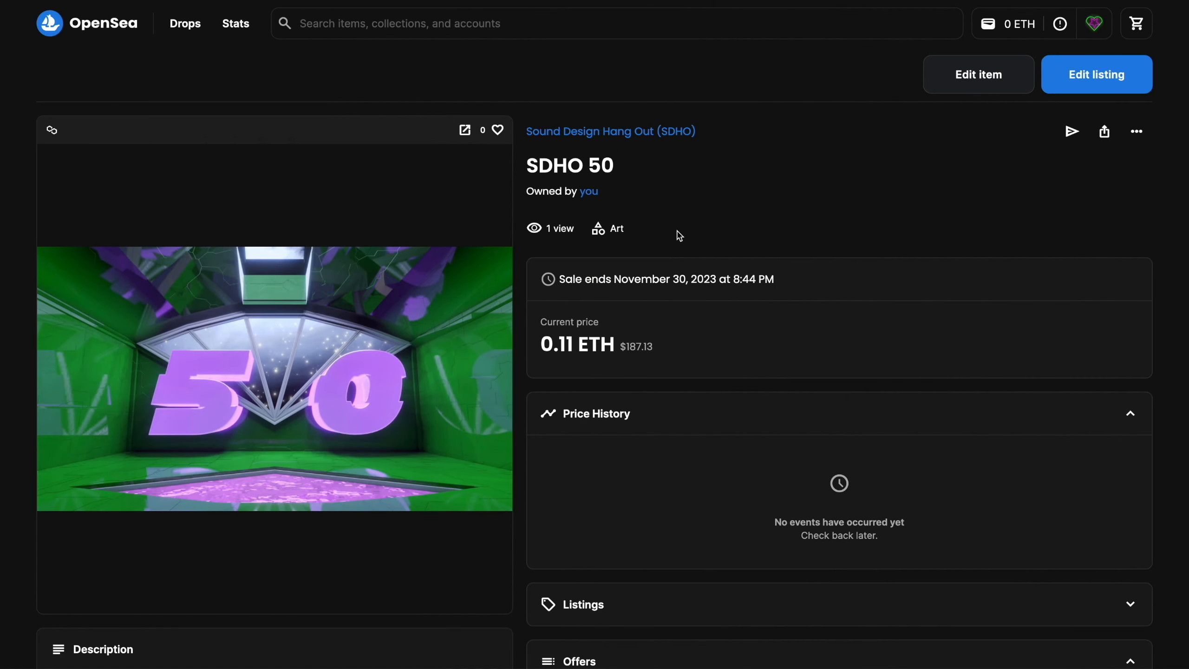
# Look over the SDHO 50 item page and open its Sound Design Hang Out (SDHO) collection
pyautogui.scroll(-4, 679, 236)
pyautogui.scroll(2, 679, 236)
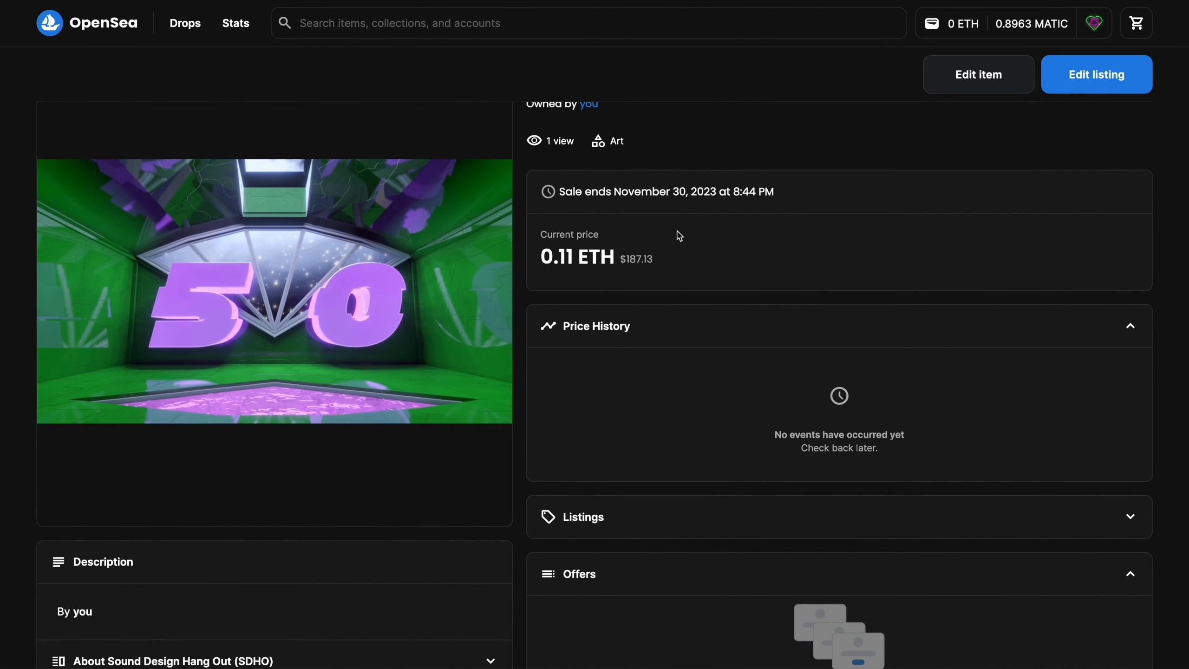
pyautogui.scroll(2, 679, 236)
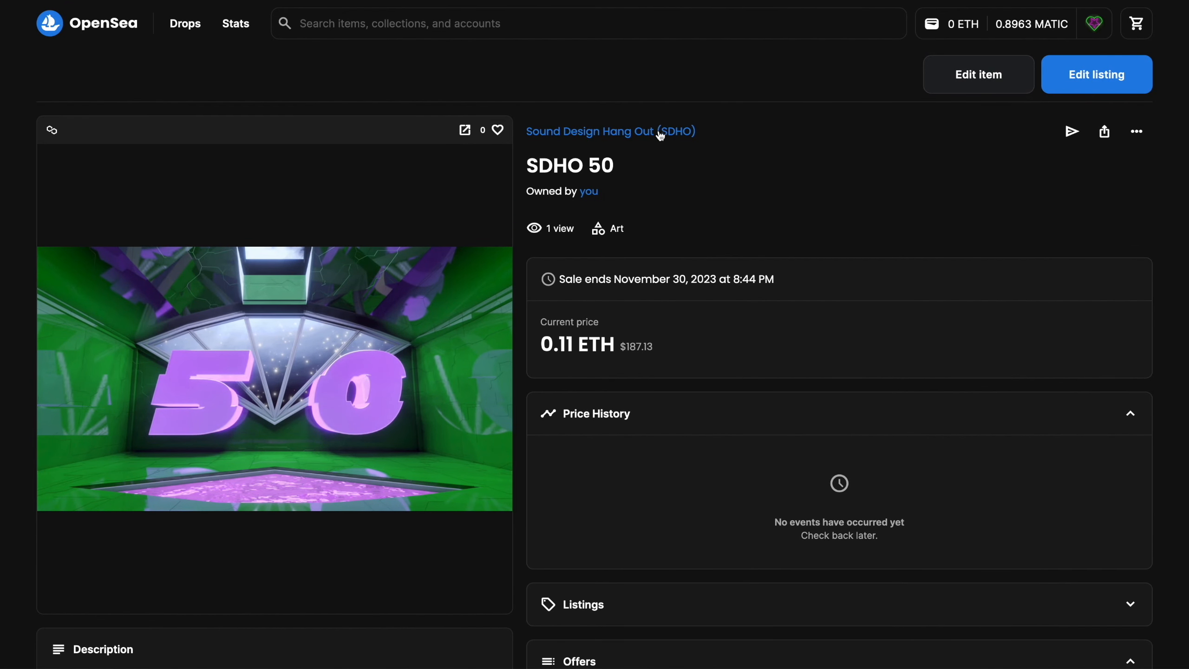
pyautogui.moveTo(660, 136)
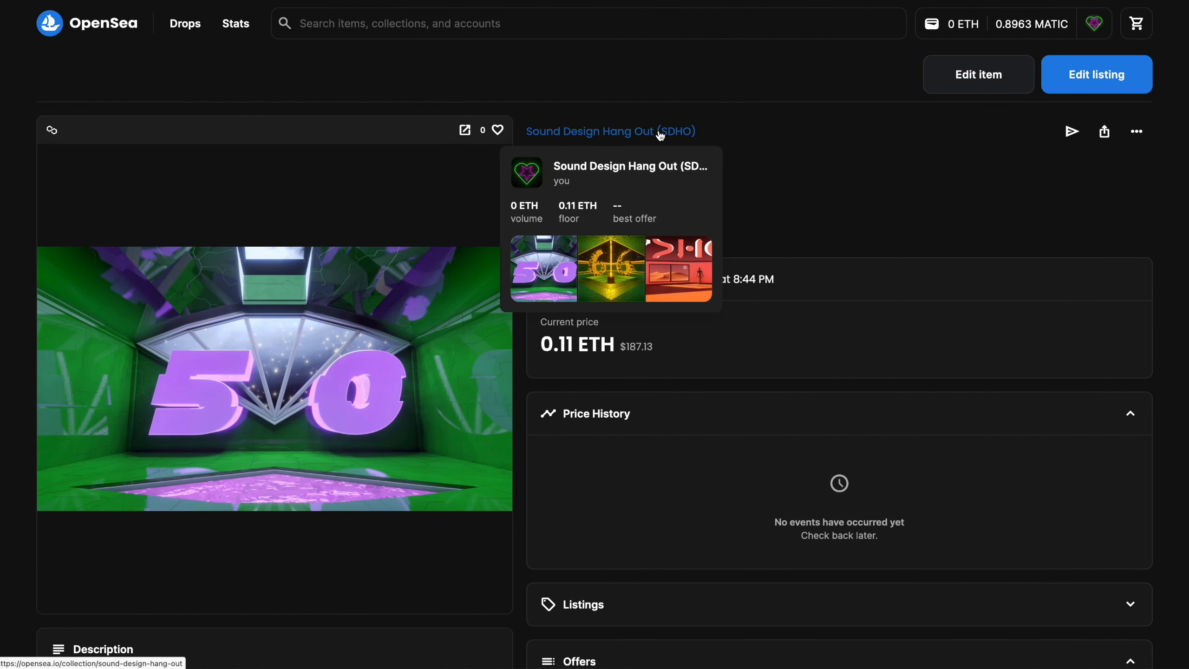
pyautogui.click(587, 130)
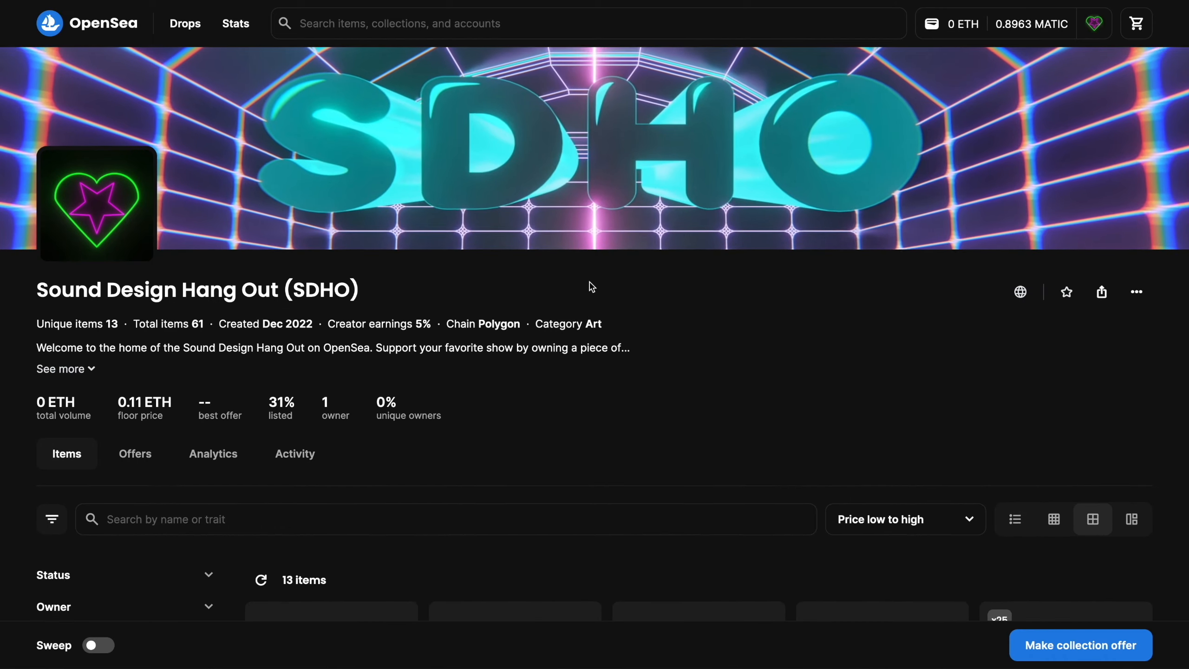
# Browse the artworks listed in the Sound Design Hang Out collection
pyautogui.scroll(-3, 591, 287)
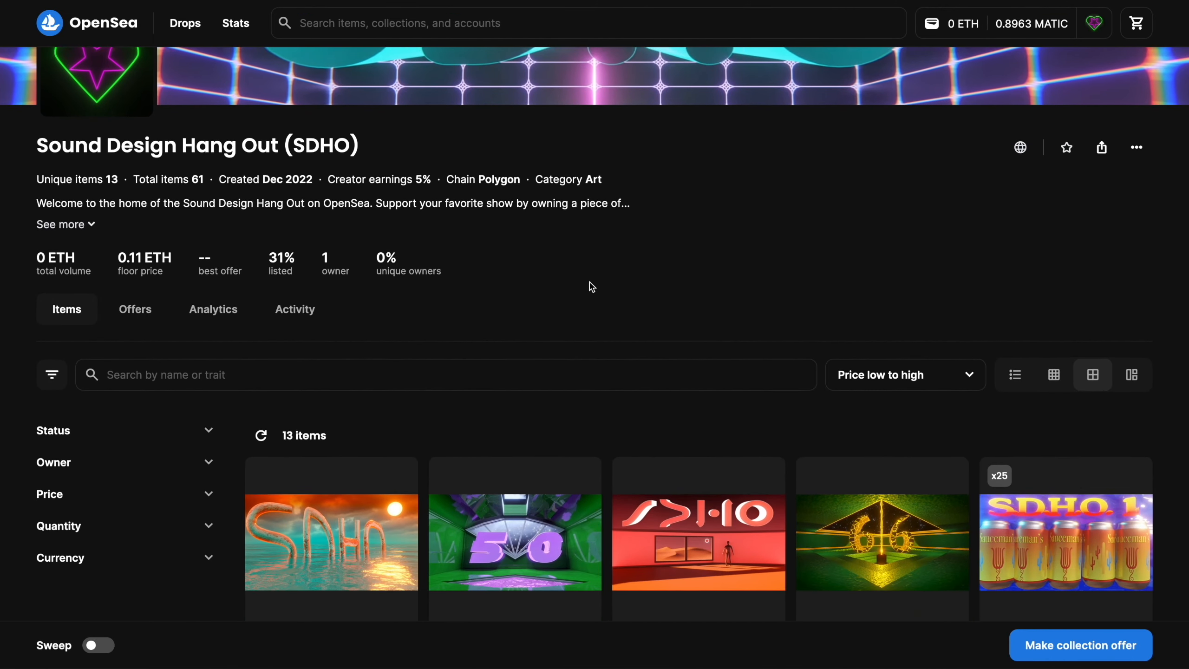
pyautogui.scroll(-5, 591, 286)
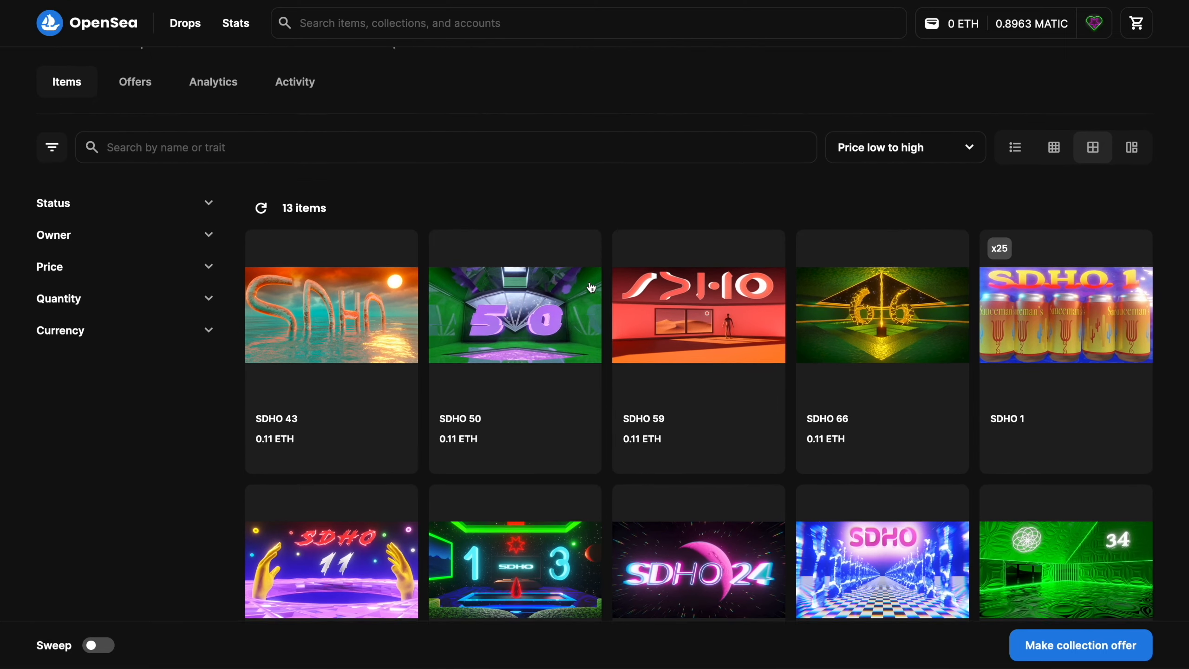
pyautogui.scroll(-3, 591, 287)
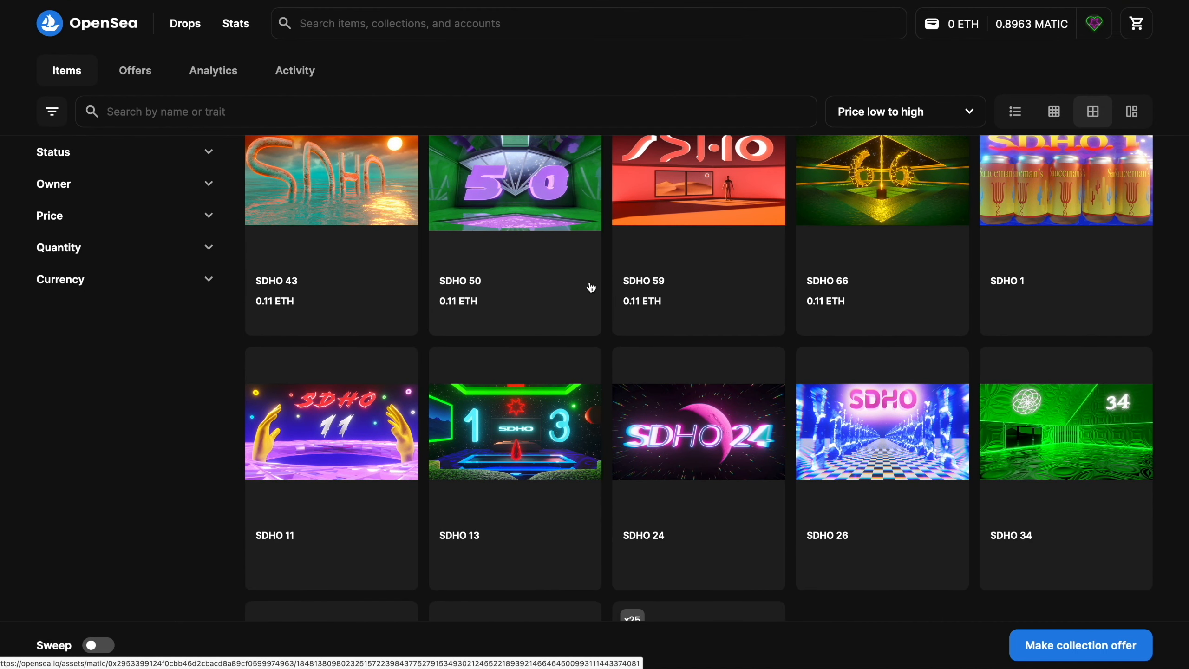
pyautogui.scroll(-3, 591, 286)
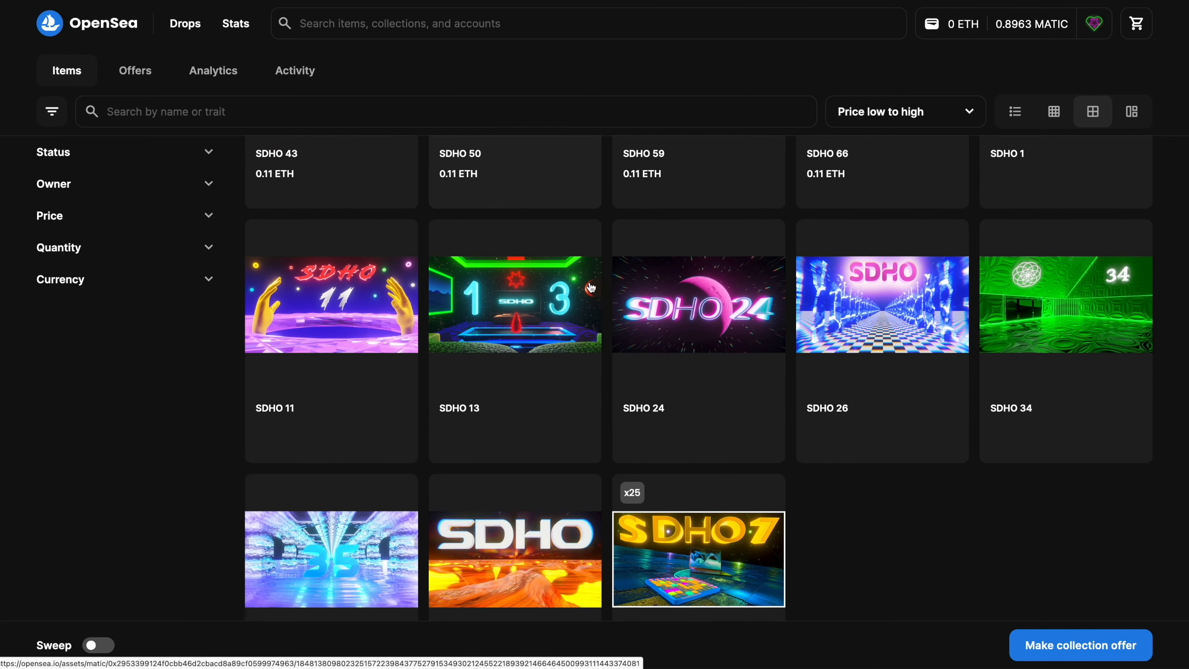
pyautogui.scroll(8, 591, 287)
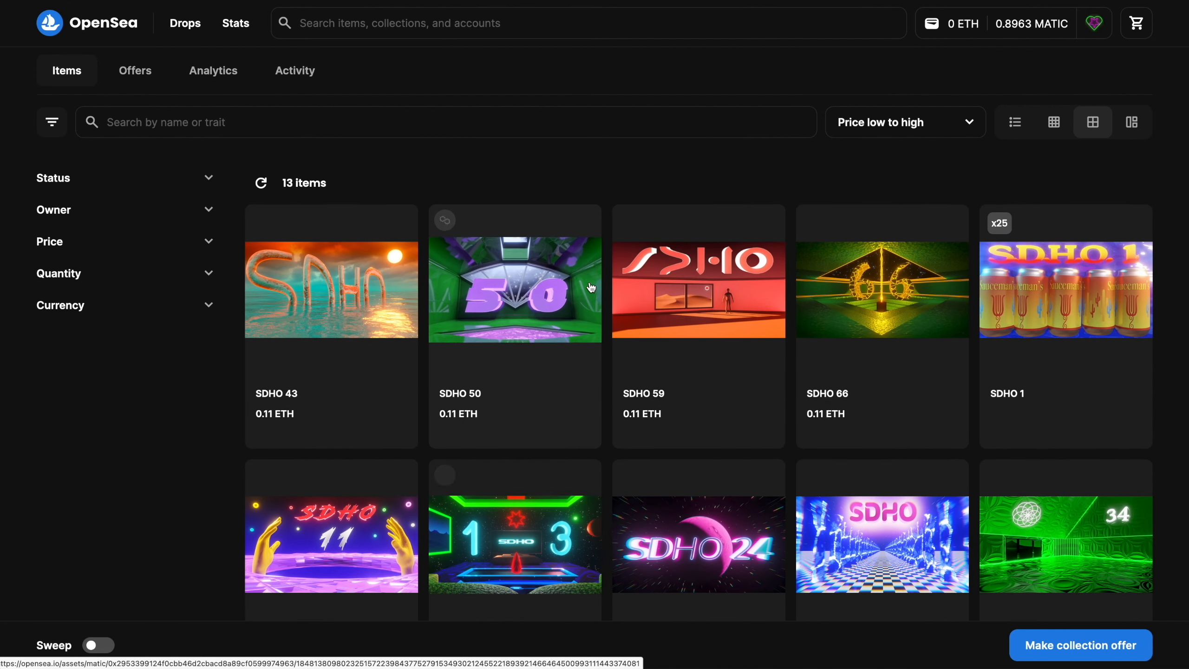
# View the SDHO 59 item, return to the collection and examine the SDHO 1 item page
pyautogui.click(660, 287)
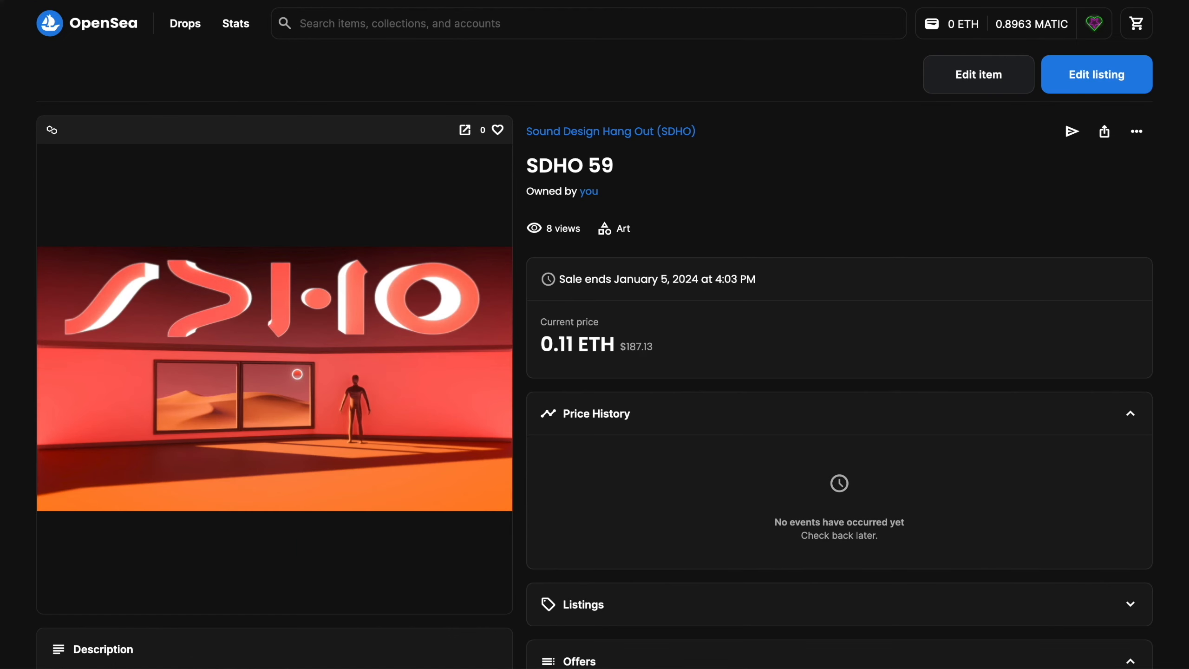
pyautogui.hotkey('alt', 'Left')
pyautogui.click(1059, 210)
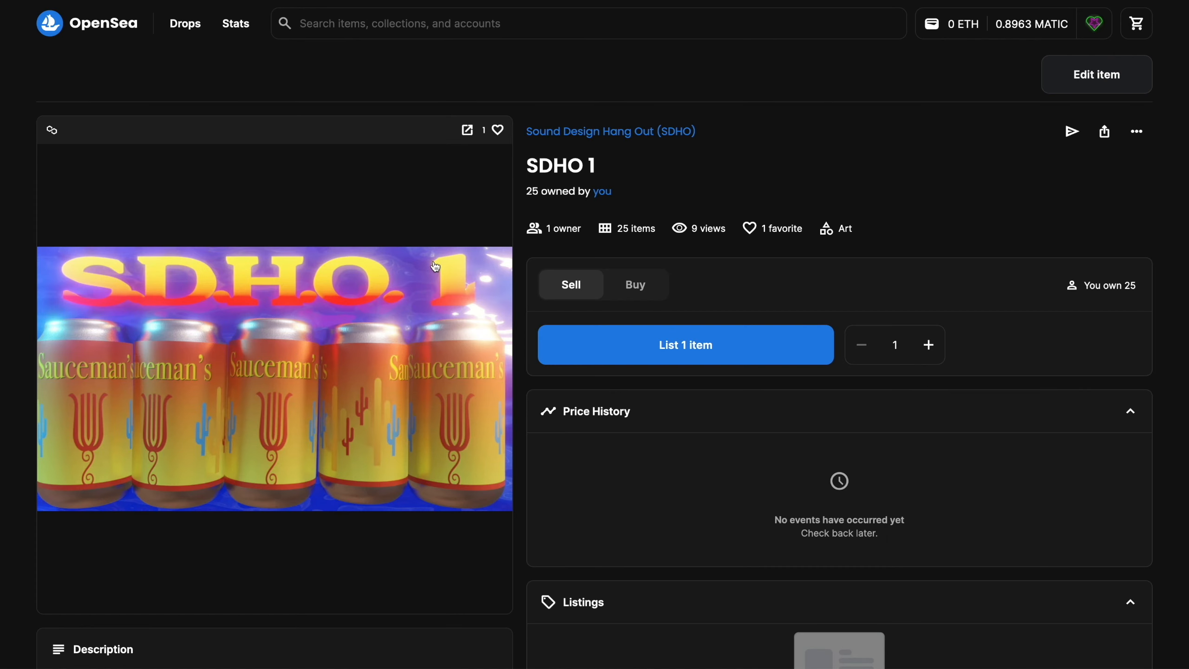
pyautogui.scroll(-2, 434, 267)
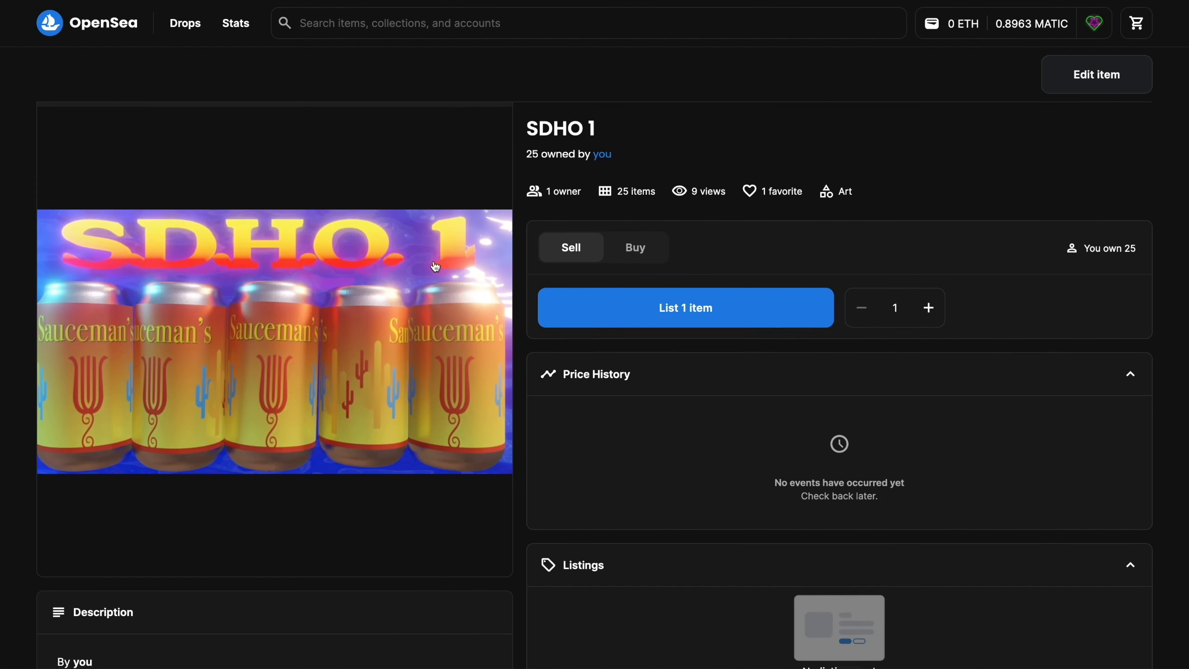
pyautogui.scroll(-3, 435, 266)
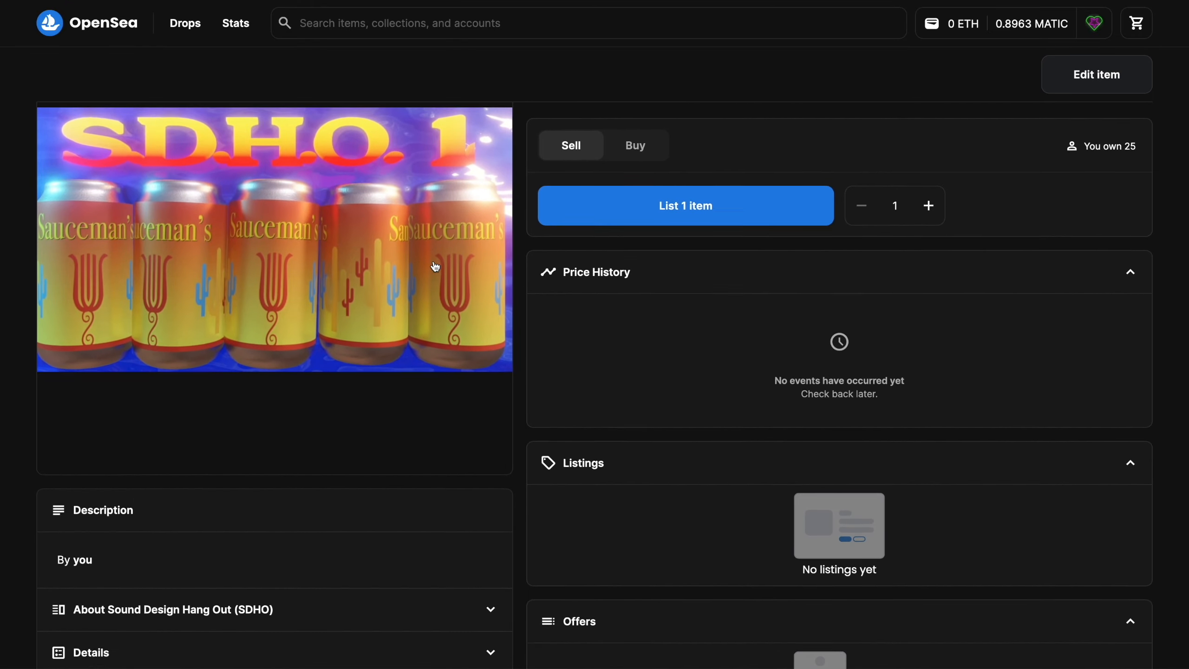
pyautogui.scroll(-1, 435, 267)
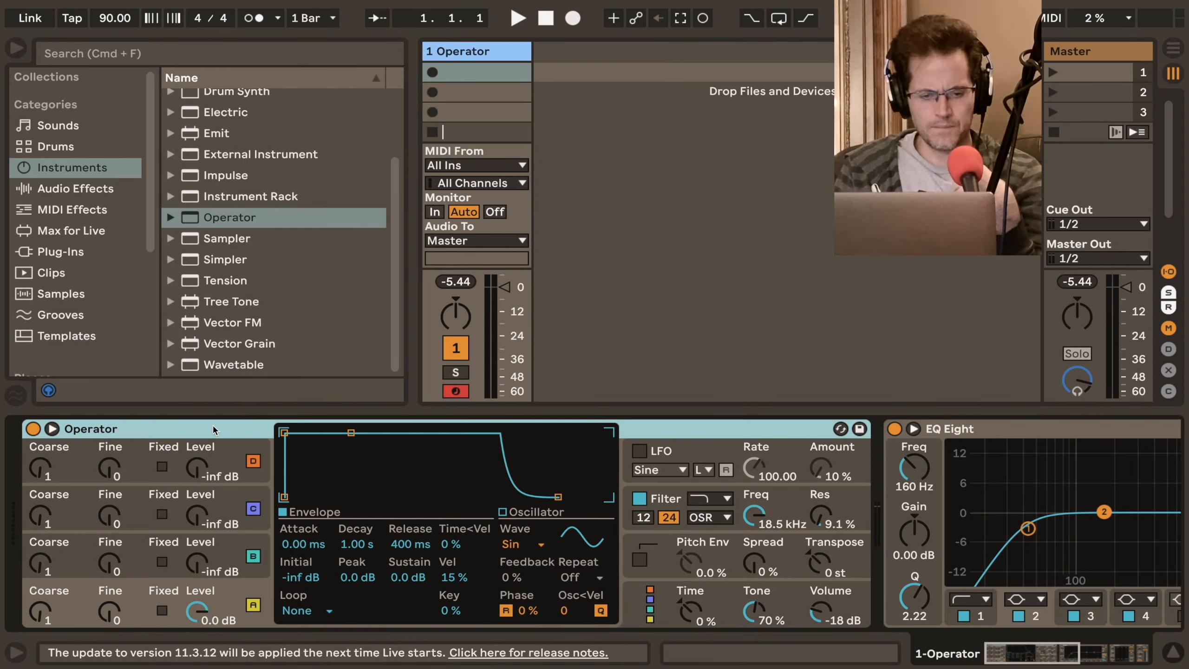
# Select Sine as the waveform of Operator's oscillator A in Ableton Live
pyautogui.click(508, 546)
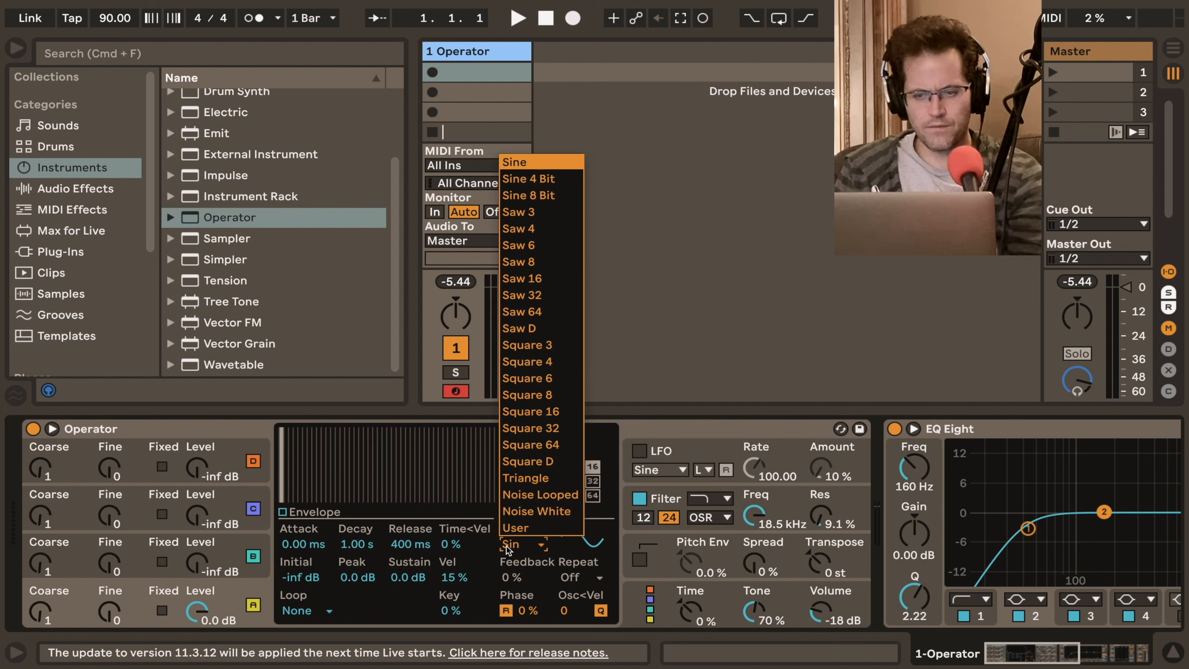
pyautogui.click(538, 167)
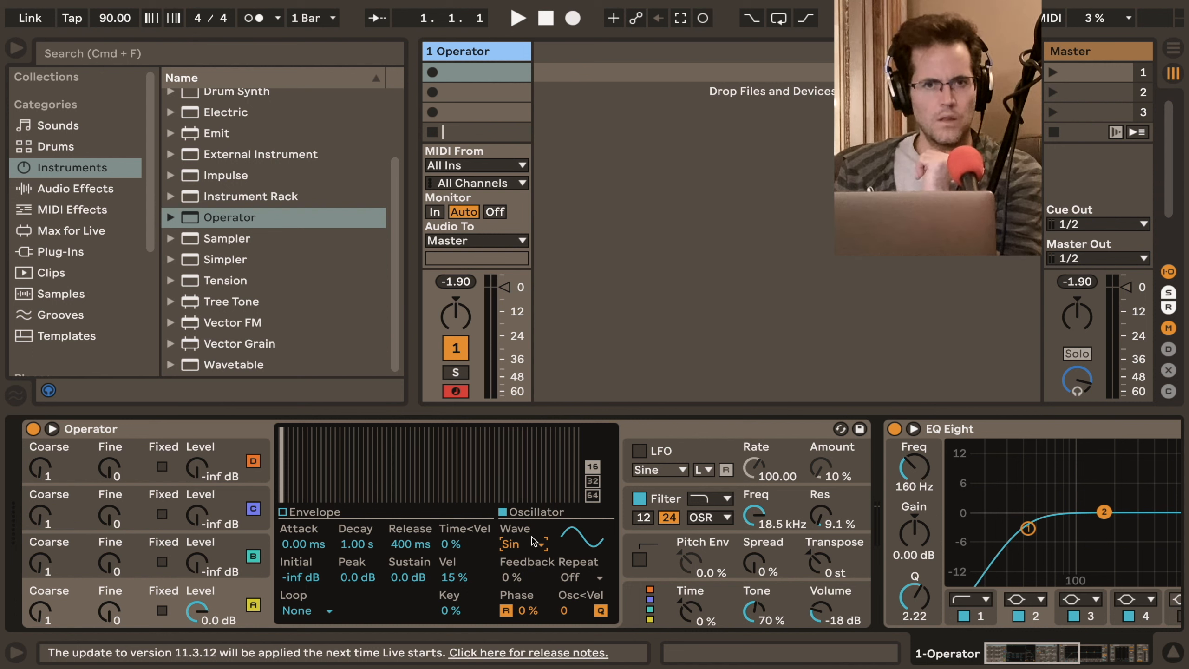
pyautogui.click(188, 436)
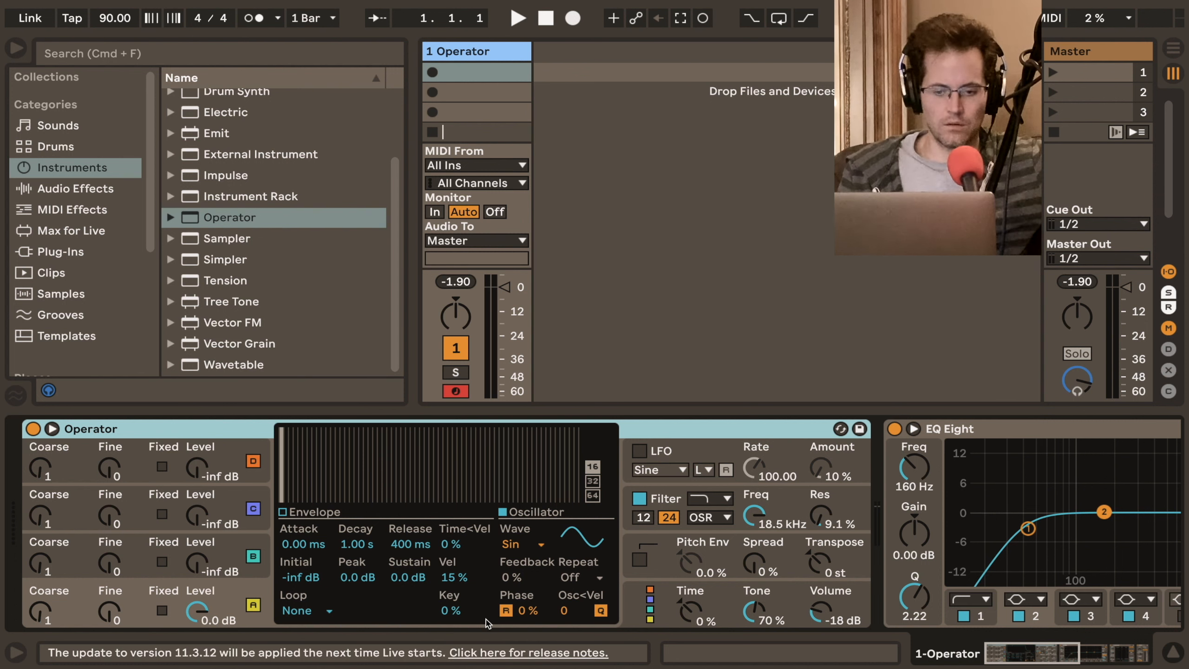
# Try the Square 4 waveform on oscillator A and switch it back to Sine
pyautogui.click(515, 544)
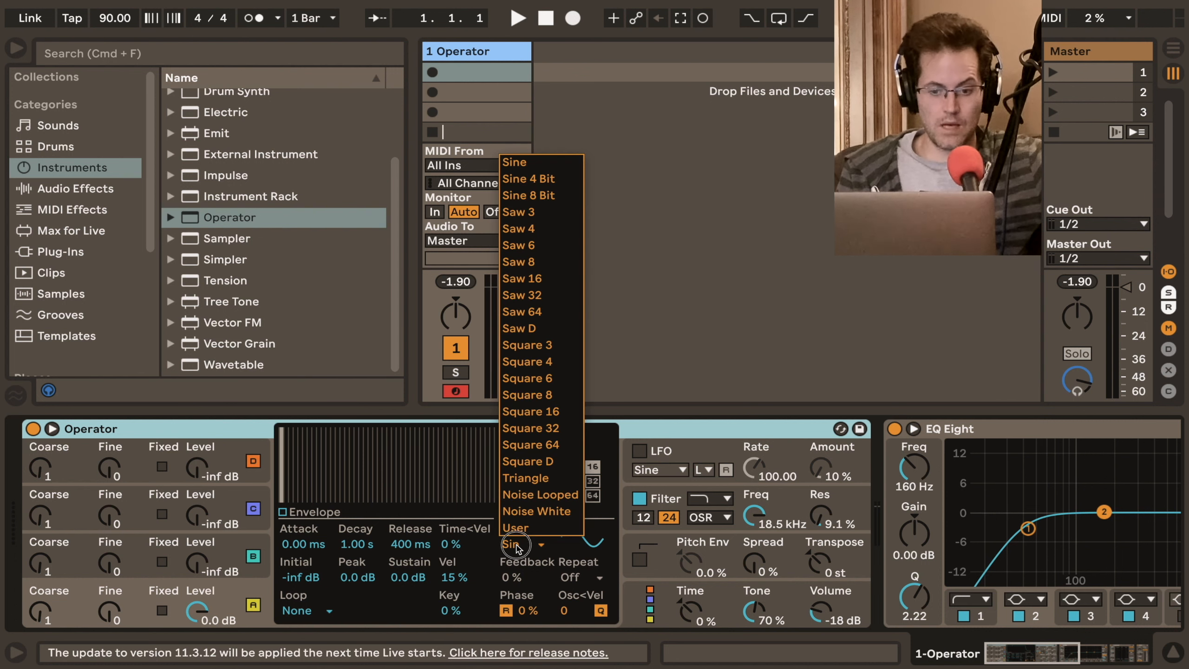
pyautogui.click(539, 361)
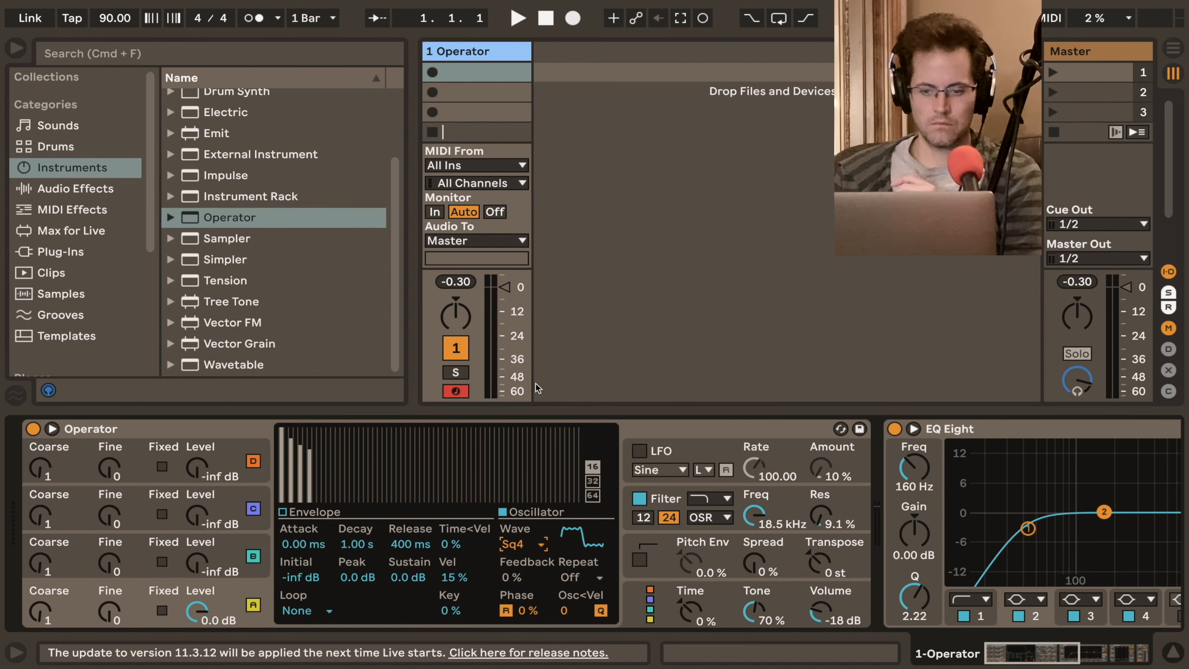
pyautogui.click(531, 544)
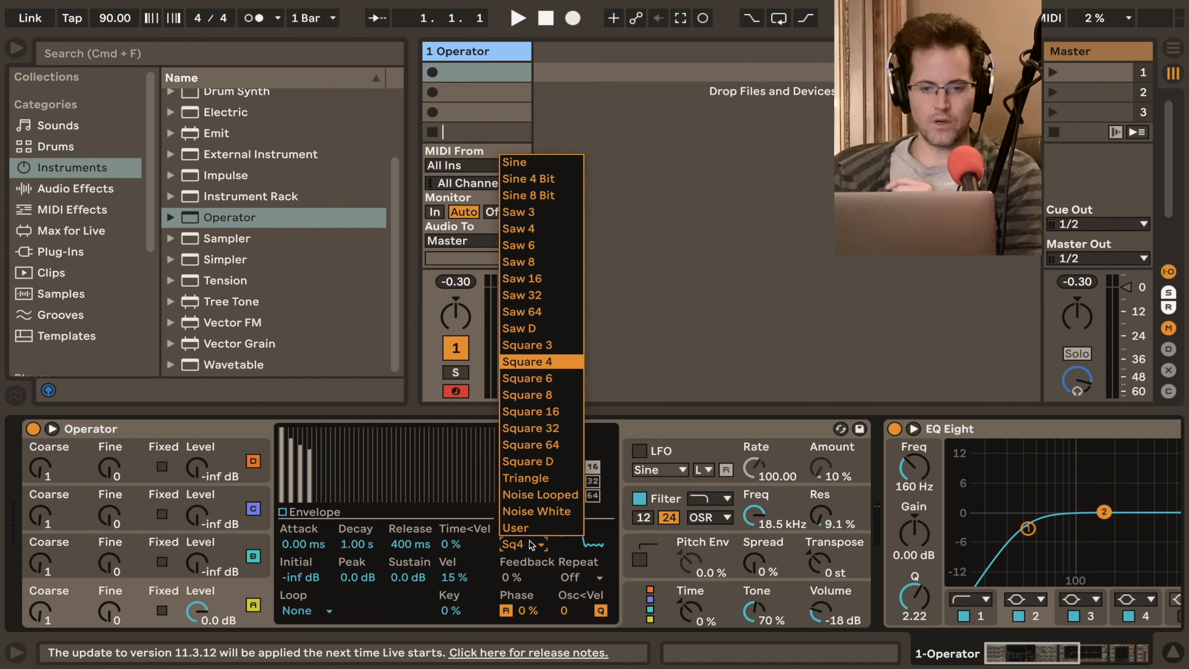
pyautogui.click(532, 164)
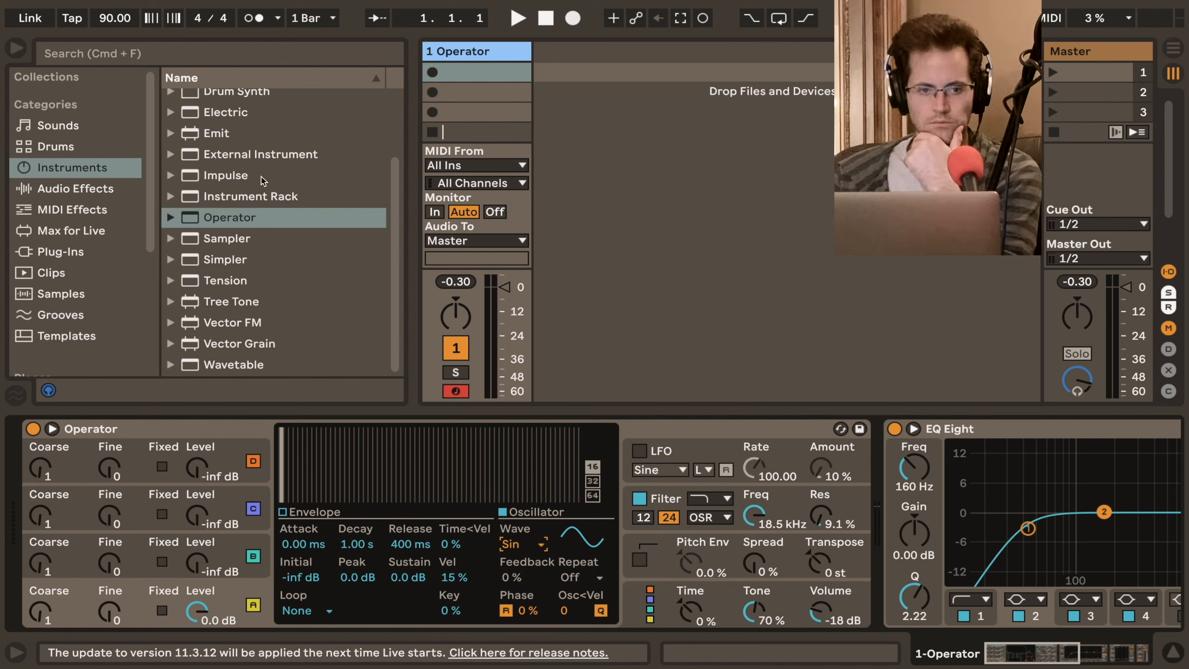
# Raise oscillator B's level to -1.9 dB and lower Operator's filter frequency to 1.45 kHz
pyautogui.moveTo(209, 565); pyautogui.dragTo(194, 572)
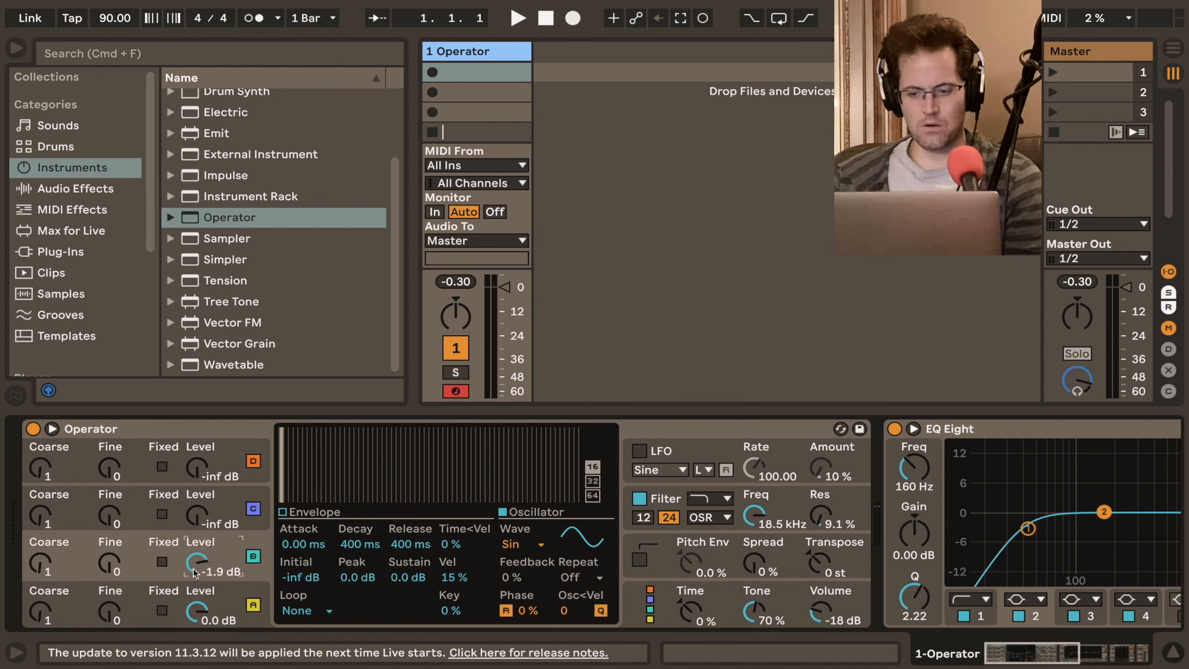
pyautogui.moveTo(769, 520)
pyautogui.mouseDown()
pyautogui.moveTo(769, 575)
pyautogui.moveTo(757, 521)
pyautogui.mouseUp()
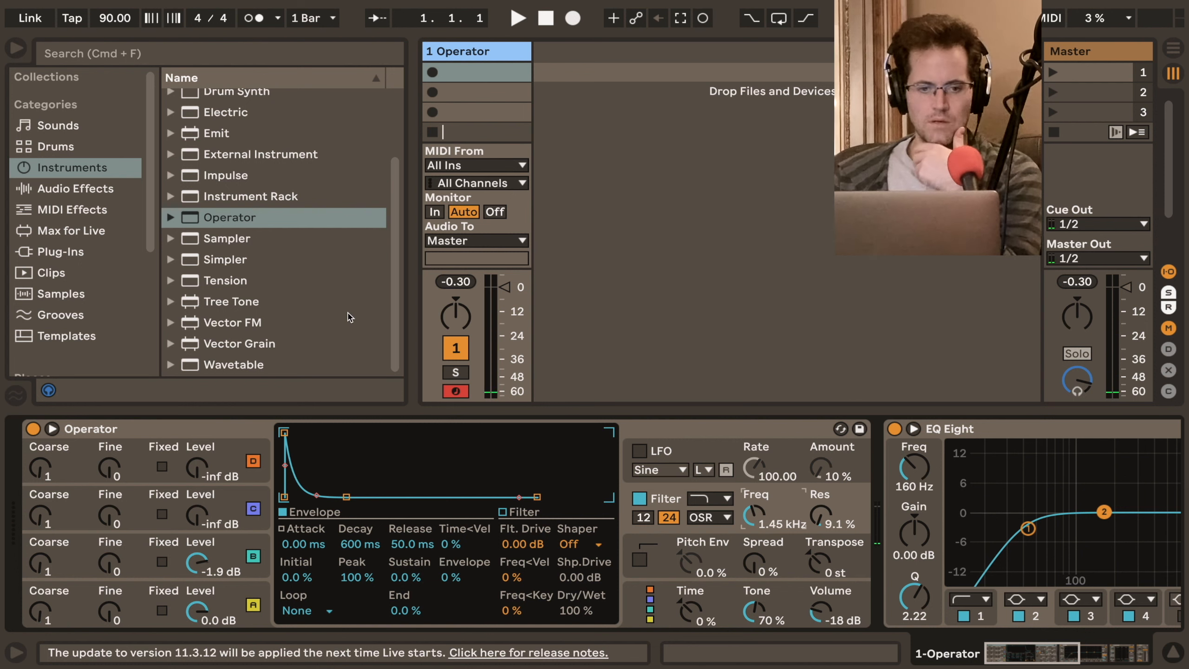
# Load the Analog instrument in place of Operator and turn on its Osc2 with a sawtooth shape
pyautogui.scroll(4, 348, 317)
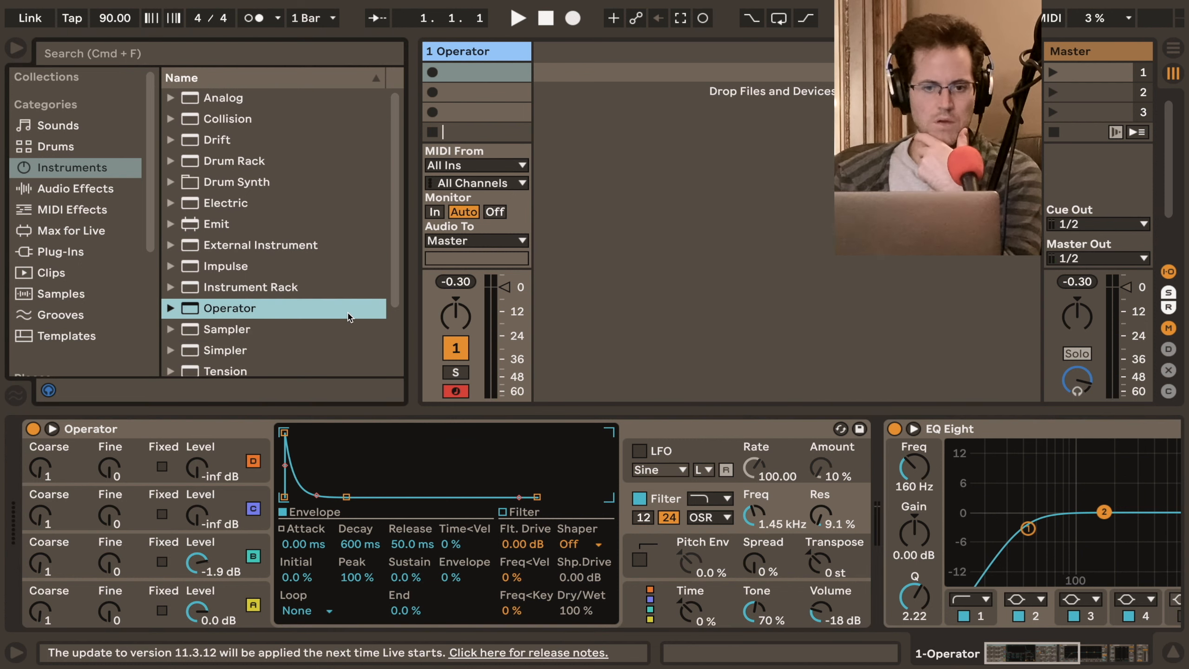
pyautogui.click(233, 101)
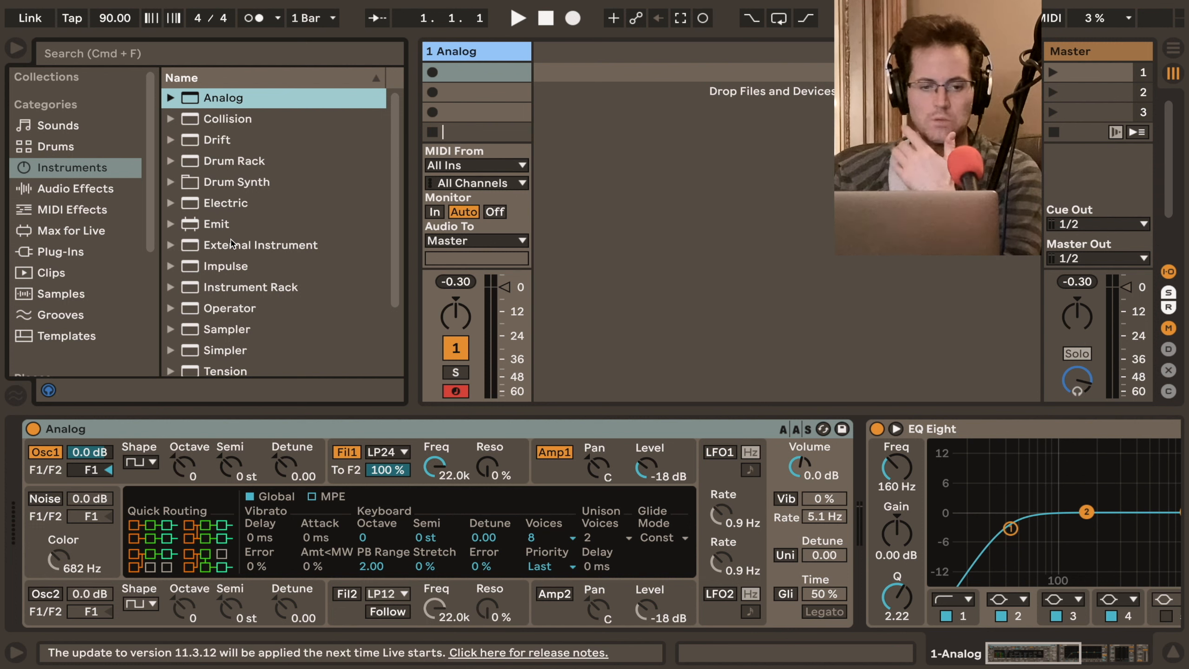
pyautogui.click(44, 596)
pyautogui.click(141, 604)
pyautogui.click(149, 556)
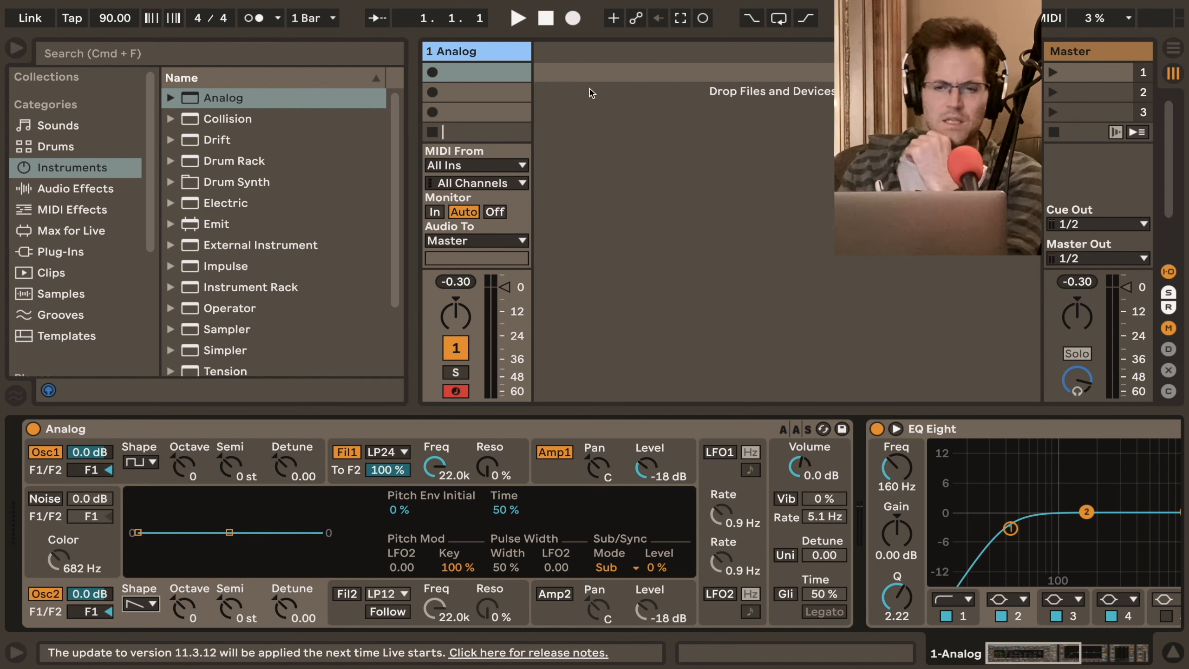
# Delete the Analog instrument and collapse the EQ Eight and Compressor devices in the chain
pyautogui.click(453, 427)
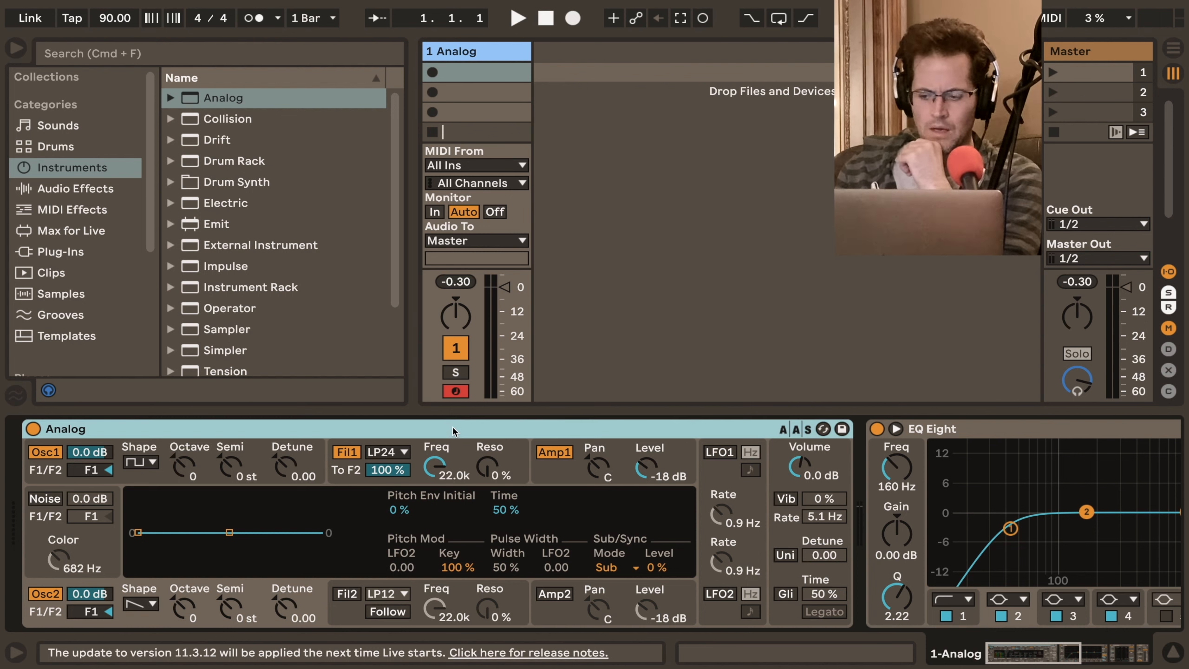
pyautogui.press('Delete')
pyautogui.doubleClick(473, 438)
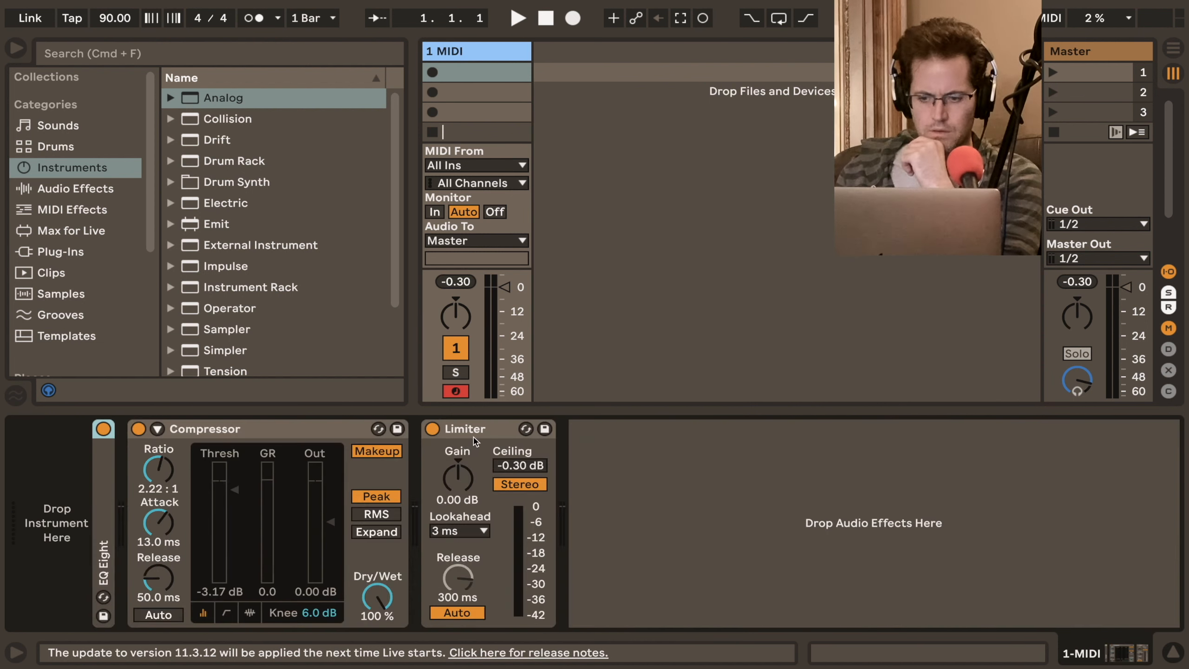
pyautogui.doubleClick(247, 429)
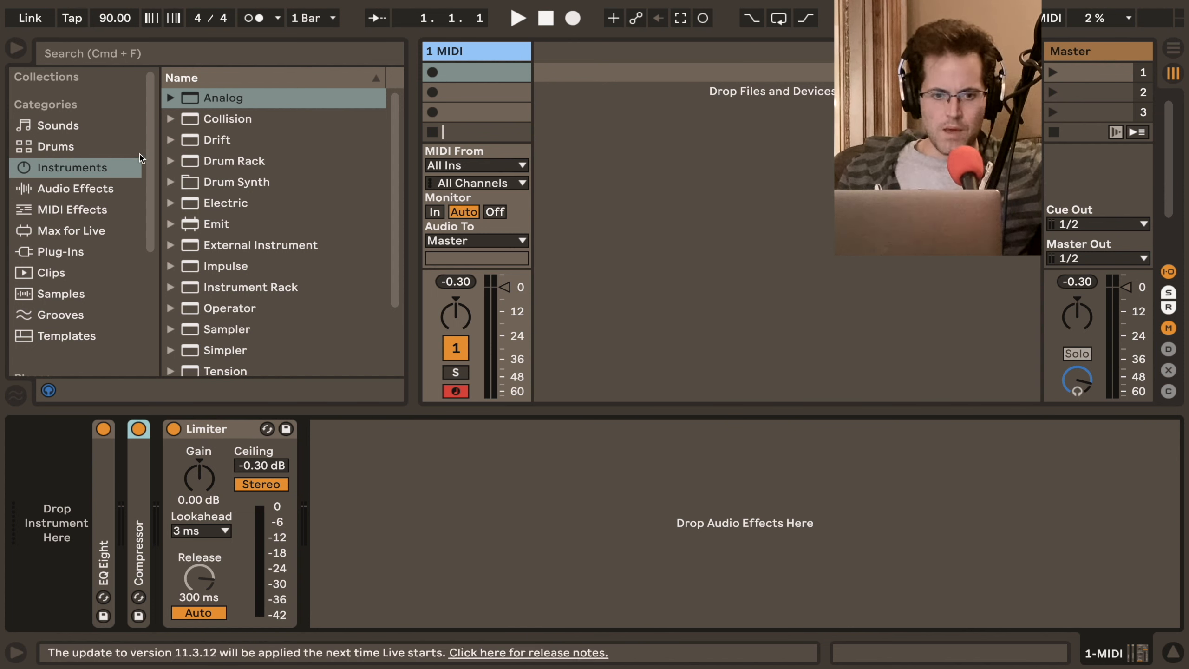
# Load a default Operator onto the MIDI track ahead of EQ Eight and rename the track to 1
pyautogui.scroll(-2, 221, 229)
pyautogui.moveTo(222, 258); pyautogui.dragTo(76, 447)
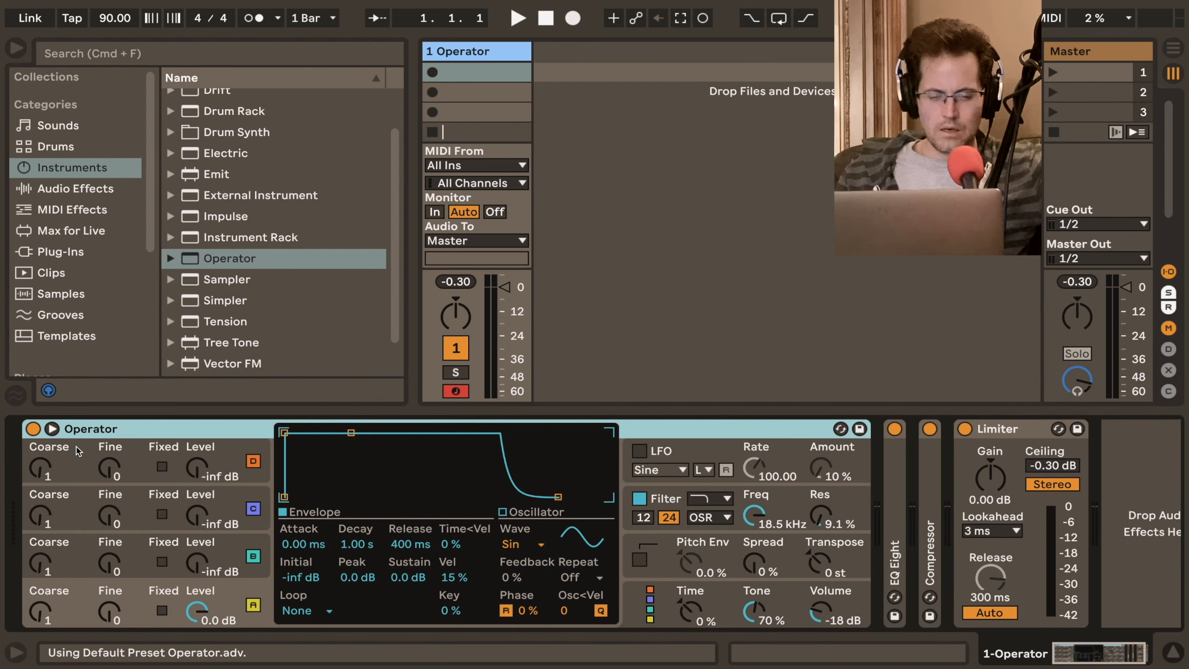
pyautogui.click(476, 58)
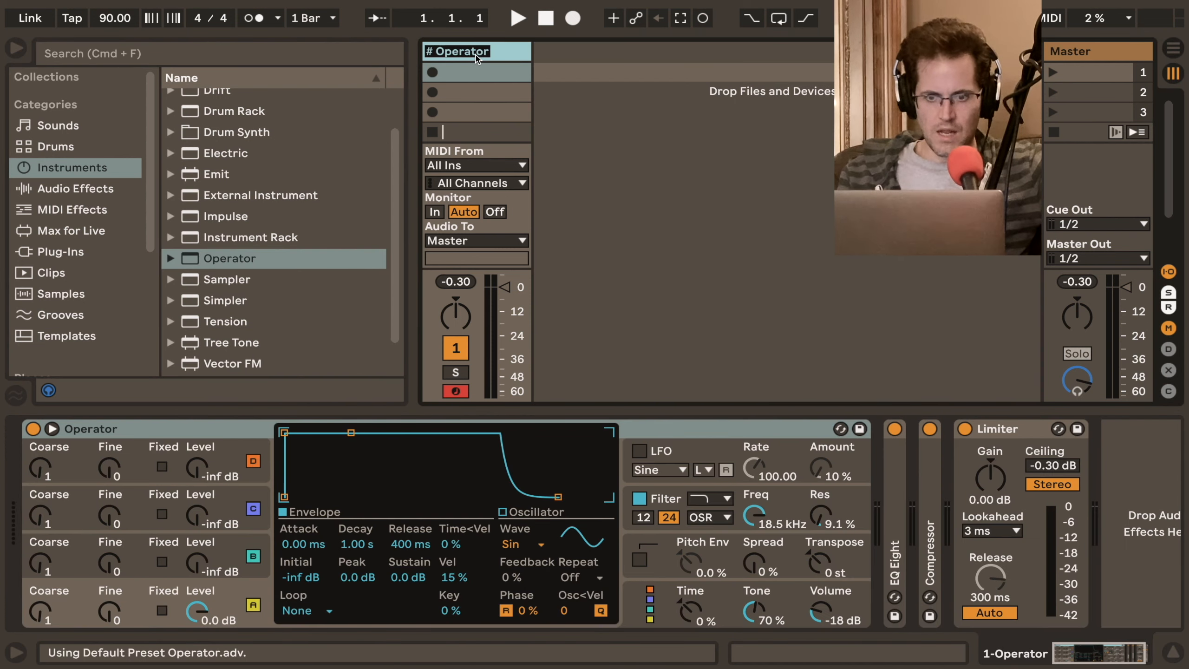
pyautogui.press('super+r')
pyautogui.write('1')
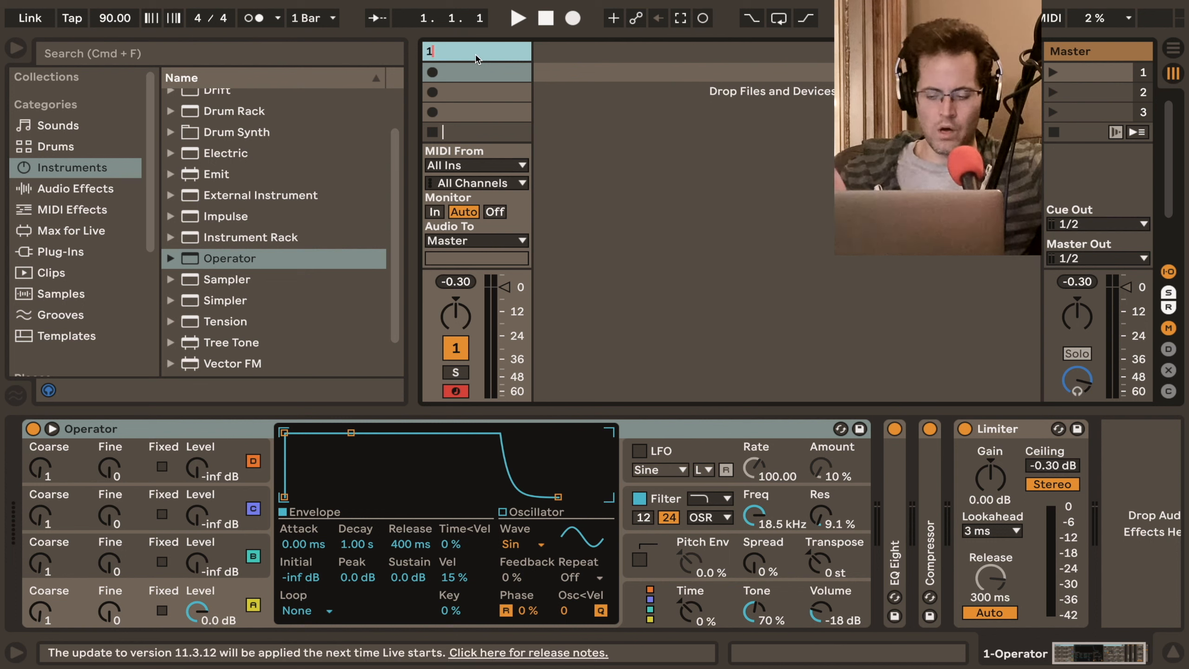
pyautogui.press('Return')
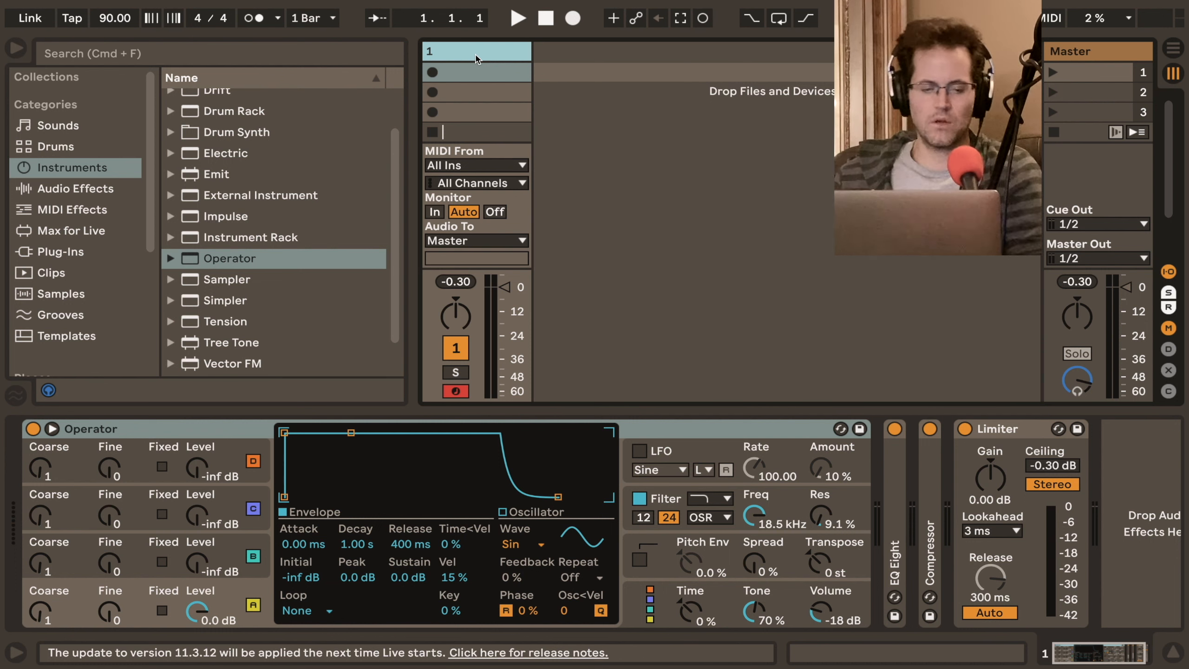
# Create a MIDI clip in track 1's first slot with a length of 4 bars and add a sixteenth-note C3 at its start
pyautogui.doubleClick(477, 75)
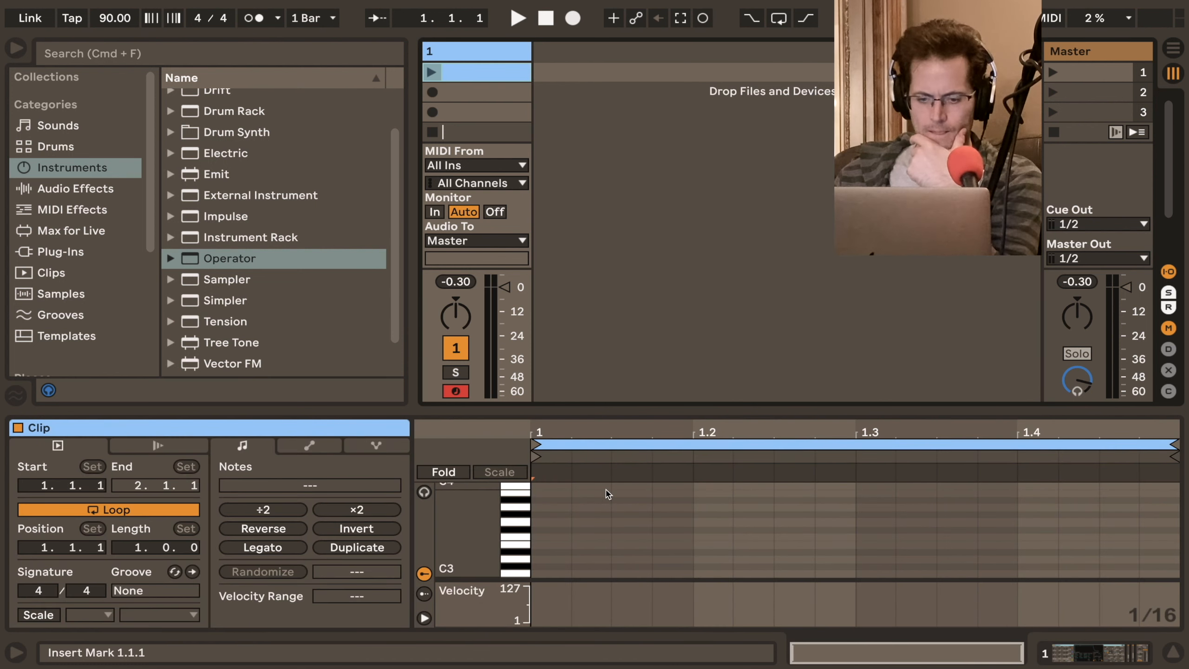
pyautogui.click(140, 553)
pyautogui.write('4')
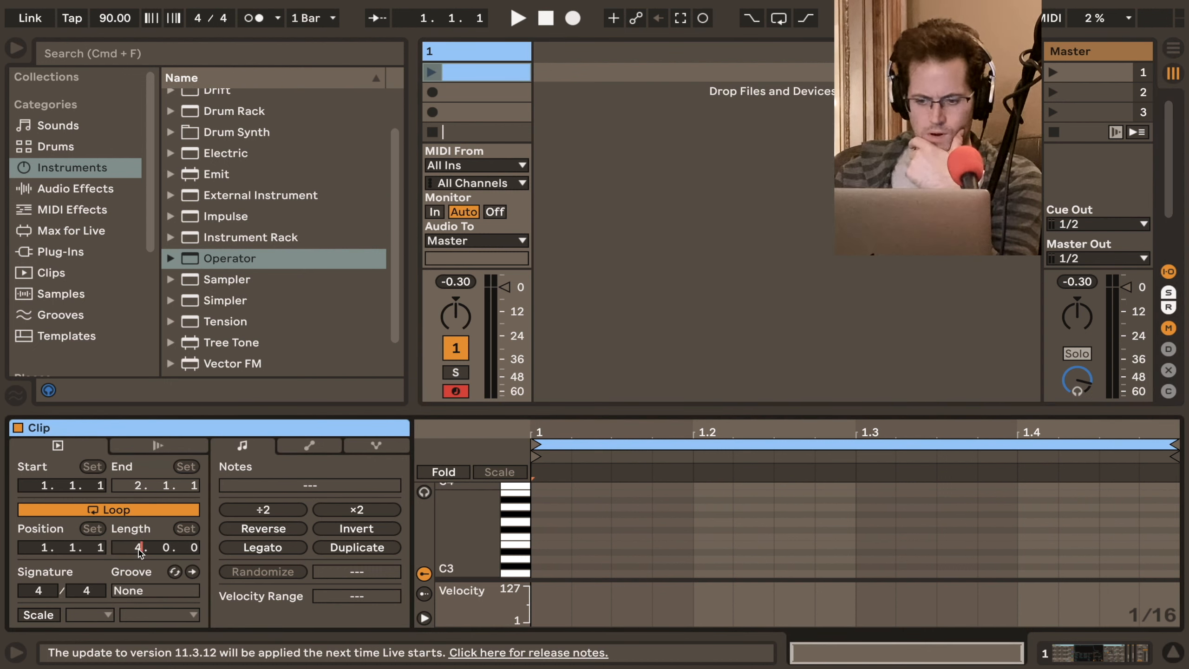
pyautogui.press('Return')
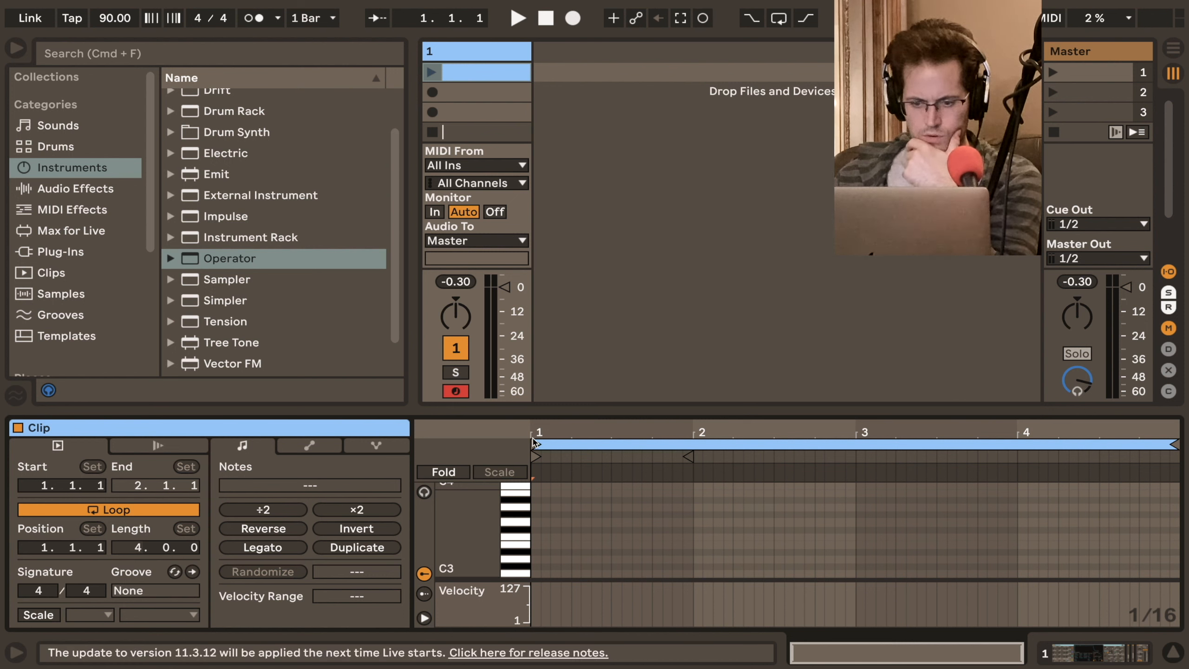
pyautogui.moveTo(535, 431); pyautogui.dragTo(541, 578)
pyautogui.doubleClick(540, 579)
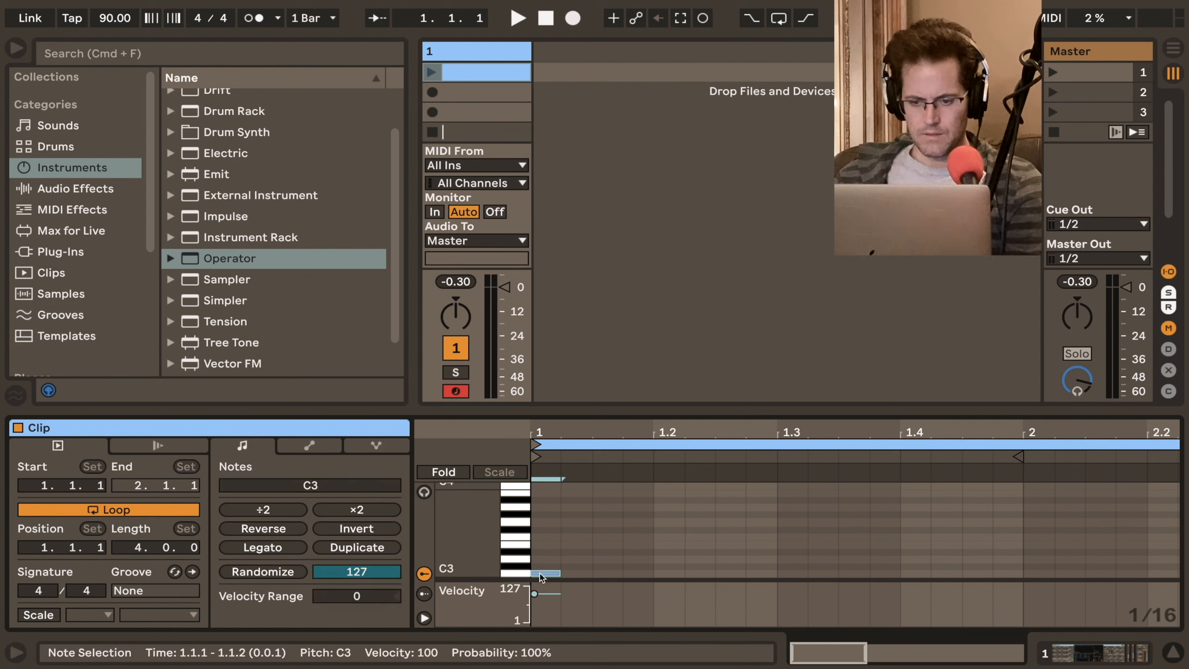
# Add the Spectrum audio effect to track 1 and place it between Compressor and Limiter
pyautogui.click(105, 192)
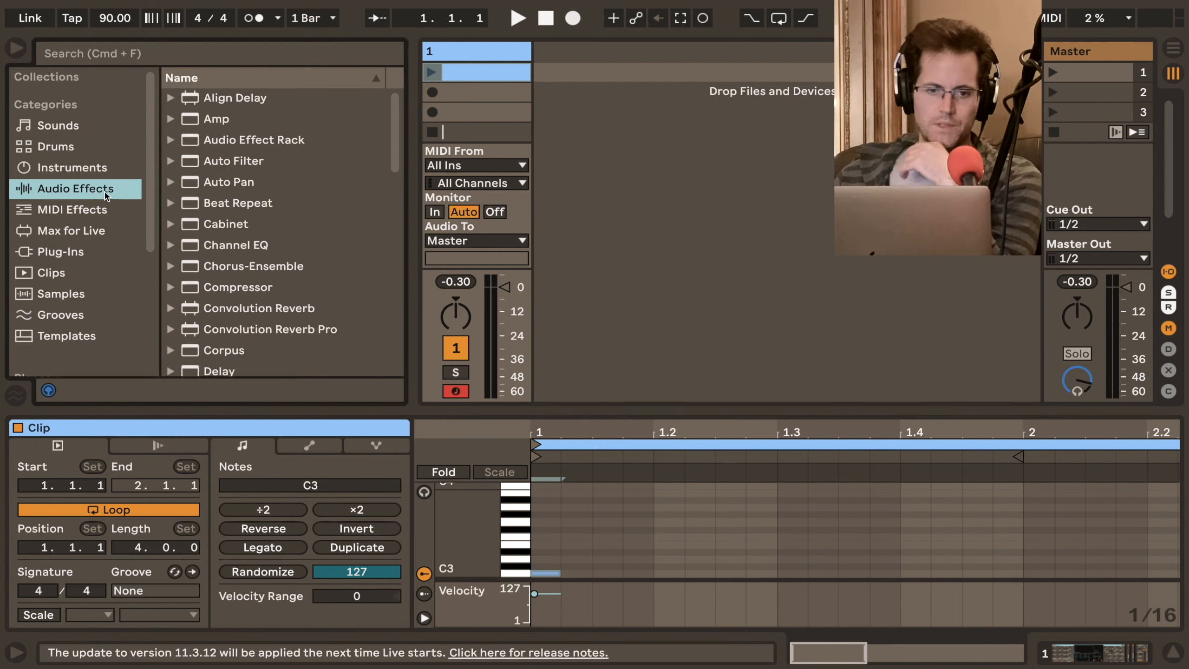
pyautogui.scroll(-10, 193, 221)
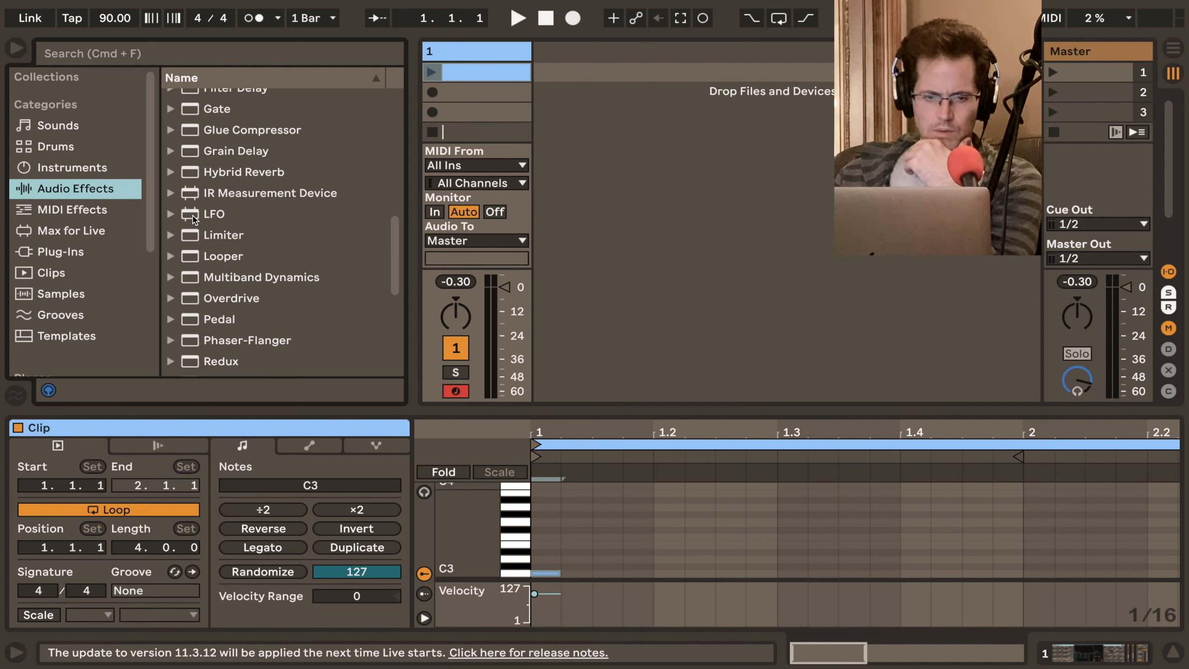
pyautogui.scroll(-10, 193, 220)
pyautogui.scroll(3, 225, 181)
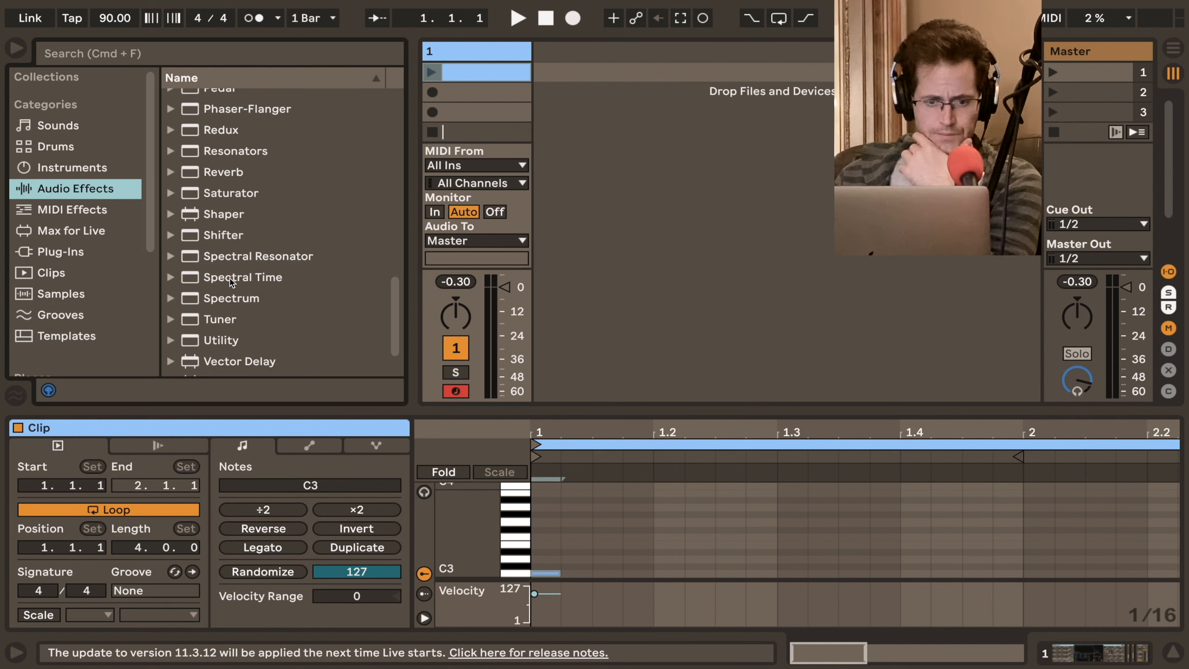
pyautogui.moveTo(230, 298); pyautogui.dragTo(461, 56)
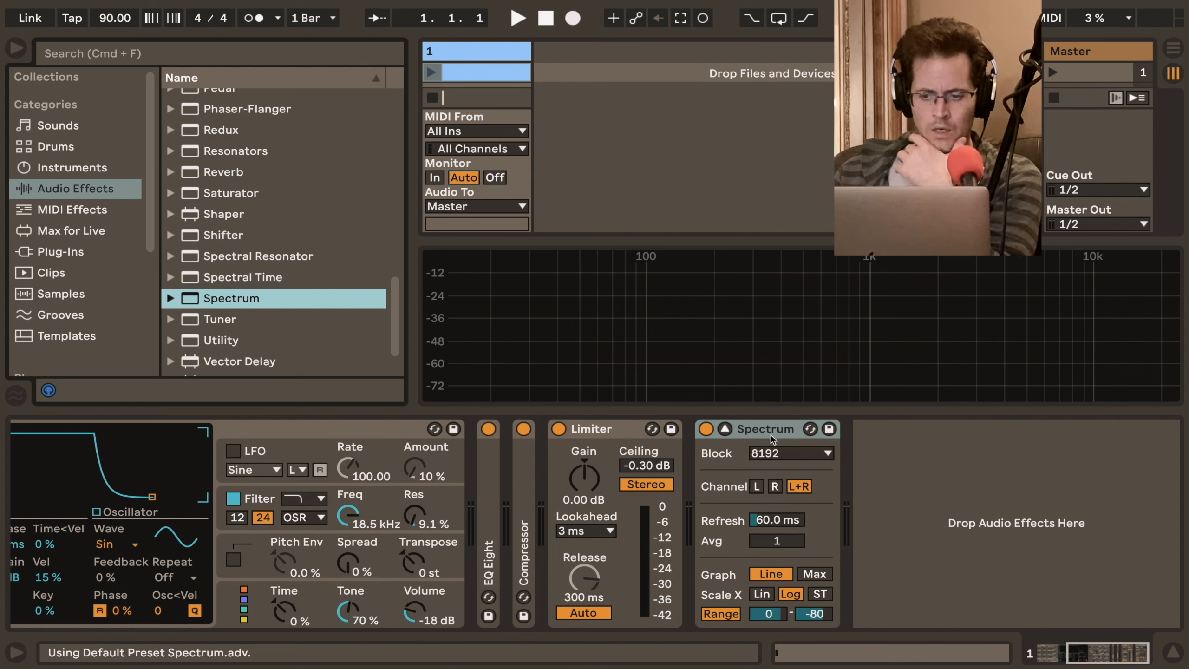
pyautogui.moveTo(771, 435); pyautogui.dragTo(545, 456)
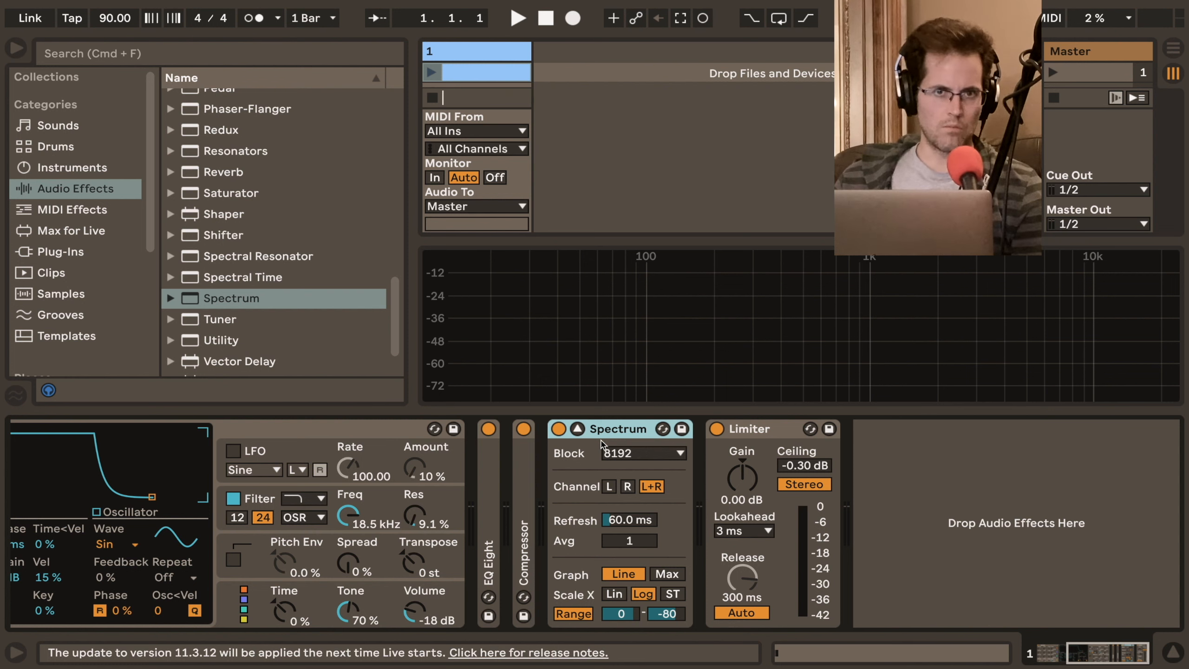
pyautogui.hscroll(-10, 602, 444)
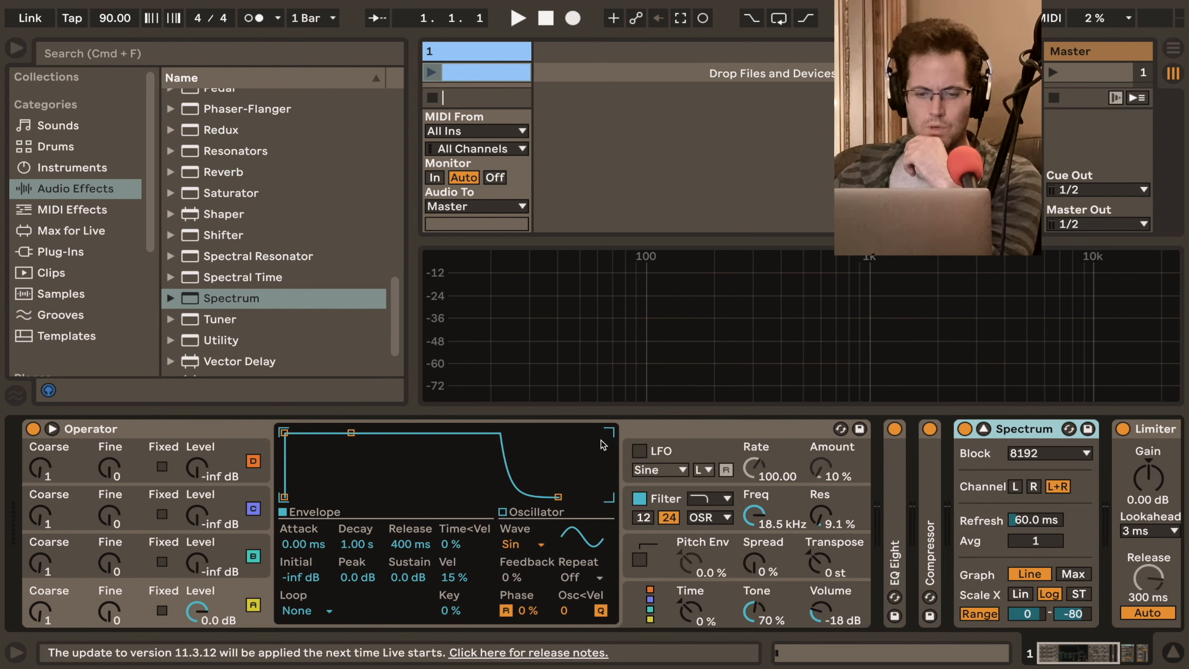
# Extend the clip's C3 note to fill the first bar, then launch the clip with the Spectrum display in view
pyautogui.click(466, 71)
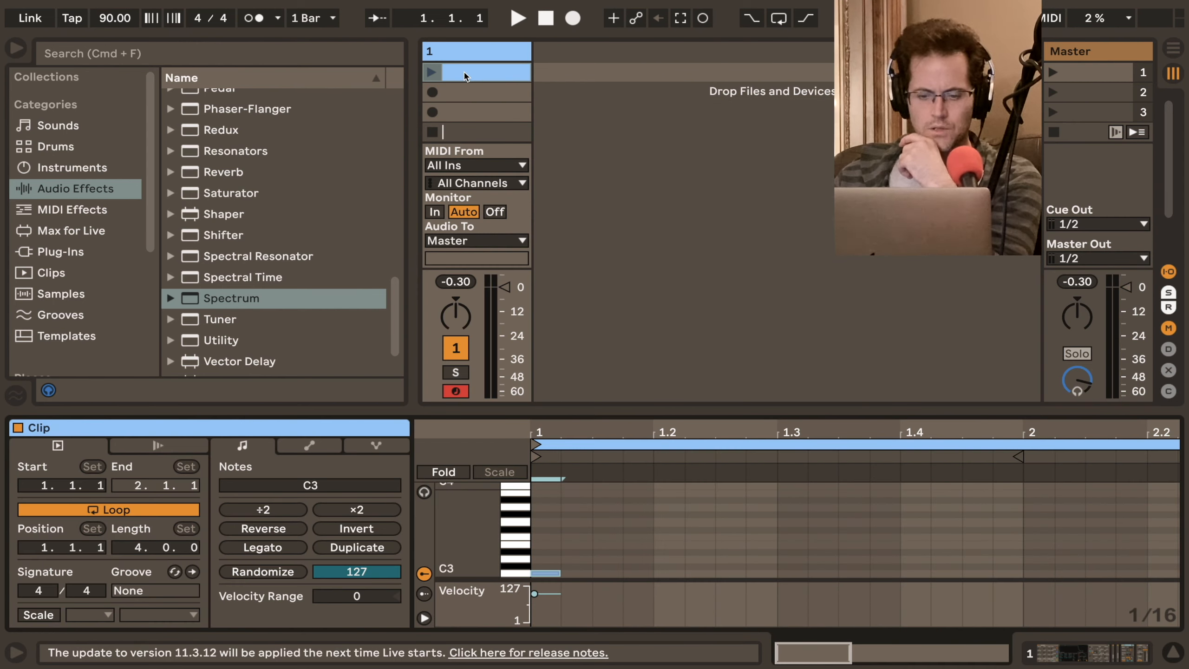
pyautogui.scroll(-3, 568, 499)
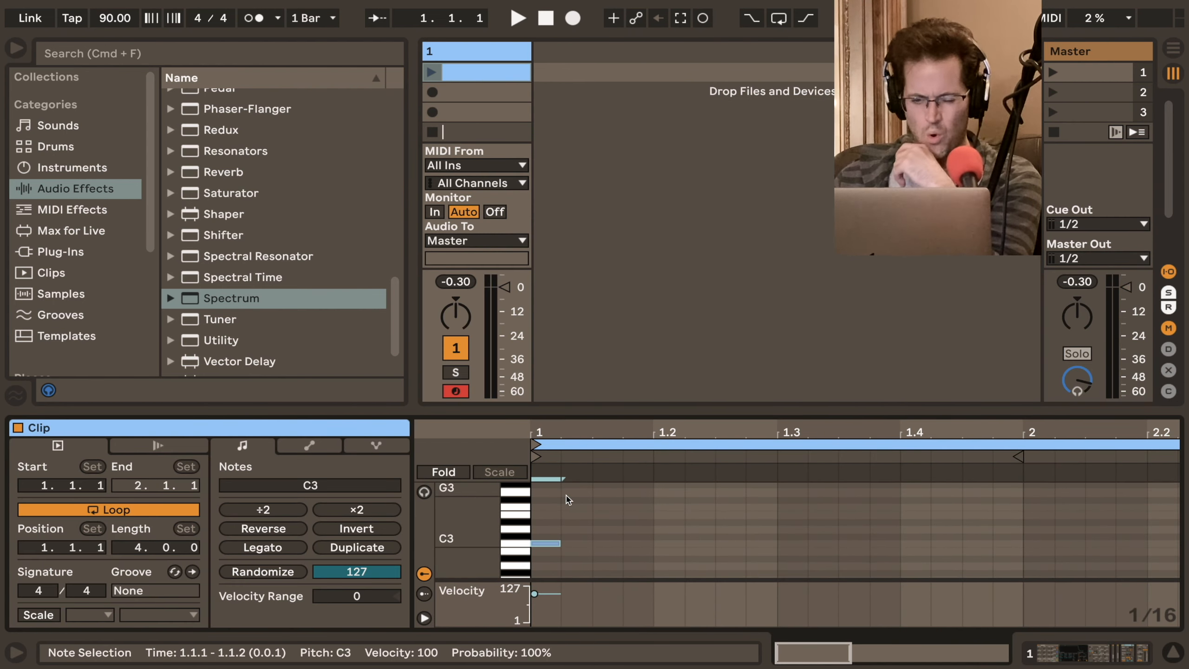
pyautogui.hotkey('shift', 'Tab')
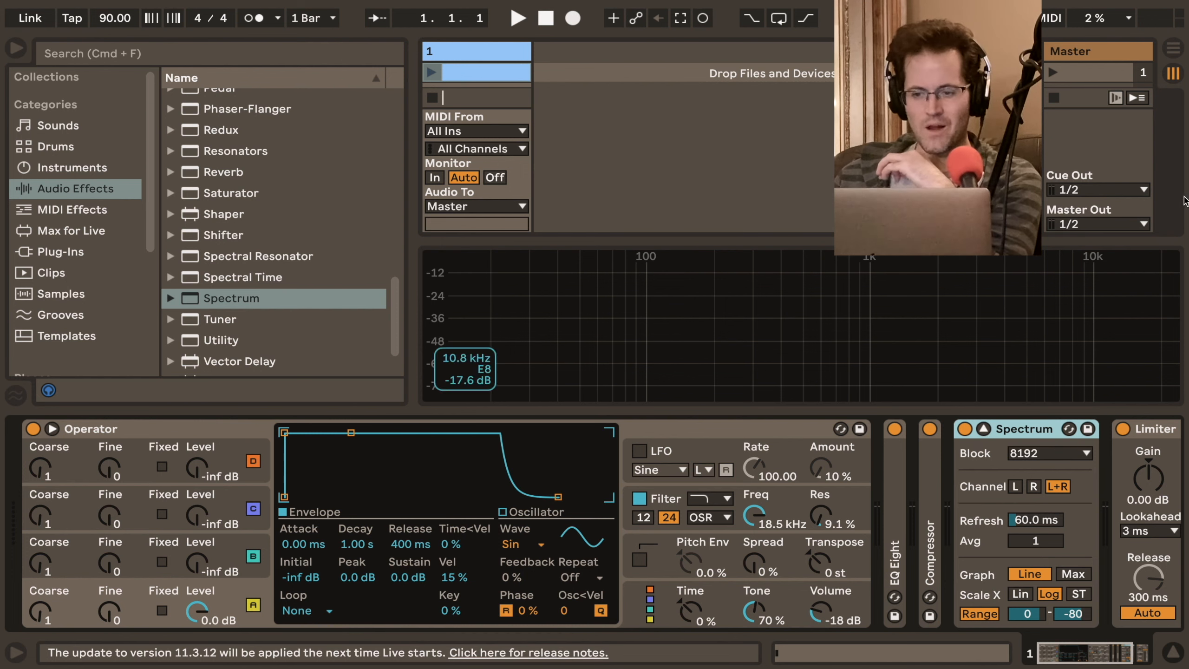
pyautogui.hotkey('shift', 'Tab')
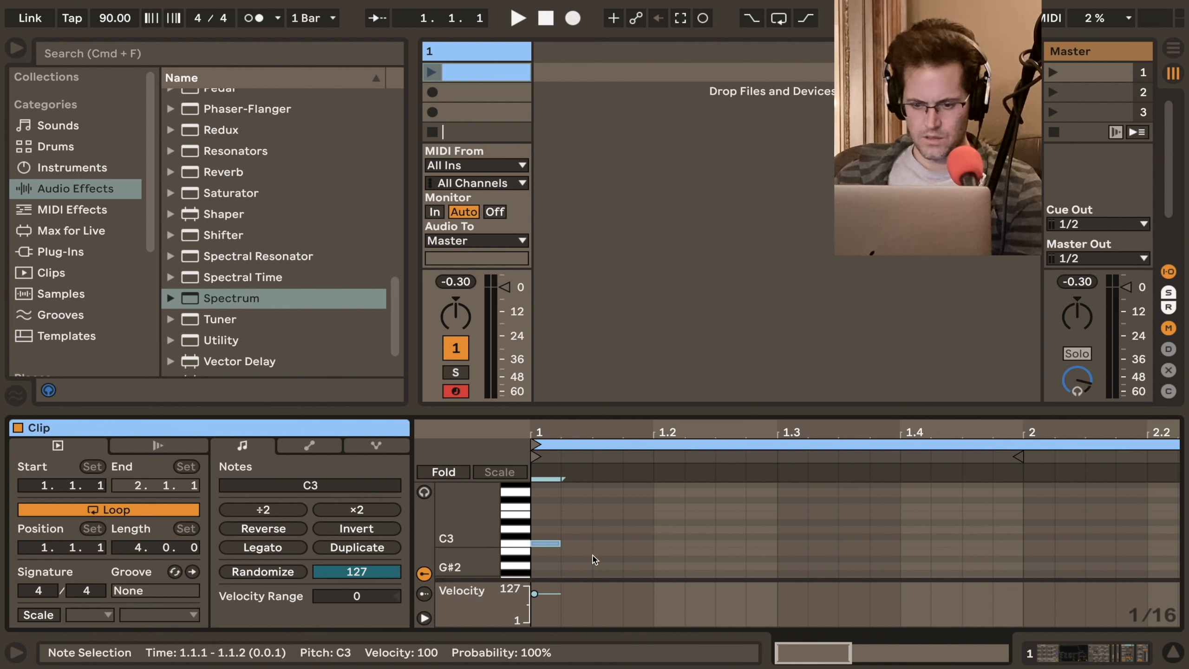
pyautogui.moveTo(560, 542); pyautogui.dragTo(1024, 542)
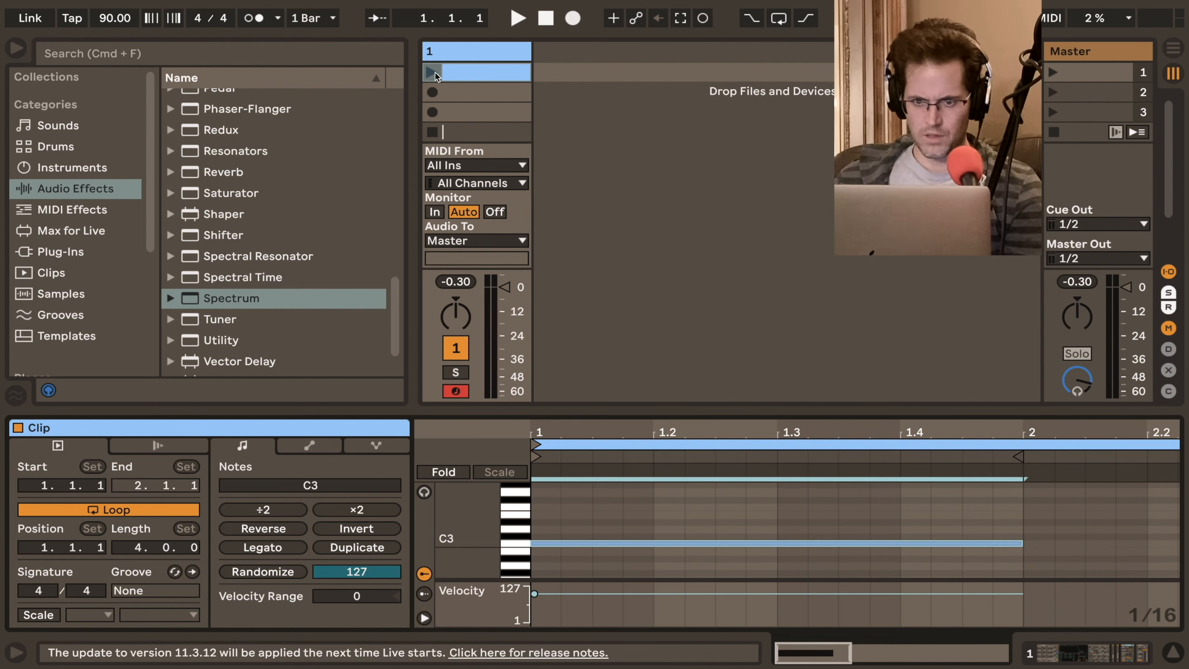
pyautogui.click(431, 73)
pyautogui.hotkey('shift', 'Tab')
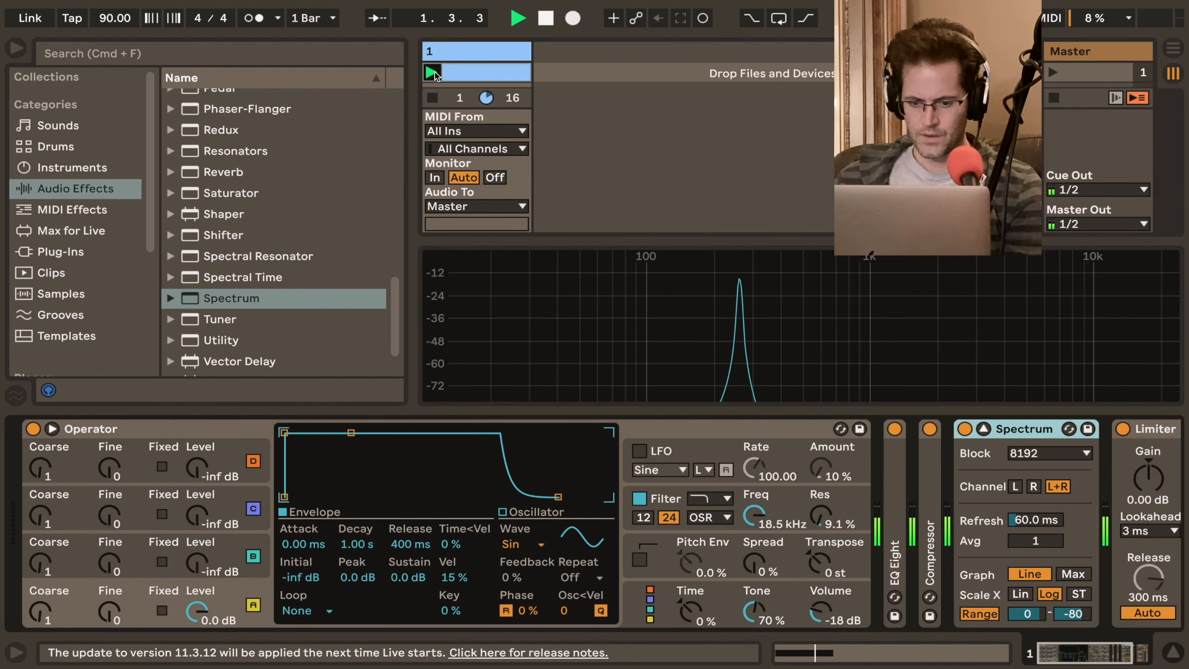
# Transpose the clip's note down two octaves to C1
pyautogui.click(468, 72)
pyautogui.hotkey('shift', 'Down')
pyautogui.hotkey('shift', 'Tab')
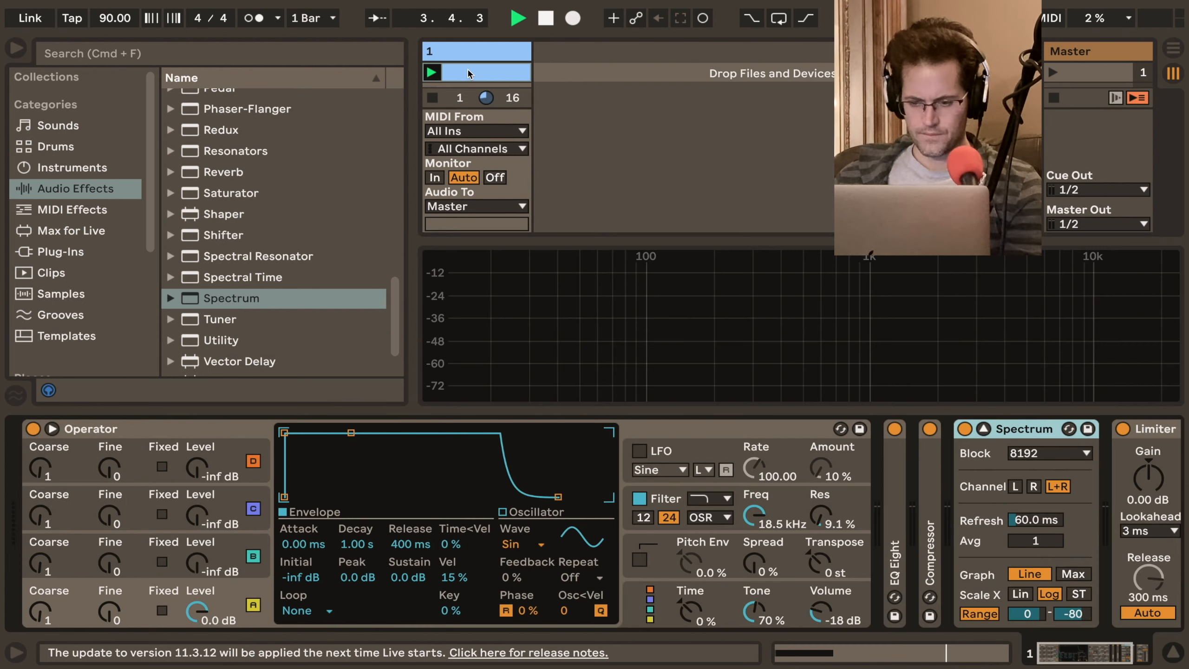
pyautogui.hotkey('shift', 'Tab')
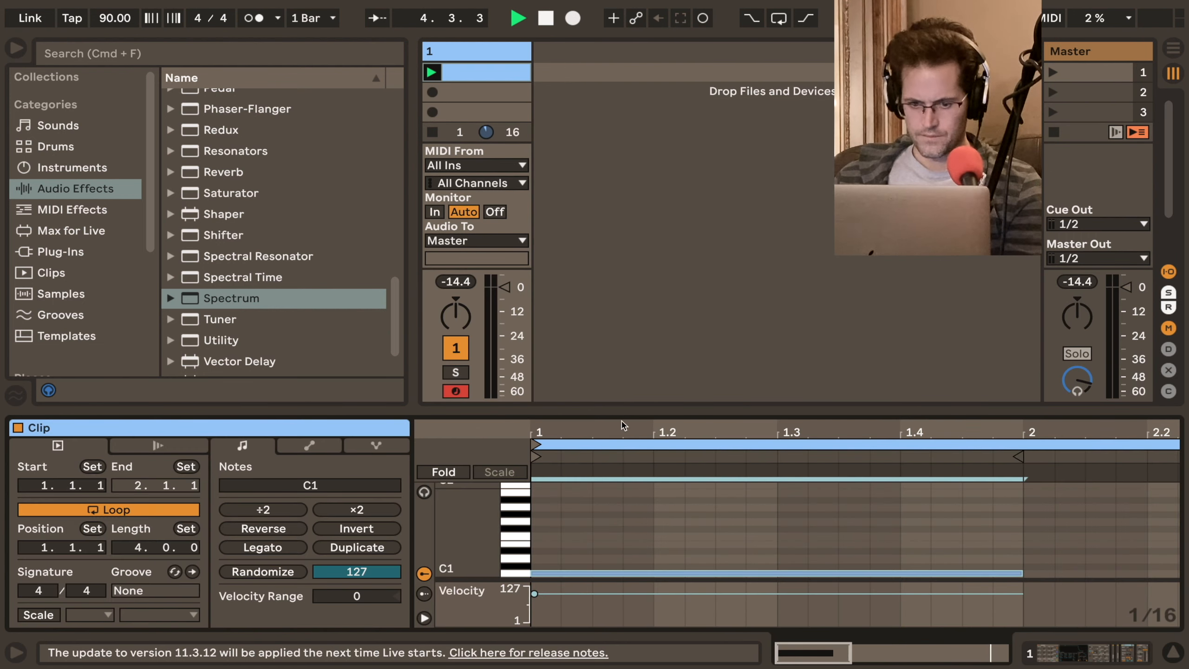
# Lengthen the C1 note to three bars, ending at bar 4, and check its peak frequency in Spectrum
pyautogui.moveTo(609, 435); pyautogui.dragTo(609, 398)
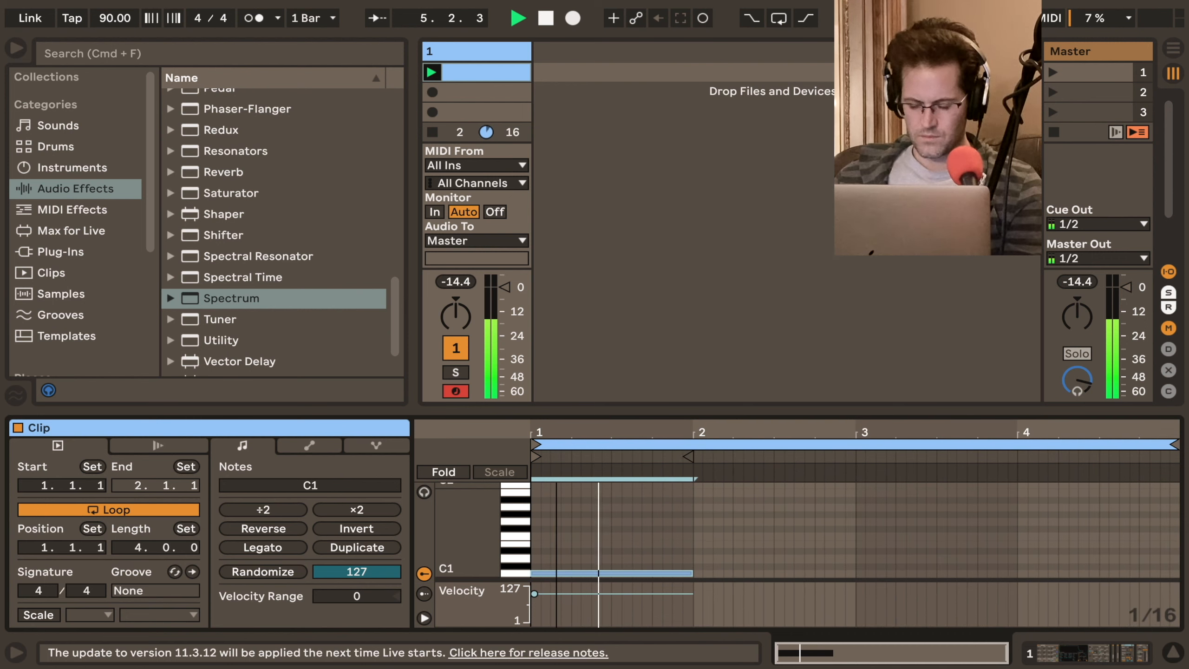
pyautogui.hotkey('shift', 'Tab')
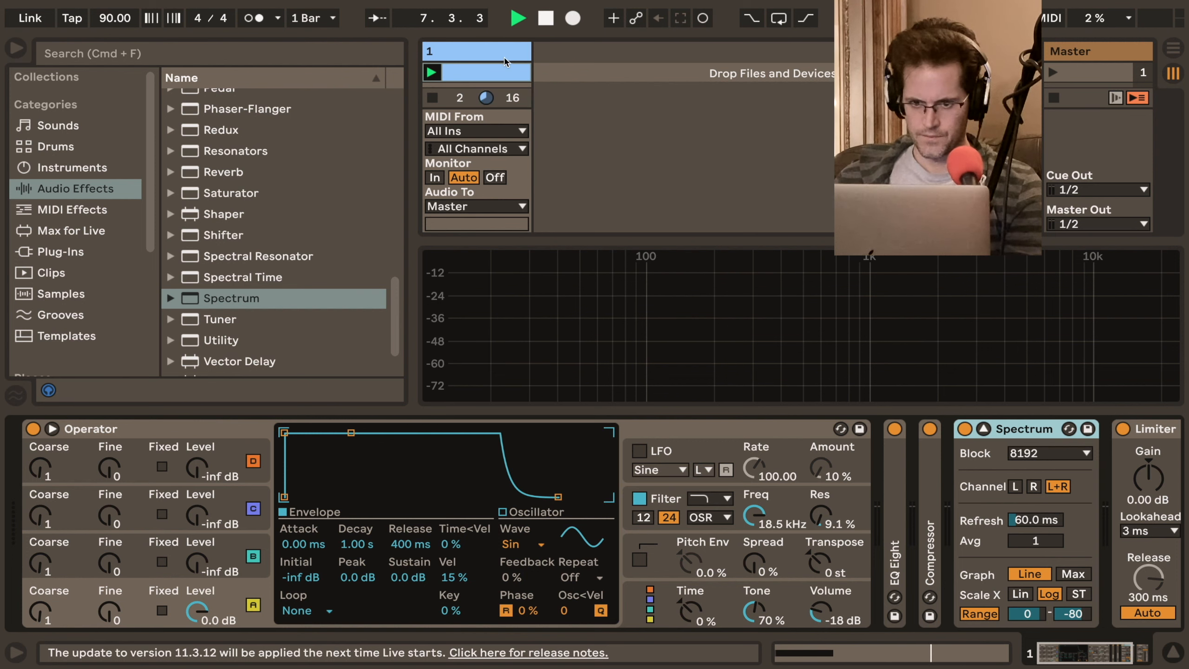
pyautogui.click(487, 73)
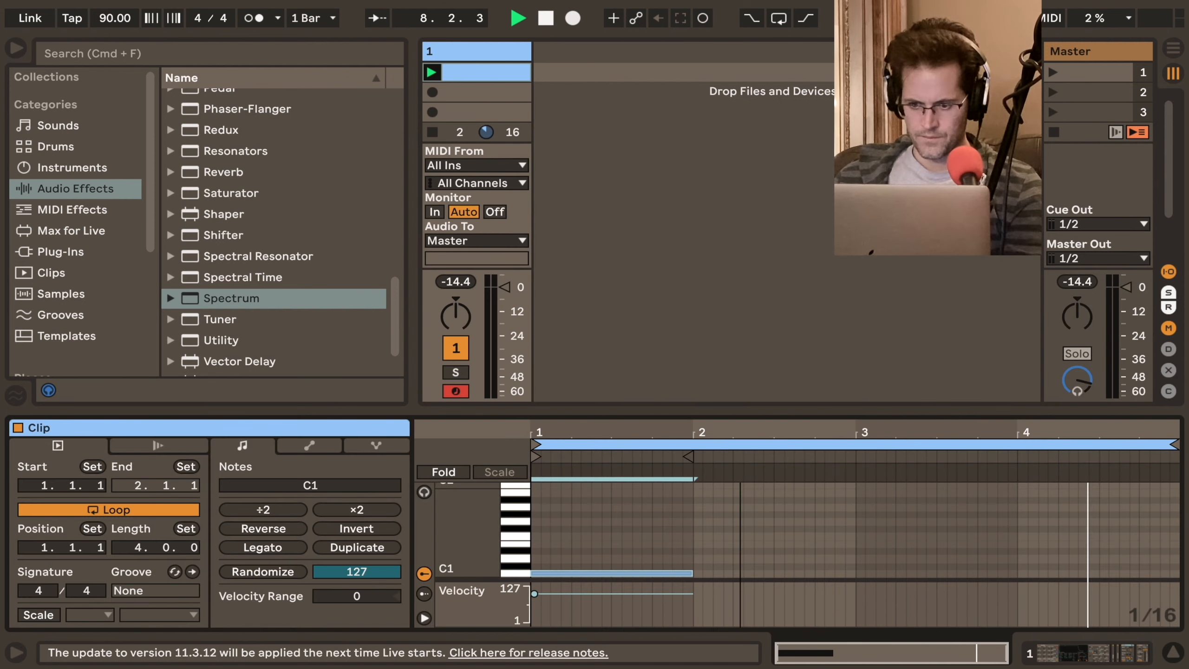
pyautogui.moveTo(692, 573); pyautogui.dragTo(1015, 572)
pyautogui.hotkey('shift', 'Tab')
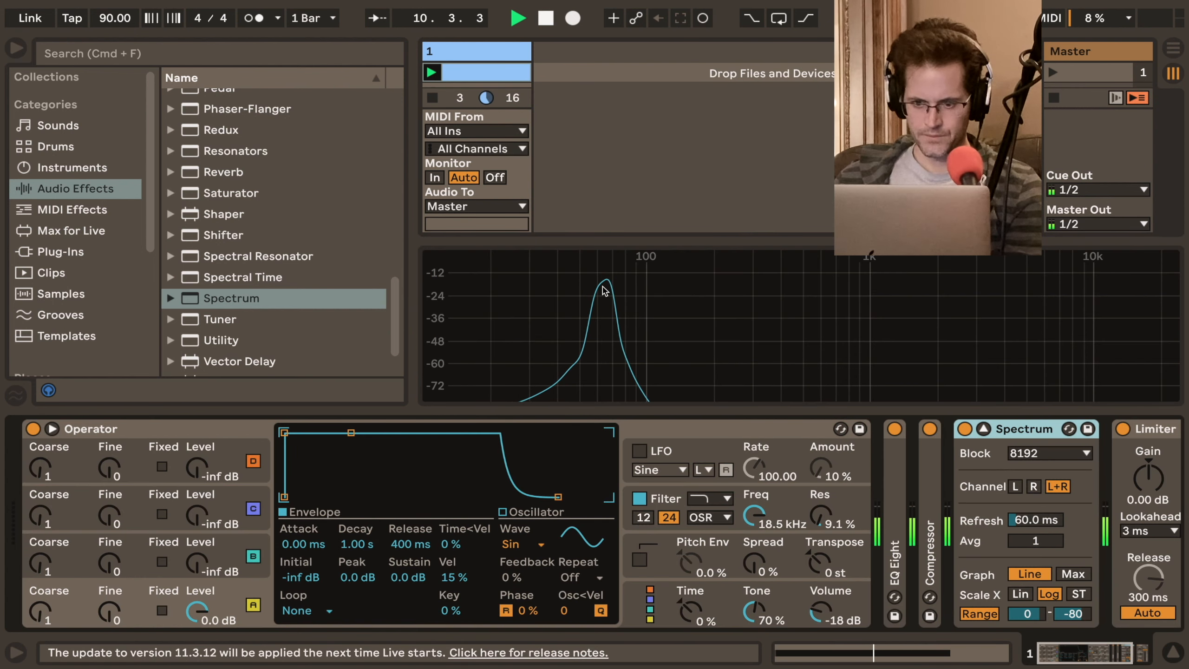
pyautogui.moveTo(607, 284)
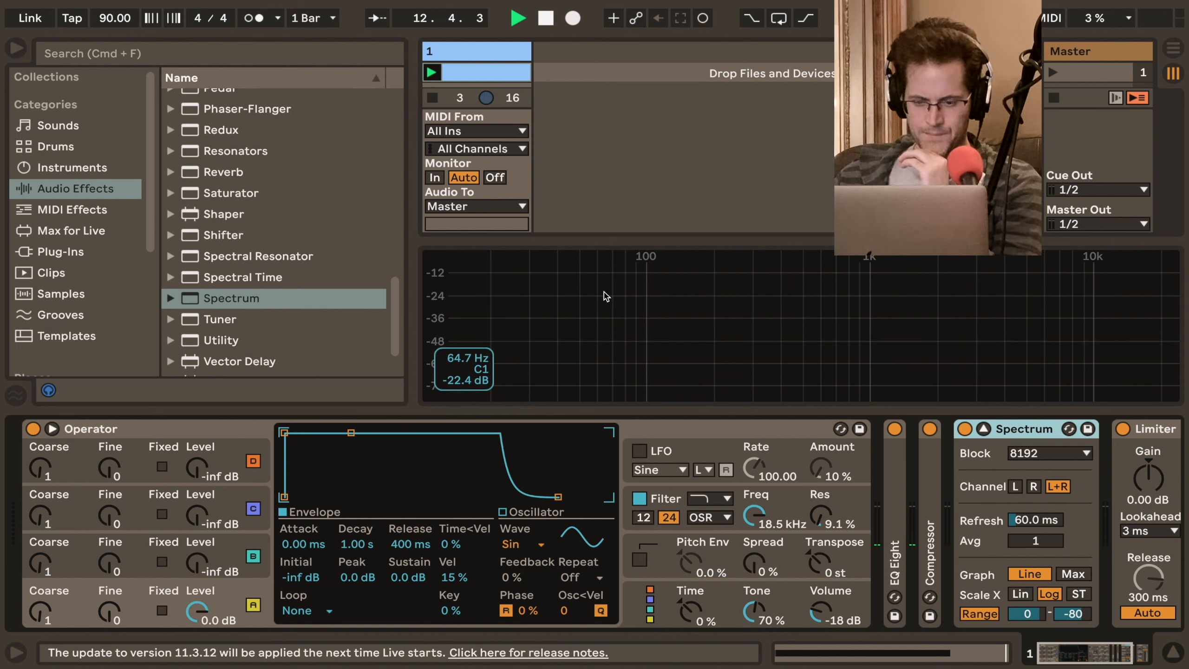
# Hide the mixer's In/Out section and lower the clip's note by two semitones to A#0
pyautogui.press('super+alt+i')
pyautogui.doubleClick(484, 80)
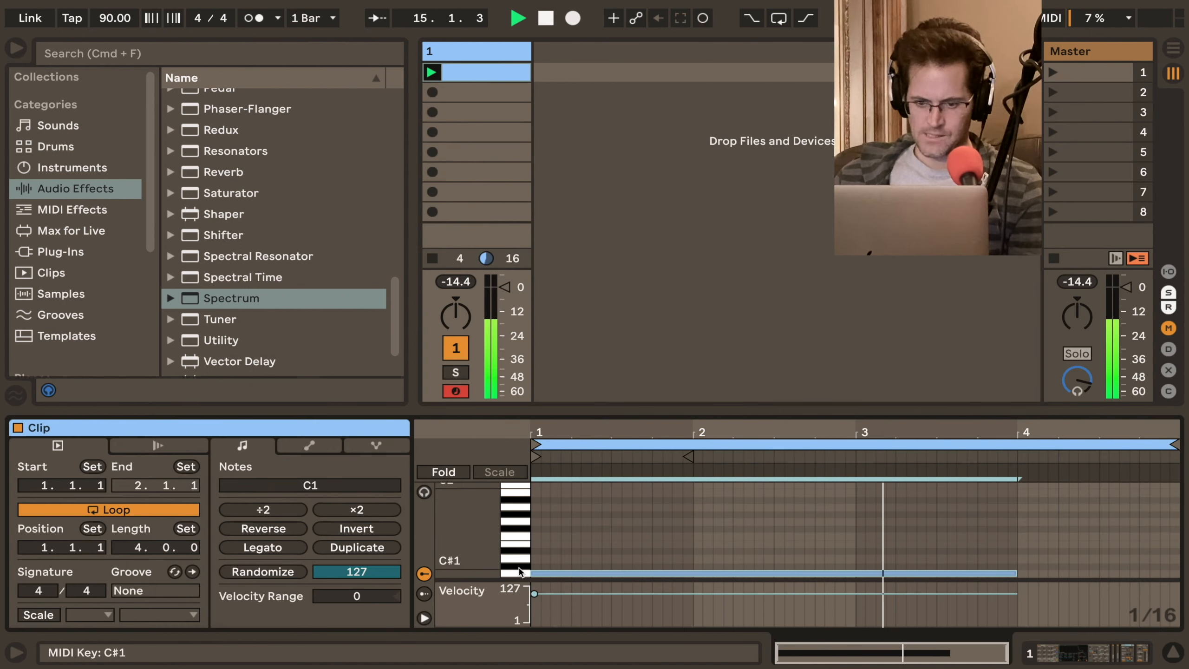
pyautogui.press('Down')
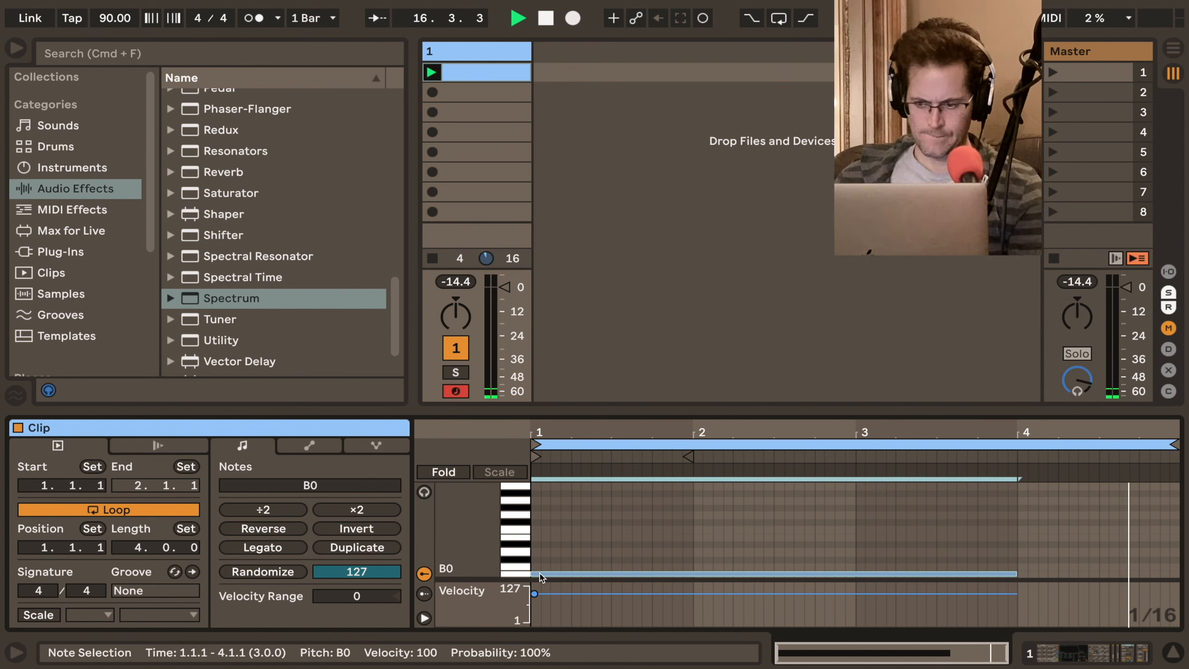
pyautogui.press('Down')
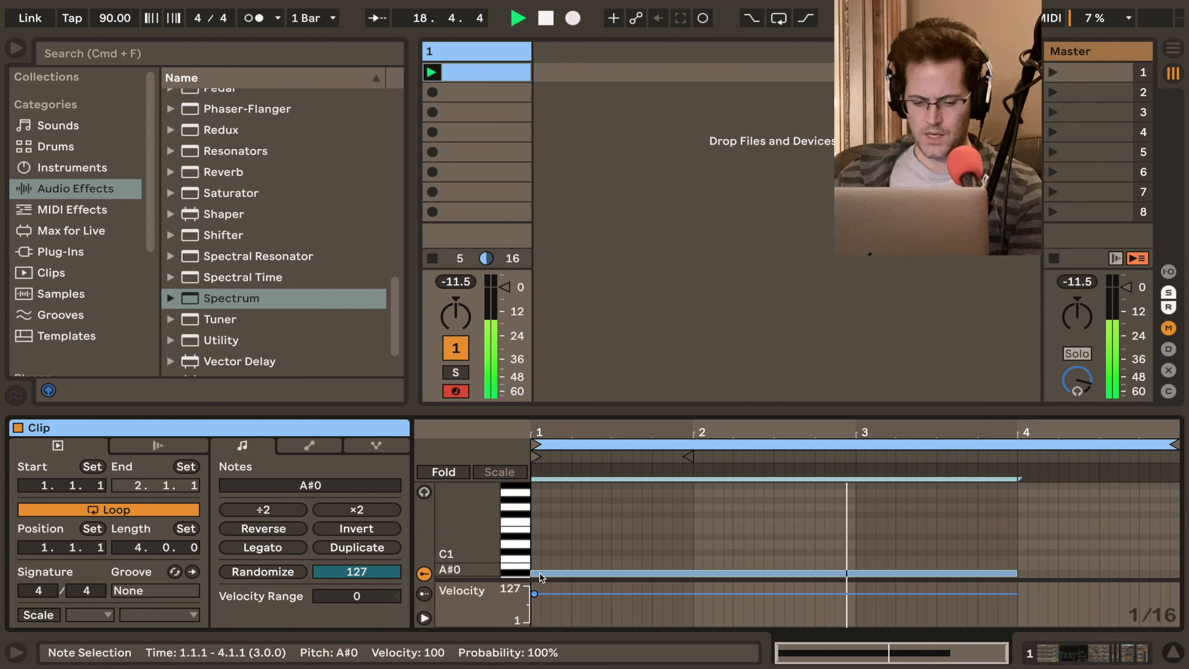
pyautogui.hotkey('shift', 'Tab')
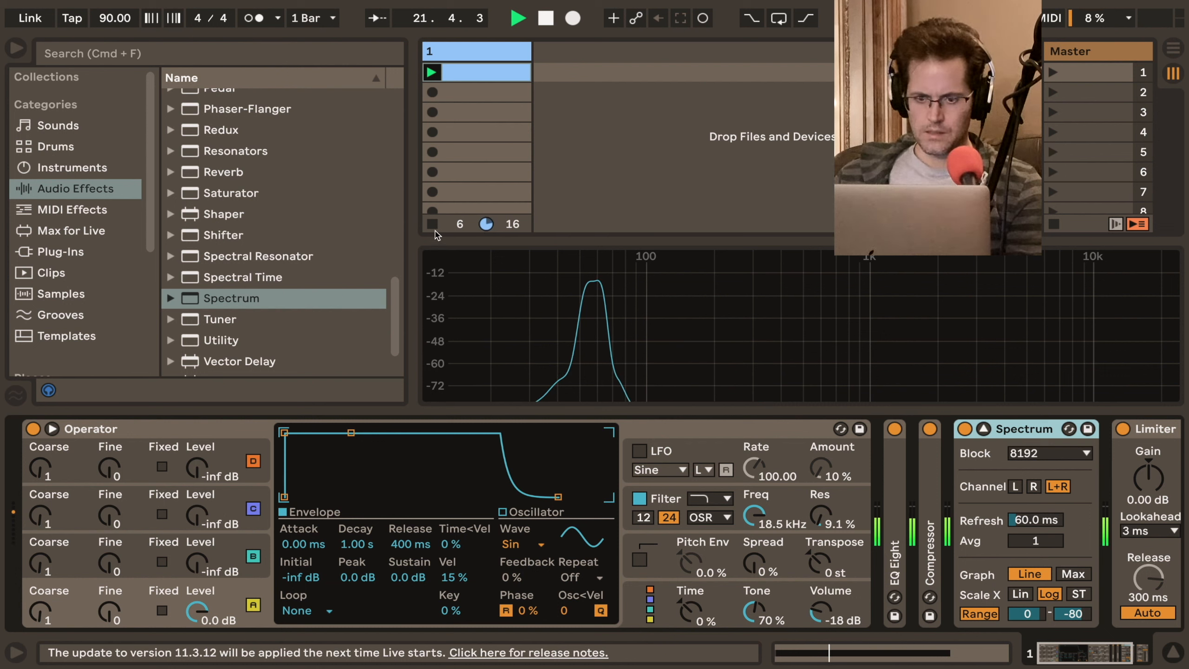
# Restart playback and try Operator's Transpose at -12 st while examining the peak in Spectrum
pyautogui.press('space')
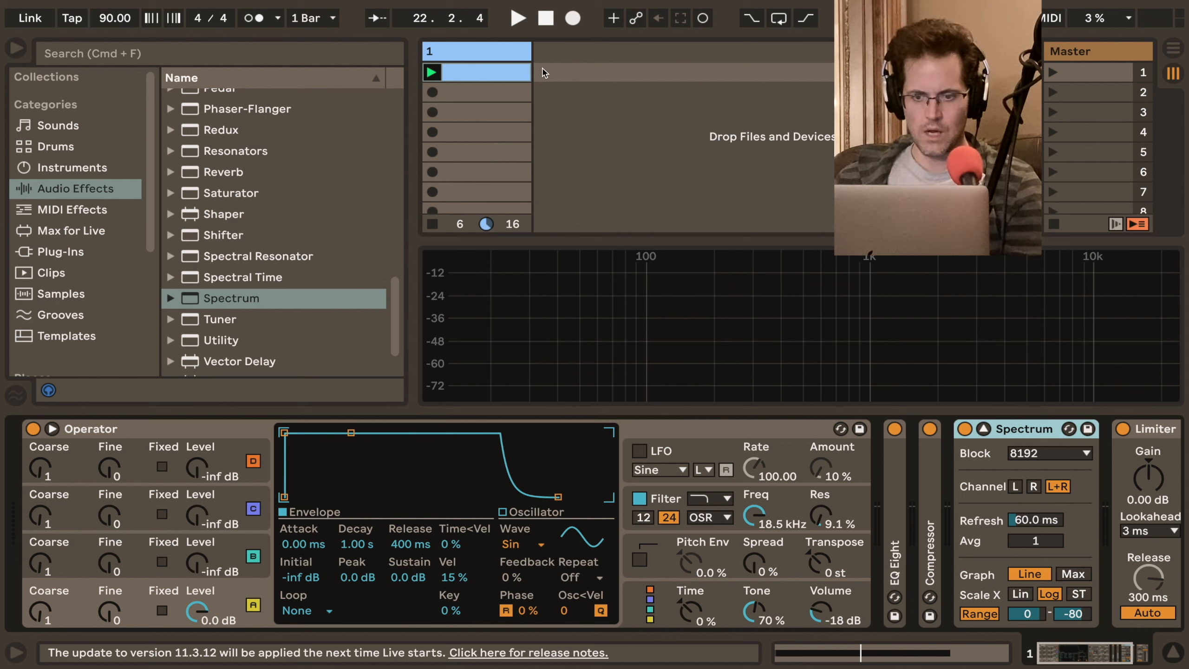
pyautogui.press('space')
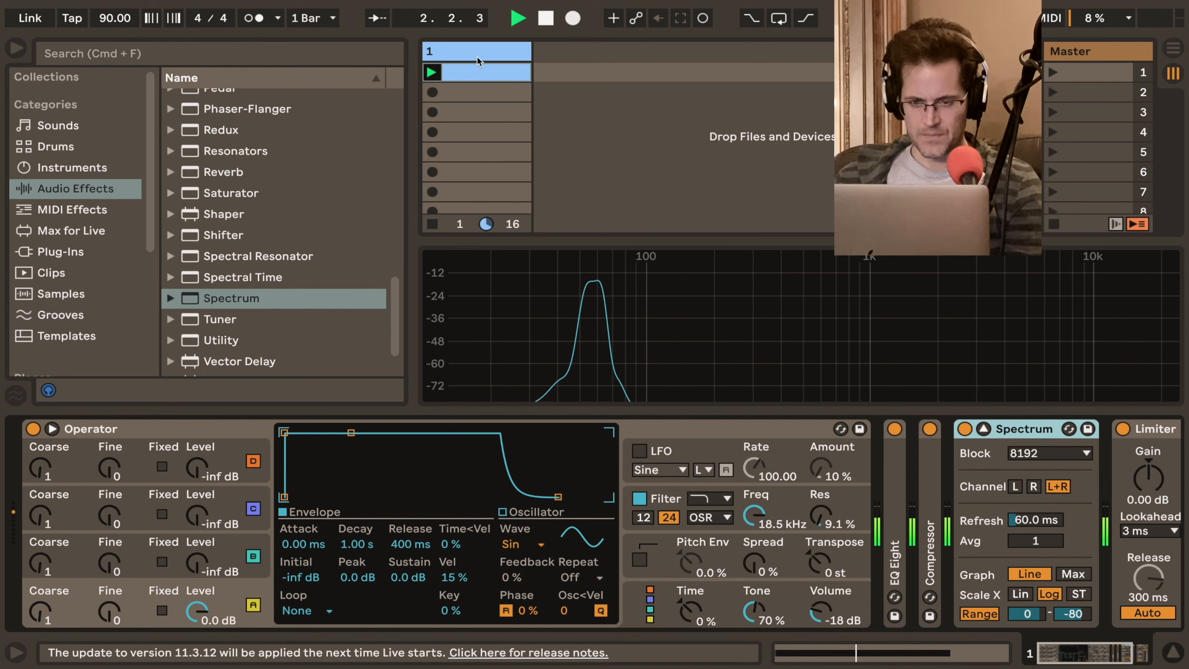
pyautogui.click(824, 571)
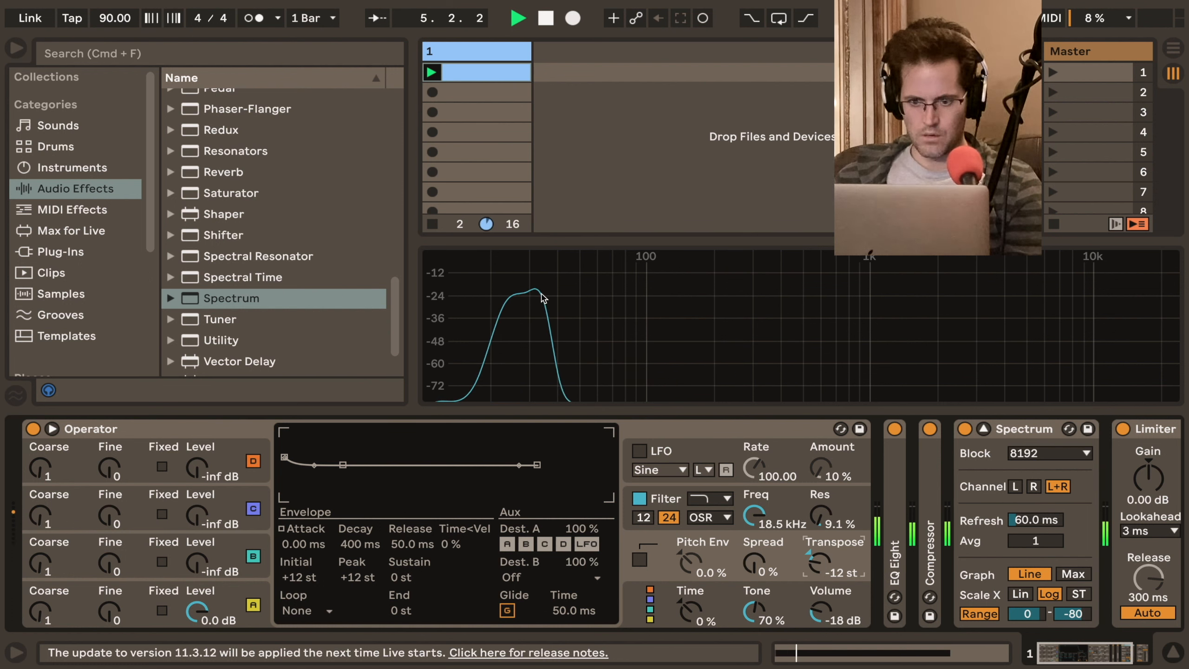
pyautogui.moveTo(530, 290)
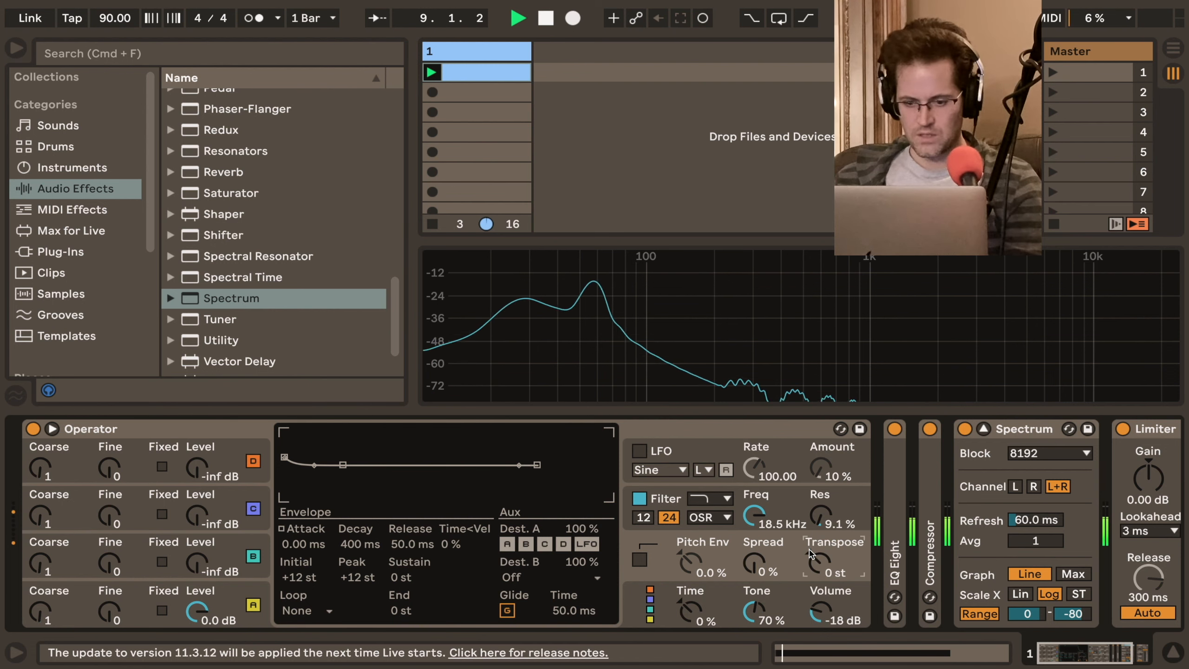
# Shorten the clip's loop to 2 bars and check the note's peak frequency in Spectrum
pyautogui.hotkey('shift', 'Tab')
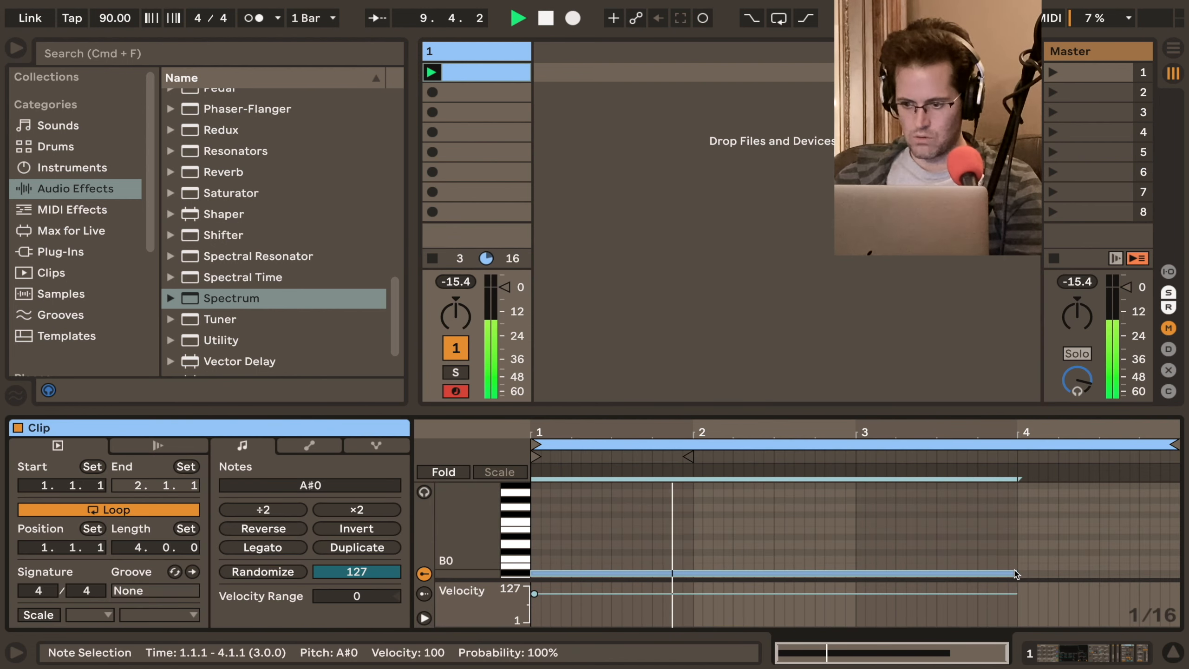
pyautogui.moveTo(1175, 443)
pyautogui.mouseDown()
pyautogui.moveTo(801, 440)
pyautogui.moveTo(856, 441)
pyautogui.mouseUp()
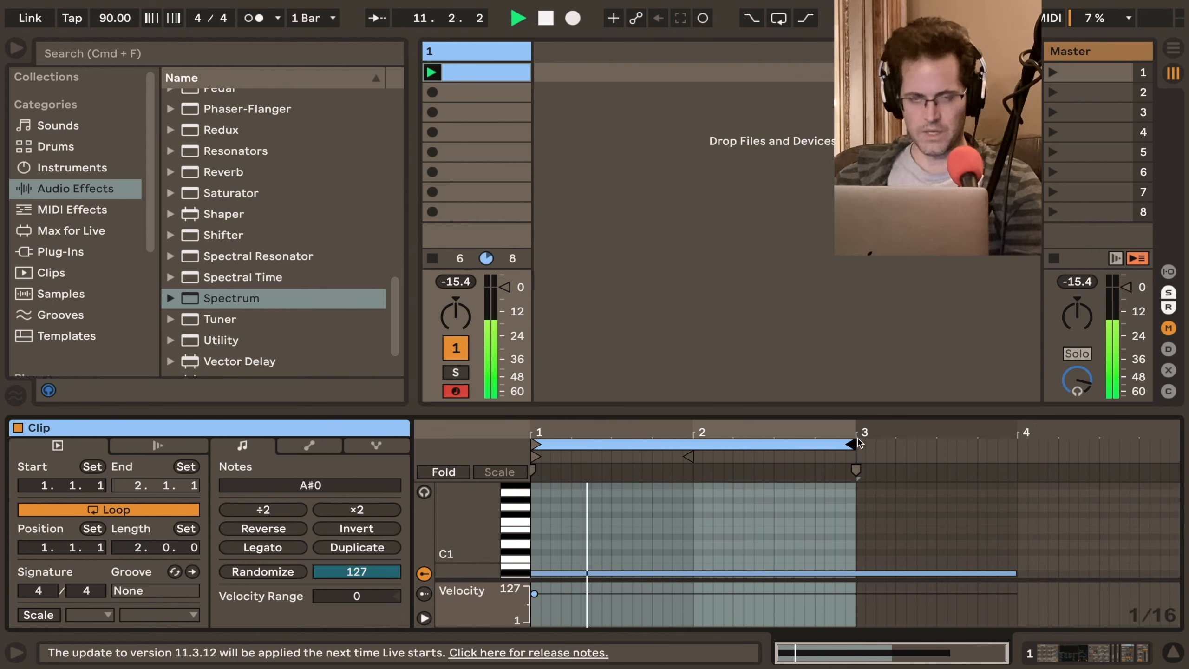
pyautogui.hotkey('shift', 'Tab')
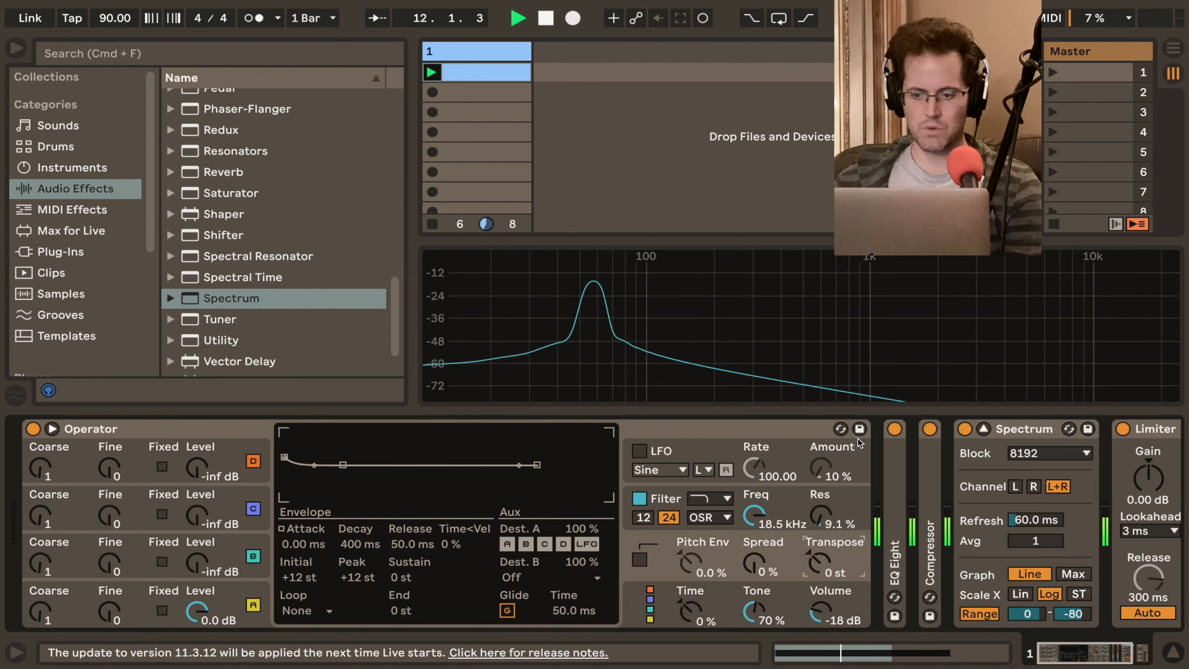
pyautogui.moveTo(593, 284)
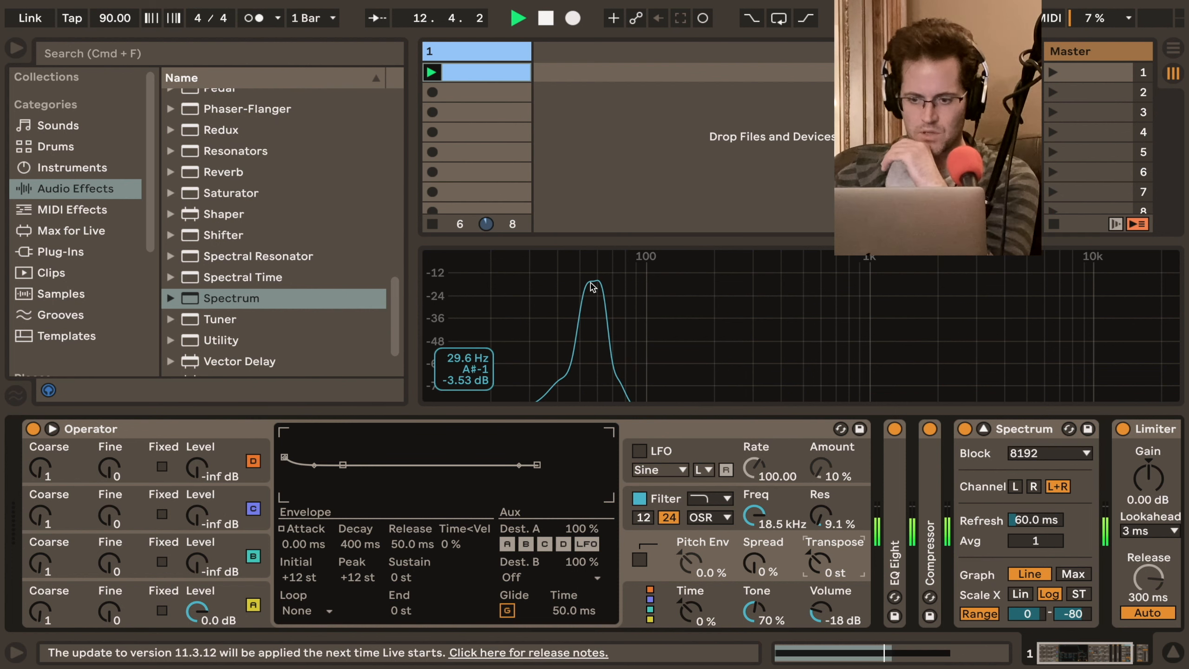
# Stop the clip, change Operator's oscillator A wave to Square 8 and relaunch the clip
pyautogui.click(430, 225)
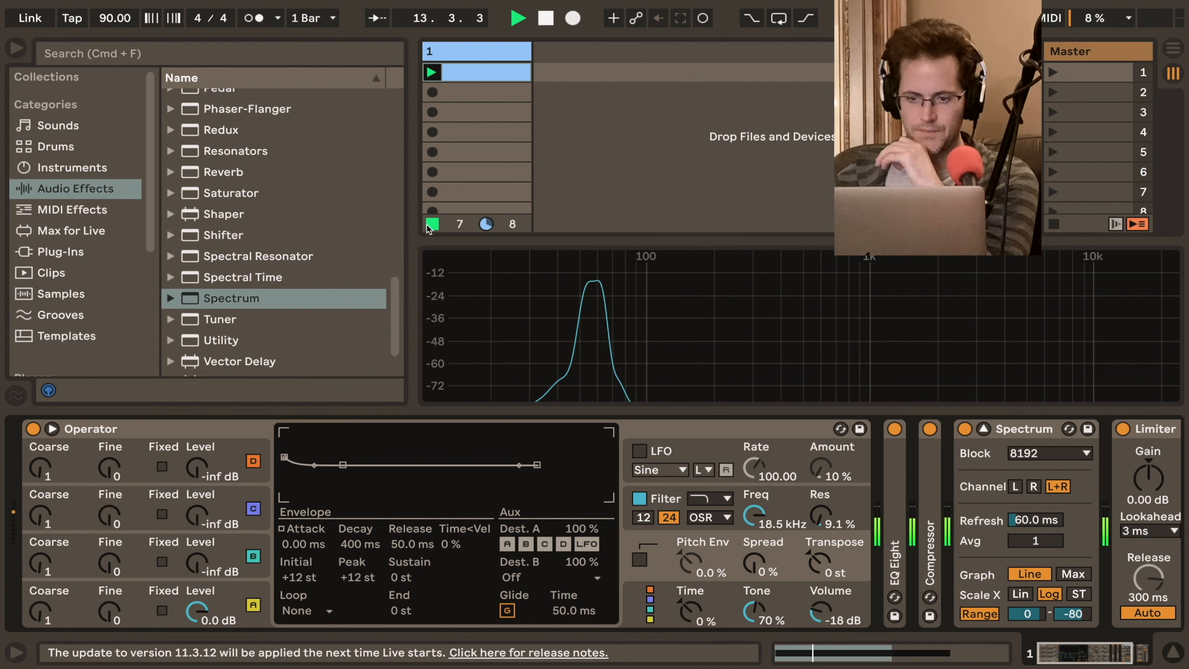
pyautogui.moveTo(715, 288)
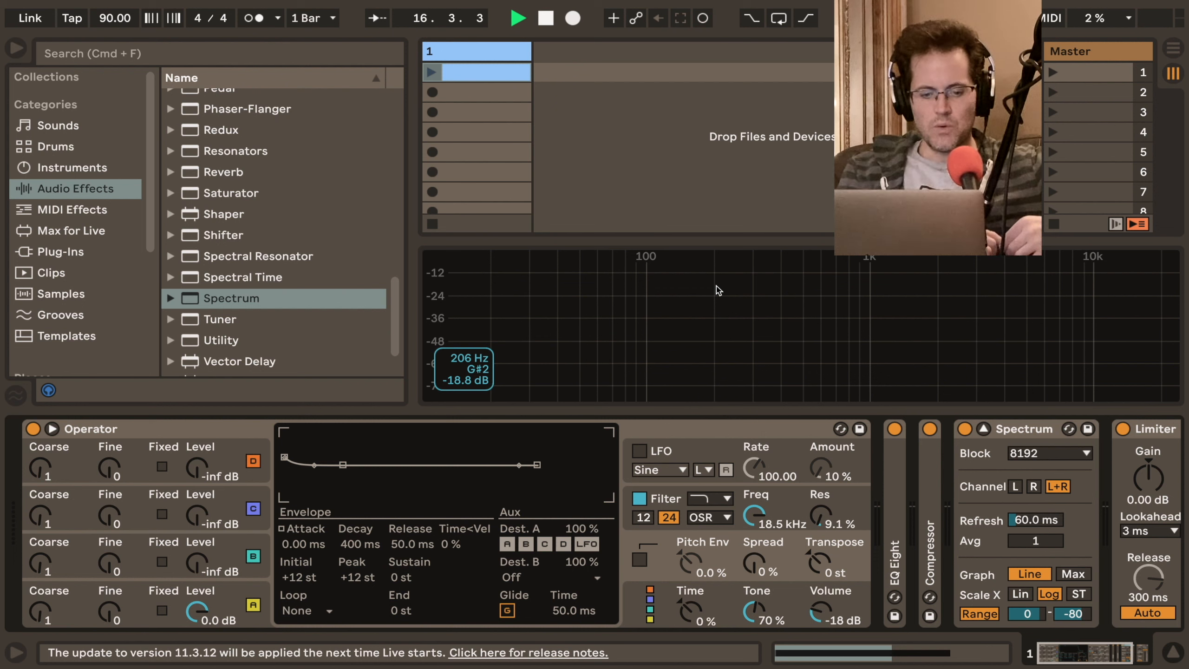
pyautogui.click(233, 590)
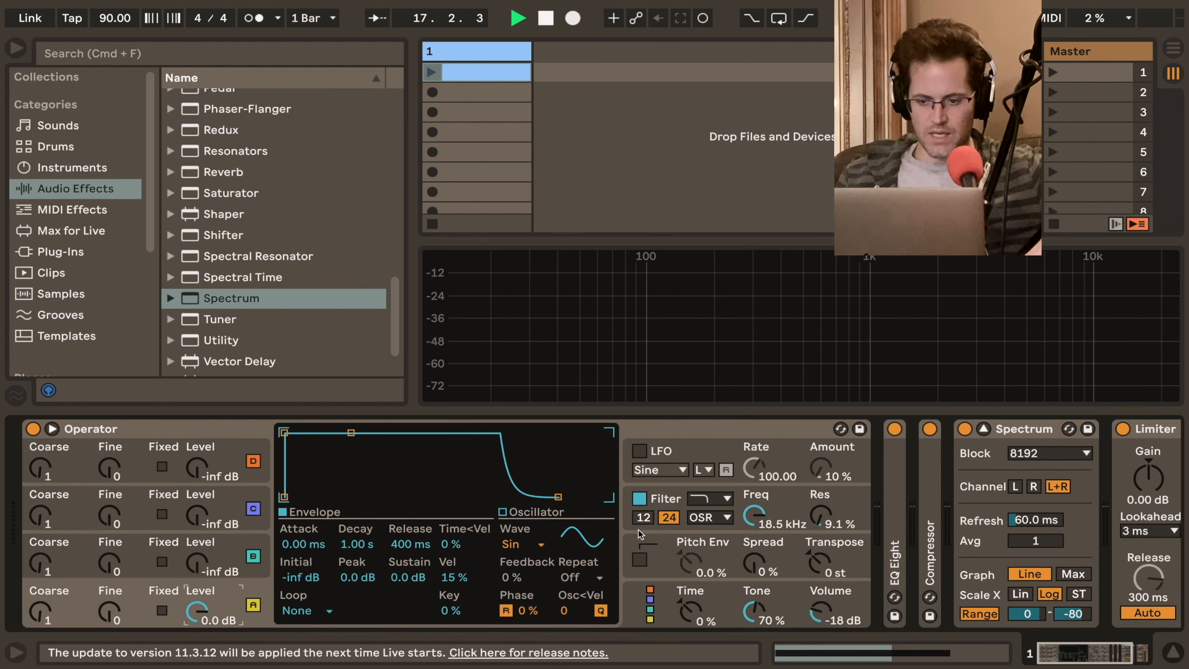
pyautogui.click(536, 534)
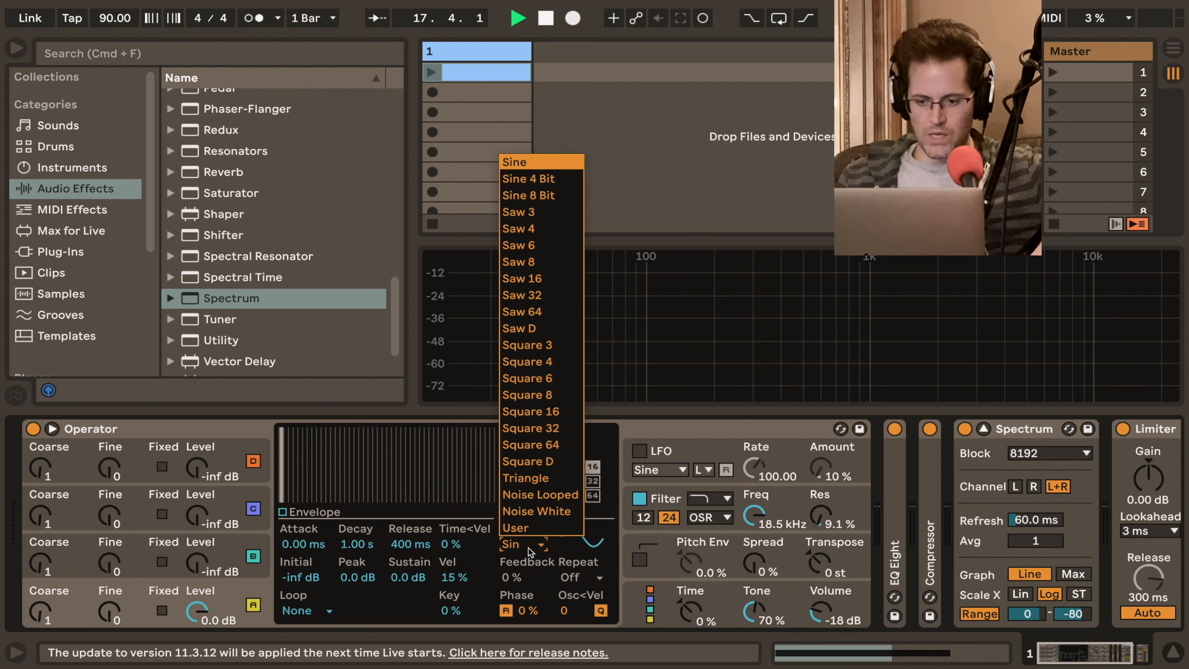
pyautogui.click(531, 405)
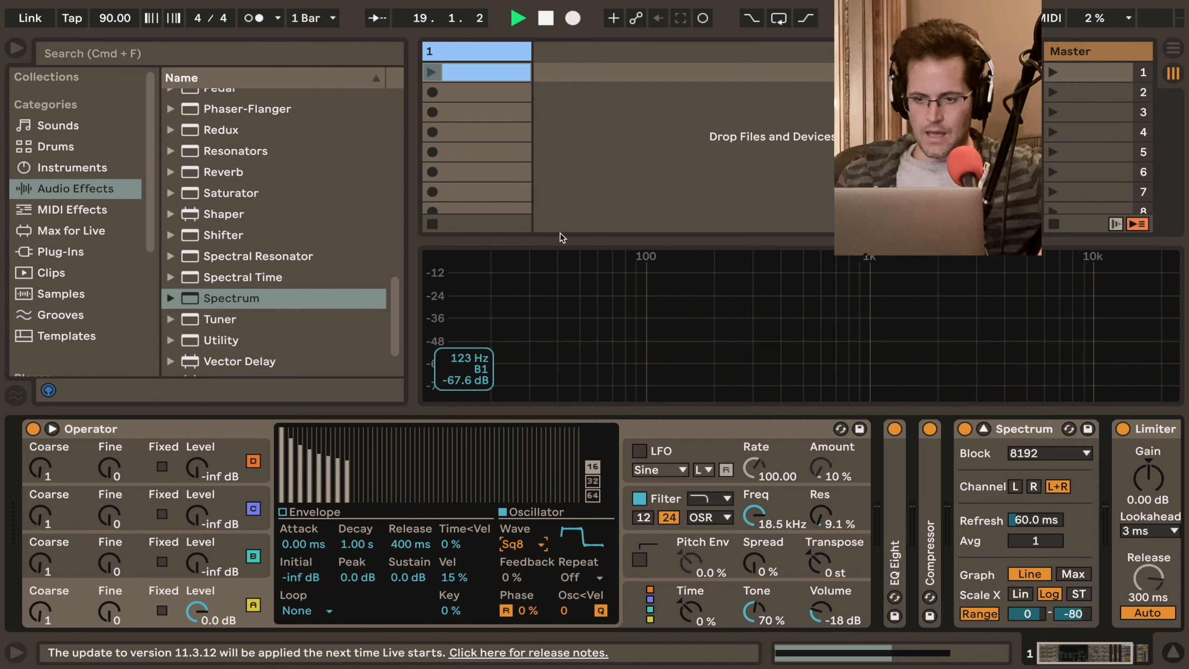
pyautogui.click(432, 73)
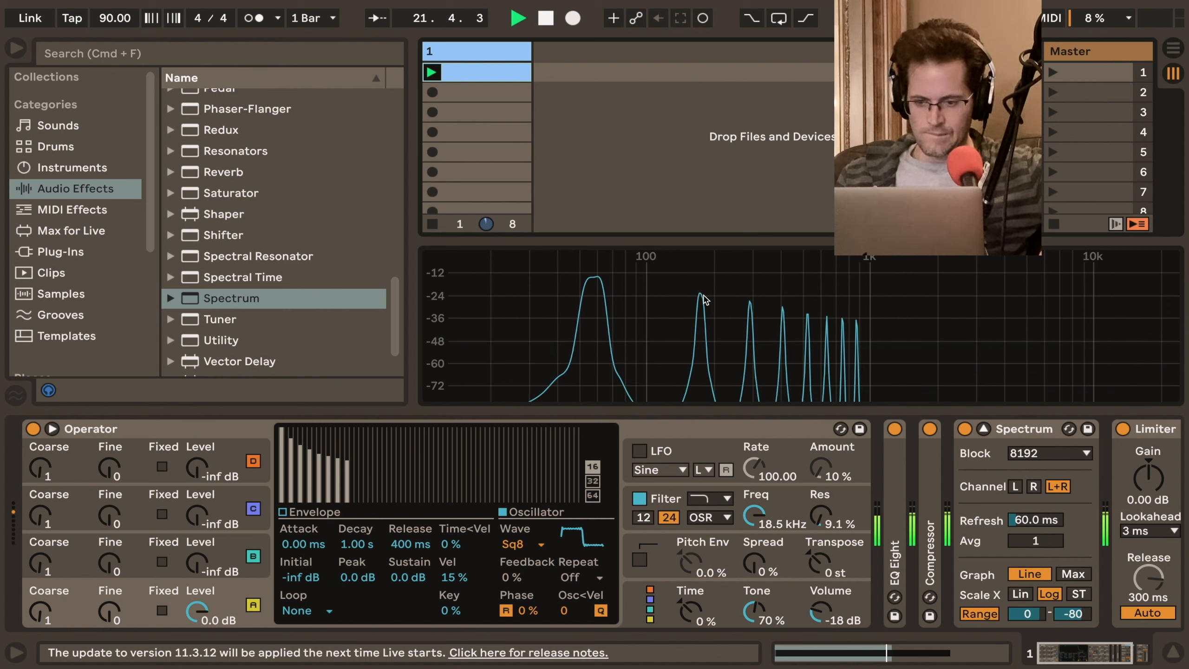
# Enable the Max graph in Spectrum, stop playback and examine the square wave's harmonic peaks
pyautogui.click(1072, 573)
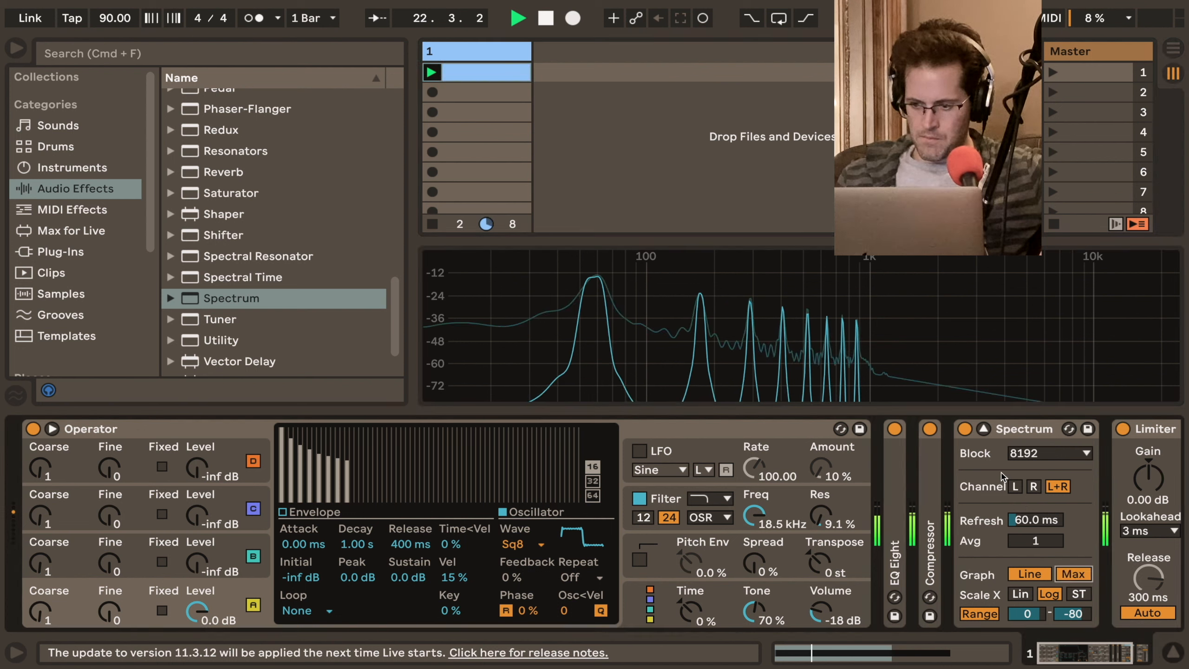
pyautogui.click(900, 351)
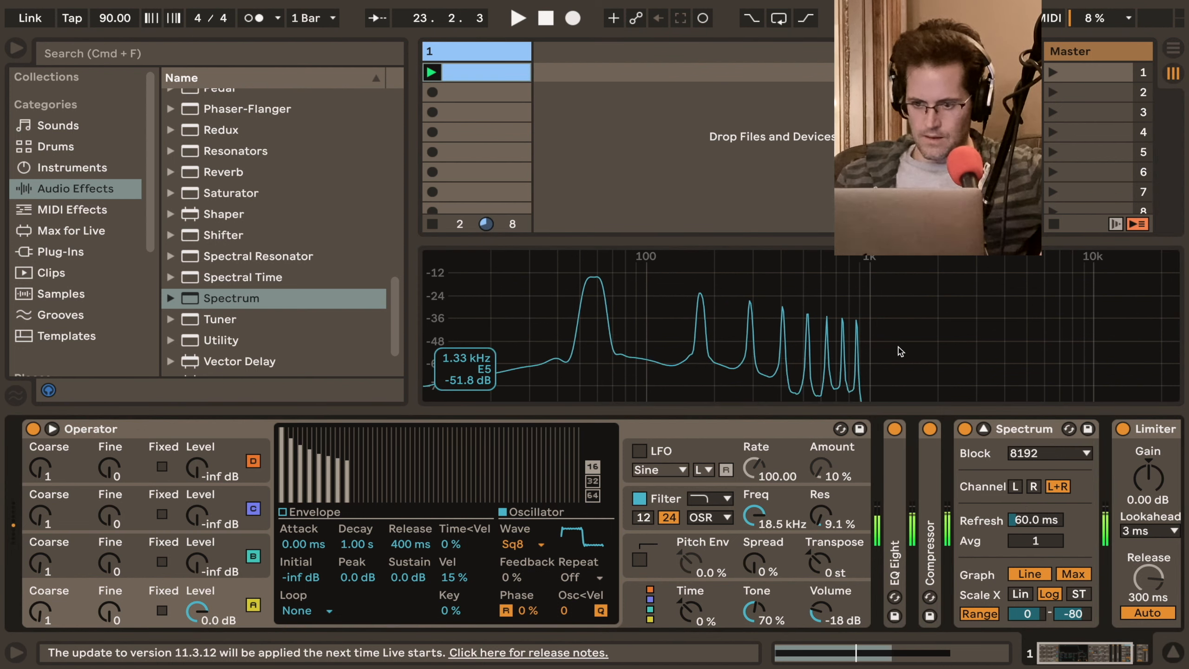
pyautogui.press('space')
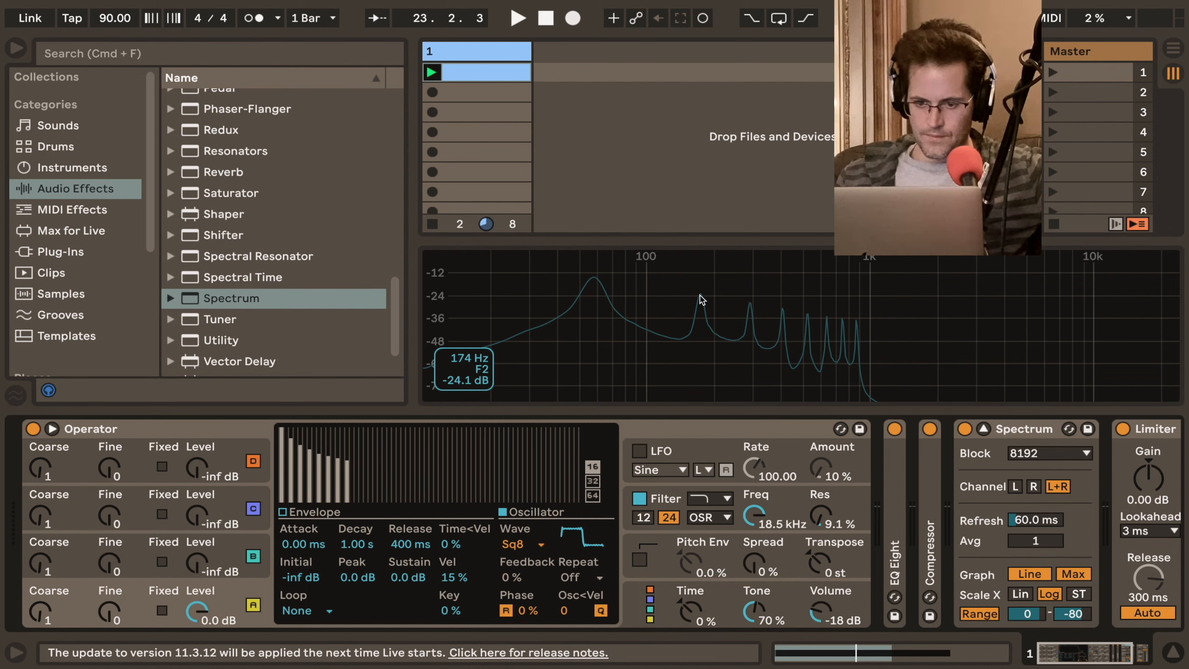
# Change oscillator A's wave to Saw 8 and play it briefly to examine its harmonics in Spectrum
pyautogui.click(523, 544)
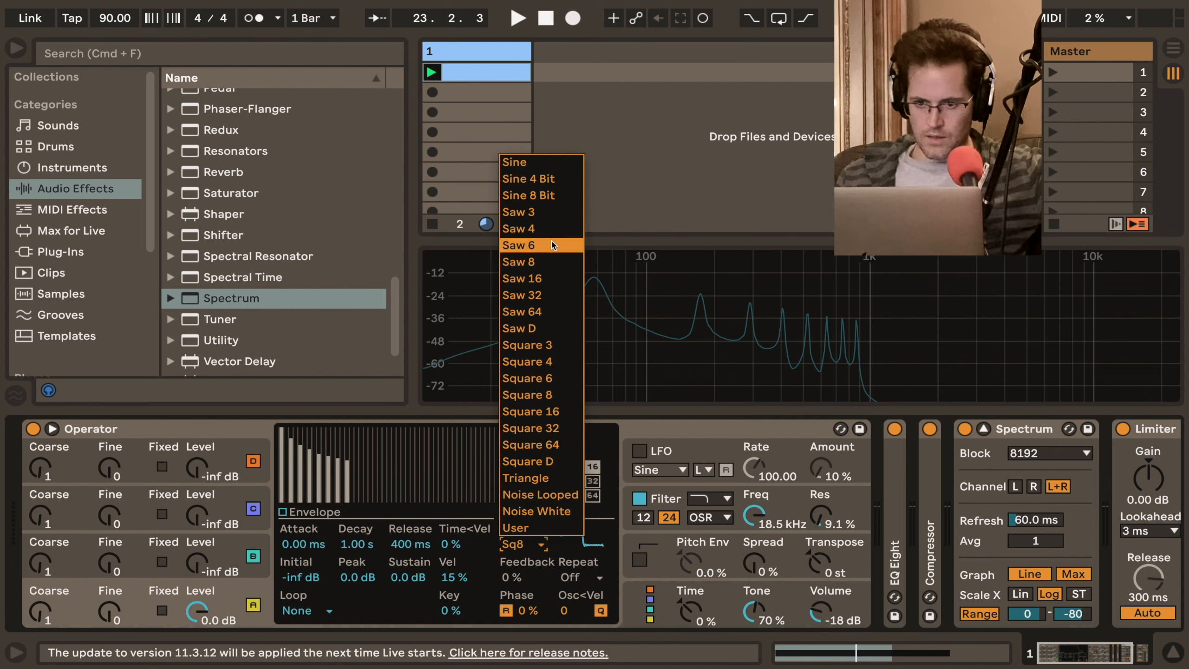
pyautogui.click(548, 260)
pyautogui.press('space')
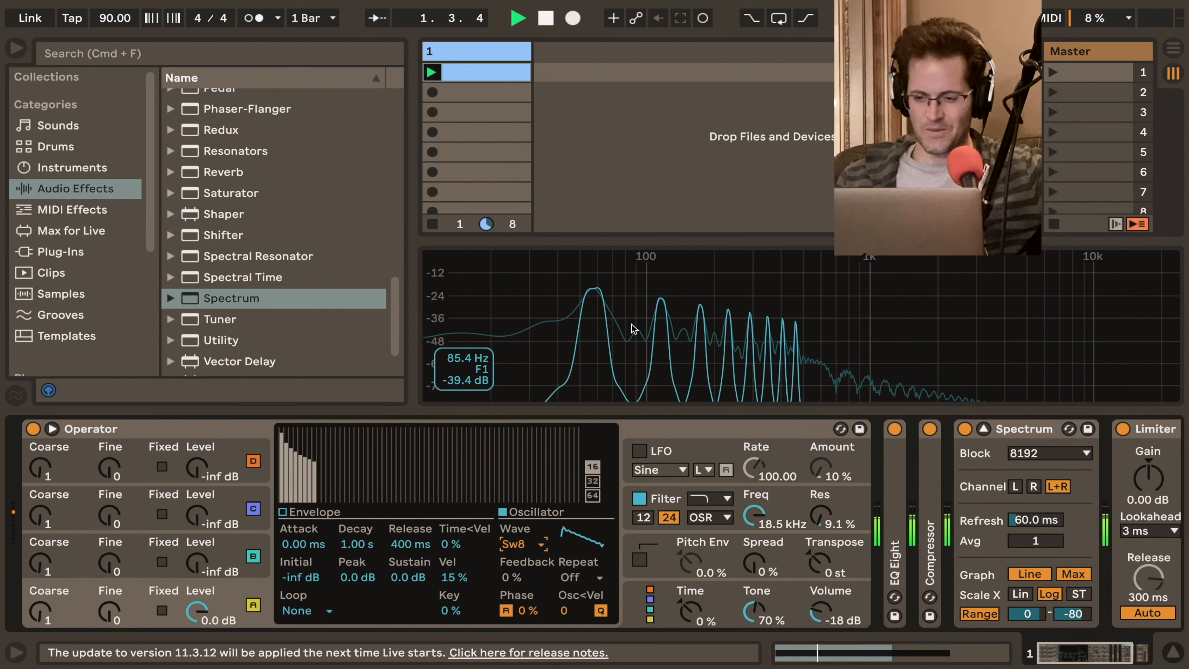
pyautogui.press('space')
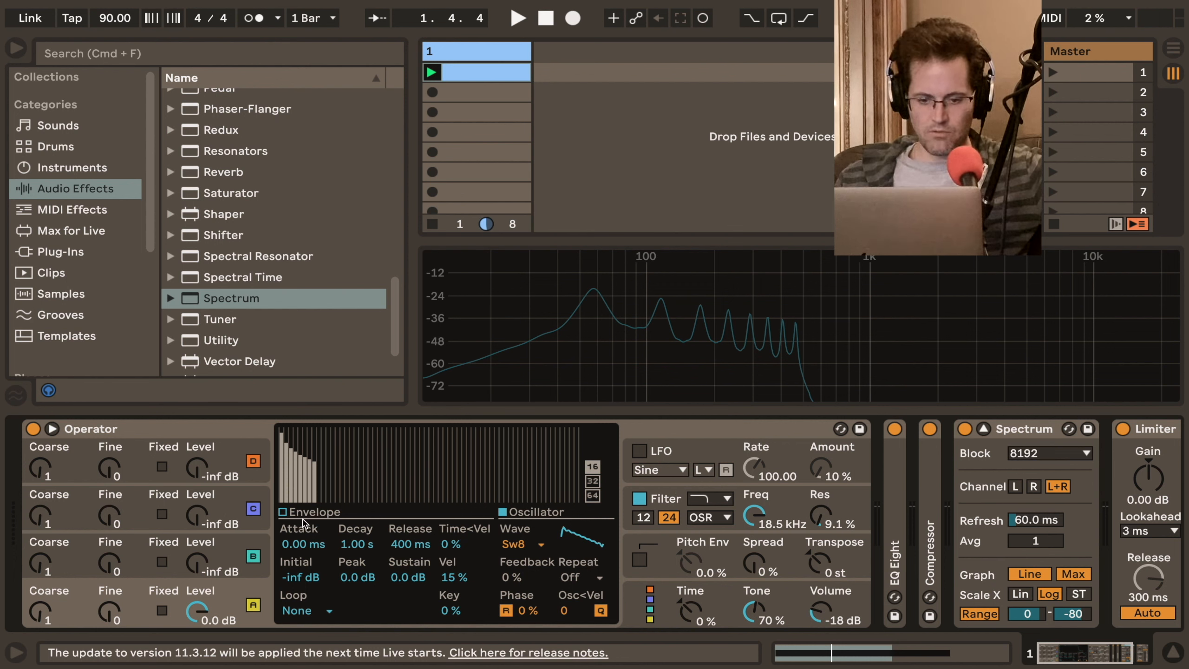
# Show 16 harmonics in oscillator A's partial editor and remove the 2nd, 4th, 6th and 8th harmonics from the saw wave
pyautogui.click(593, 468)
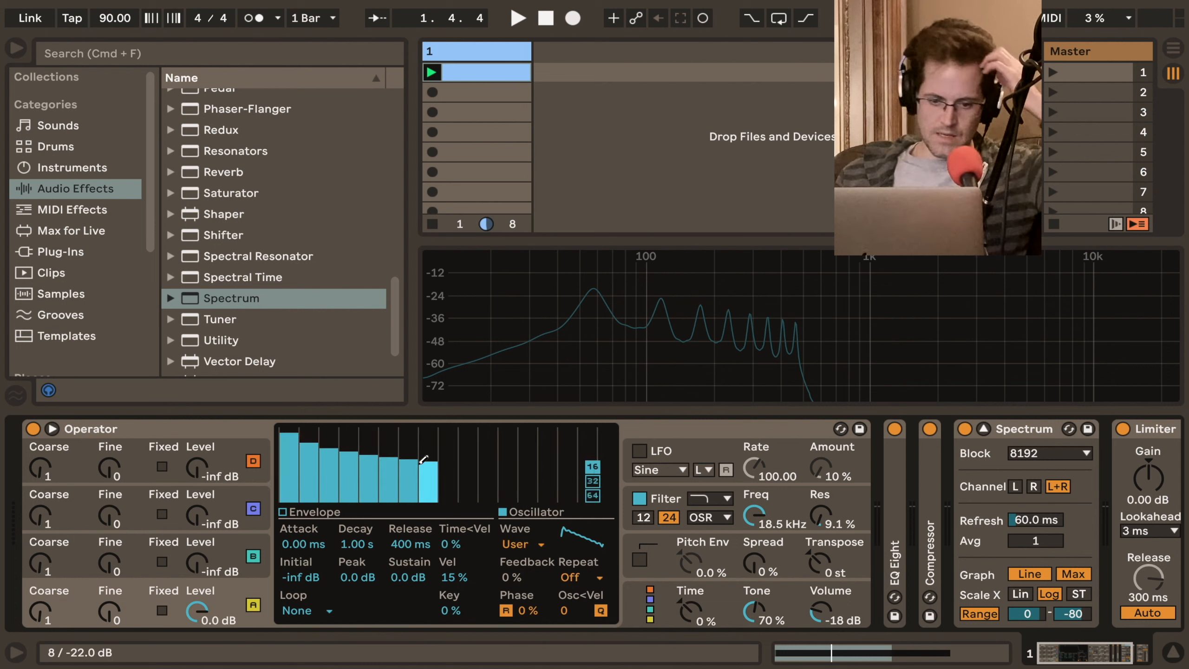
pyautogui.moveTo(306, 456); pyautogui.dragTo(313, 605)
pyautogui.moveTo(347, 459); pyautogui.dragTo(348, 619)
pyautogui.moveTo(388, 461); pyautogui.dragTo(399, 592)
pyautogui.moveTo(431, 468); pyautogui.dragTo(425, 559)
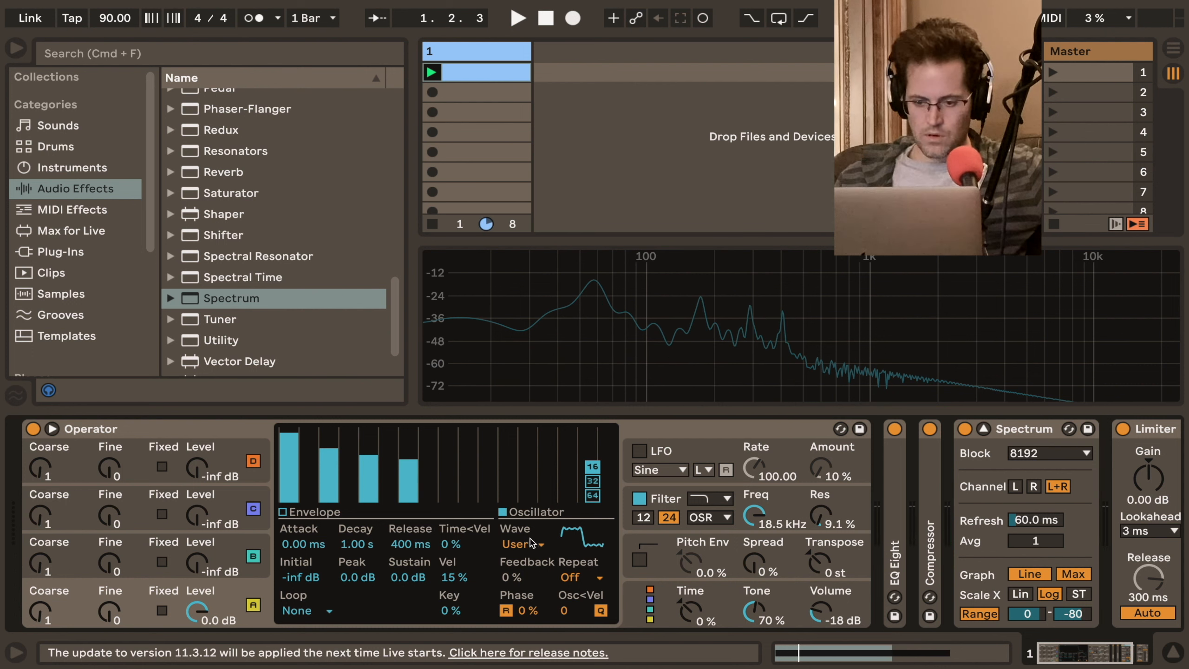
# Set oscillator A's wave back to Sine and play it briefly to check its single peak in Spectrum
pyautogui.click(532, 543)
pyautogui.click(531, 163)
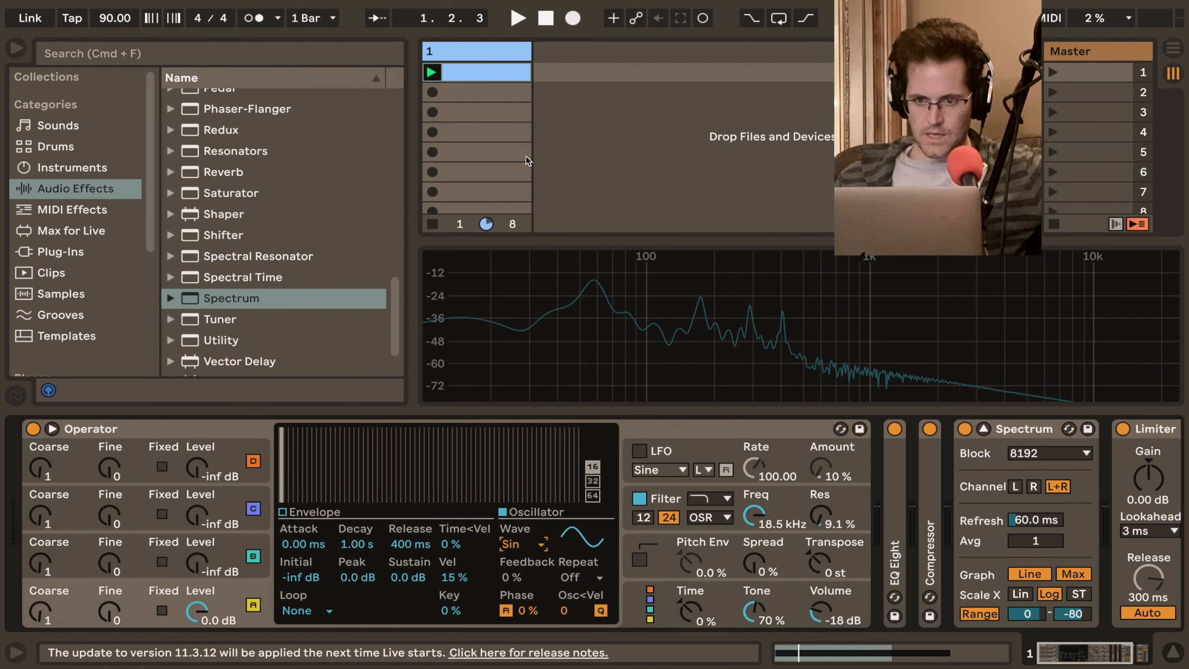
pyautogui.press('space')
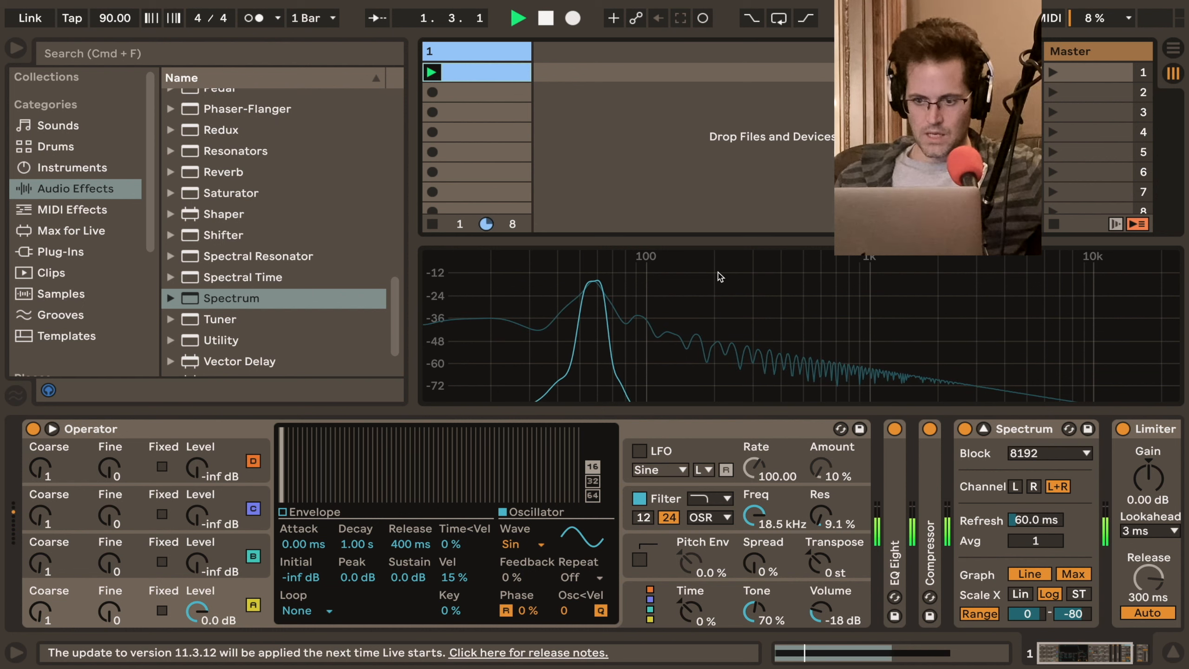
pyautogui.press('space')
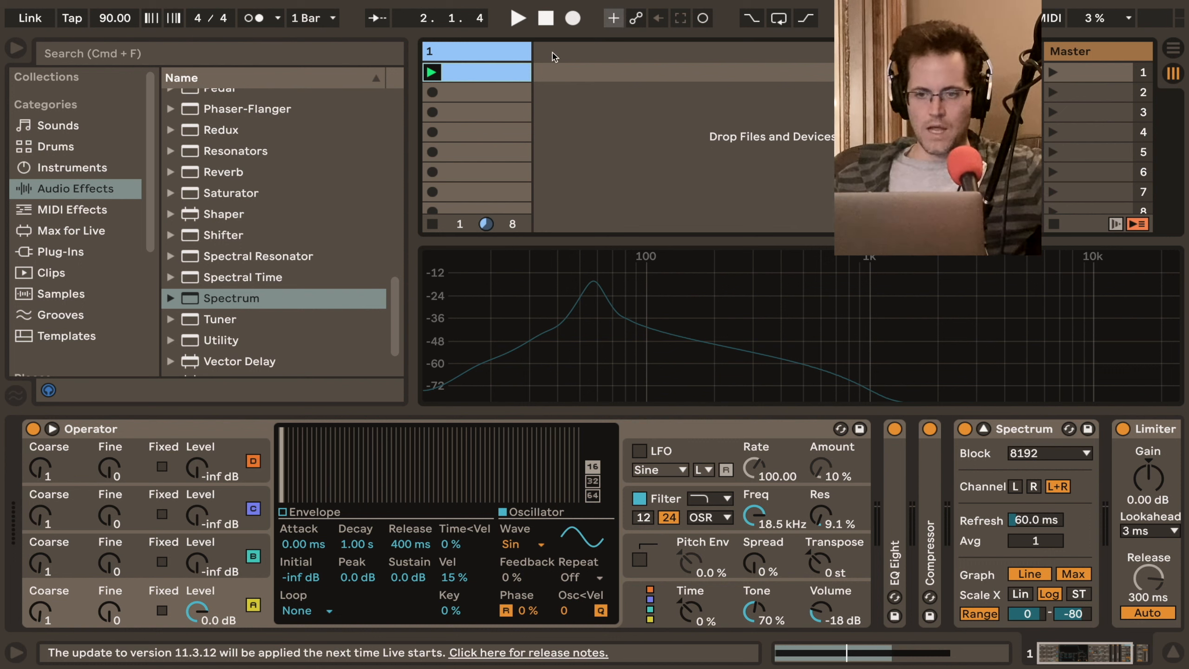
# Duplicate track 1 and color the duplicated track and its clip bright green
pyautogui.click(506, 56)
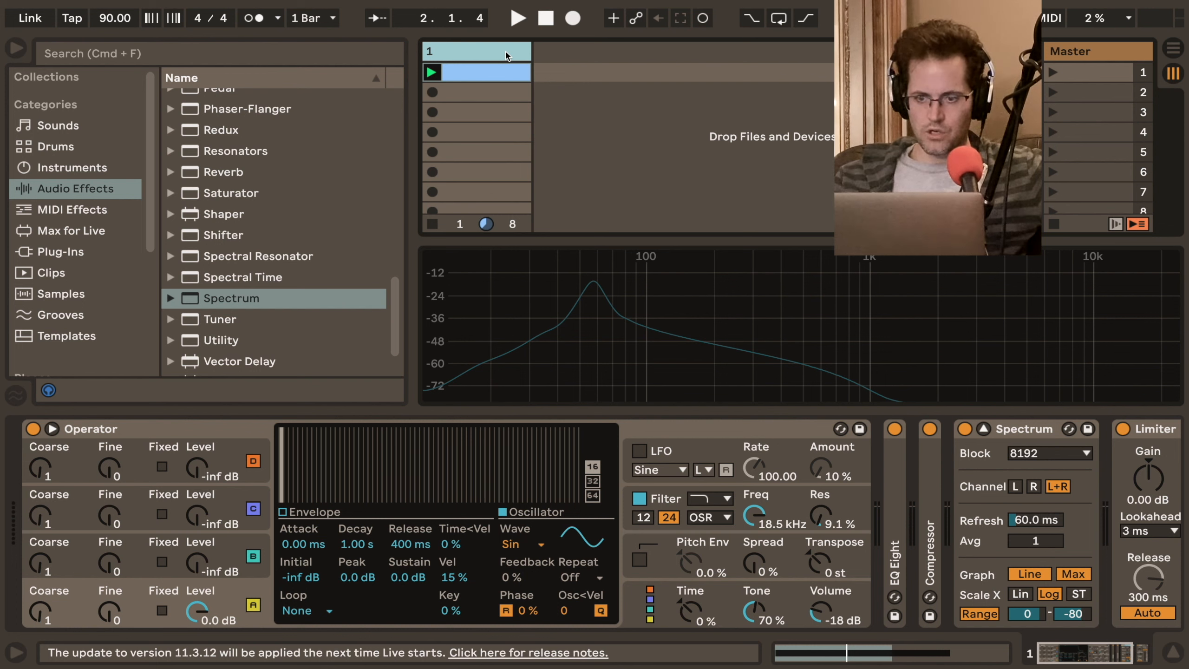
pyautogui.press('super+d')
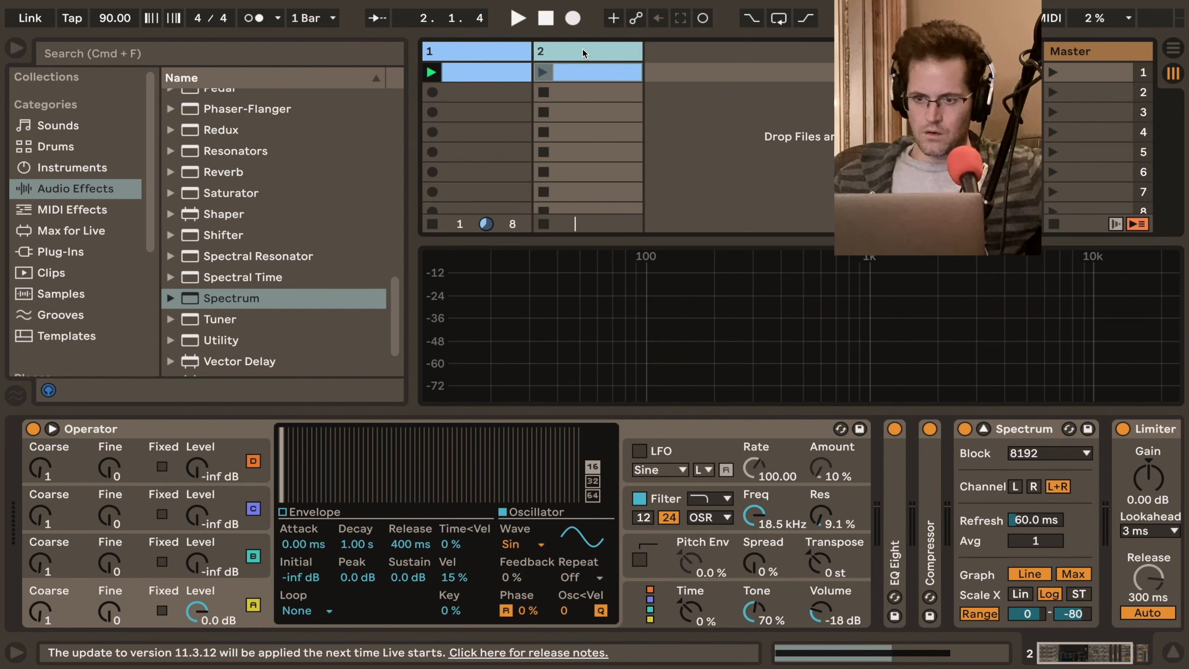
pyautogui.rightClick(582, 53)
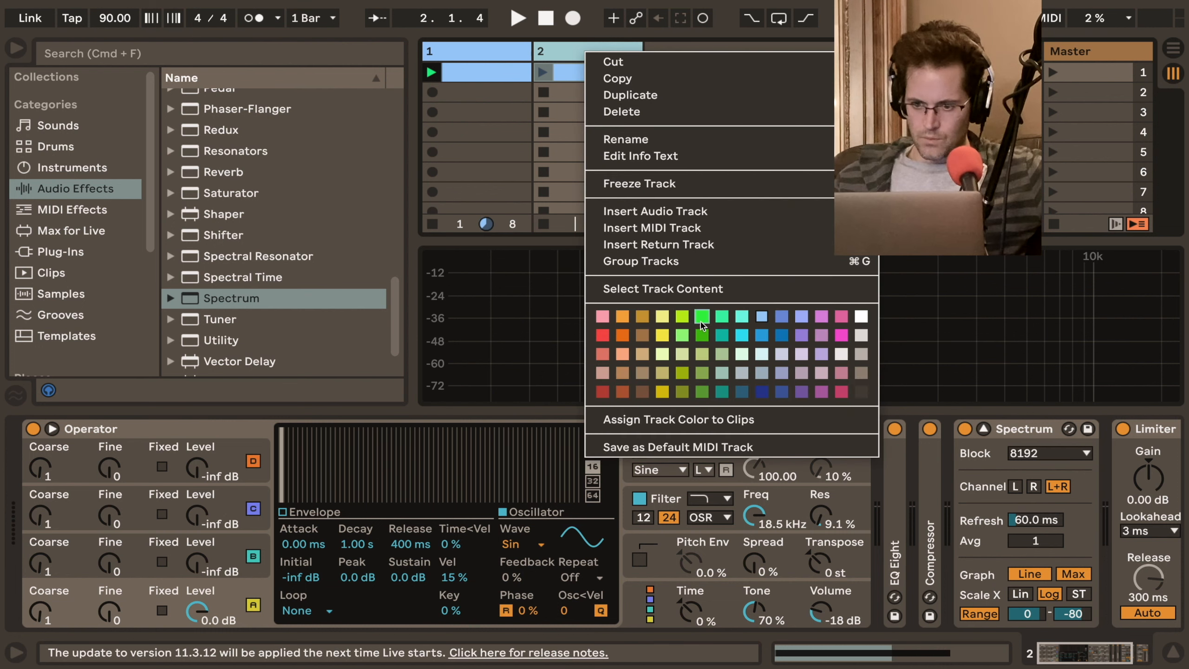
pyautogui.click(706, 321)
pyautogui.rightClick(593, 76)
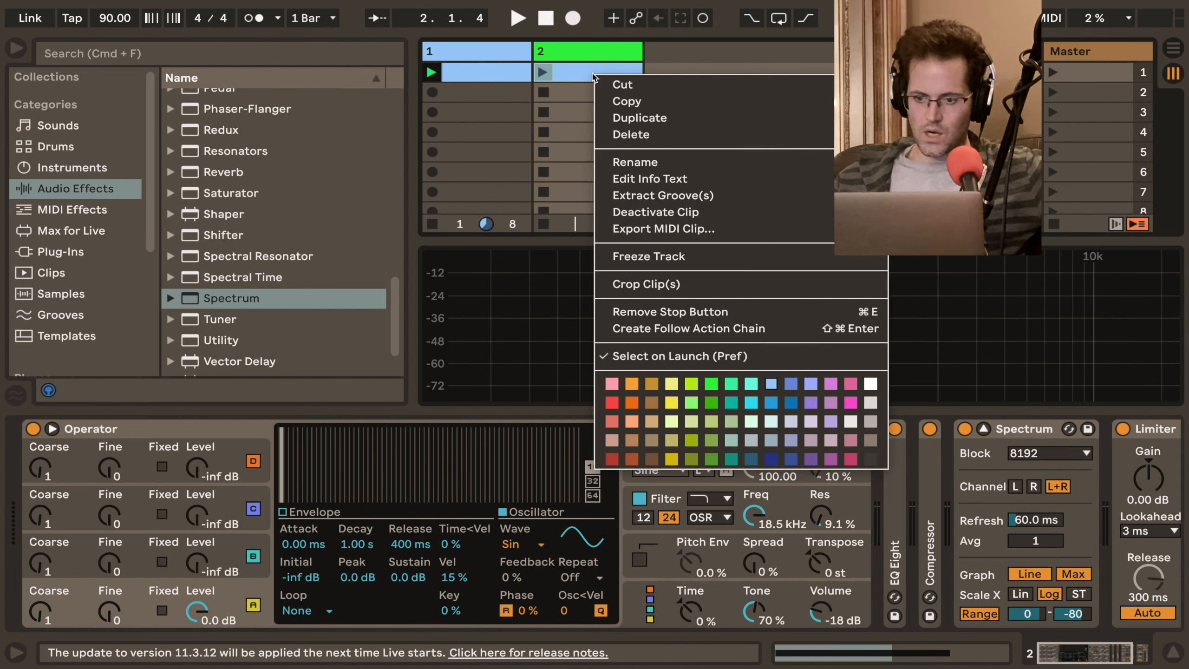
pyautogui.click(711, 385)
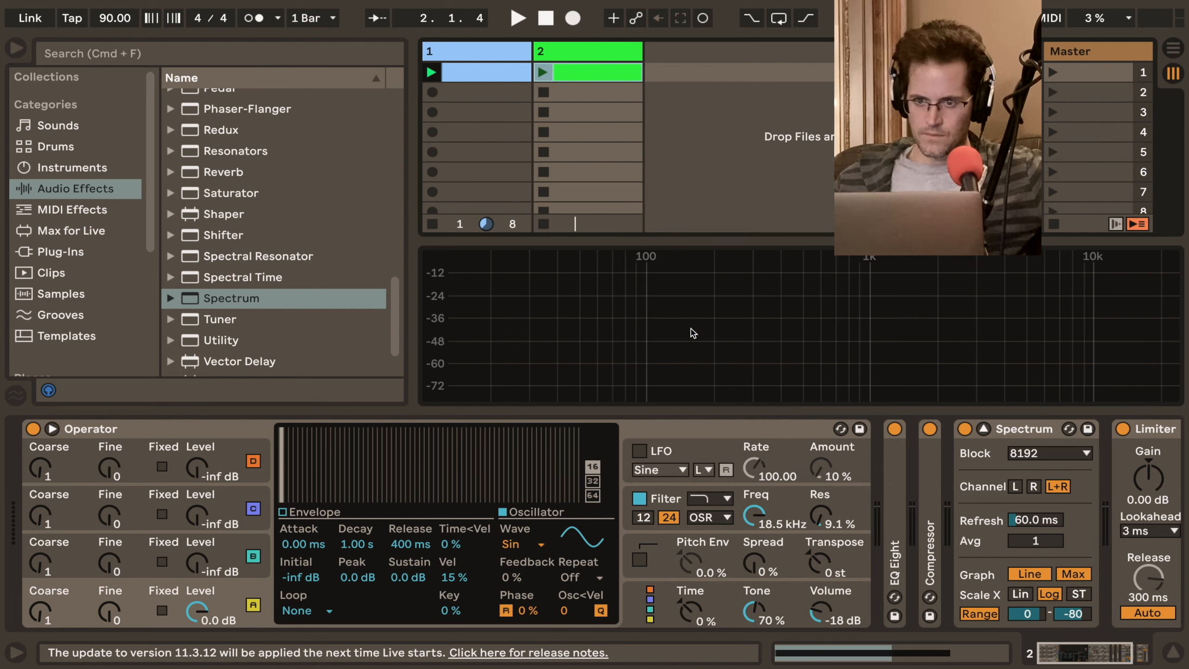
# Transpose the note in the green clip up one octave to A#1
pyautogui.doubleClick(579, 76)
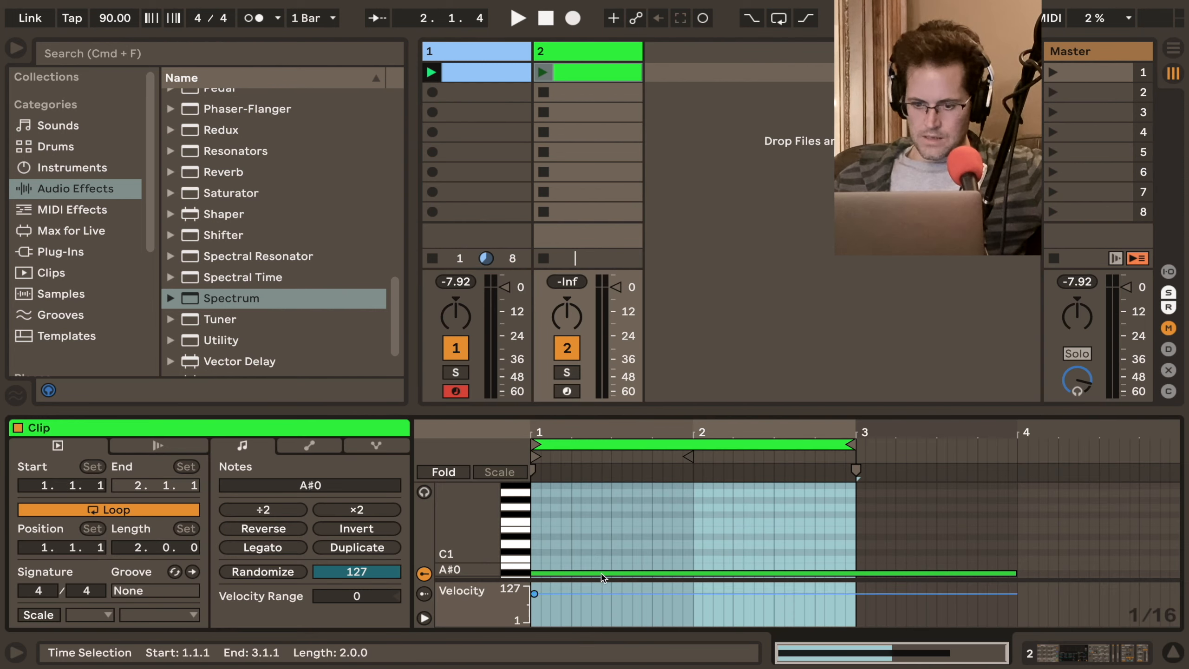
pyautogui.click(603, 574)
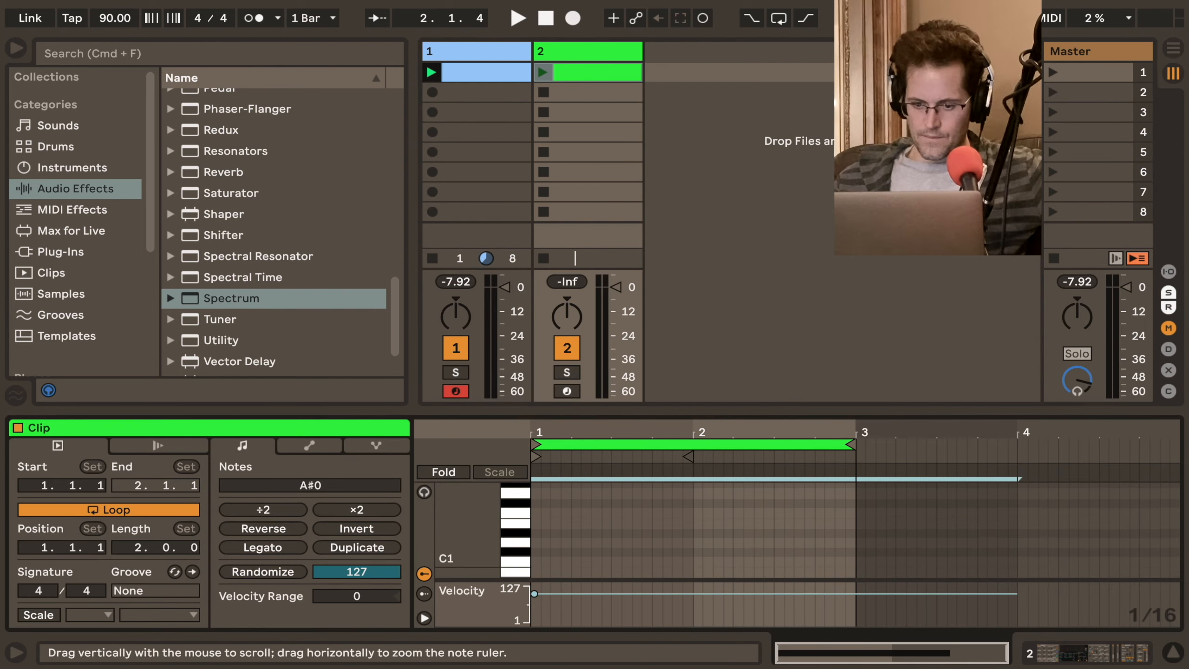
pyautogui.scroll(-2, 542, 569)
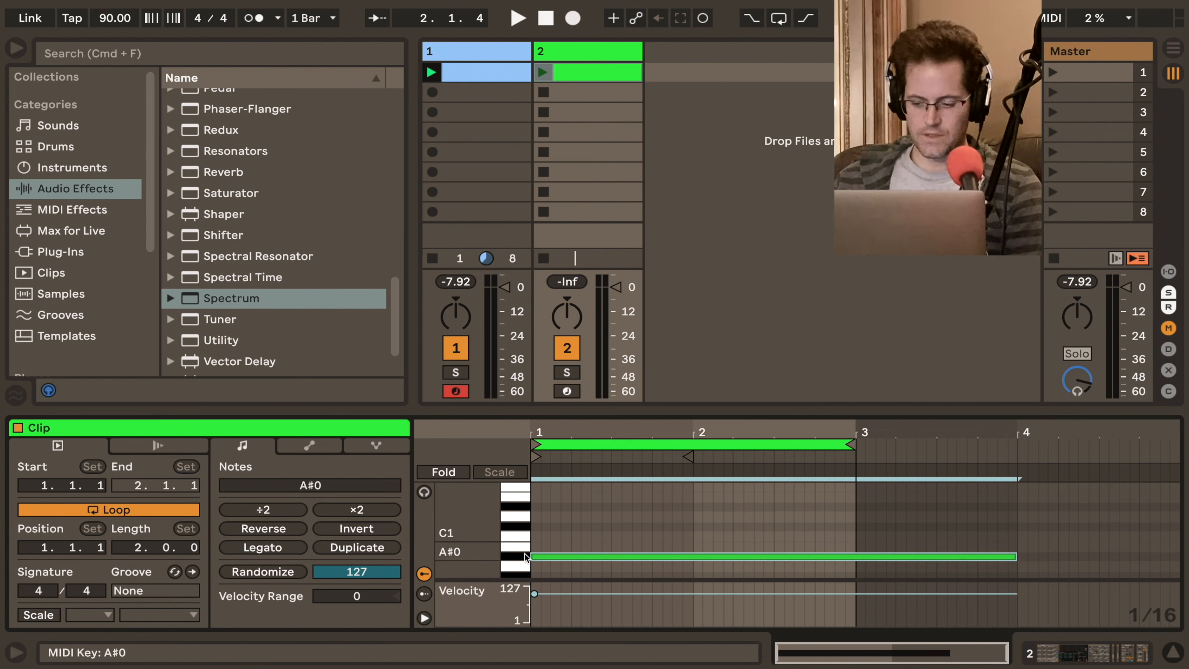
pyautogui.hotkey('shift', 'Up')
pyautogui.scroll(3, 526, 557)
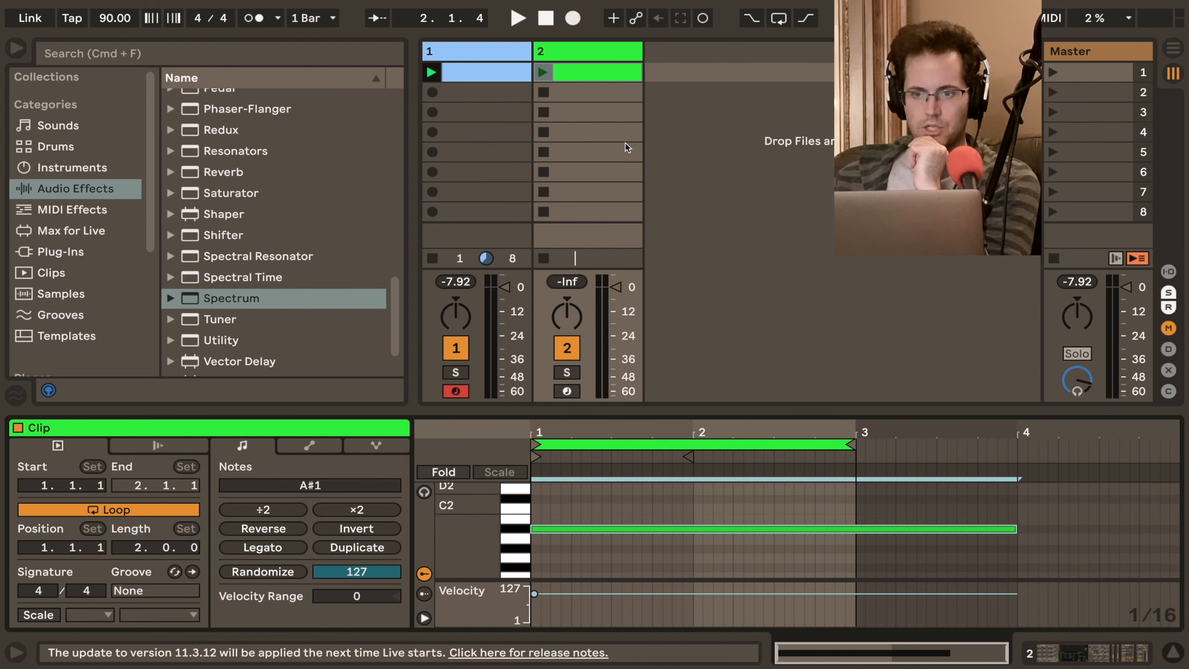
# Group tracks 1 and 2 and add a Spectrum device to the group track
pyautogui.keyDown('shift'); pyautogui.click(519, 60); pyautogui.keyUp('shift')
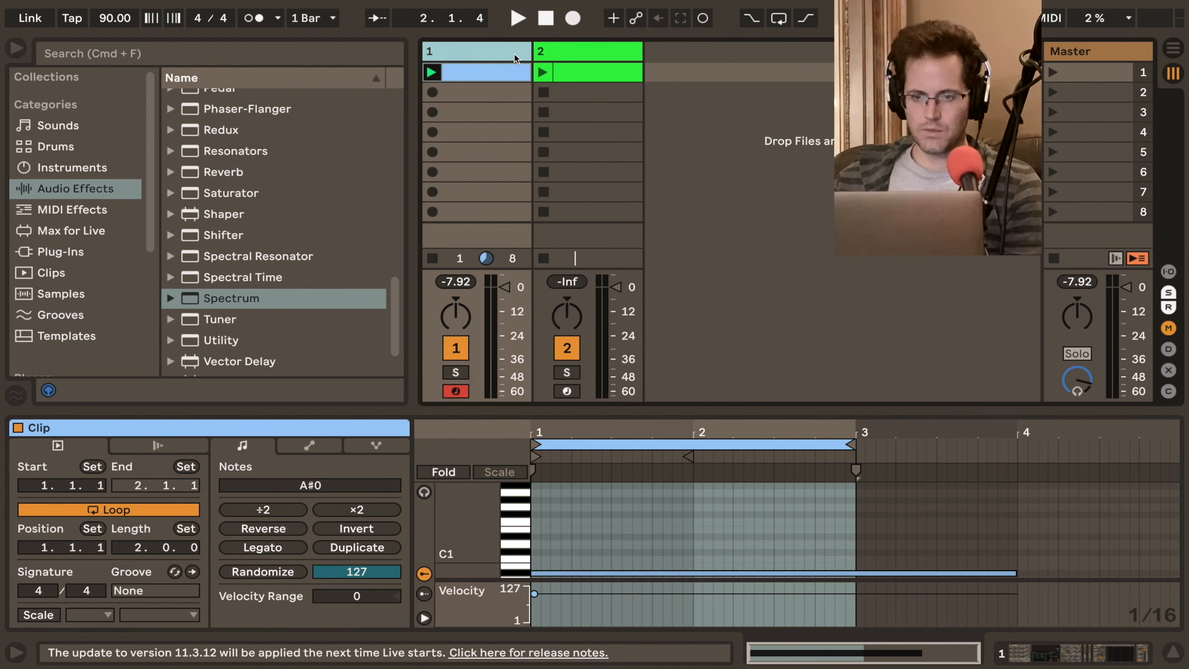
pyautogui.press('super+g')
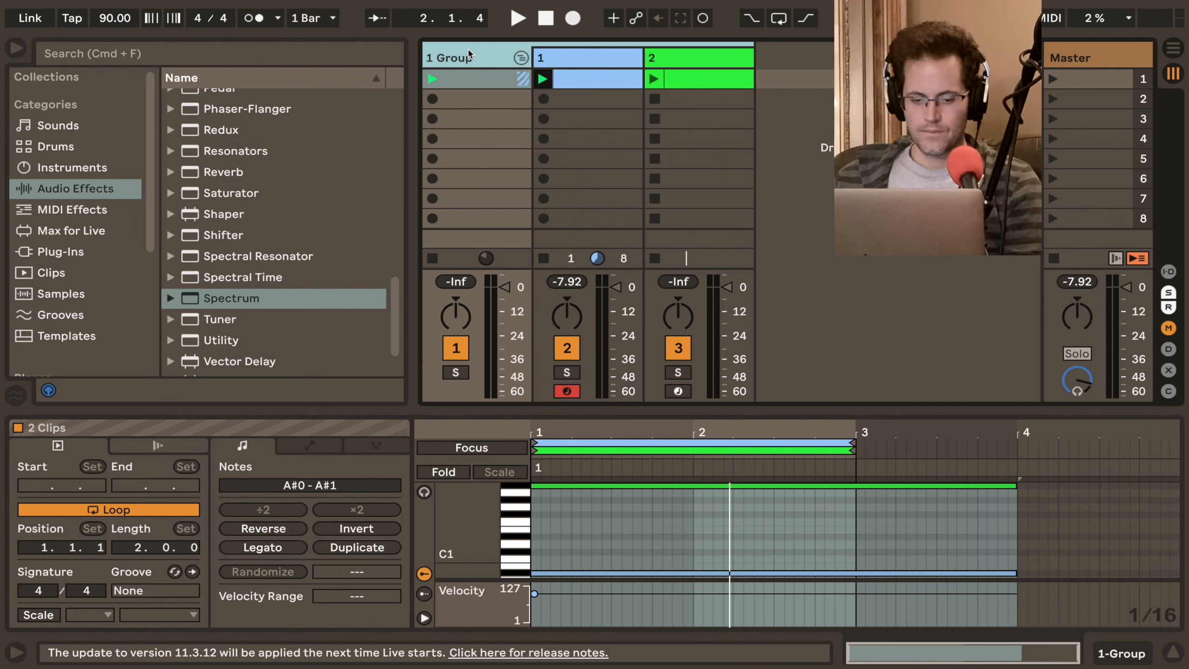
pyautogui.click(804, 99)
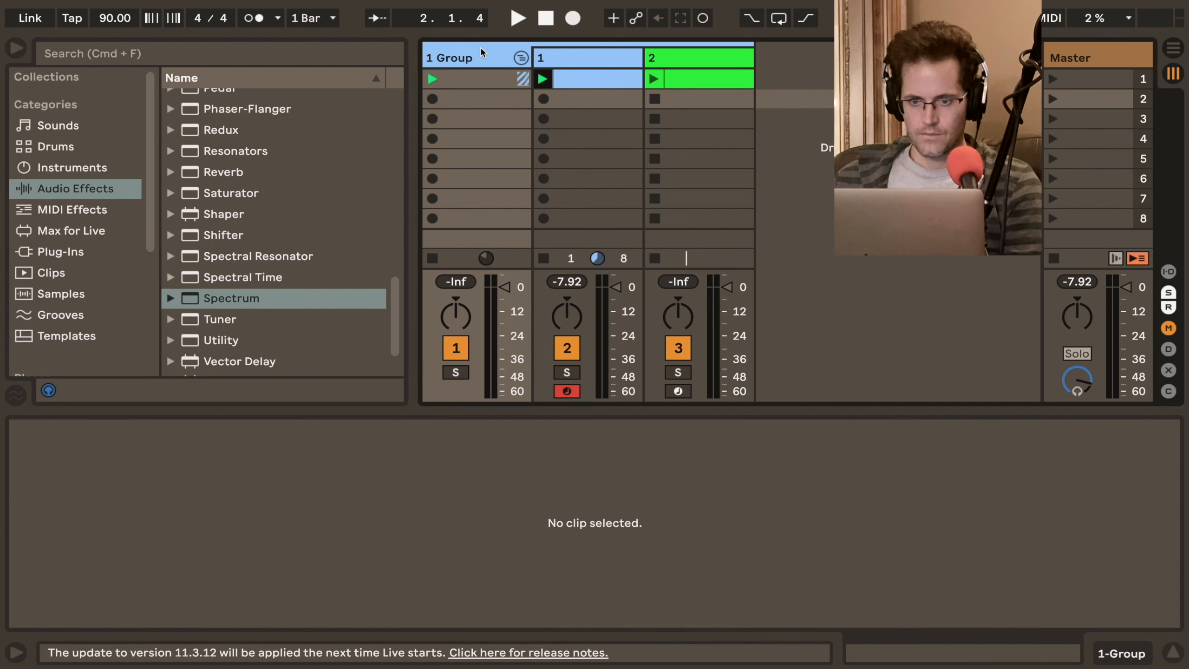
pyautogui.click(482, 49)
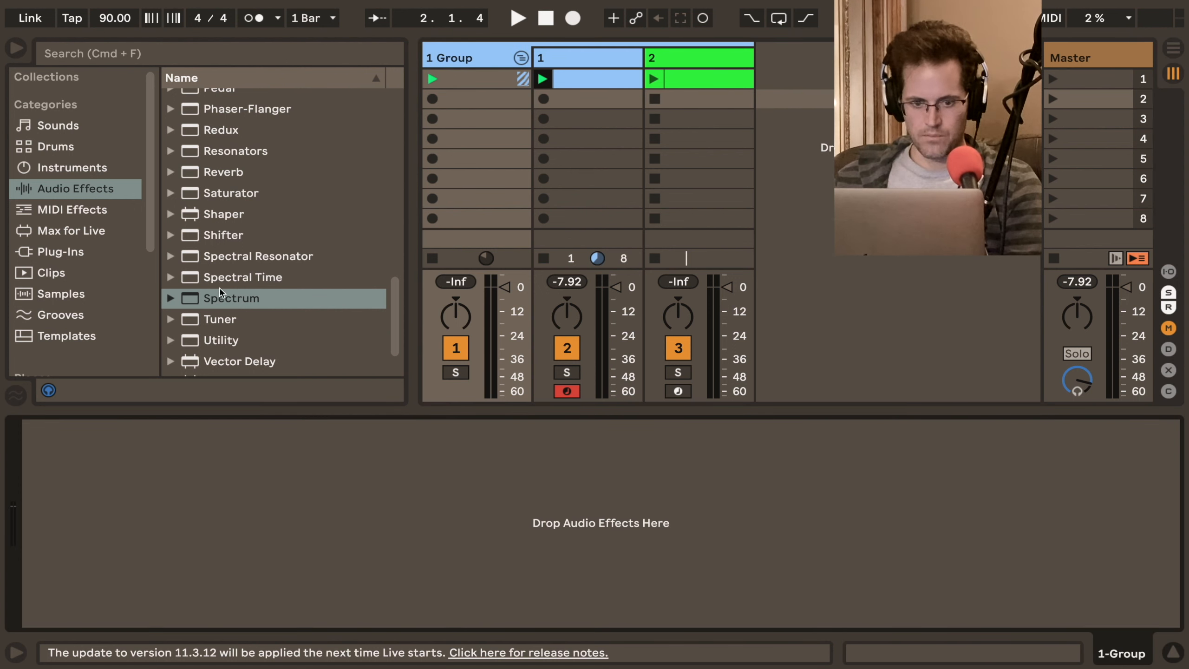
pyautogui.doubleClick(222, 300)
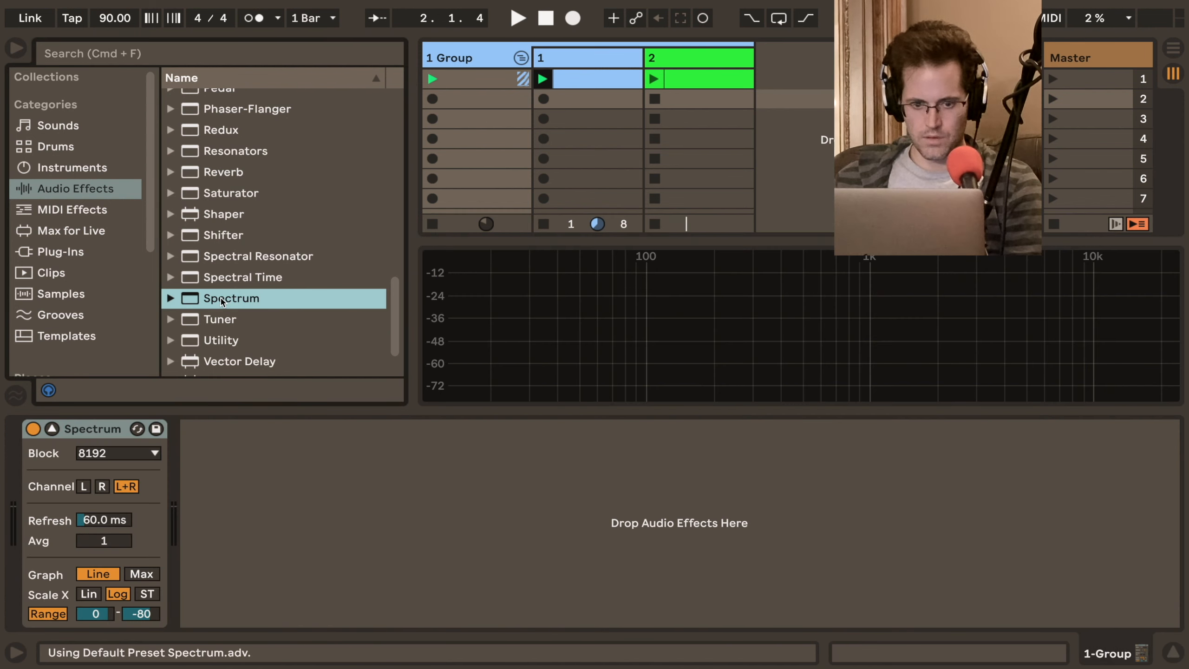
# Launch scene 1 to examine both tracks' peaks together in the group's Spectrum, then stop all clips
pyautogui.click(1054, 81)
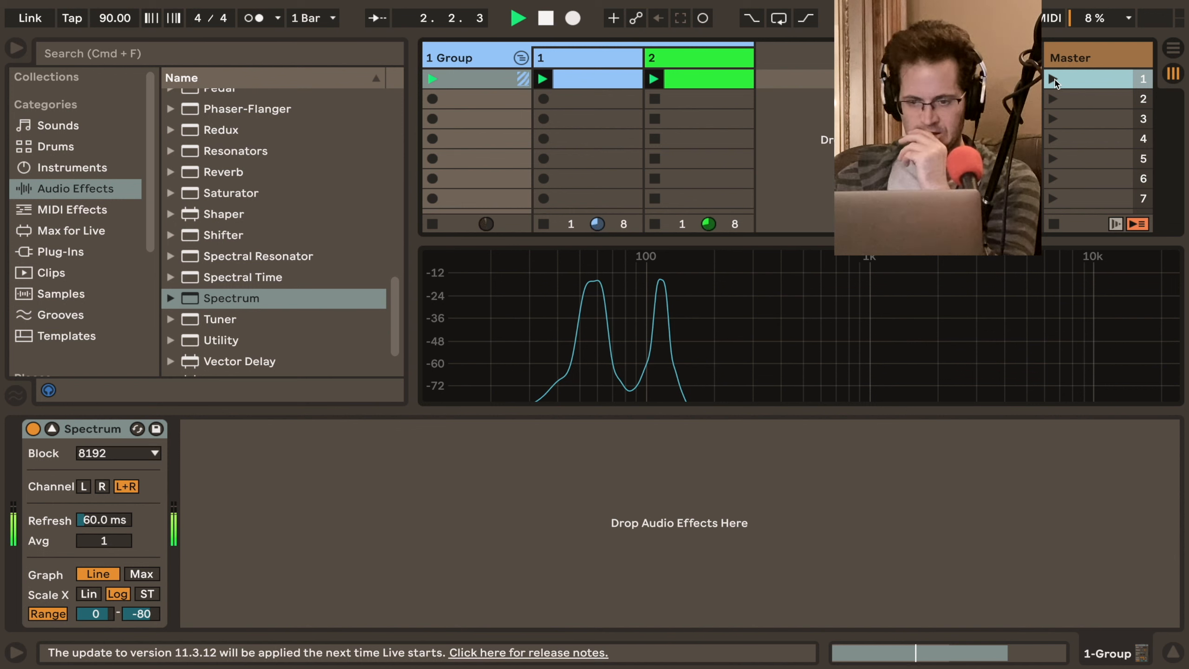
pyautogui.moveTo(576, 265)
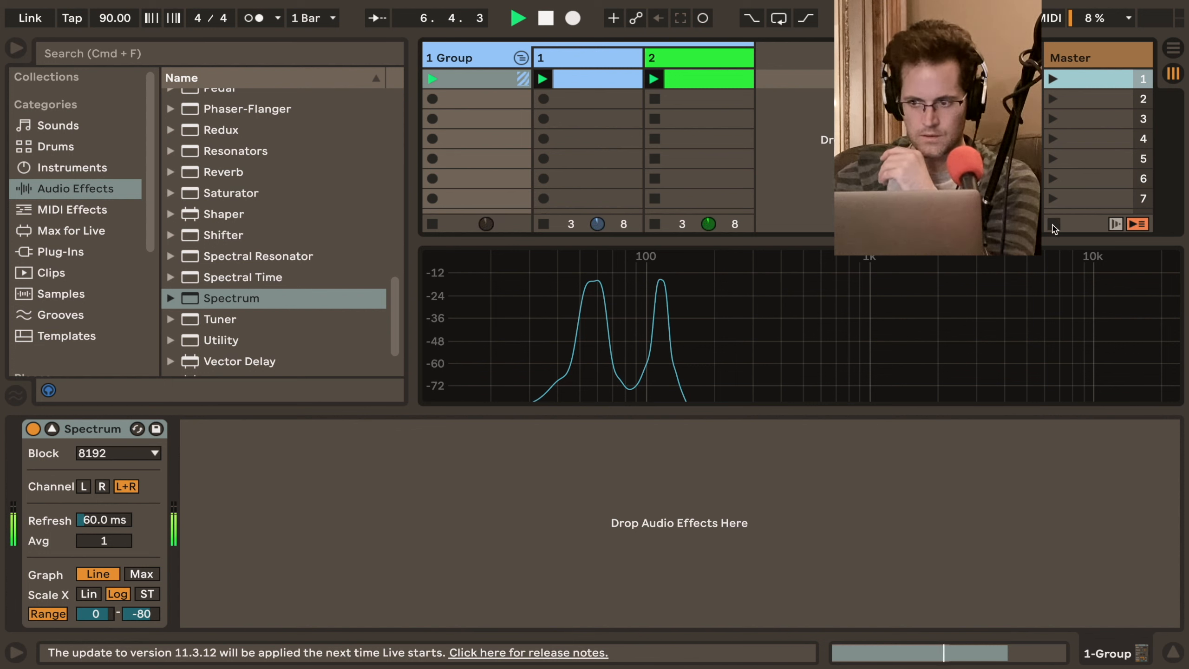
pyautogui.click(1052, 225)
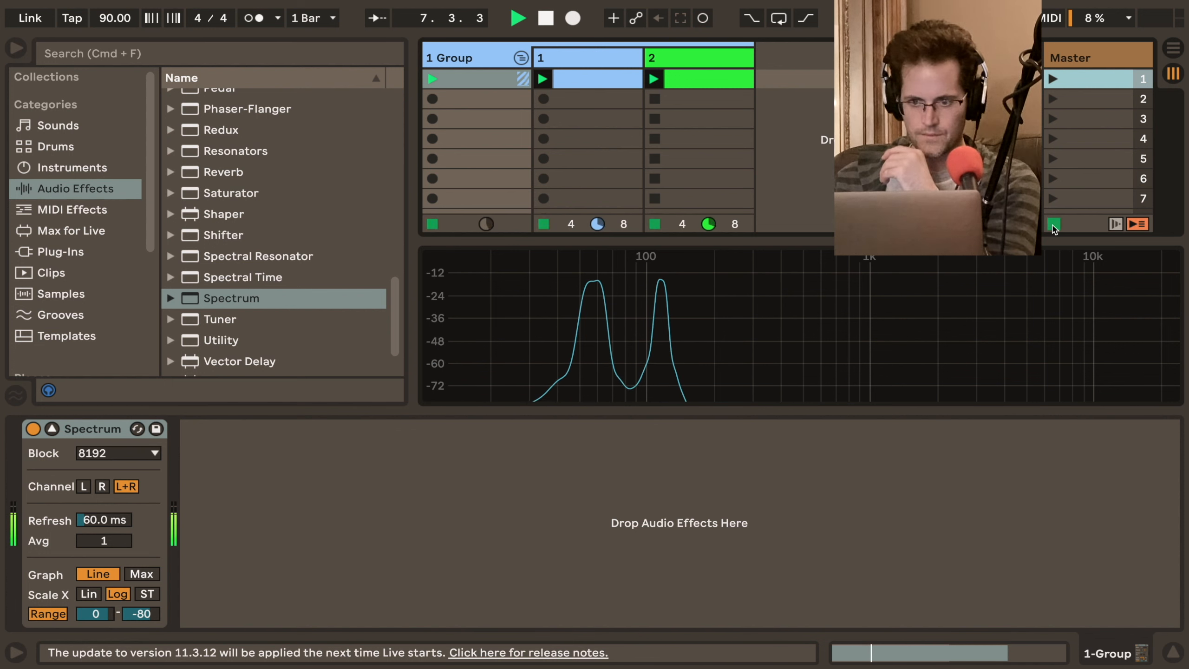
# Color the group track red
pyautogui.click(567, 82)
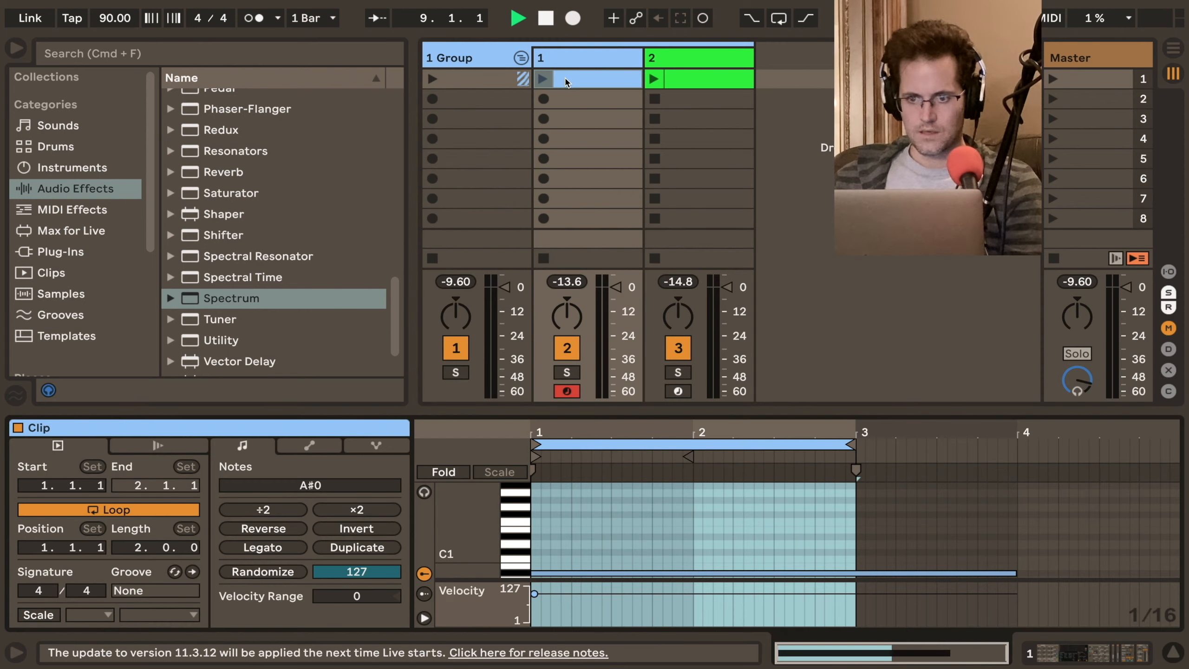
pyautogui.click(490, 54)
pyautogui.rightClick(488, 52)
pyautogui.click(504, 289)
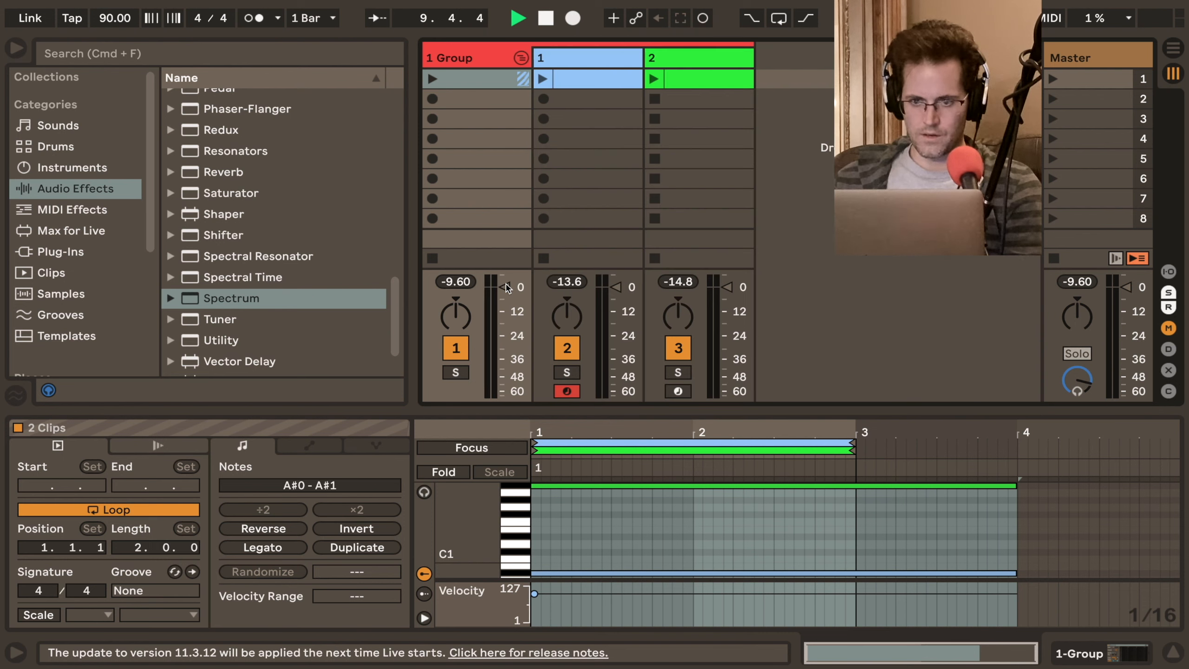
# Extend the blue clip's loop to 4 bars and lengthen its A#0 note to the middle of bar 4
pyautogui.click(571, 83)
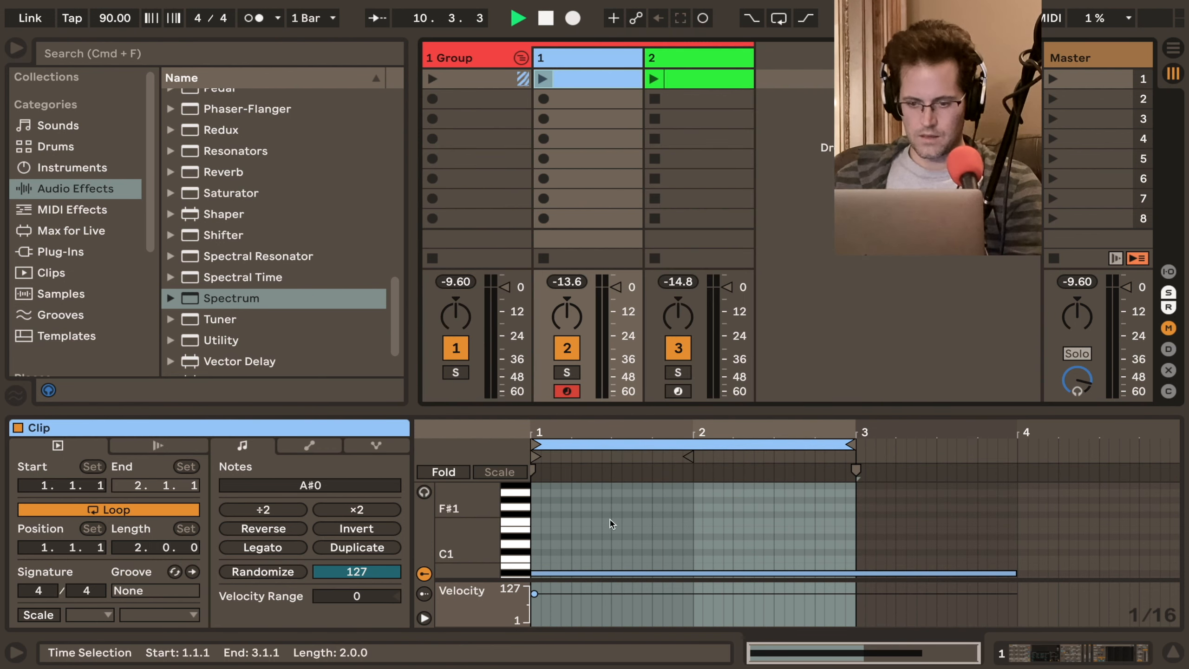
pyautogui.click(604, 572)
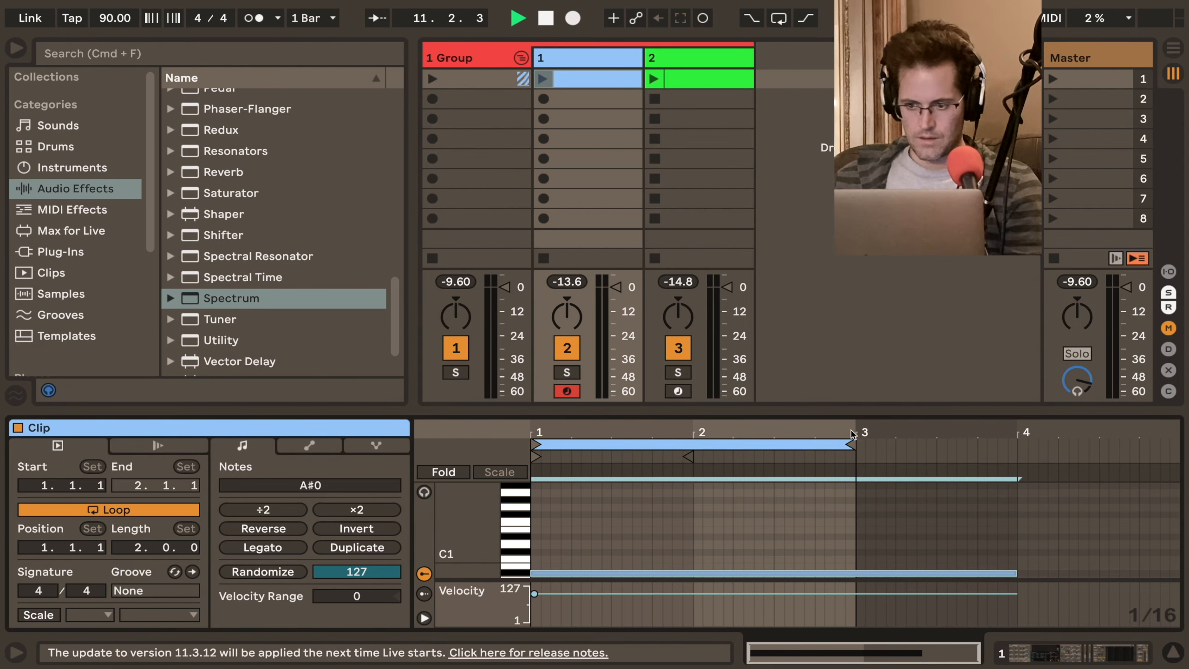
pyautogui.click(852, 446)
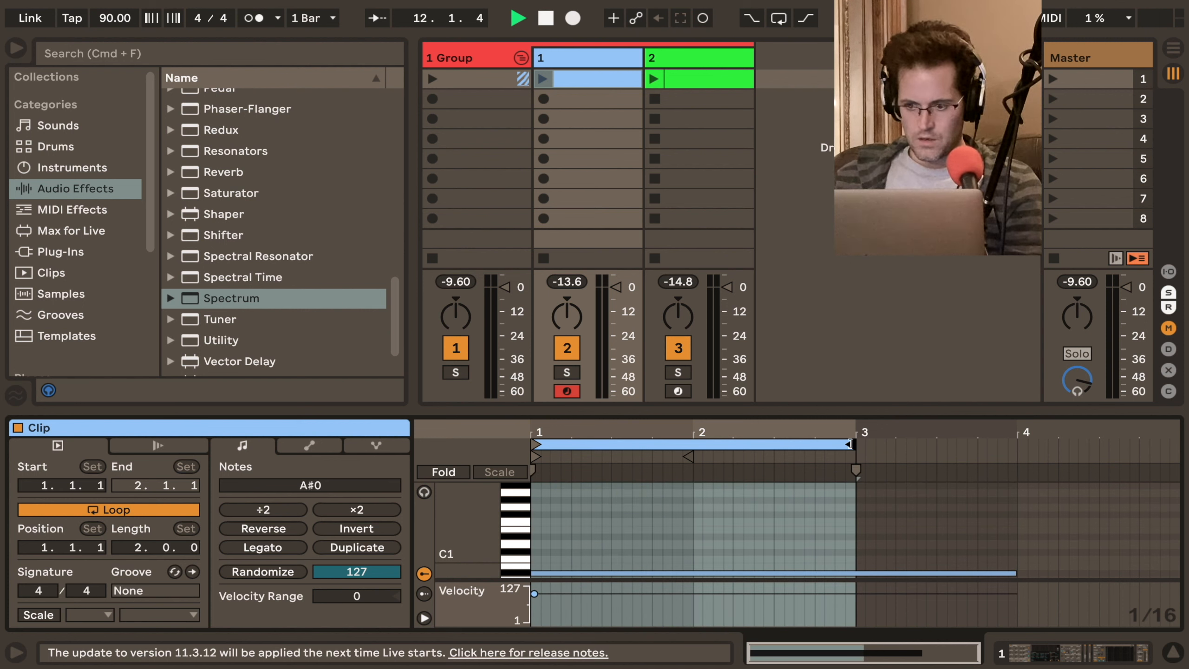
pyautogui.moveTo(851, 445); pyautogui.dragTo(1175, 442)
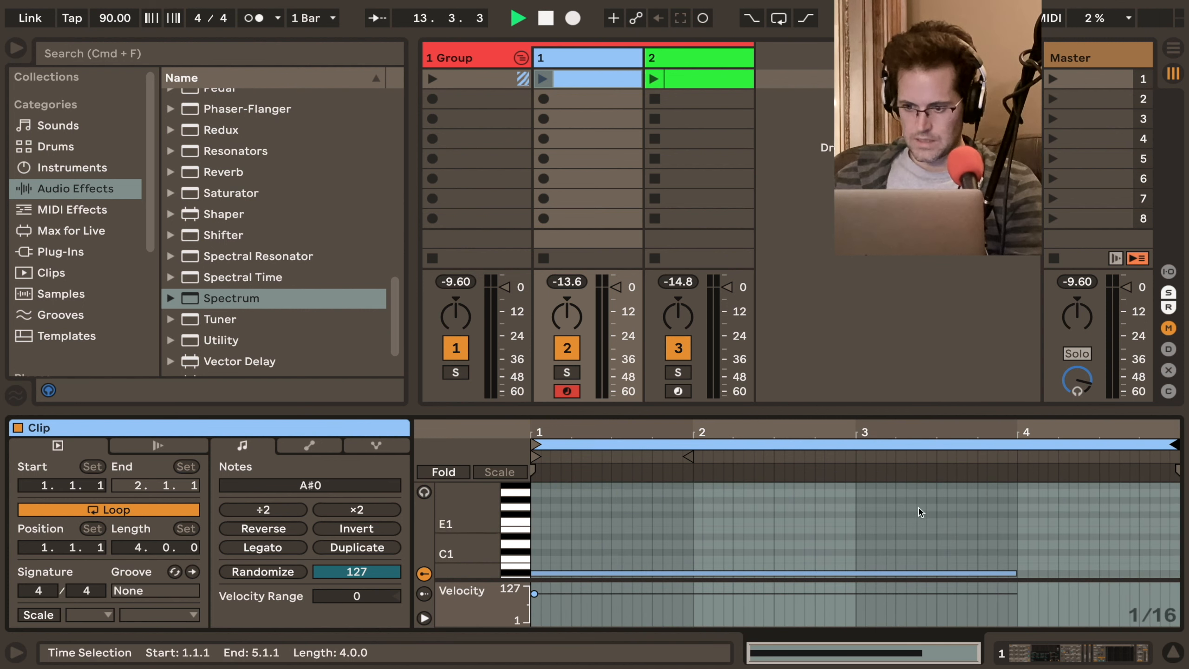
pyautogui.moveTo(1015, 575); pyautogui.dragTo(1099, 569)
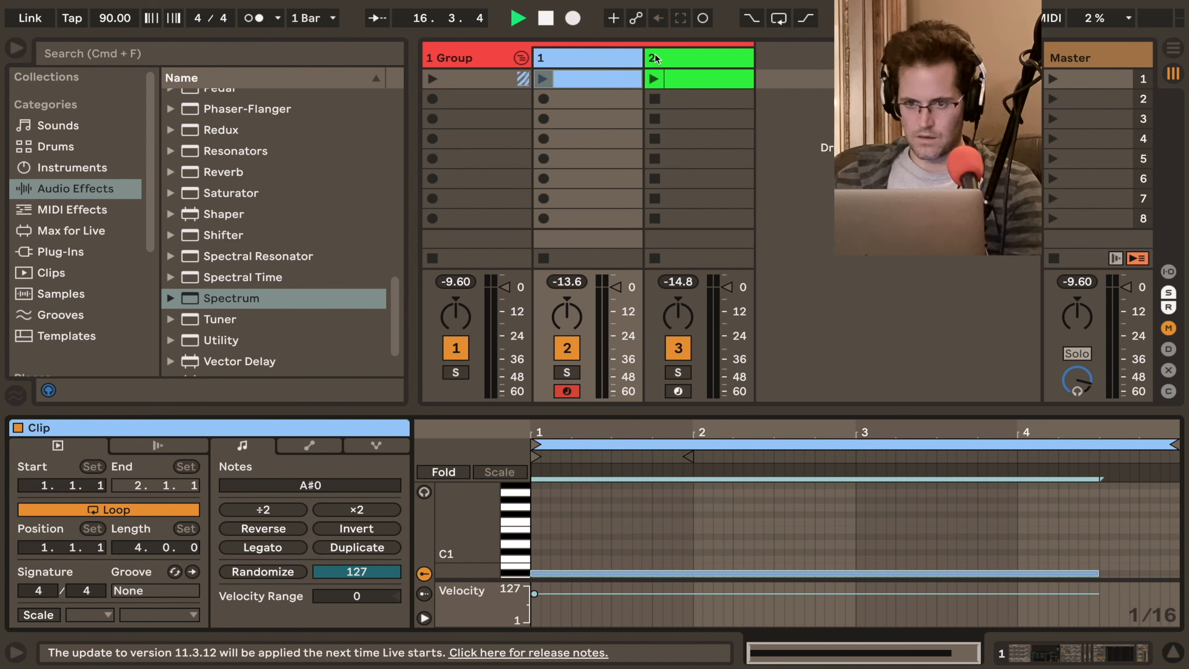
# Extend the green clip's loop to 4 bars and lengthen its A#1 note to the middle of bar 4
pyautogui.click(682, 82)
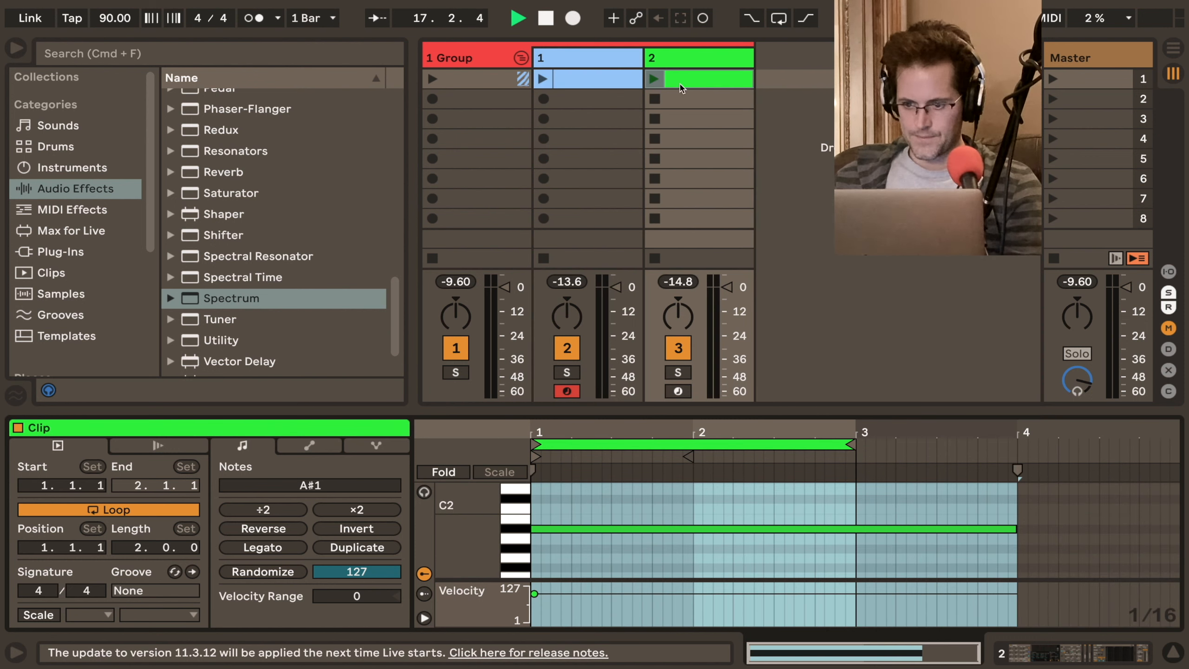
pyautogui.moveTo(851, 444); pyautogui.dragTo(1178, 443)
pyautogui.moveTo(1015, 529); pyautogui.dragTo(1098, 529)
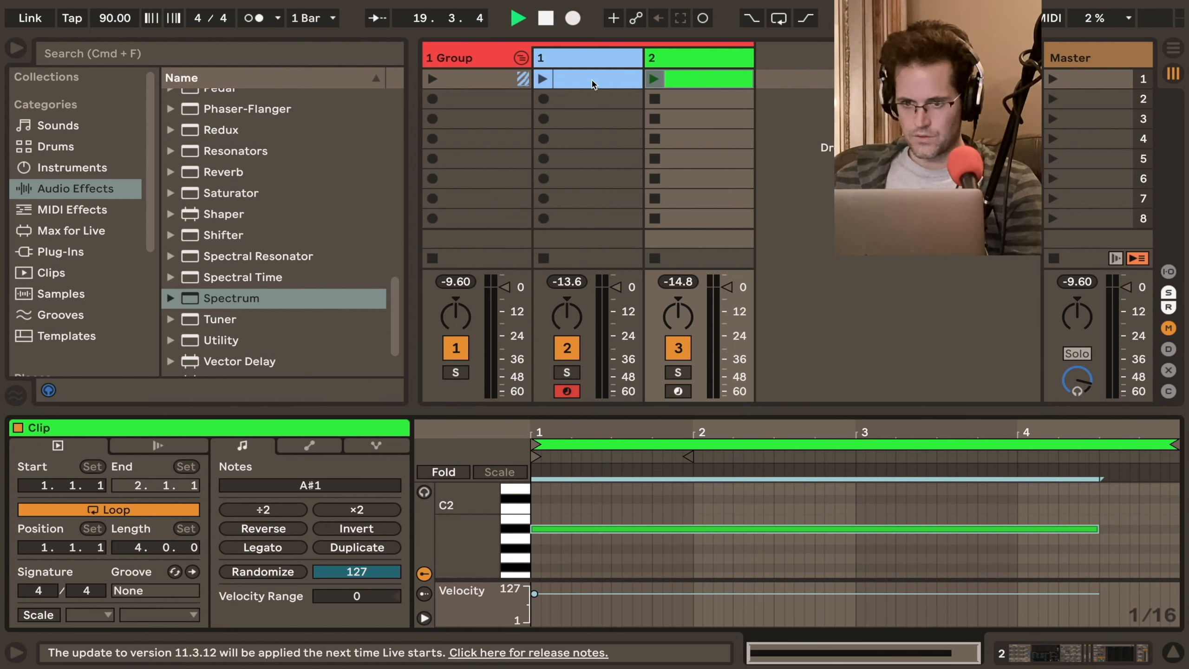
# Launch scene 1 and set the envelope of track 1's Operator to a 1.15 s release and 2.56 ms attack
pyautogui.click(1053, 79)
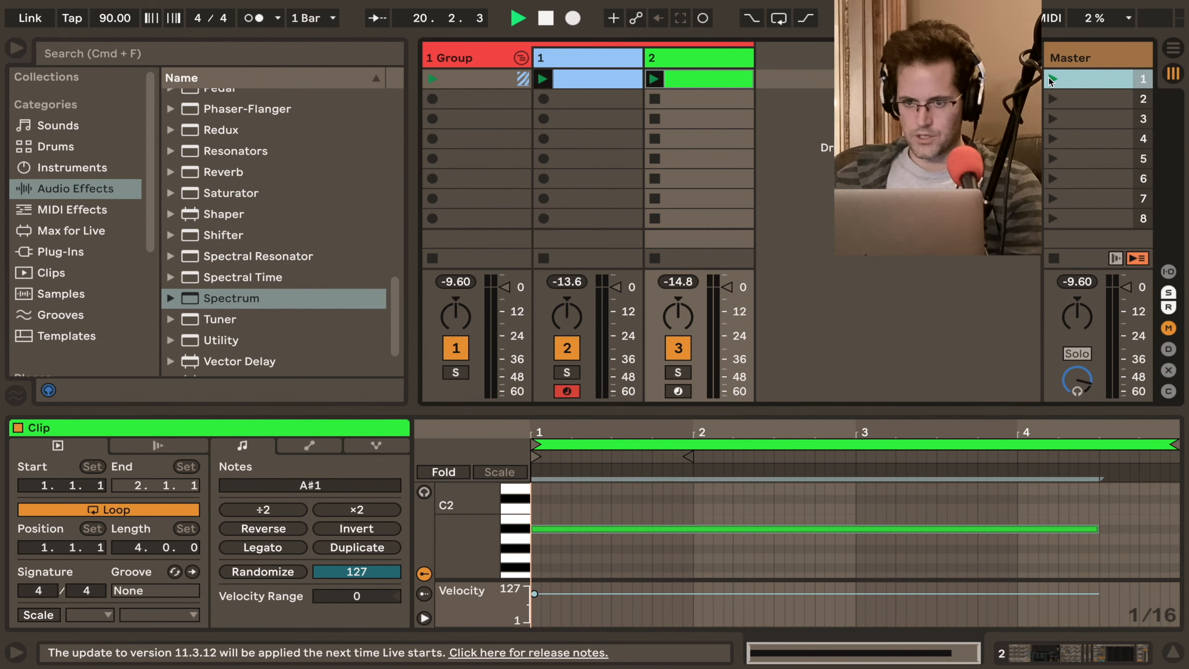
pyautogui.click(612, 59)
pyautogui.hotkey('shift', 'Tab')
pyautogui.hotkey('shift', 'Tab')
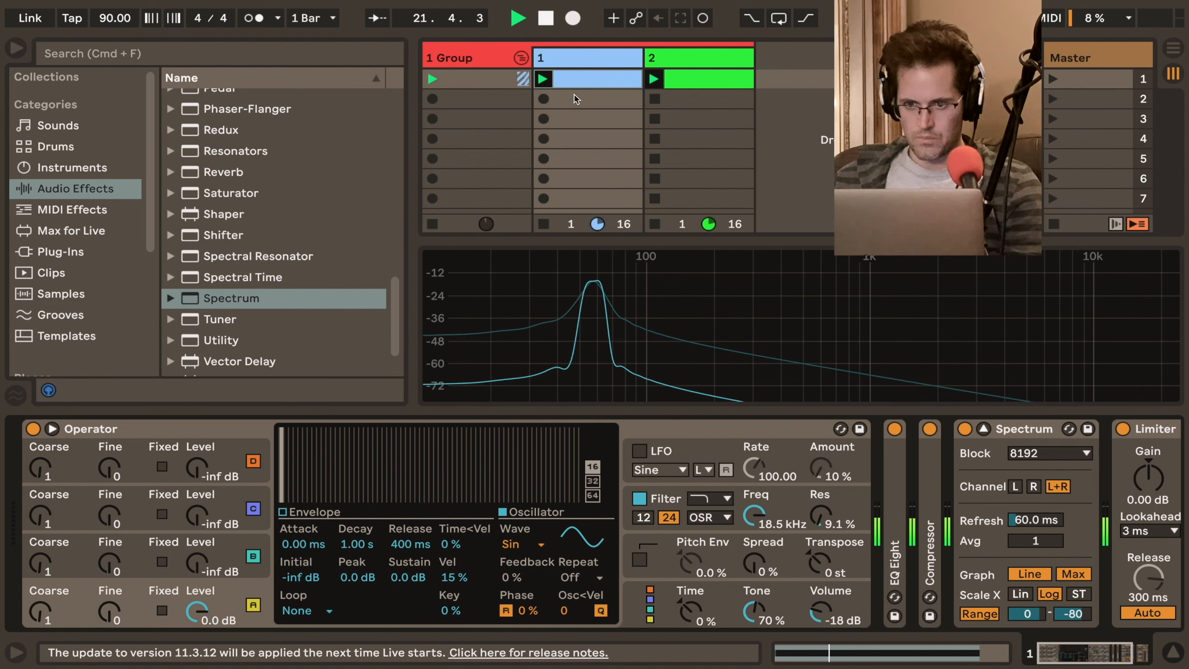
pyautogui.click(599, 65)
pyautogui.click(227, 591)
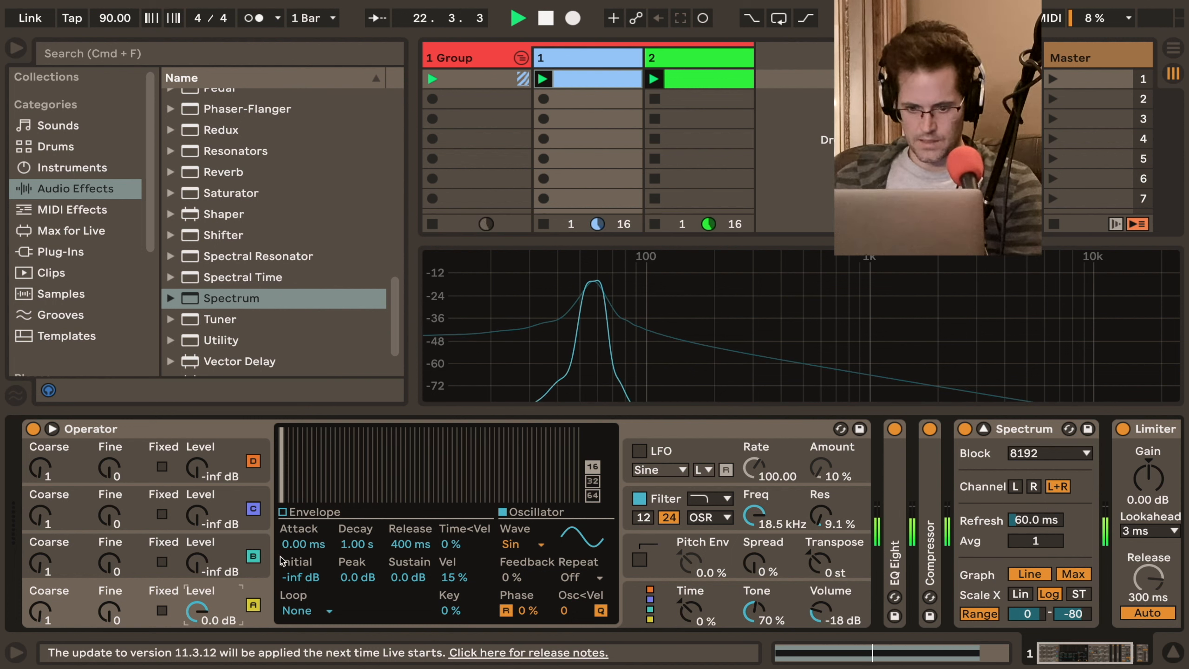
pyautogui.click(408, 544)
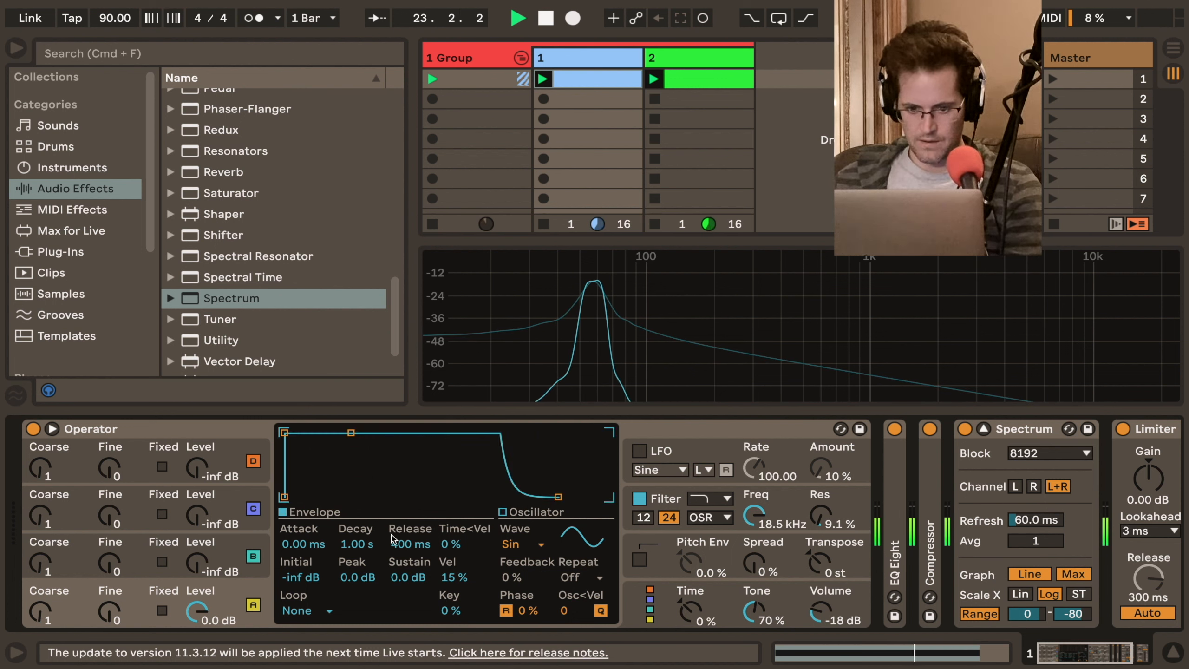
pyautogui.moveTo(408, 544)
pyautogui.mouseDown()
pyautogui.moveTo(408, 512)
pyautogui.moveTo(408, 526)
pyautogui.mouseUp()
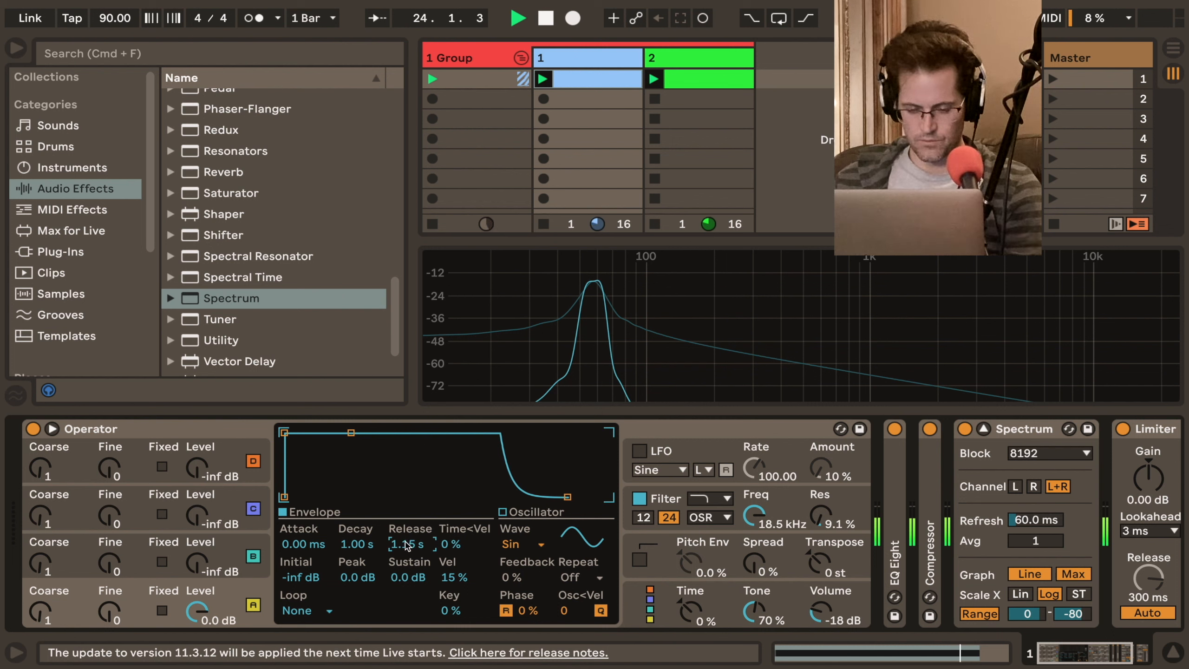
pyautogui.moveTo(316, 544); pyautogui.dragTo(316, 517)
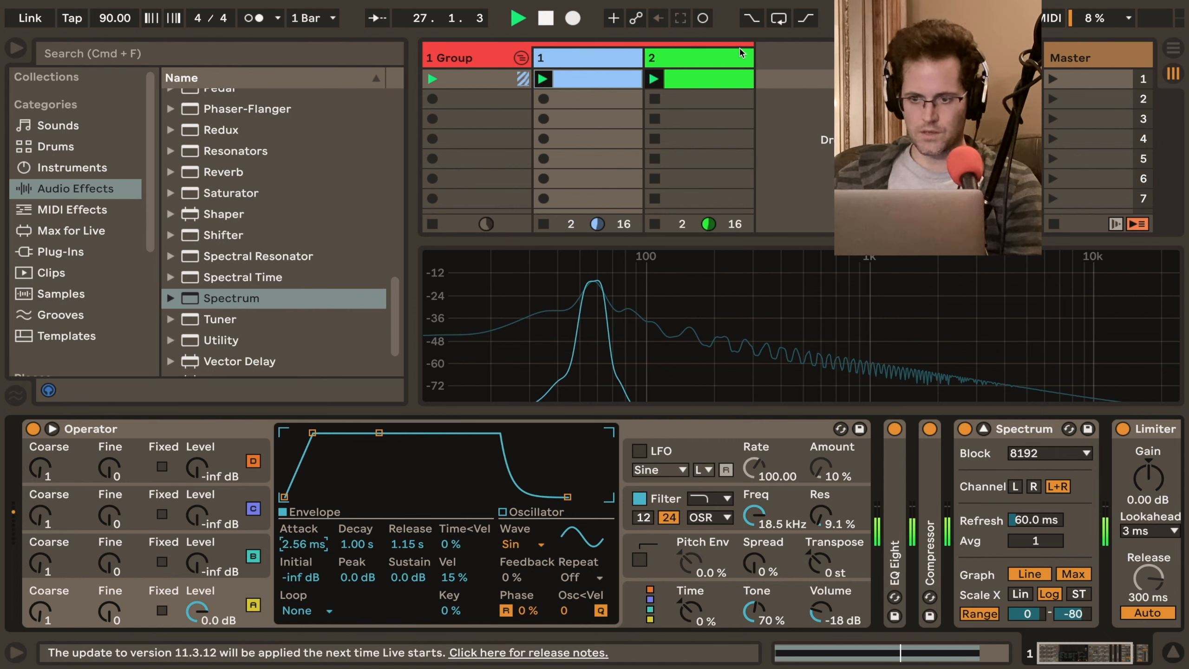
# Set the envelope of track 2's Operator to a 4.96 s release and 3.10 ms attack, and stop playback
pyautogui.click(716, 76)
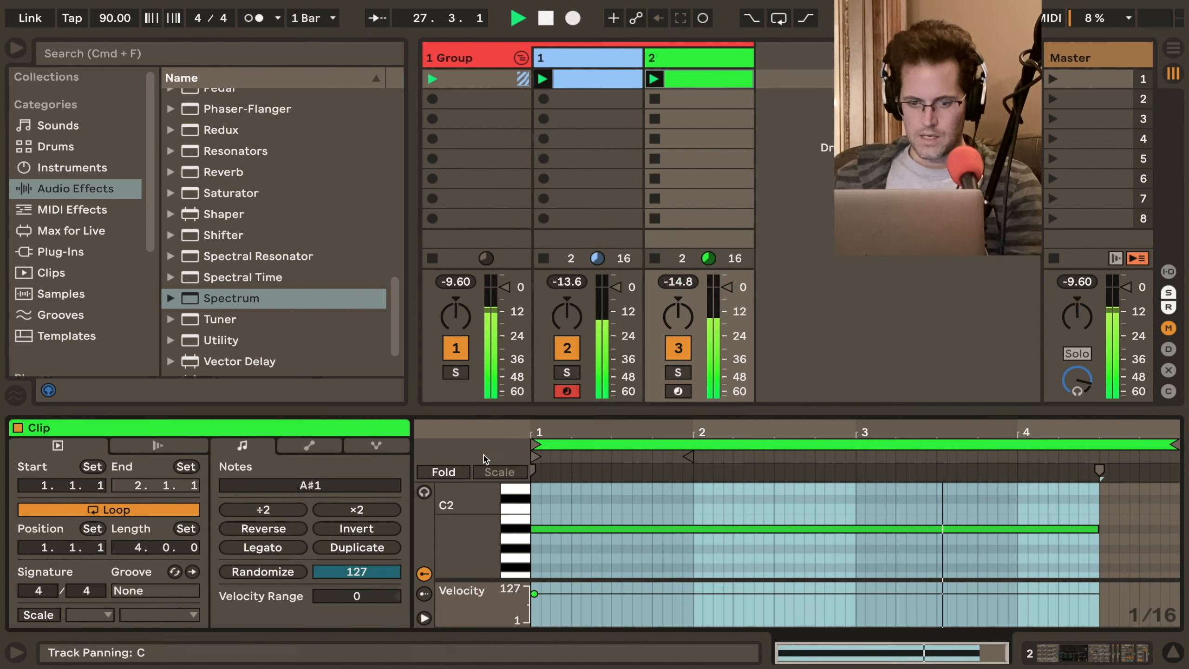
pyautogui.click(705, 78)
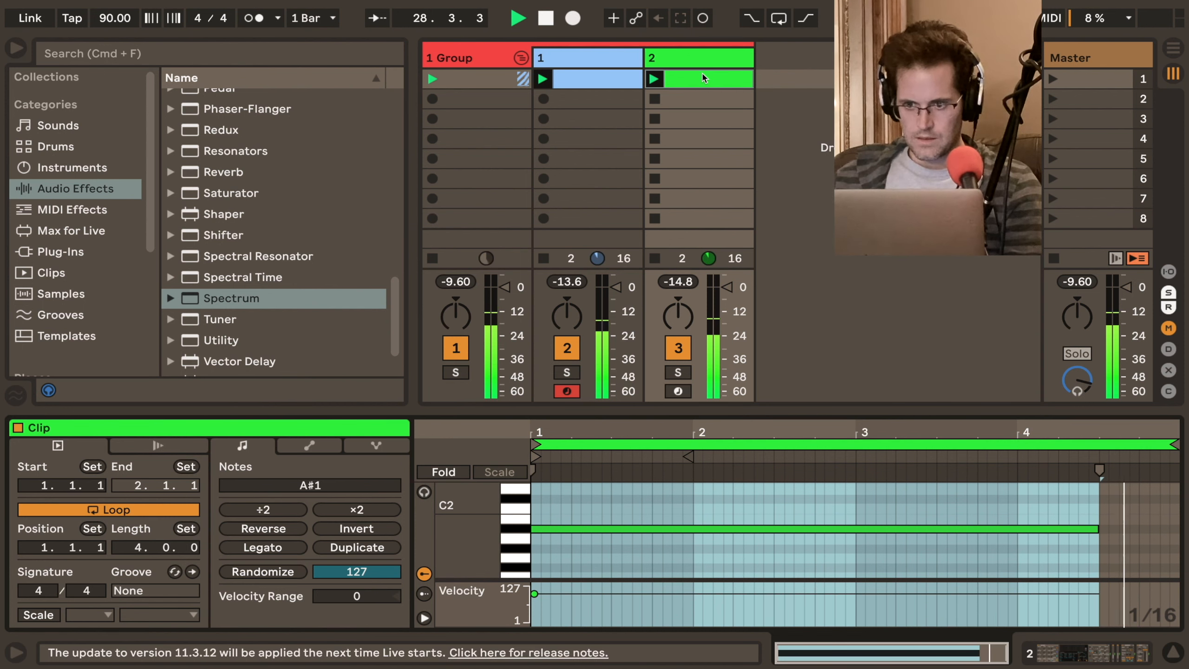
pyautogui.hotkey('shift', 'Tab')
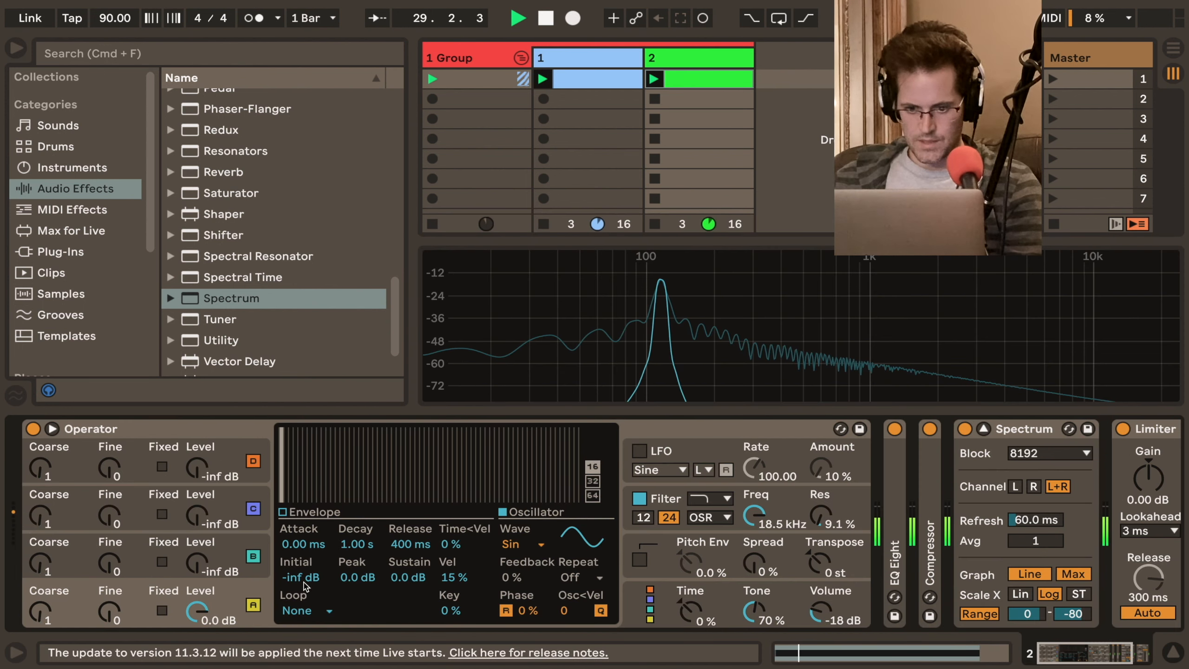
pyautogui.moveTo(411, 544); pyautogui.dragTo(410, 508)
pyautogui.moveTo(308, 546); pyautogui.dragTo(308, 520)
pyautogui.press('space')
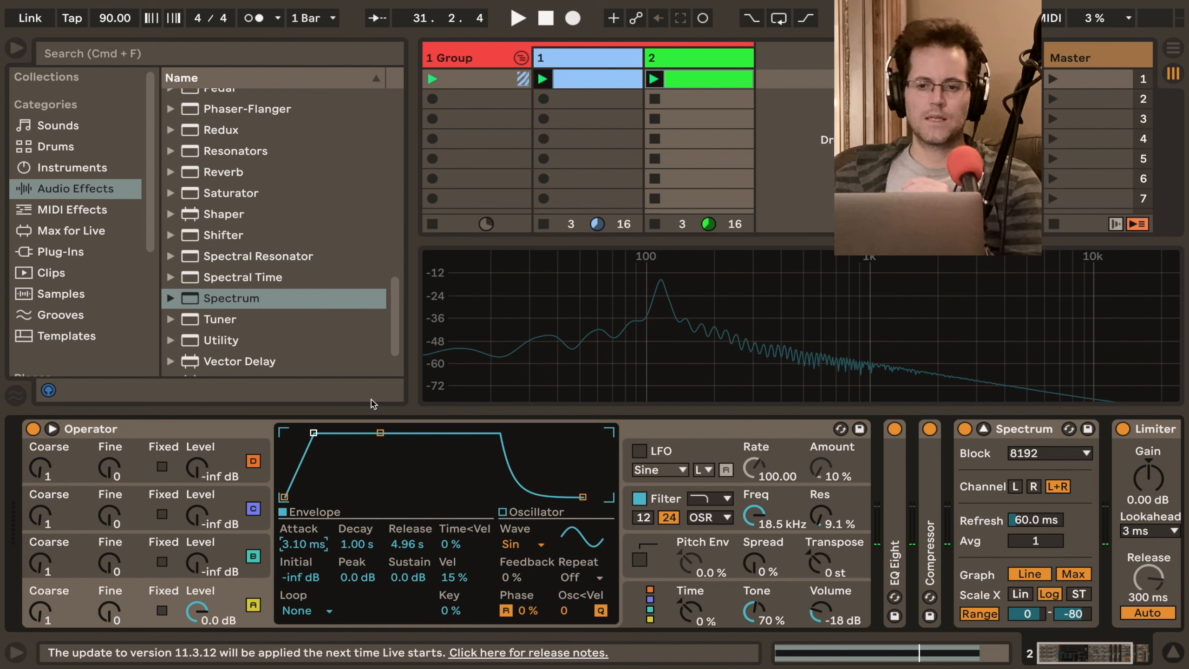
# Rename track 1 as "1 SUB"
pyautogui.click(565, 61)
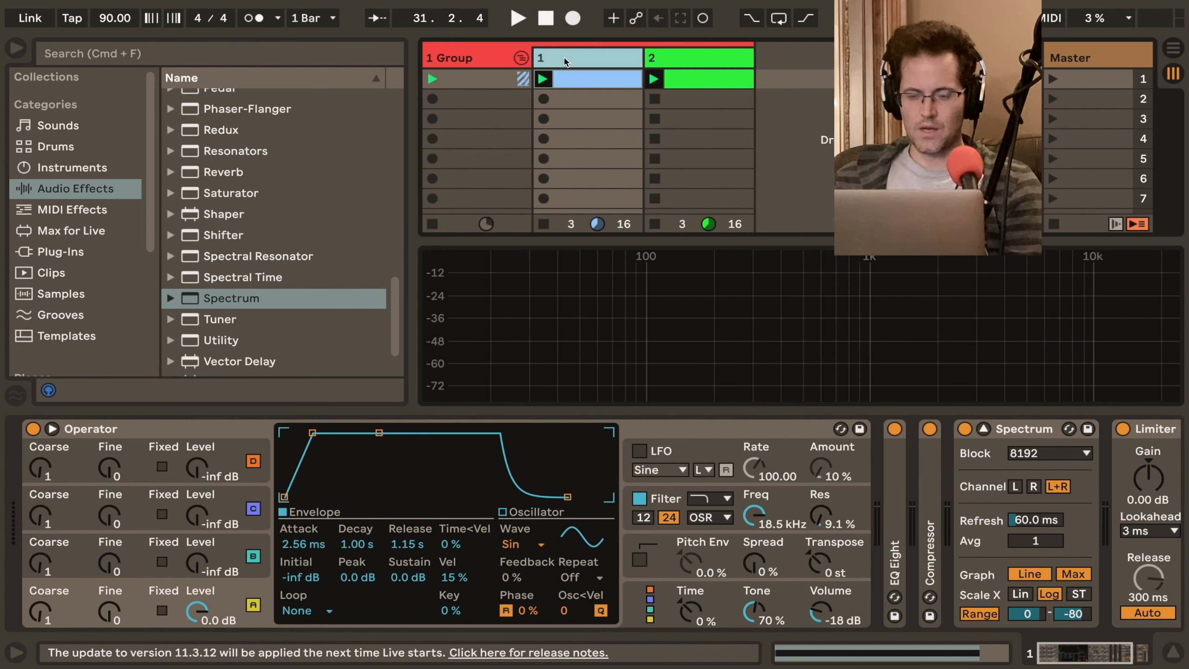
pyautogui.press('super+r')
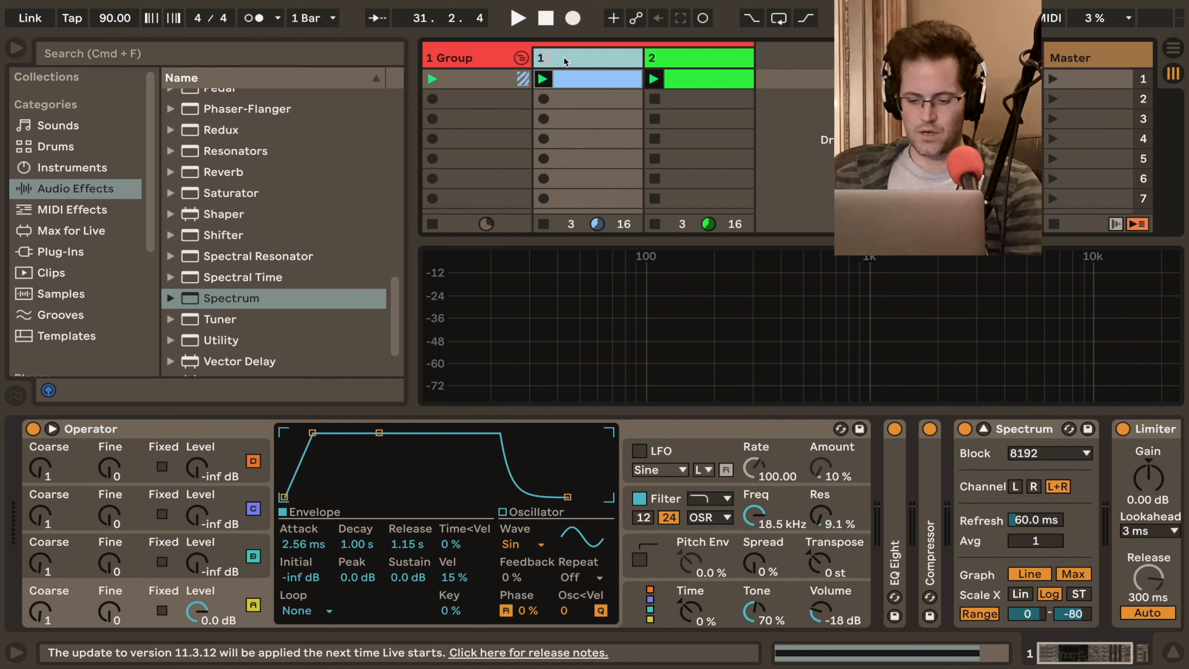
pyautogui.write('1 SUB')
pyautogui.press('Return')
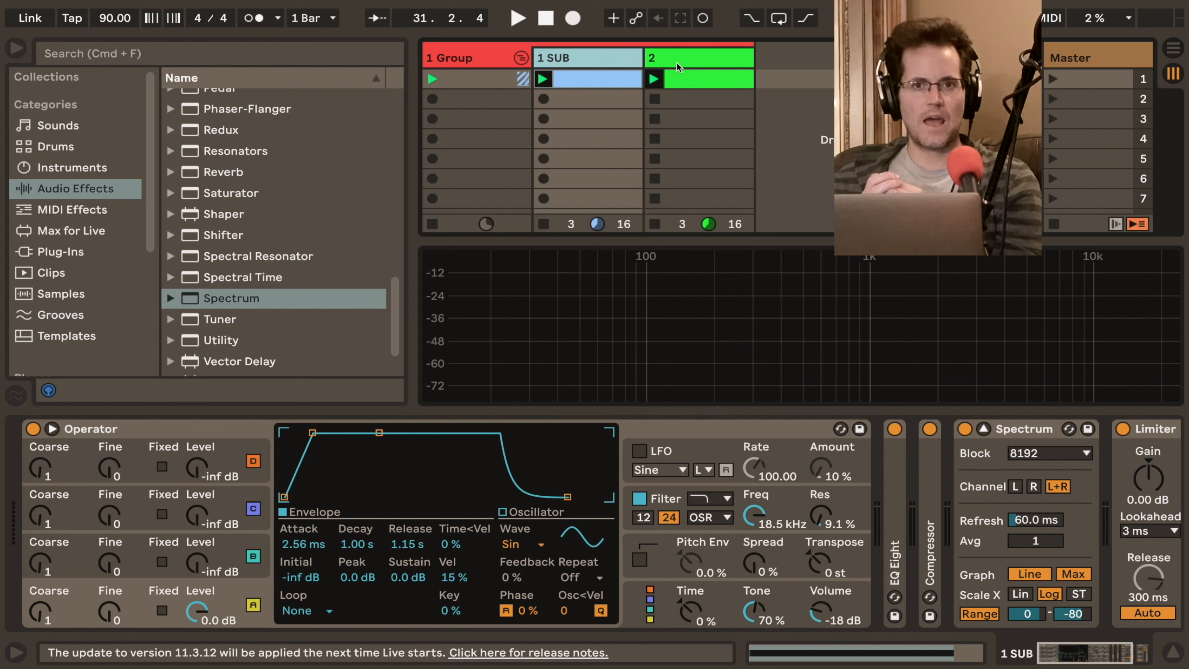
# Play the 1 SUB clip alone to examine its fundamental in the Spectrum, and stop the clip
pyautogui.click(543, 79)
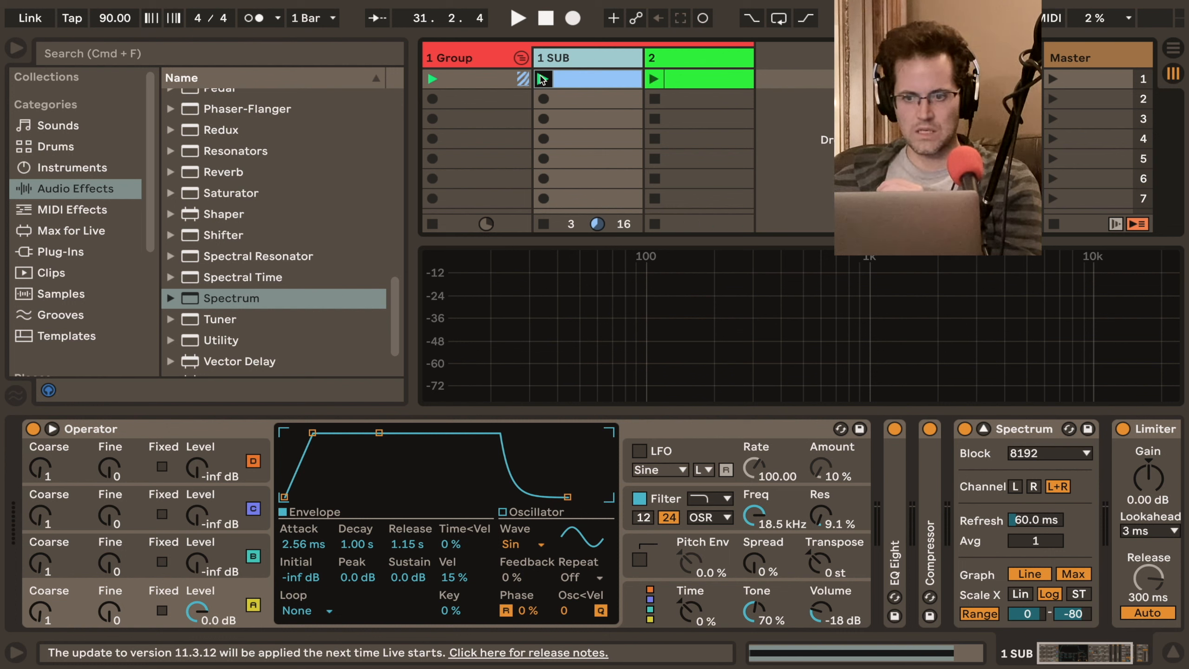
pyautogui.moveTo(601, 287)
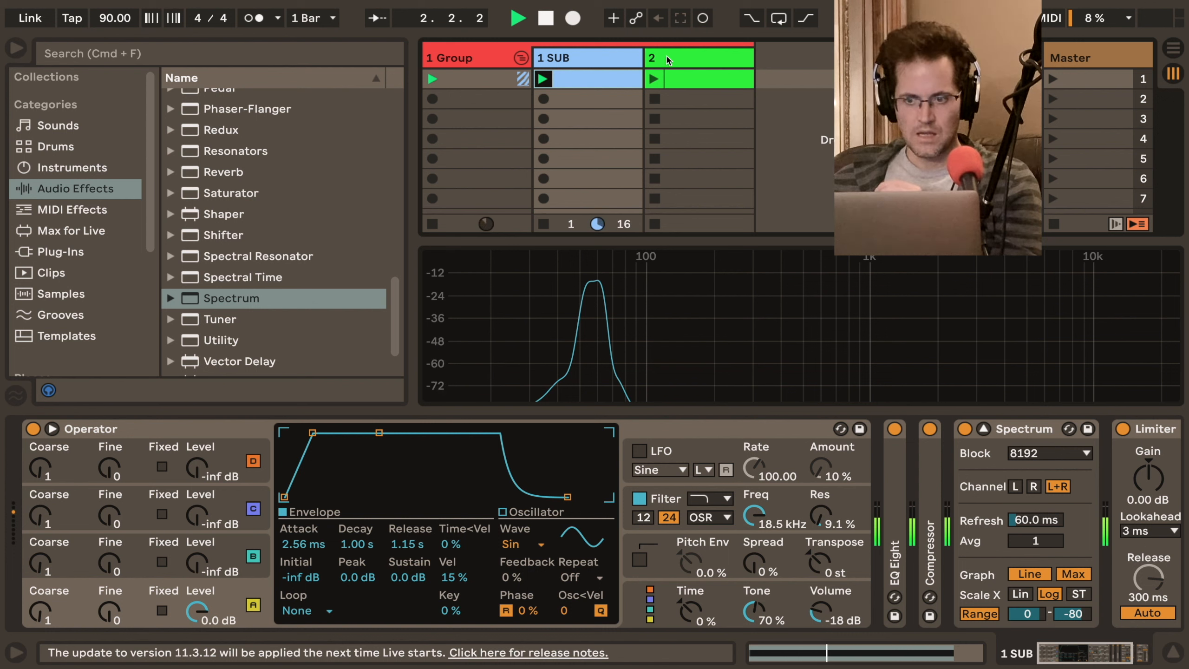
pyautogui.click(544, 224)
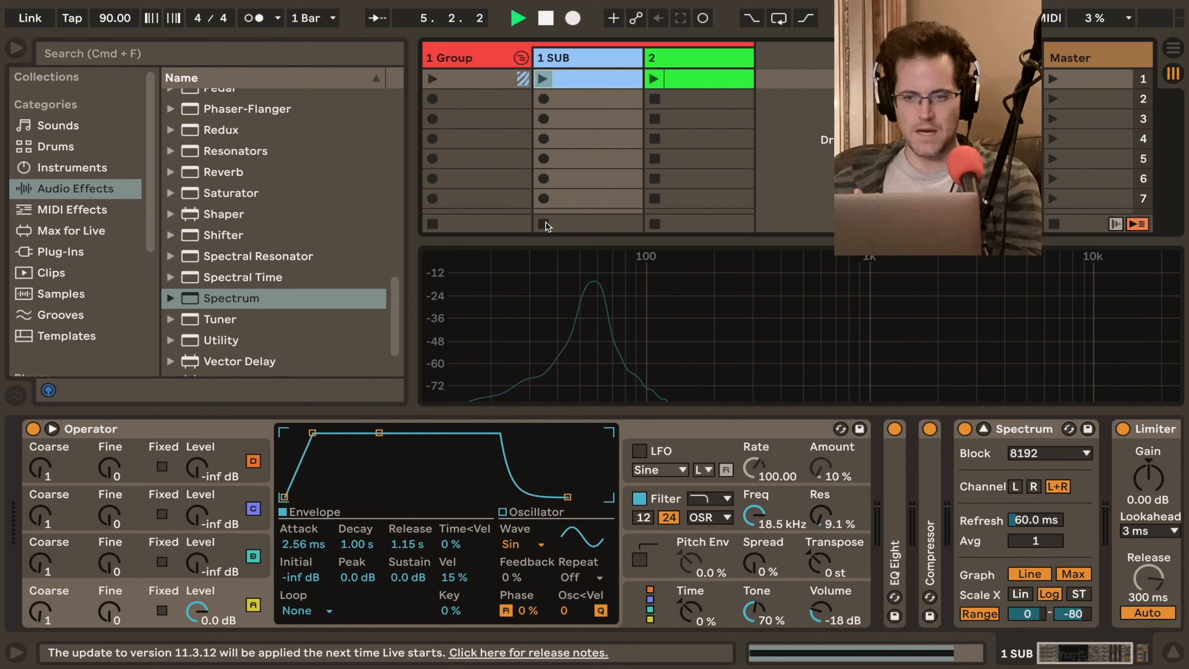
# Try the Sq32 waveform on oscillator A of track 2's Operator and undo the change
pyautogui.click(693, 63)
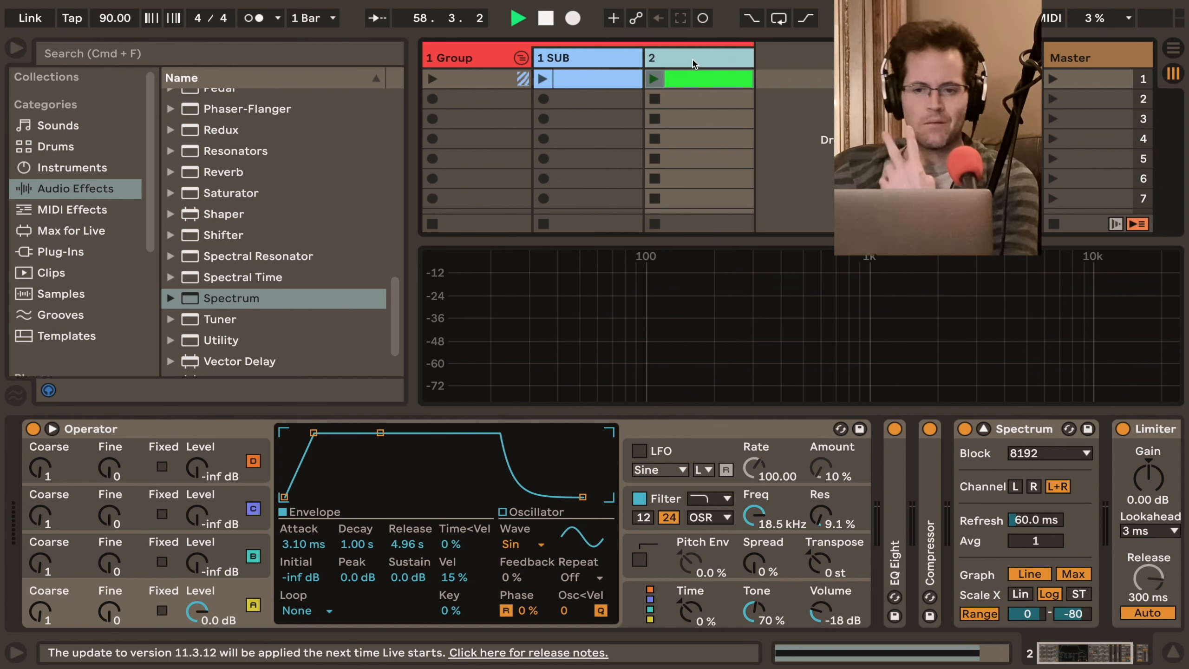
pyautogui.click(694, 83)
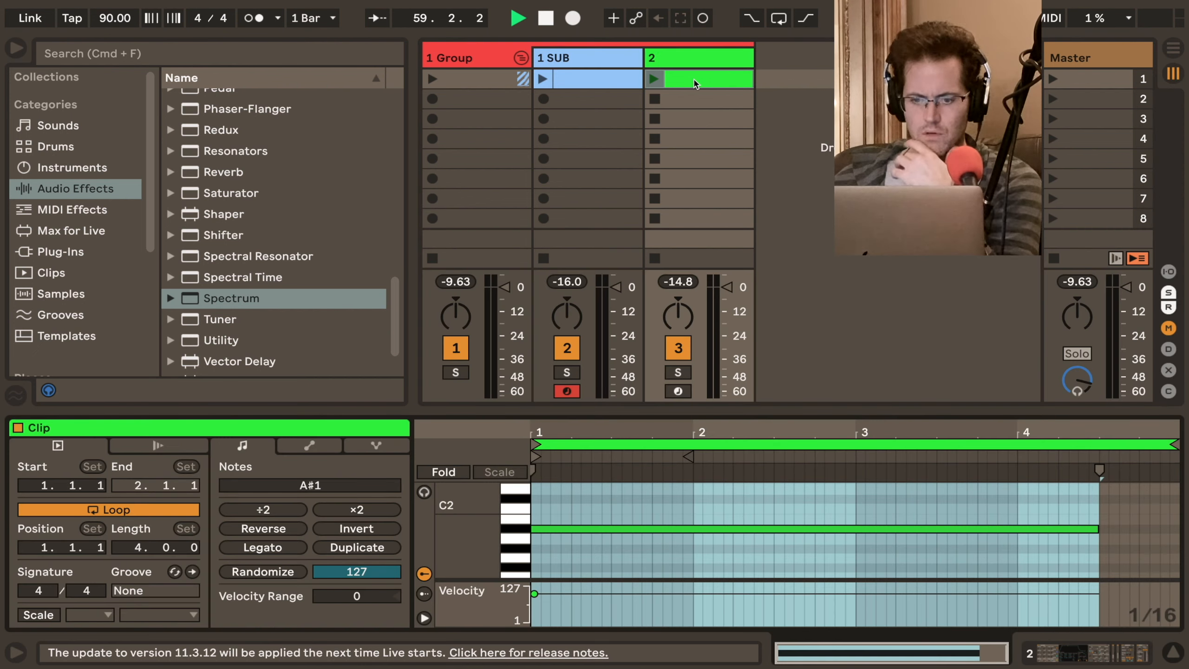
pyautogui.hotkey('shift', 'Tab')
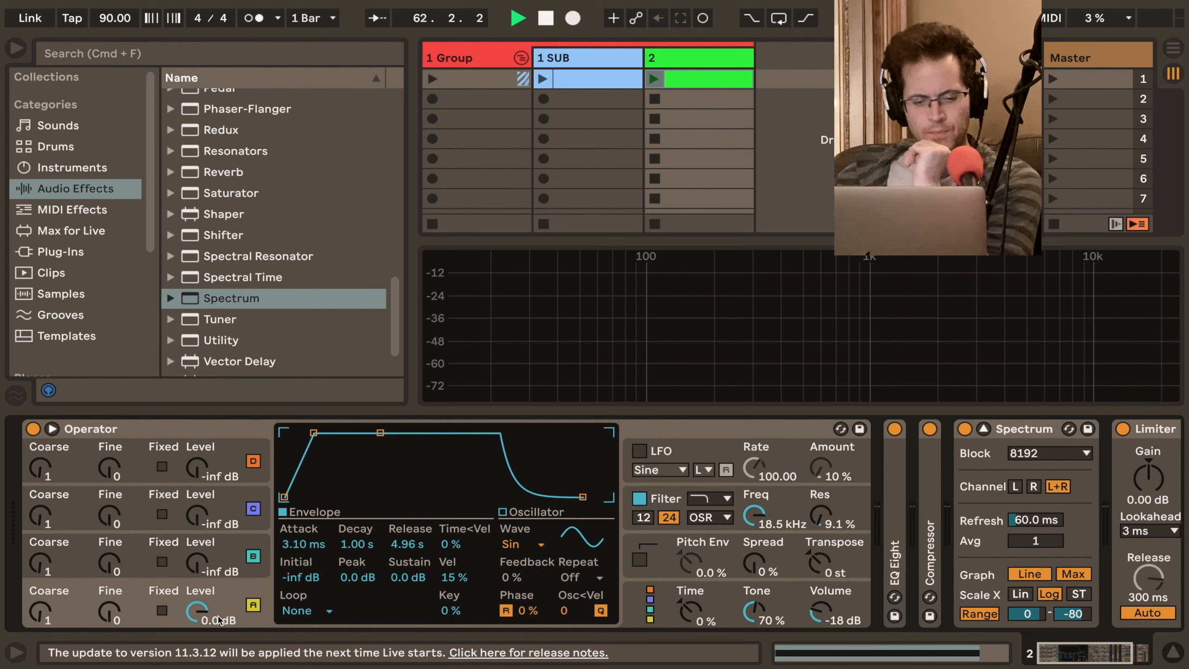
pyautogui.click(541, 546)
pyautogui.click(547, 427)
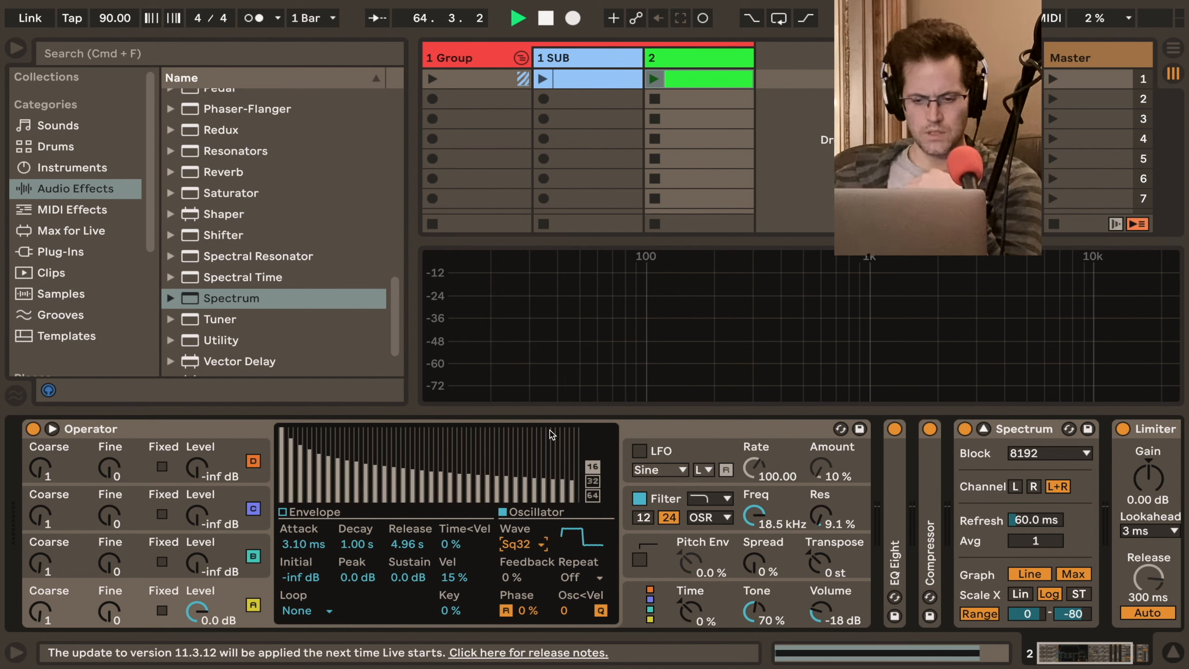
pyautogui.press('super+z')
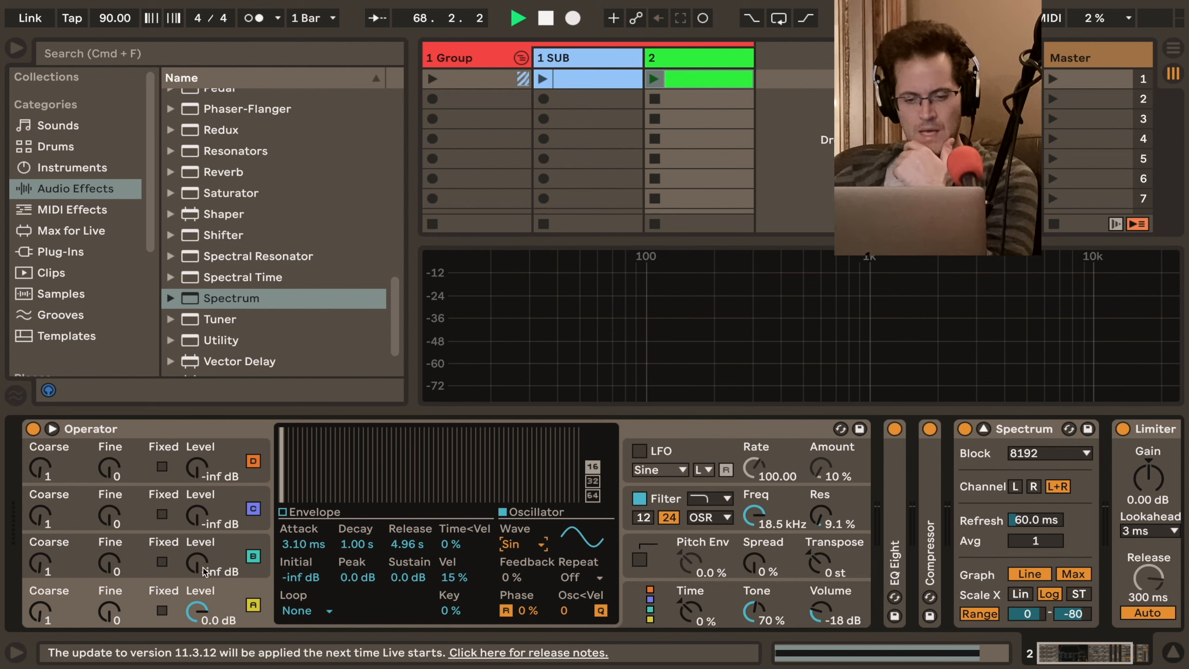
pyautogui.moveTo(204, 571)
pyautogui.mouseDown()
pyautogui.moveTo(205, 556)
pyautogui.moveTo(205, 572)
pyautogui.mouseUp()
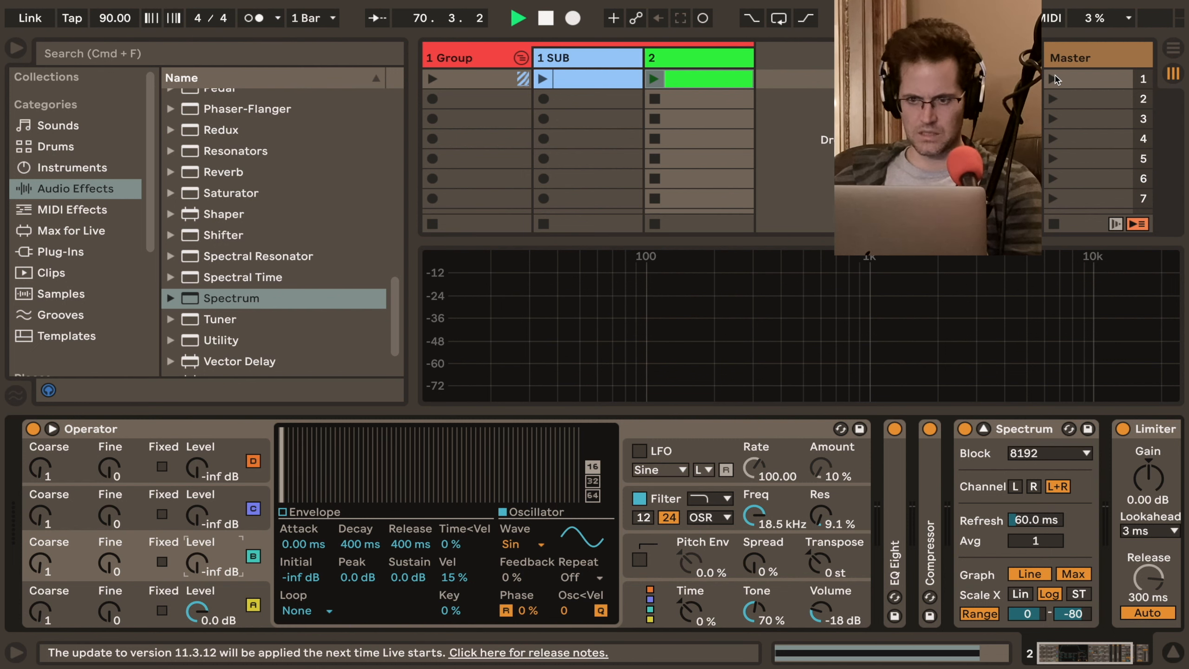
pyautogui.click(492, 57)
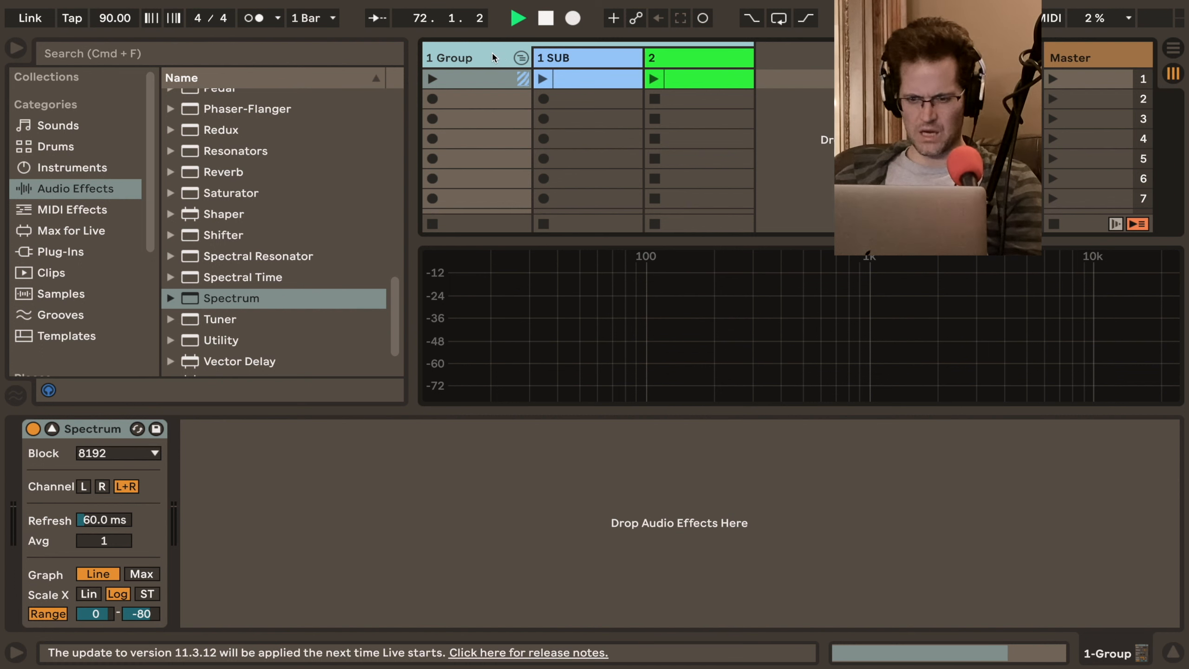
pyautogui.click(668, 58)
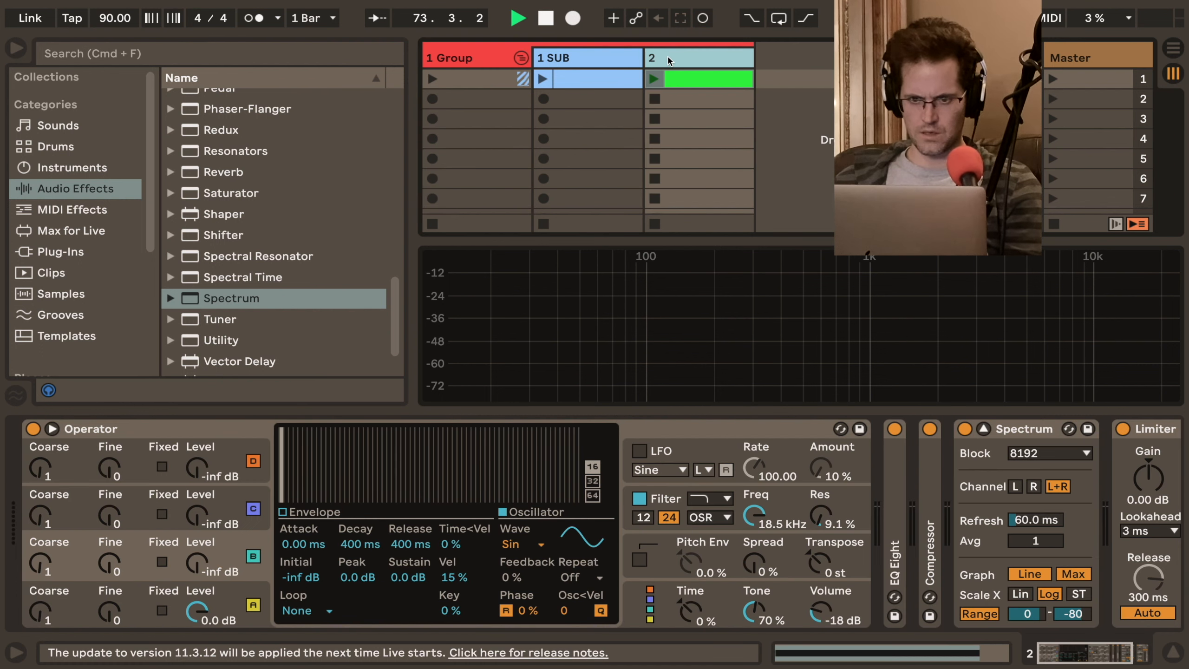
pyautogui.click(468, 60)
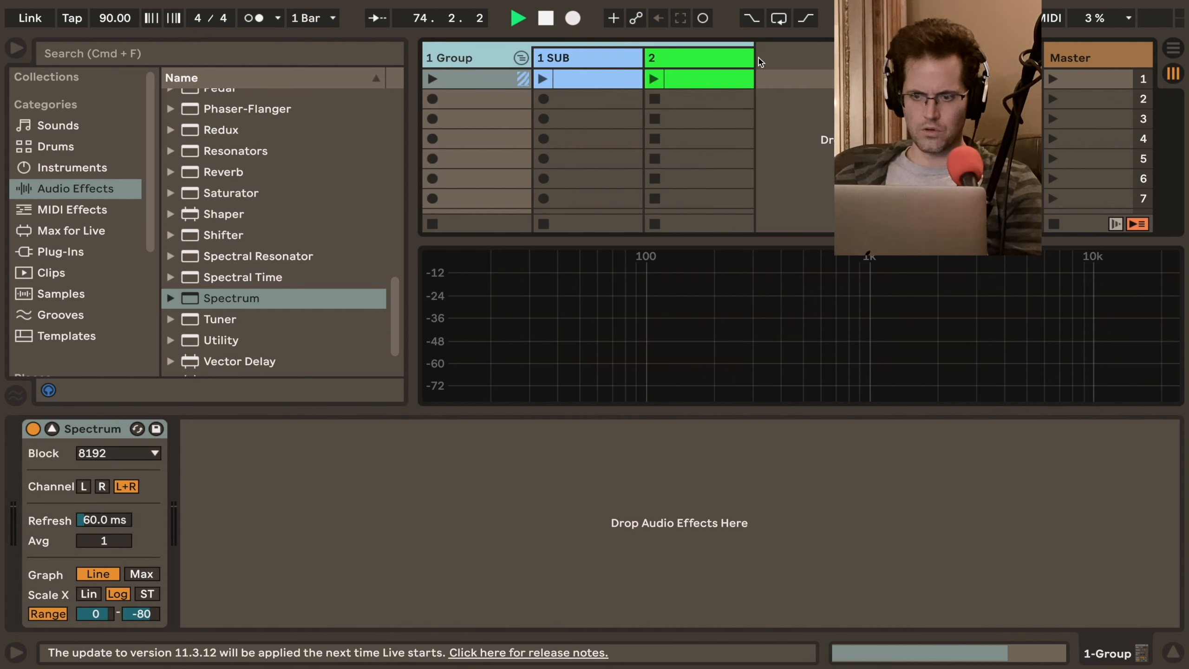
pyautogui.click(739, 55)
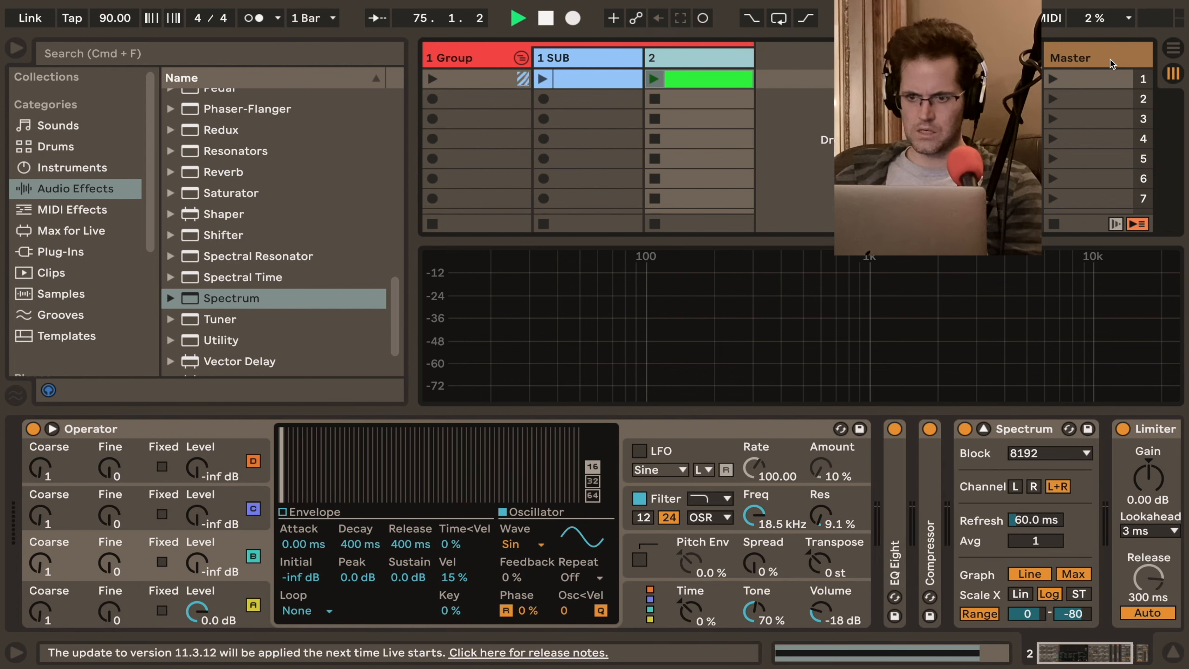
# Play scene 1 and turn off the Max display in track 2's Spectrum
pyautogui.click(1054, 80)
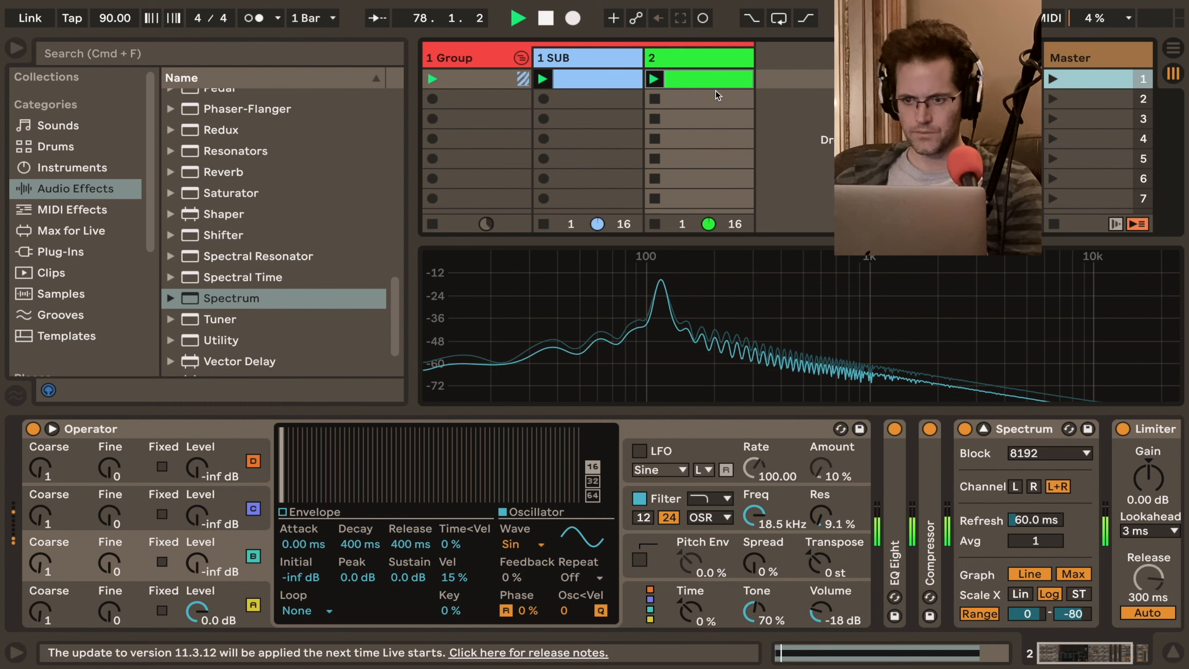
pyautogui.click(703, 56)
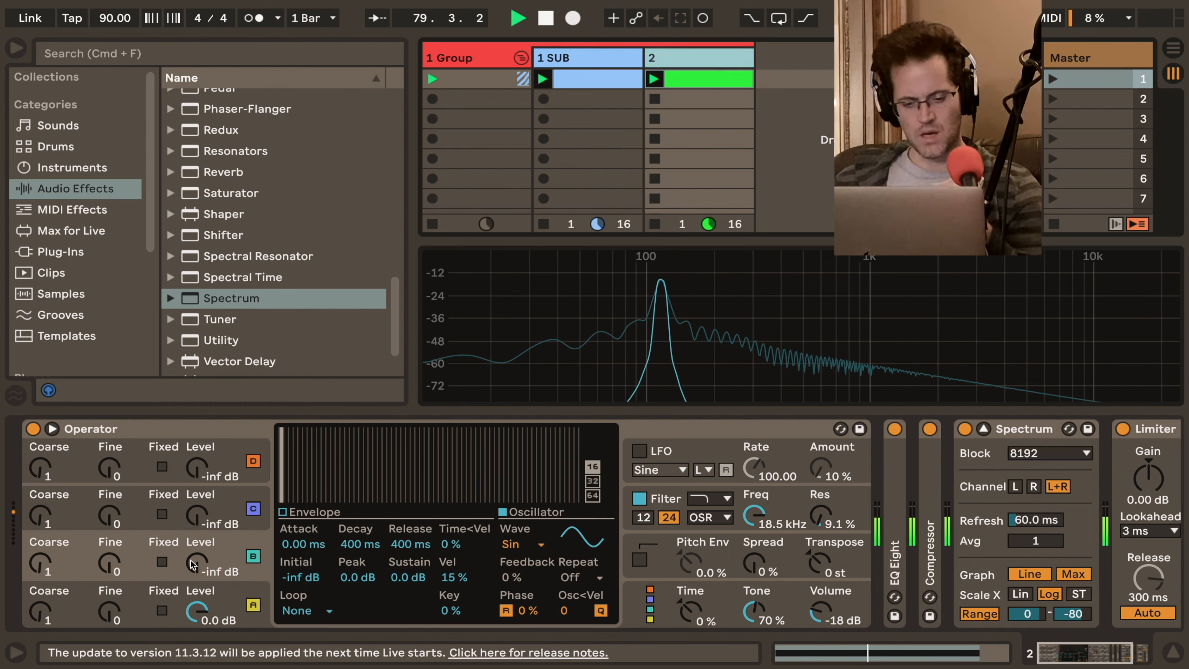
pyautogui.click(543, 287)
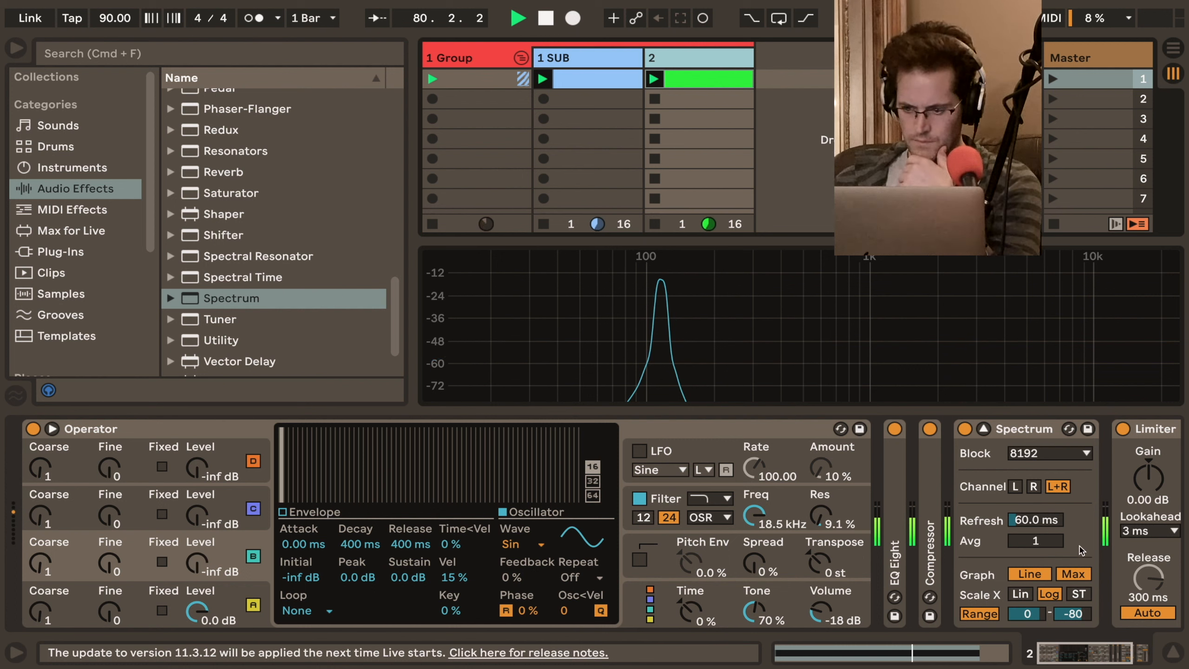
pyautogui.click(1067, 572)
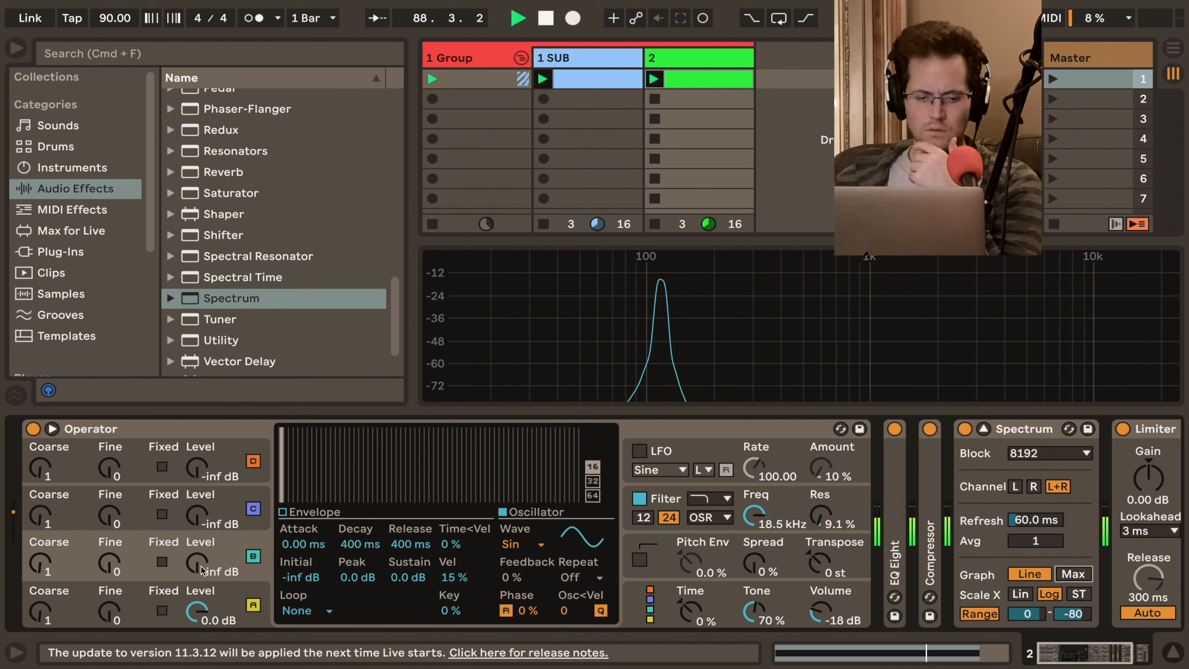
# Set oscillator B's level in track 2's Operator to -27 dB while watching the Spectrum, and stop playback
pyautogui.moveTo(201, 569); pyautogui.dragTo(201, 543)
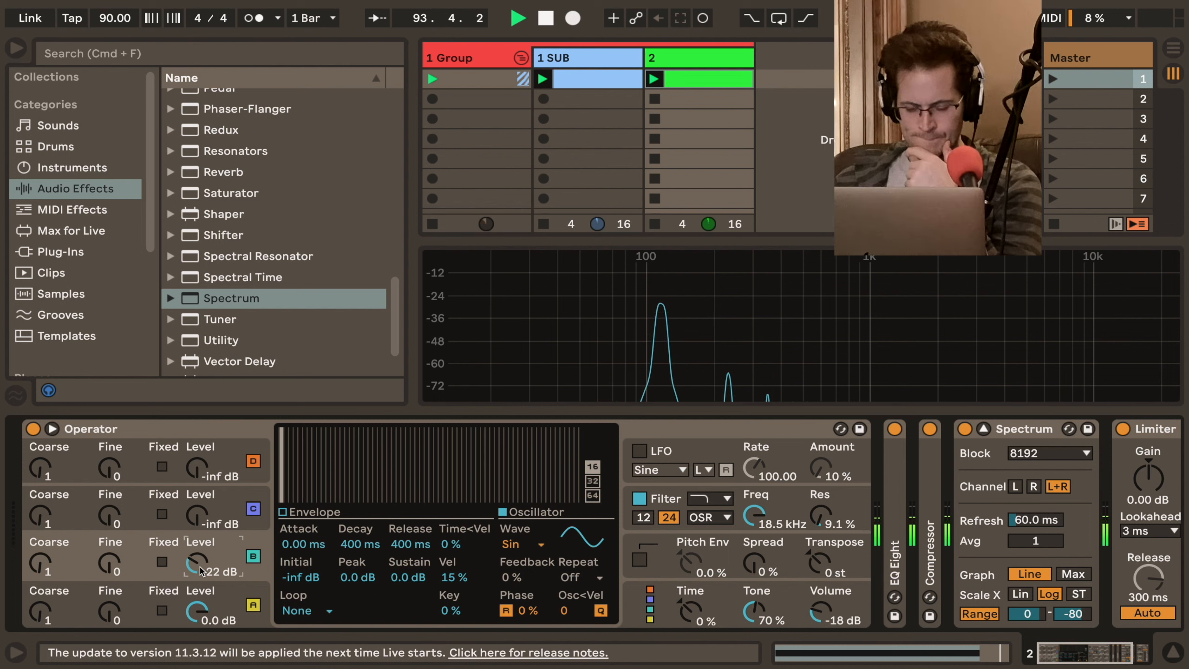
pyautogui.moveTo(199, 566)
pyautogui.mouseDown()
pyautogui.moveTo(199, 609)
pyautogui.moveTo(199, 539)
pyautogui.moveTo(202, 571)
pyautogui.mouseUp()
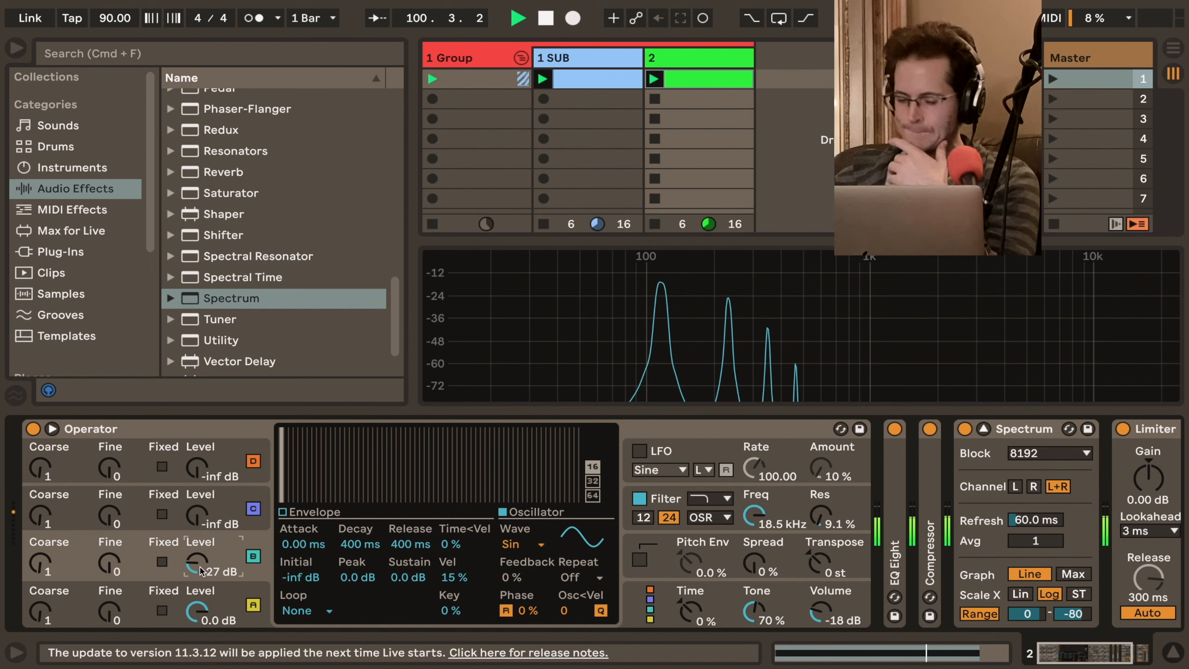
pyautogui.press('space')
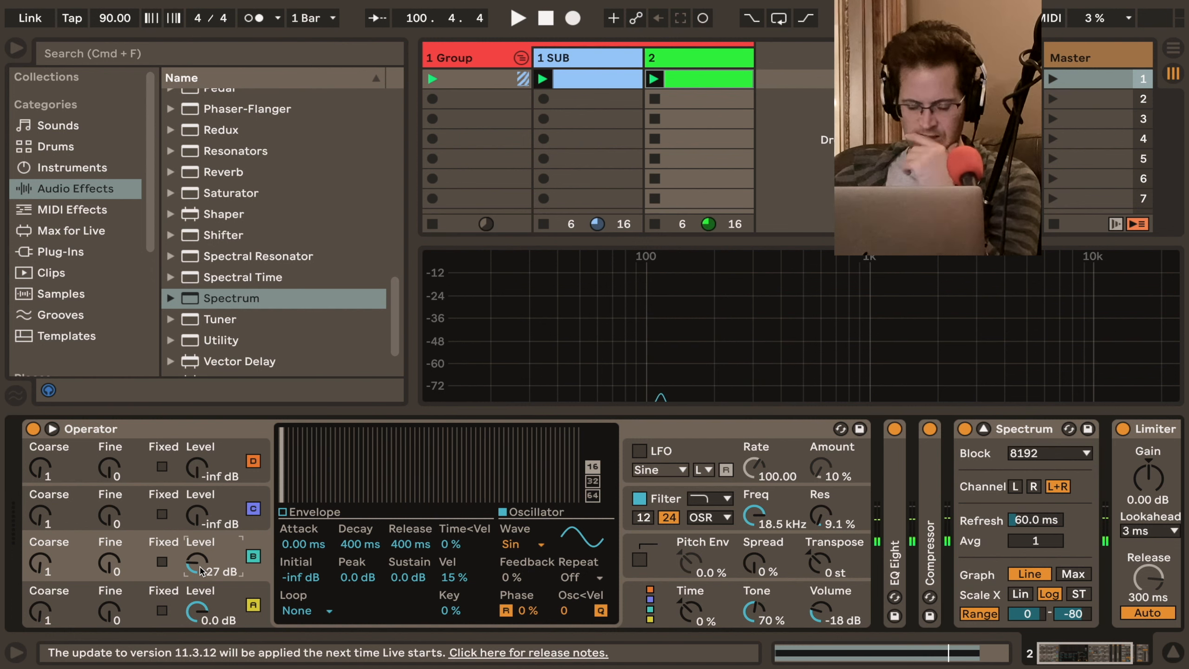
# Duplicate track 2 and name the copy "3"
pyautogui.click(717, 52)
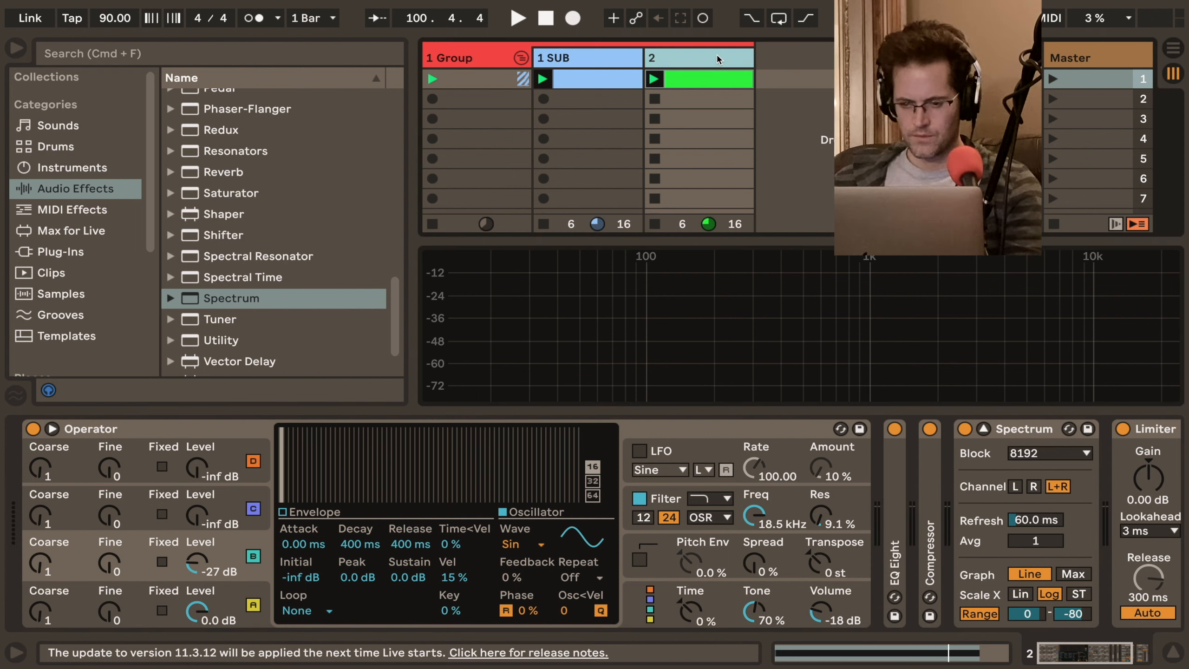
pyautogui.press('super+d')
pyautogui.press('super+r')
pyautogui.write('3')
pyautogui.press('Return')
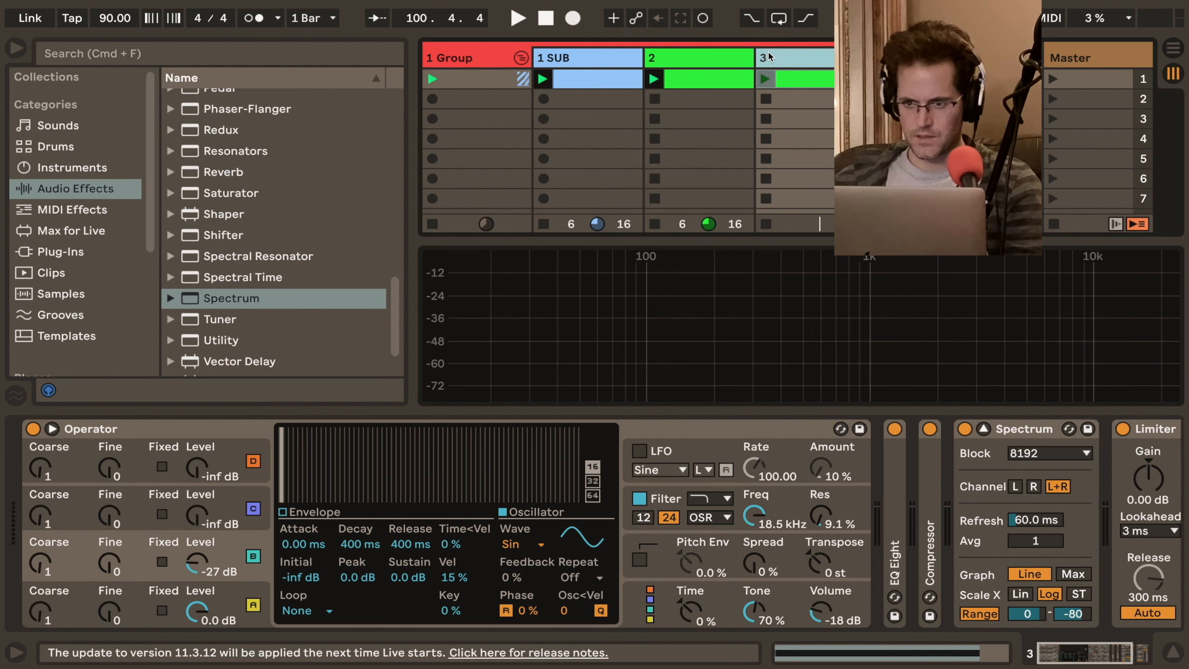
# Color track 3 and its clip yellow
pyautogui.rightClick(798, 85)
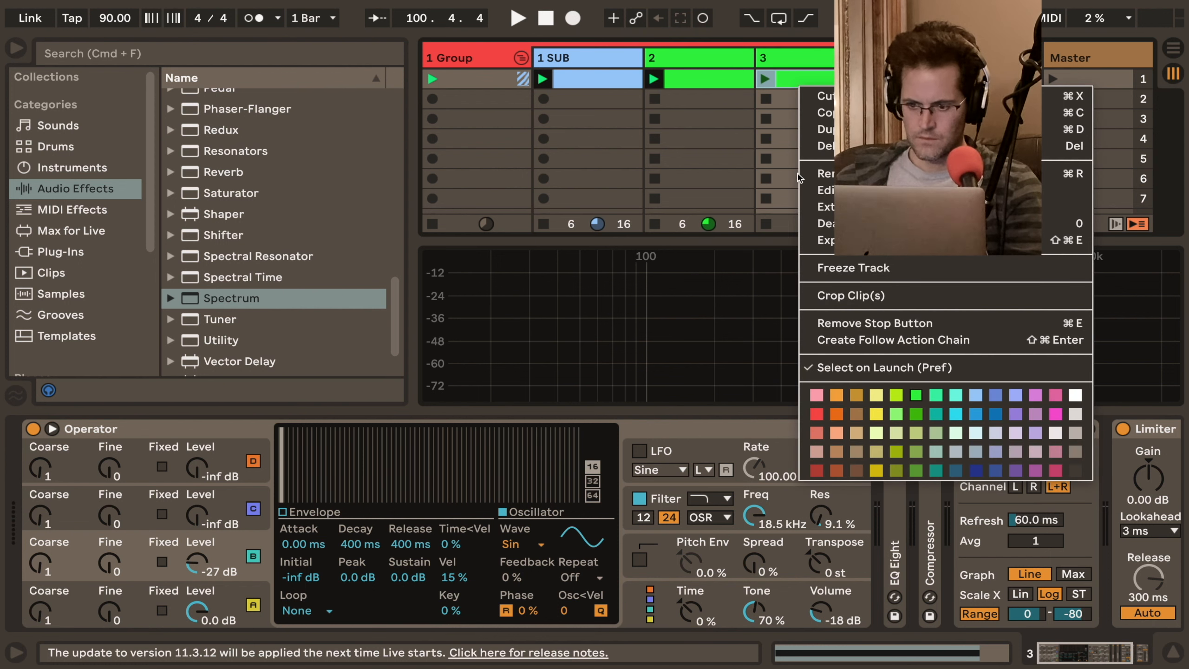
pyautogui.click(877, 414)
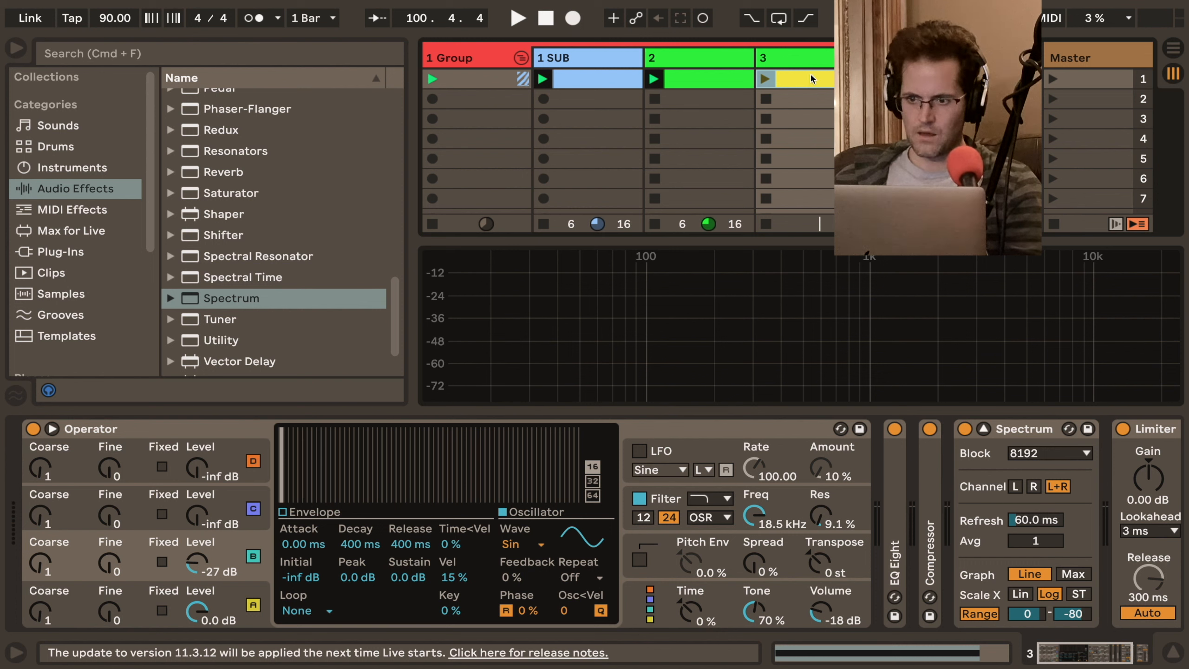
pyautogui.rightClick(812, 59)
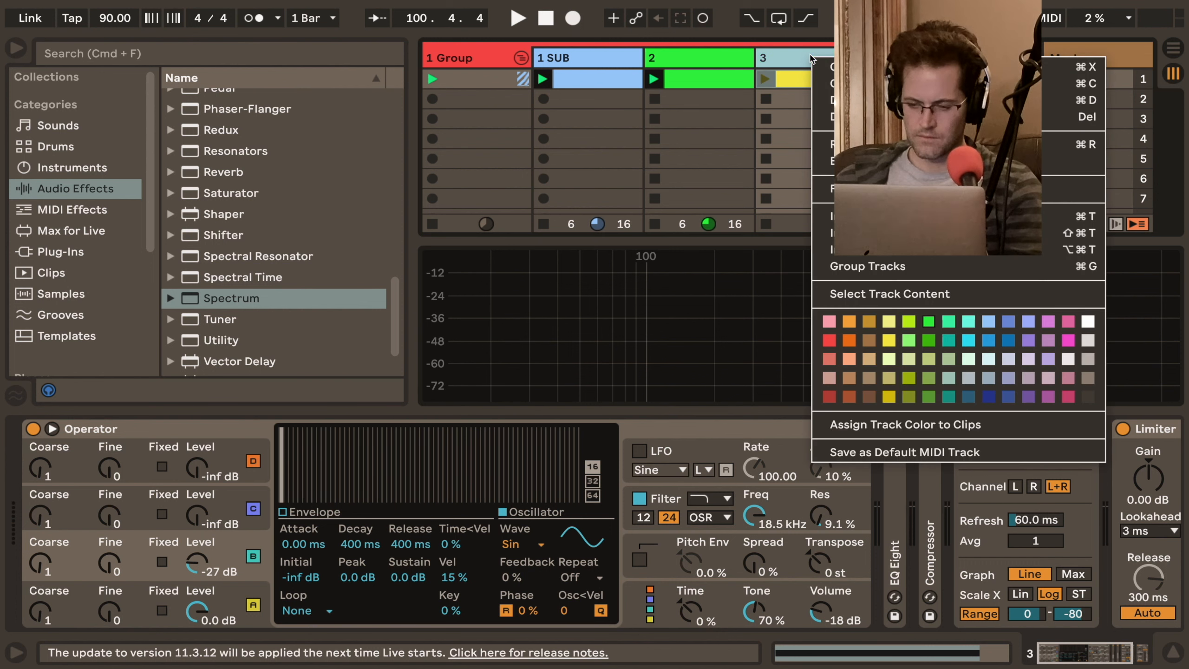
pyautogui.click(889, 340)
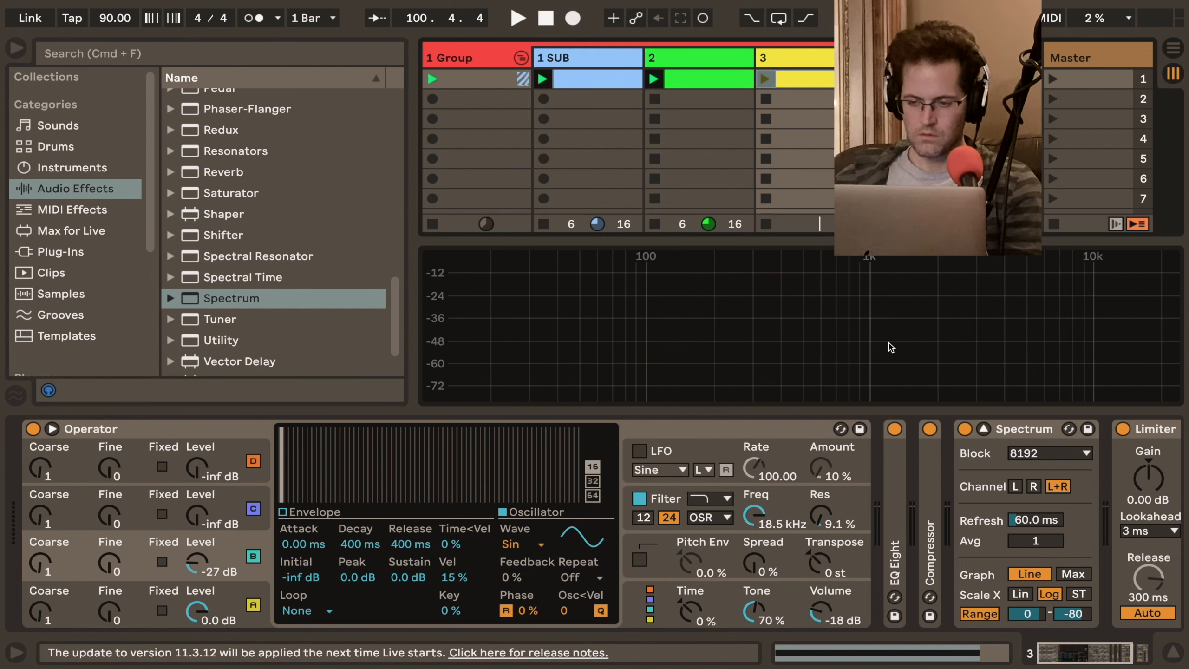
# Transpose the sustained note in track 3's clip up seven semitones to F2
pyautogui.click(828, 85)
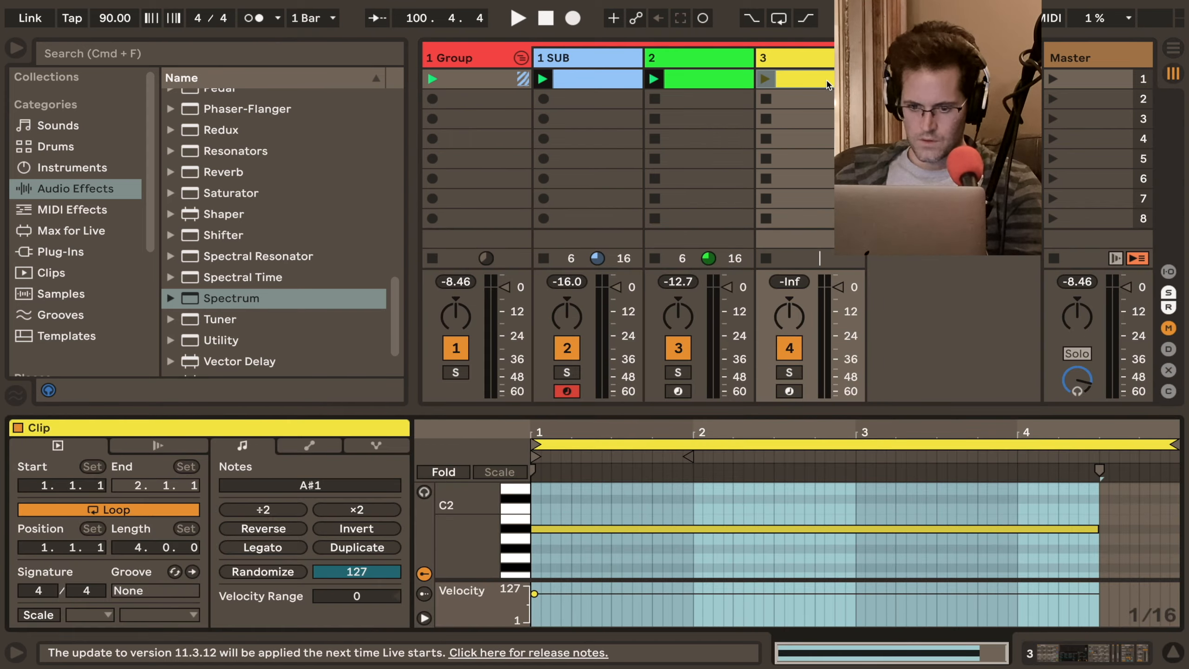
pyautogui.click(568, 528)
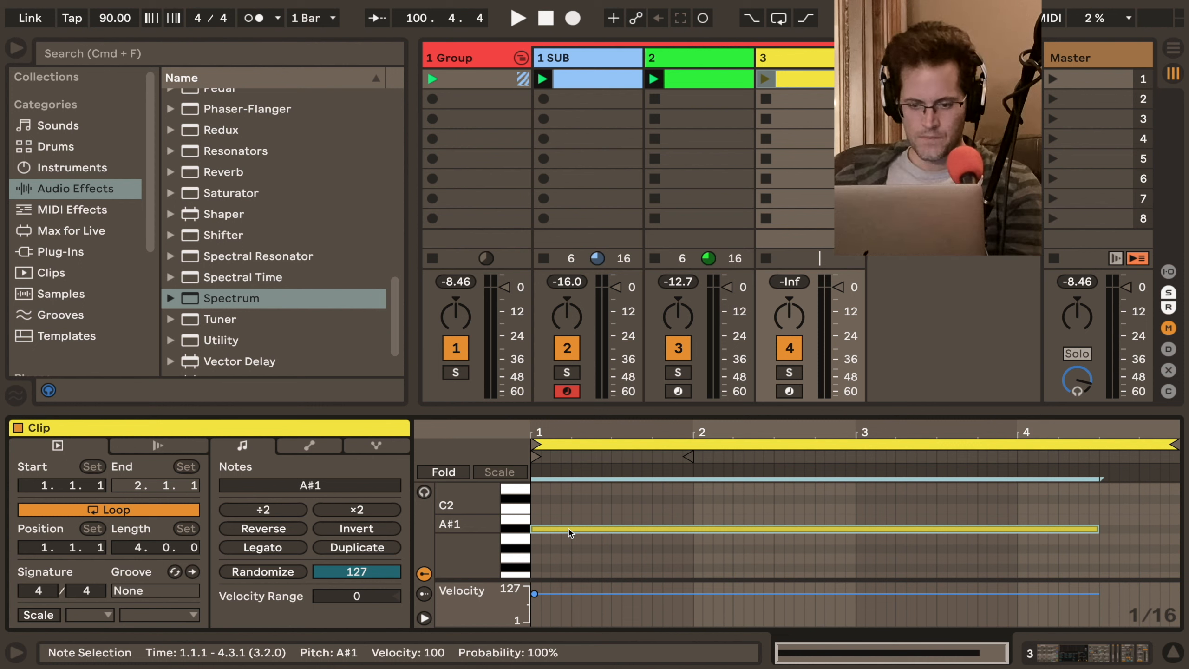
pyautogui.press('Up')
pyautogui.press('Up')
pyautogui.press('Up')
pyautogui.press('Up')
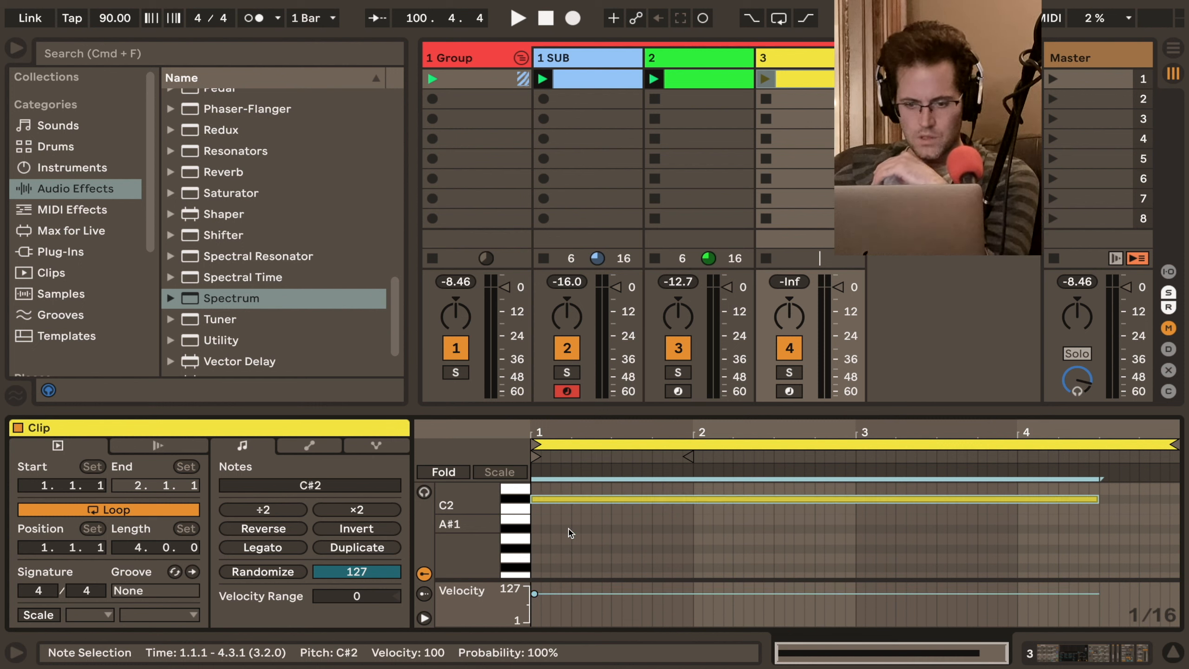
pyautogui.press('Up')
pyautogui.press('Up')
pyautogui.press('Up')
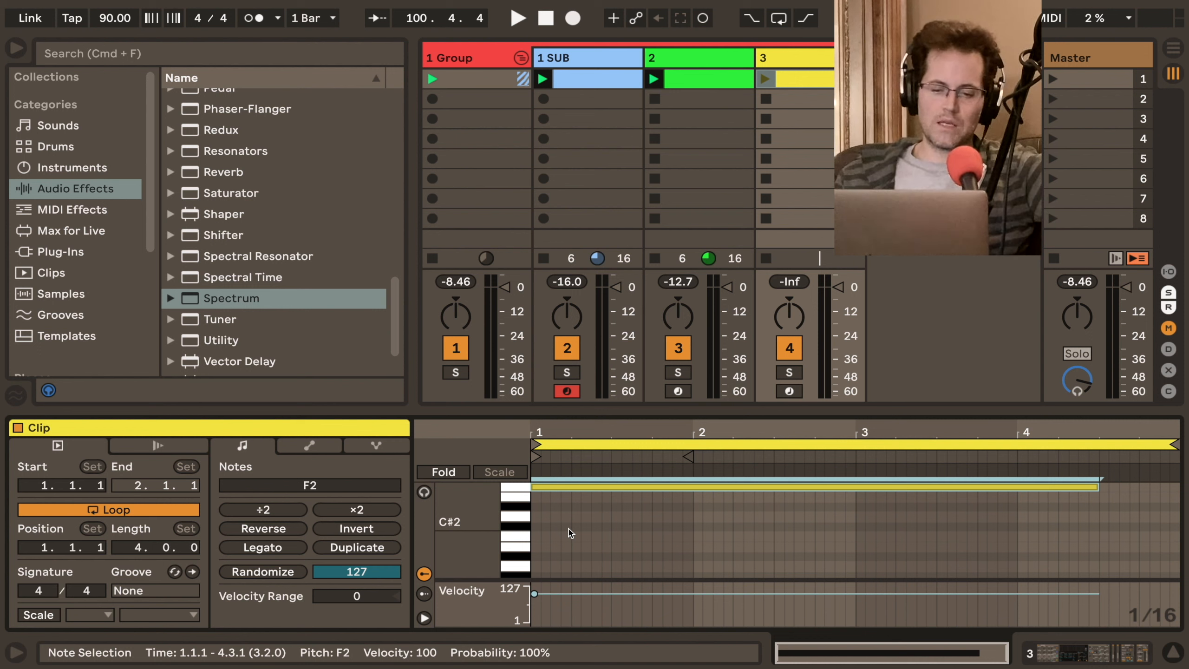
pyautogui.scroll(3, 570, 533)
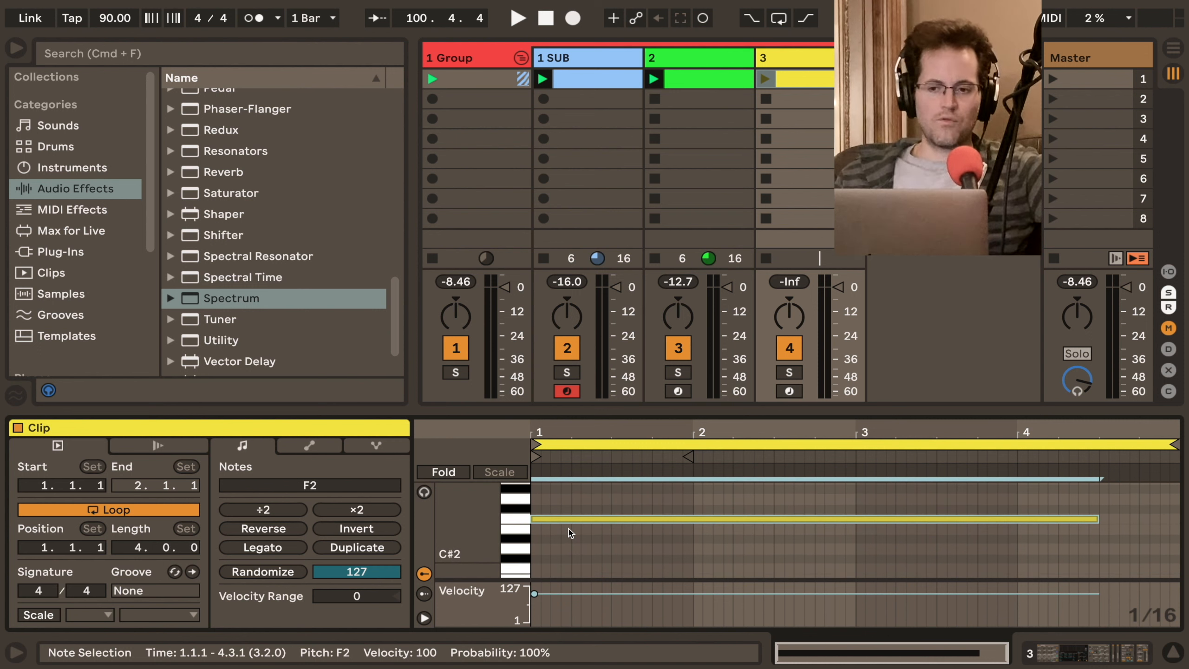
# Play scene 1 to examine track 3's harmonics in its Spectrum, and stop playback
pyautogui.click(1052, 79)
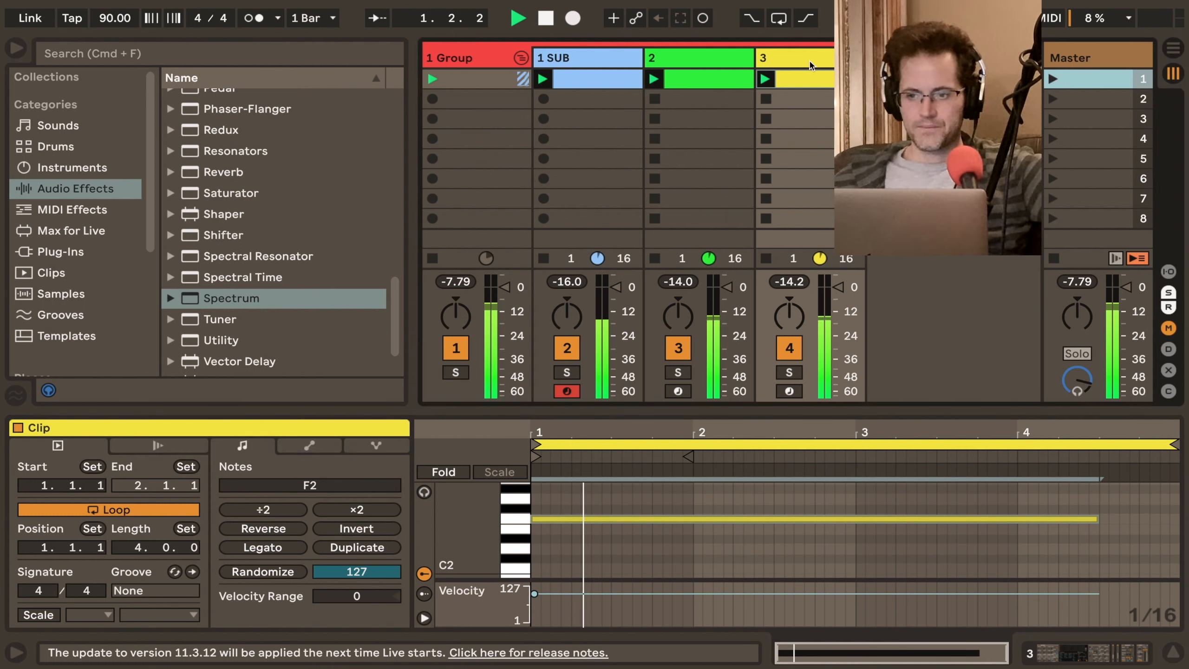
pyautogui.click(806, 77)
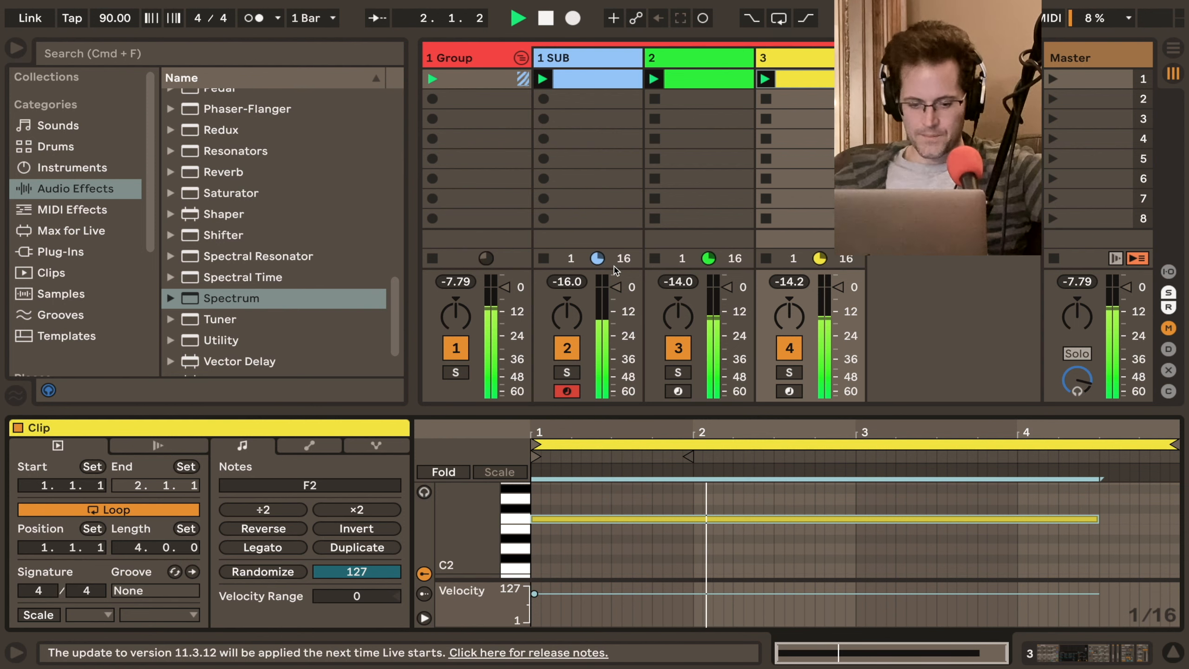
pyautogui.hotkey('shift', 'Tab')
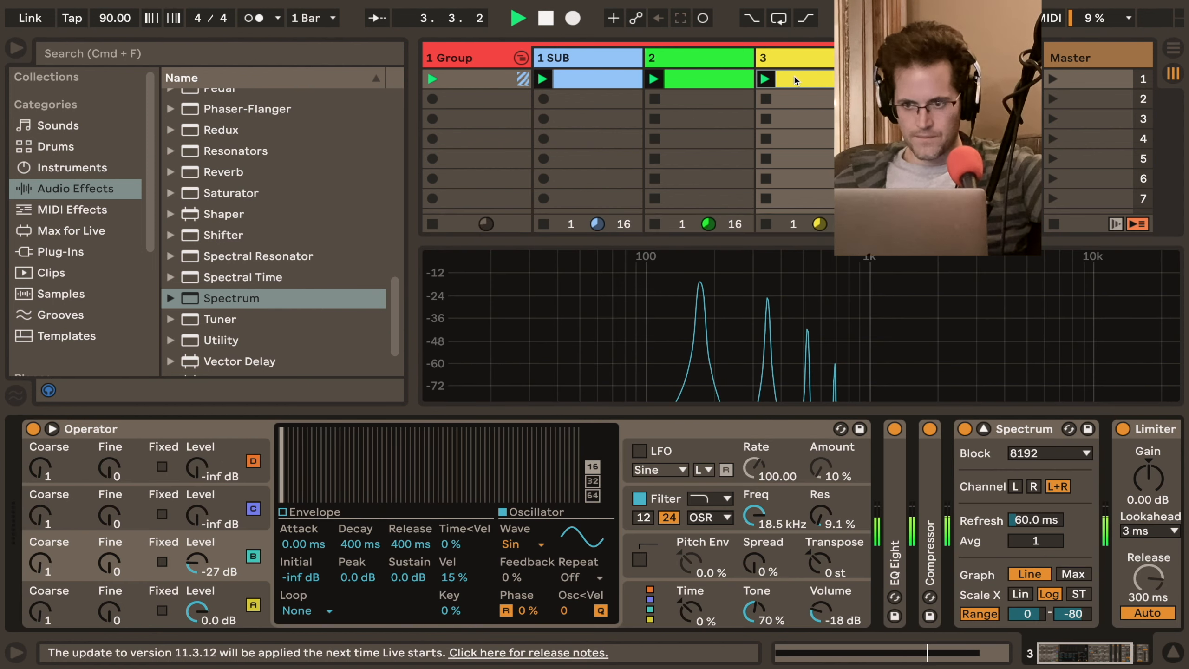
pyautogui.press('space')
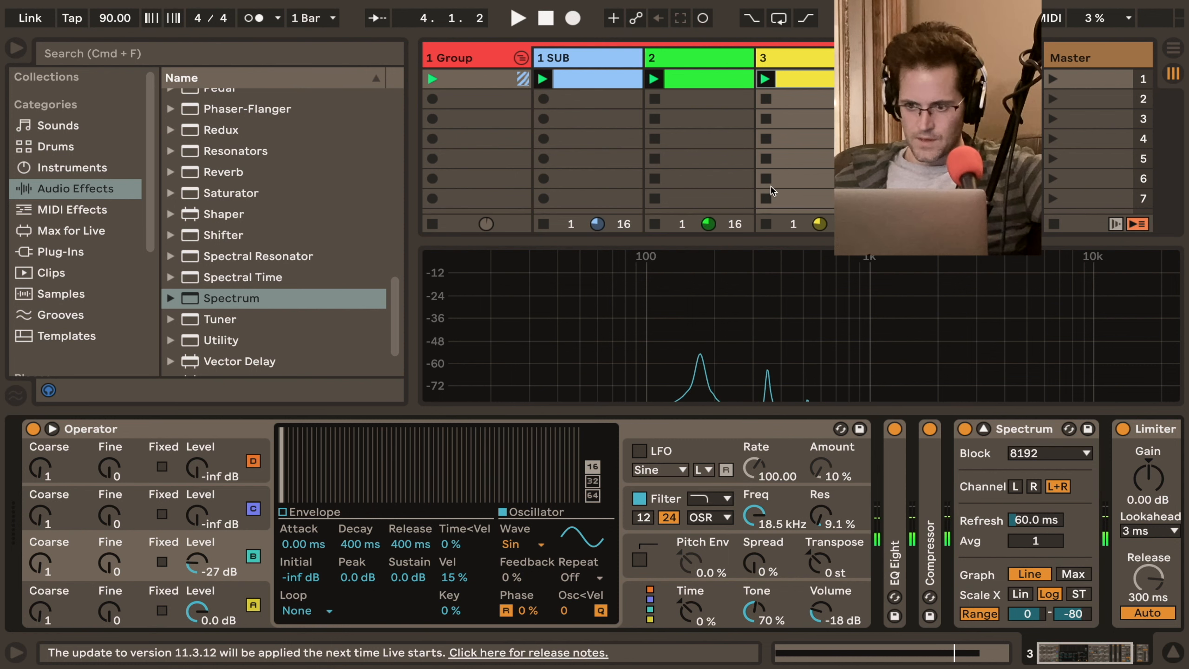
# Play only track 3's clip and set oscillator B's level in its Operator to -24 dB
pyautogui.click(654, 224)
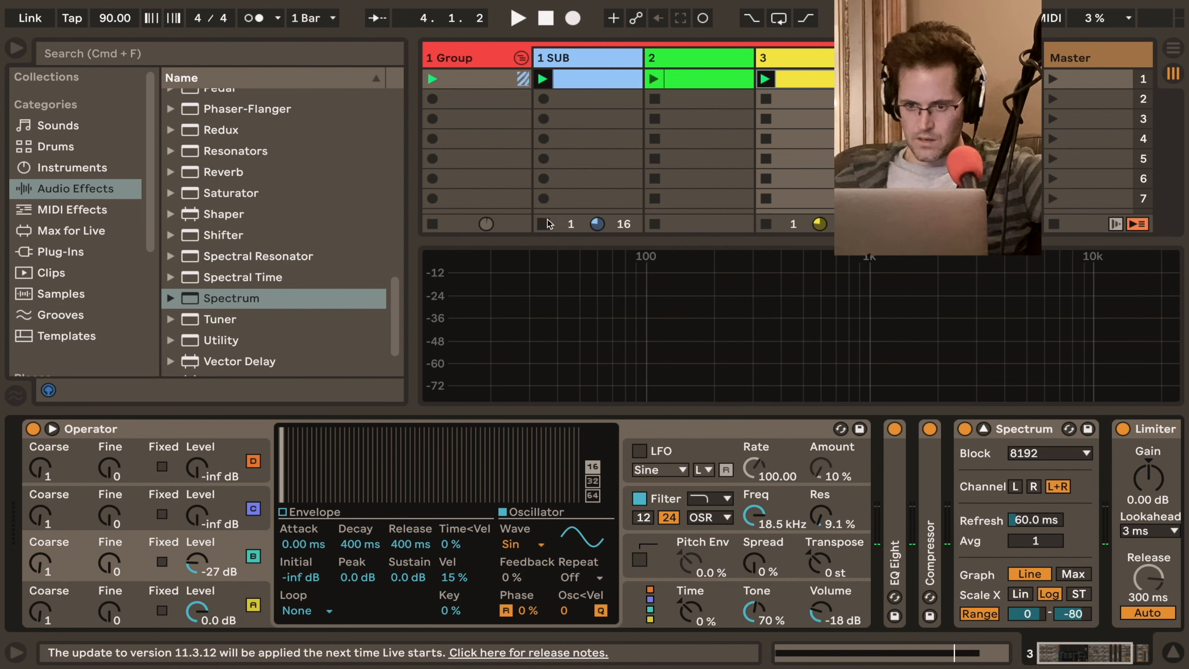
pyautogui.click(543, 224)
pyautogui.click(765, 78)
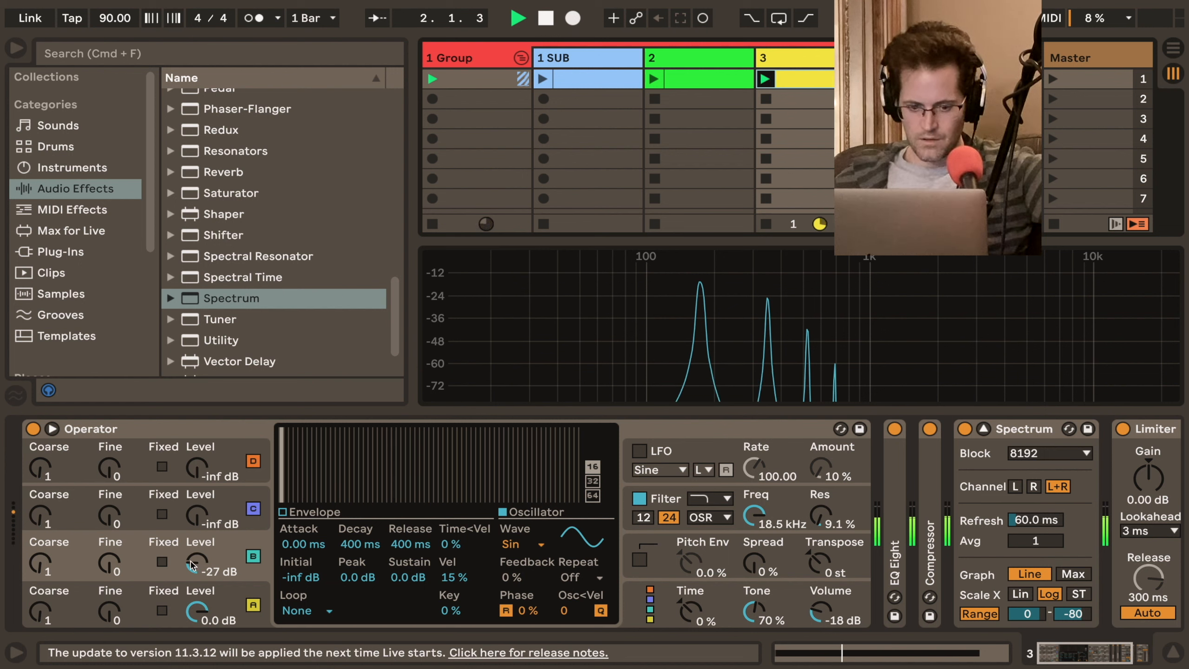
pyautogui.moveTo(197, 562)
pyautogui.mouseDown()
pyautogui.moveTo(197, 586)
pyautogui.moveTo(197, 559)
pyautogui.mouseUp()
# Replace the Operator on track 3 with an Analog instrument
pyautogui.click(197, 434)
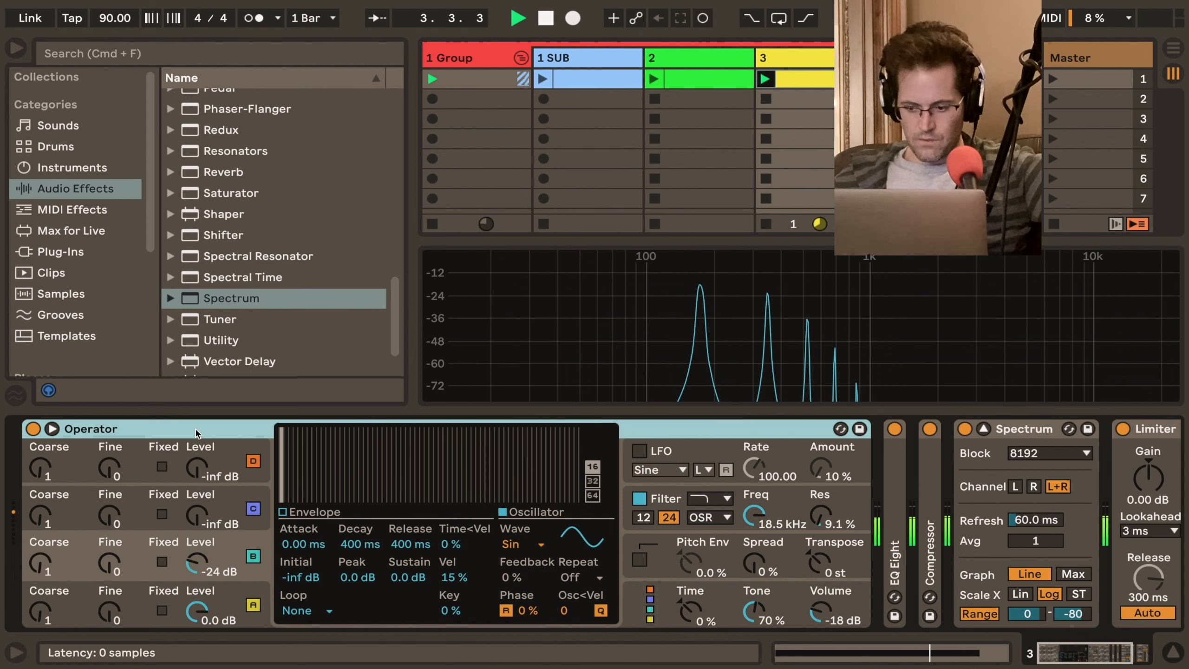
pyautogui.press('Delete')
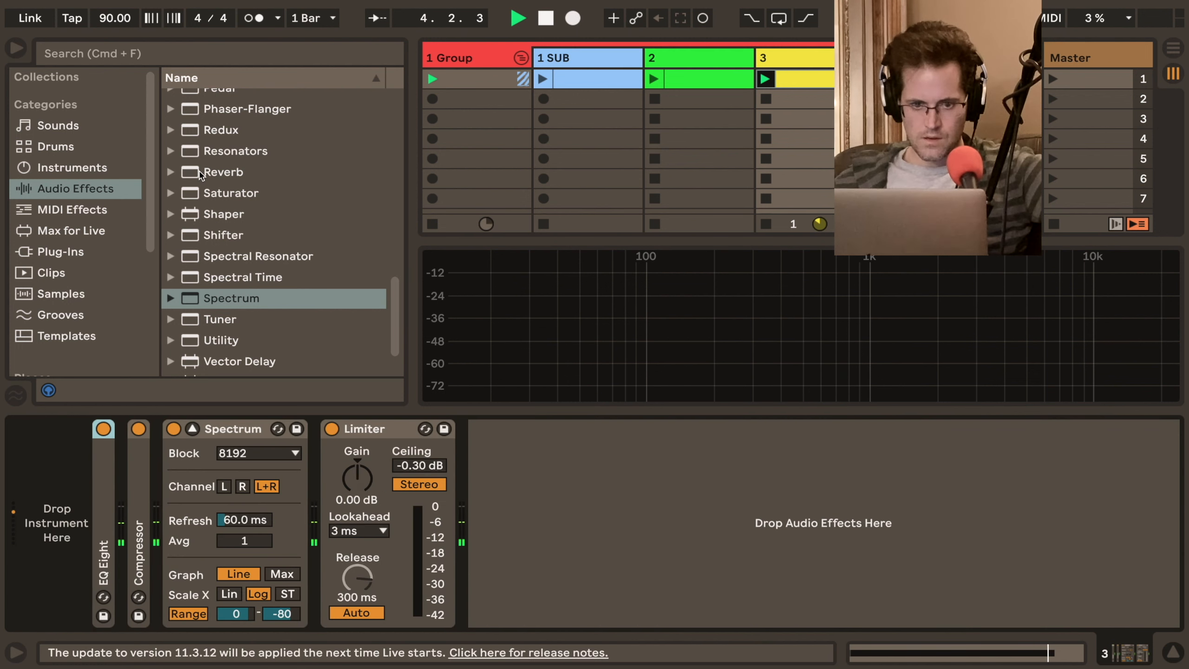
pyautogui.scroll(10, 201, 175)
pyautogui.click(72, 168)
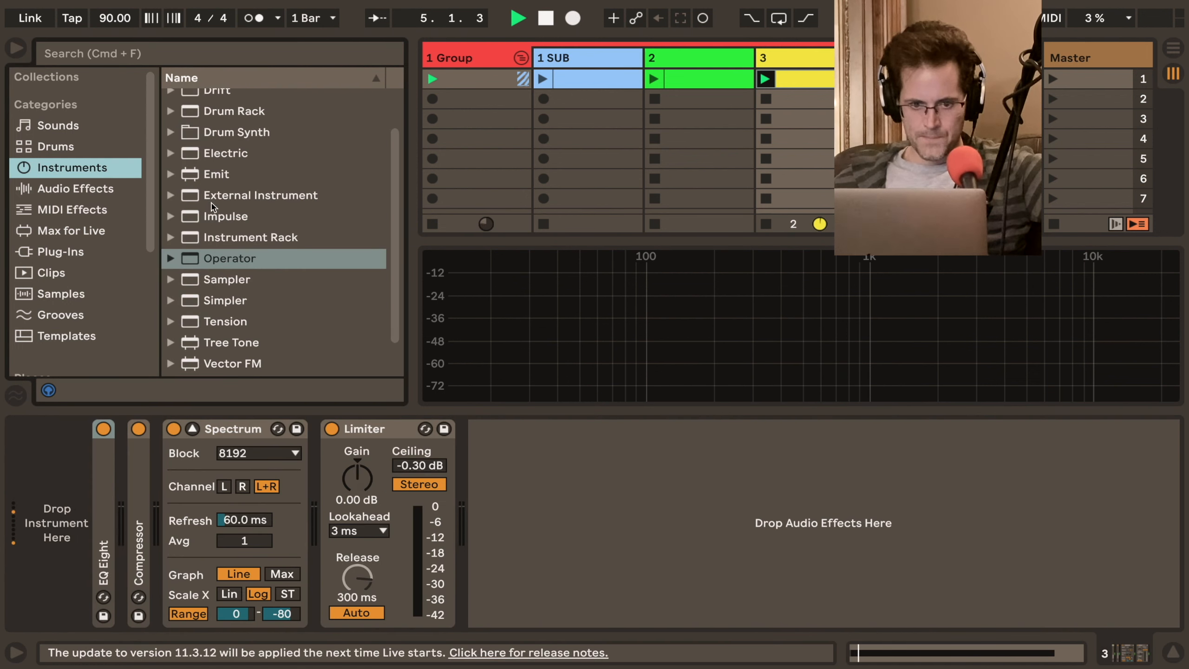
pyautogui.scroll(2, 212, 206)
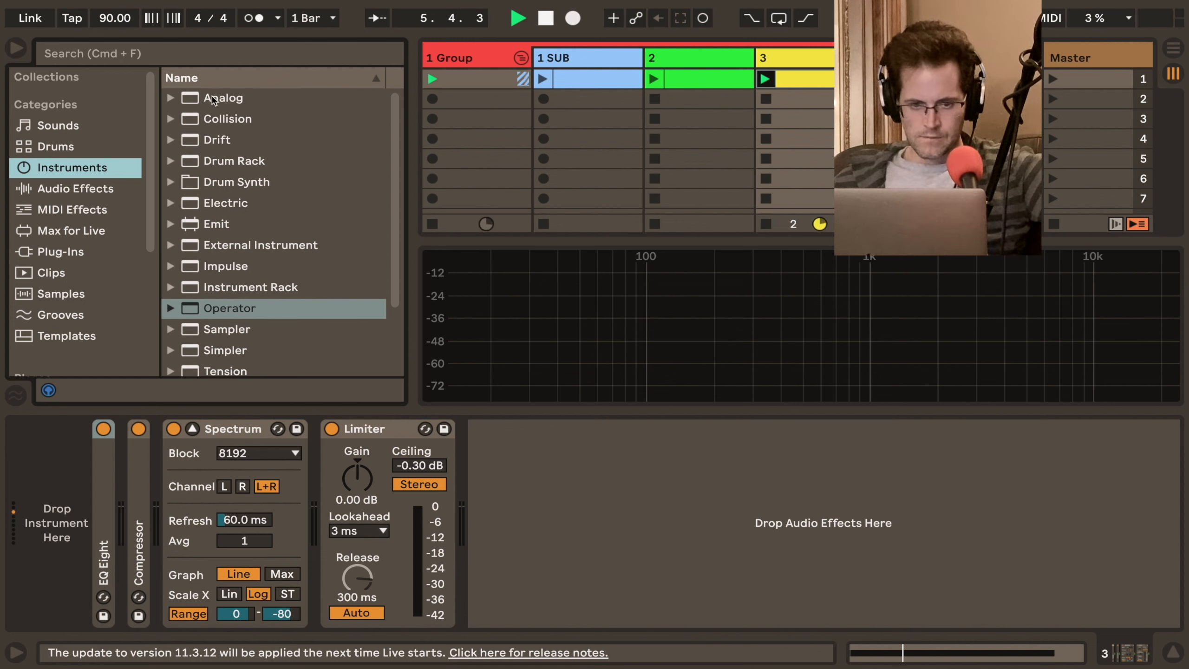
pyautogui.scroll(-4, 244, 248)
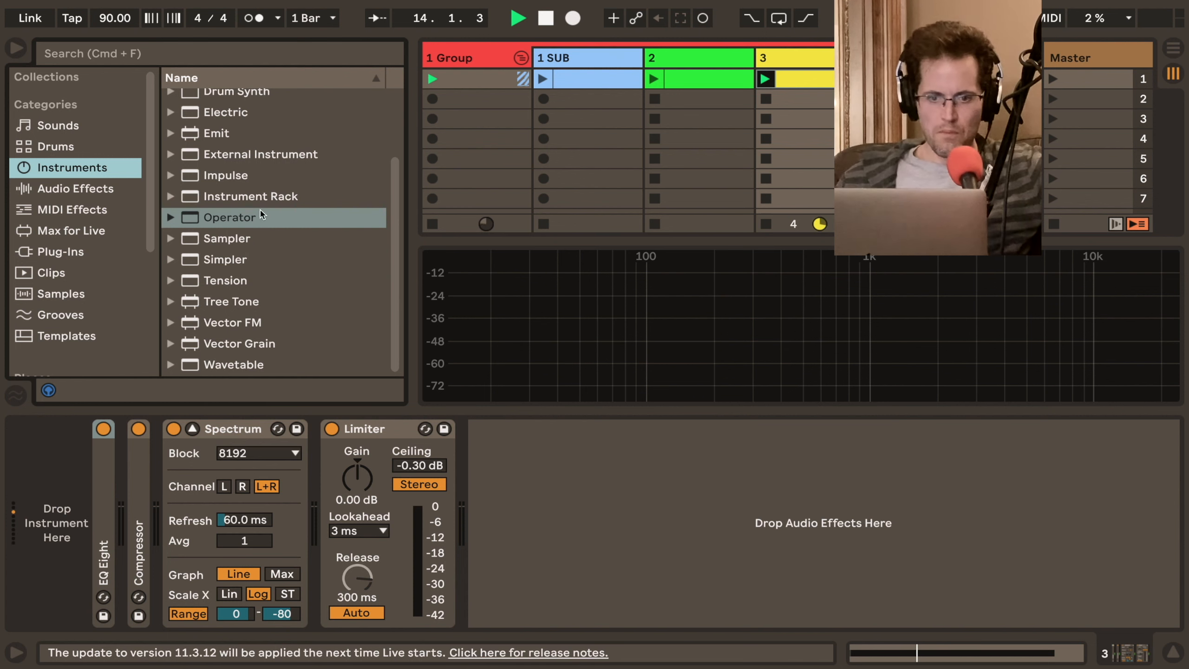
pyautogui.scroll(3, 248, 201)
pyautogui.moveTo(223, 99); pyautogui.dragTo(77, 461)
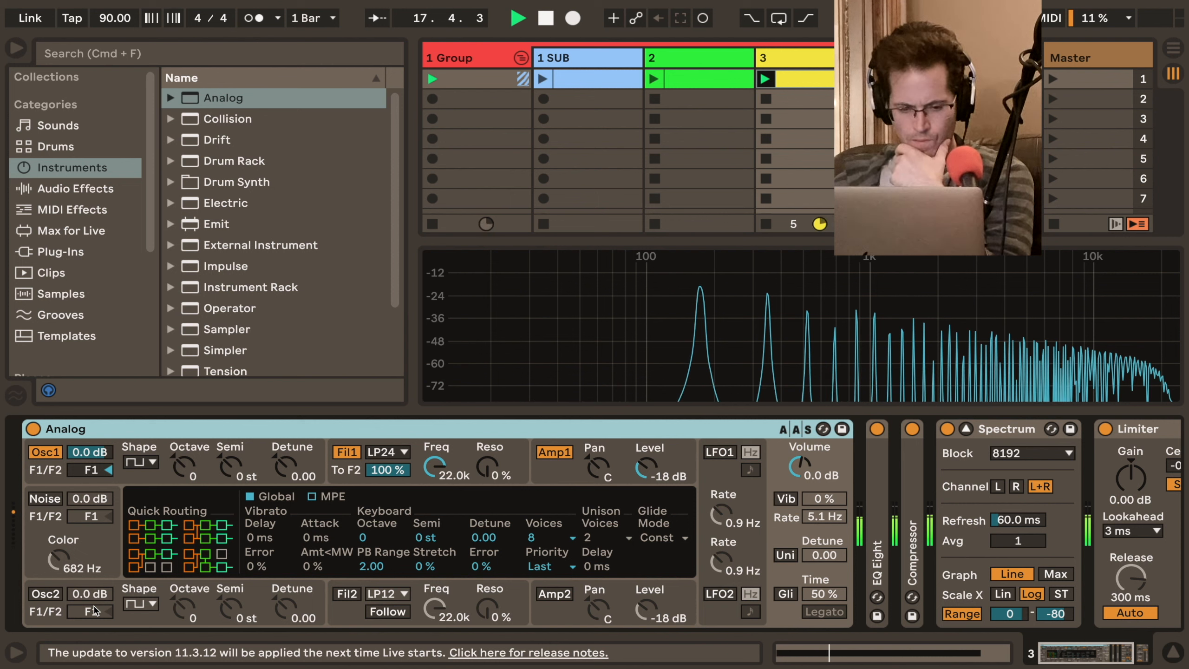
# Set Analog's Filter 1 frequency to 1.6k and, with scene 1 playing, its Amp1 level to -16 dB
pyautogui.moveTo(435, 465); pyautogui.dragTo(435, 526)
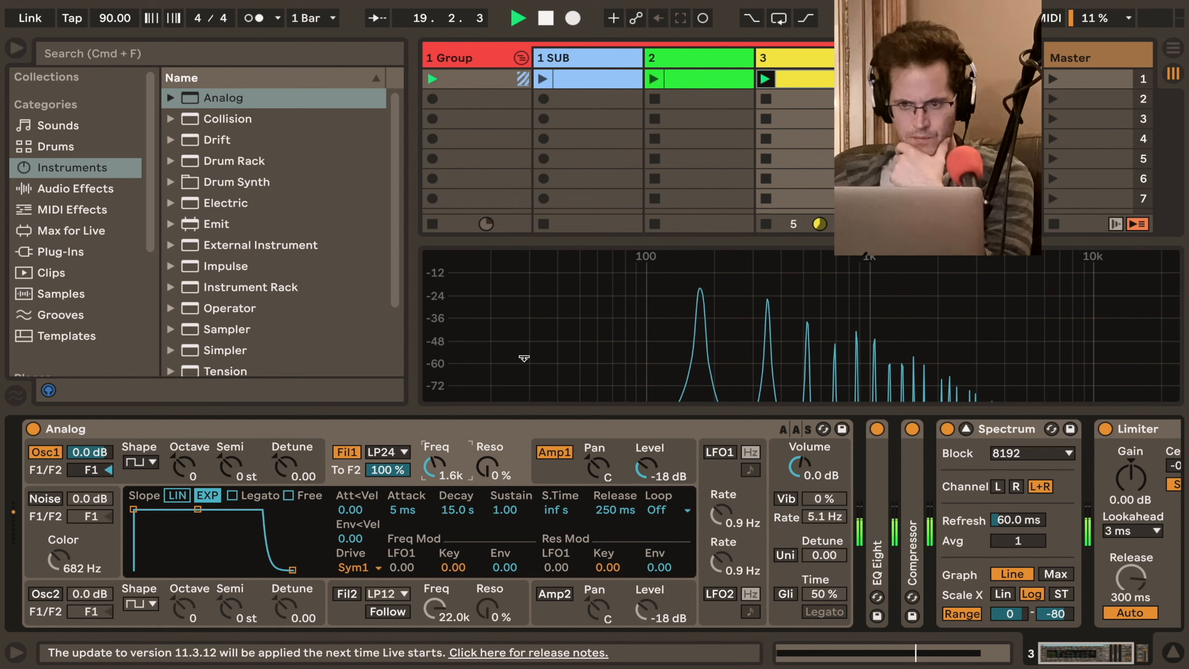
pyautogui.click(1050, 80)
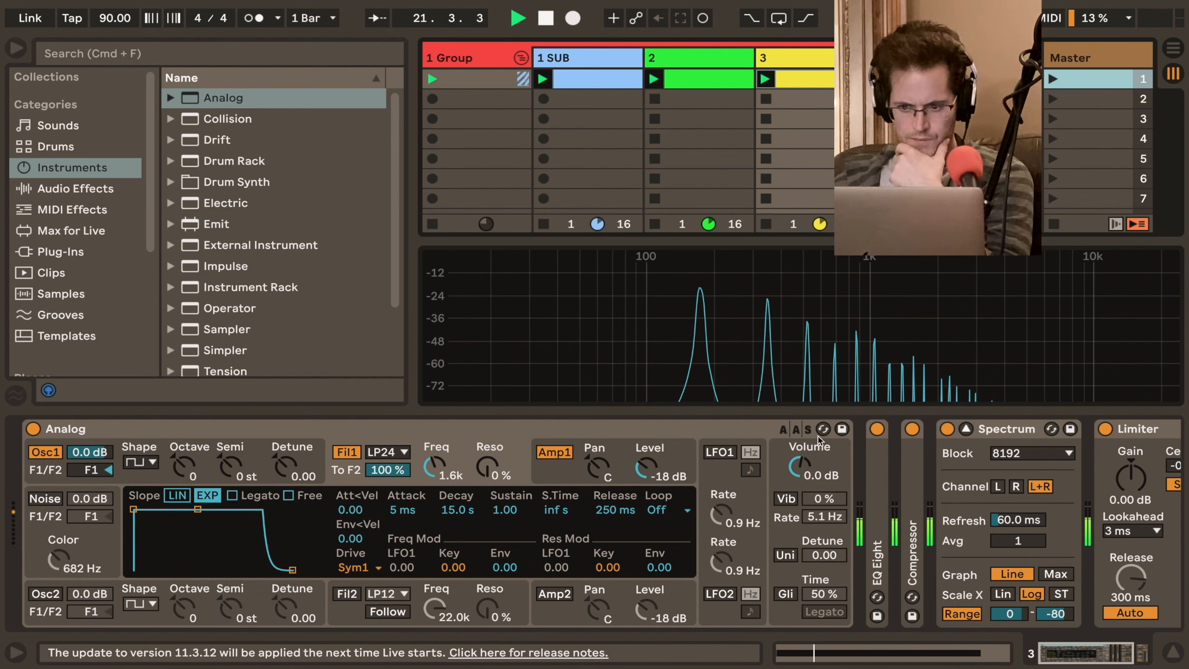
pyautogui.moveTo(657, 472)
pyautogui.mouseDown()
pyautogui.moveTo(657, 445)
pyautogui.moveTo(658, 464)
pyautogui.mouseUp()
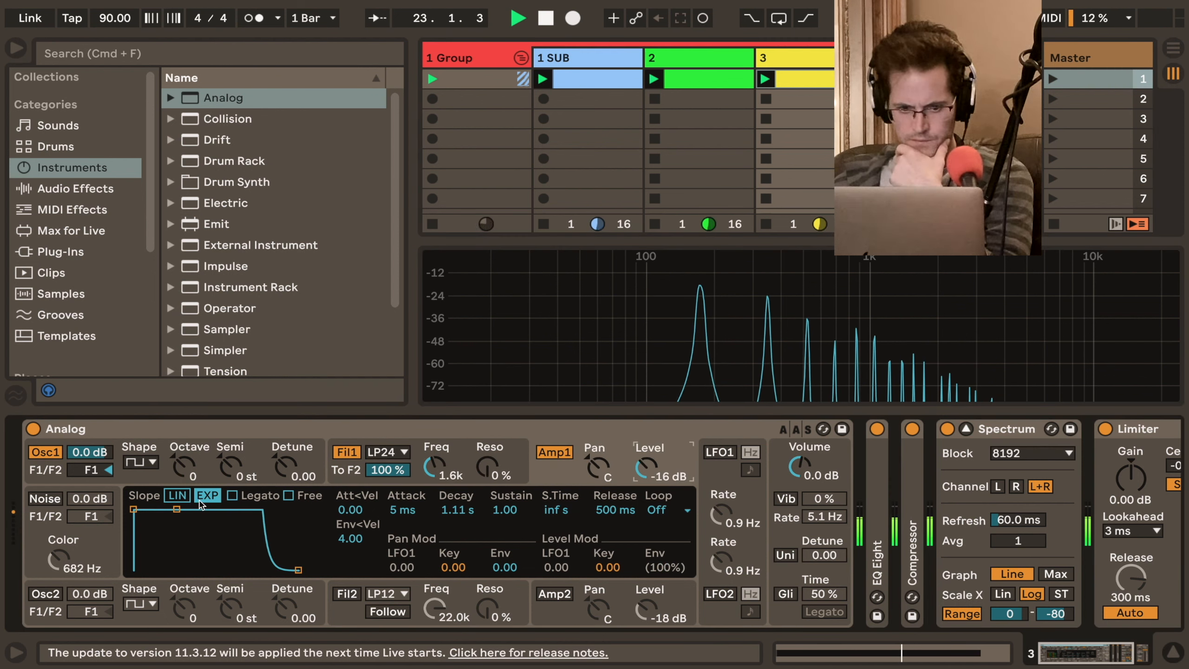
# Enable Osc2 in track 3's Analog and set its detune to -0.06
pyautogui.click(52, 594)
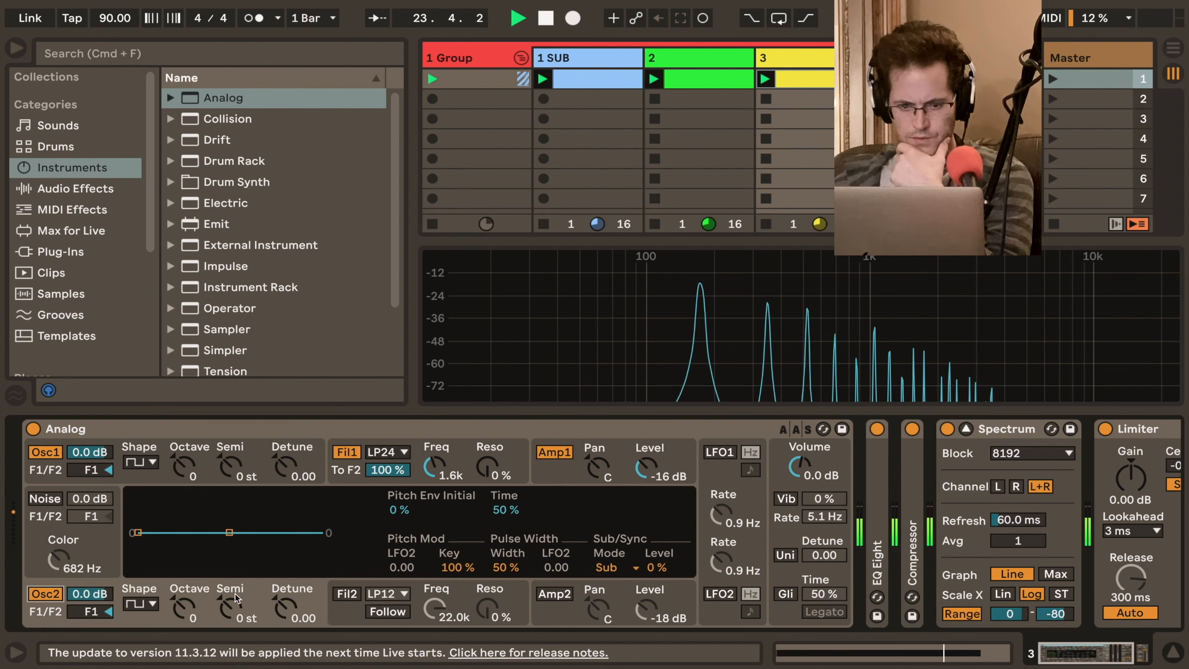
pyautogui.moveTo(281, 605); pyautogui.dragTo(285, 607)
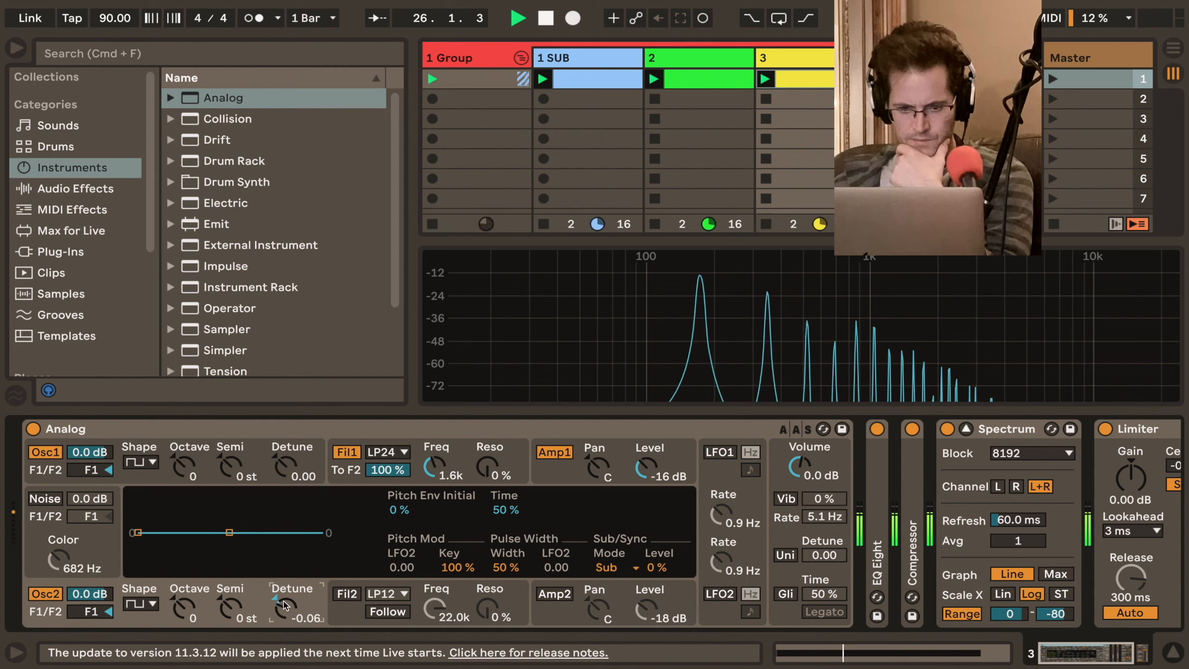
# Set Osc1's detune to 0.02 in track 3's Analog
pyautogui.moveTo(284, 466); pyautogui.dragTo(284, 465)
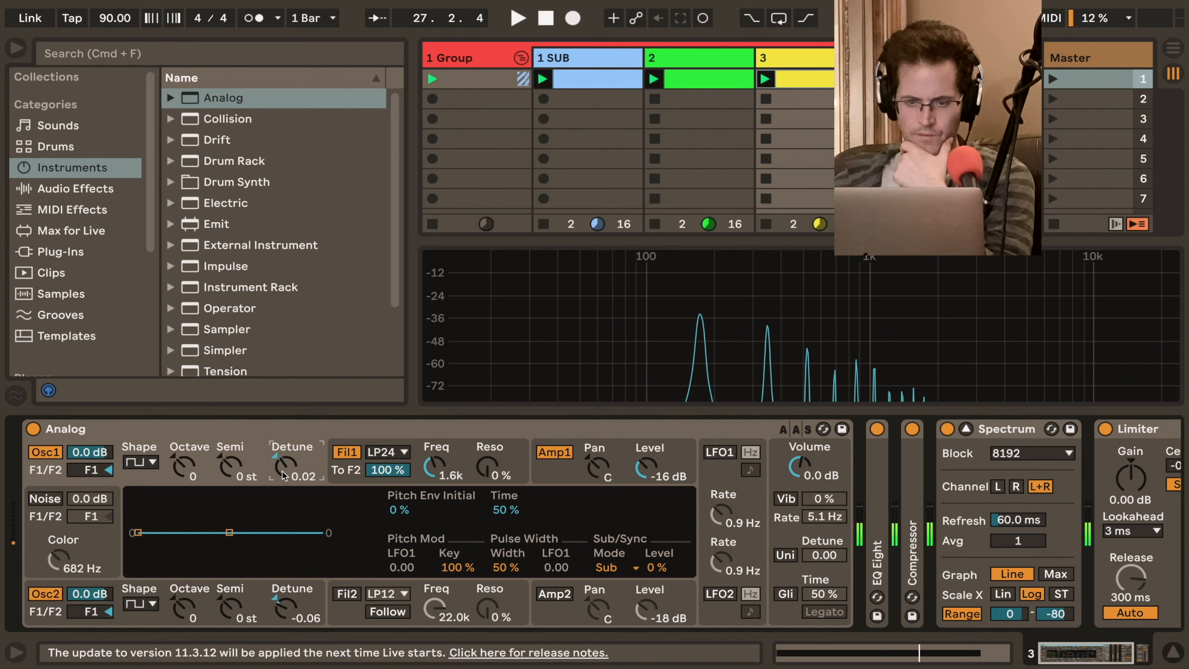
# Extend the A#0 note in the SUB track's clip to the end of the four-bar loop with Legato
pyautogui.click(570, 80)
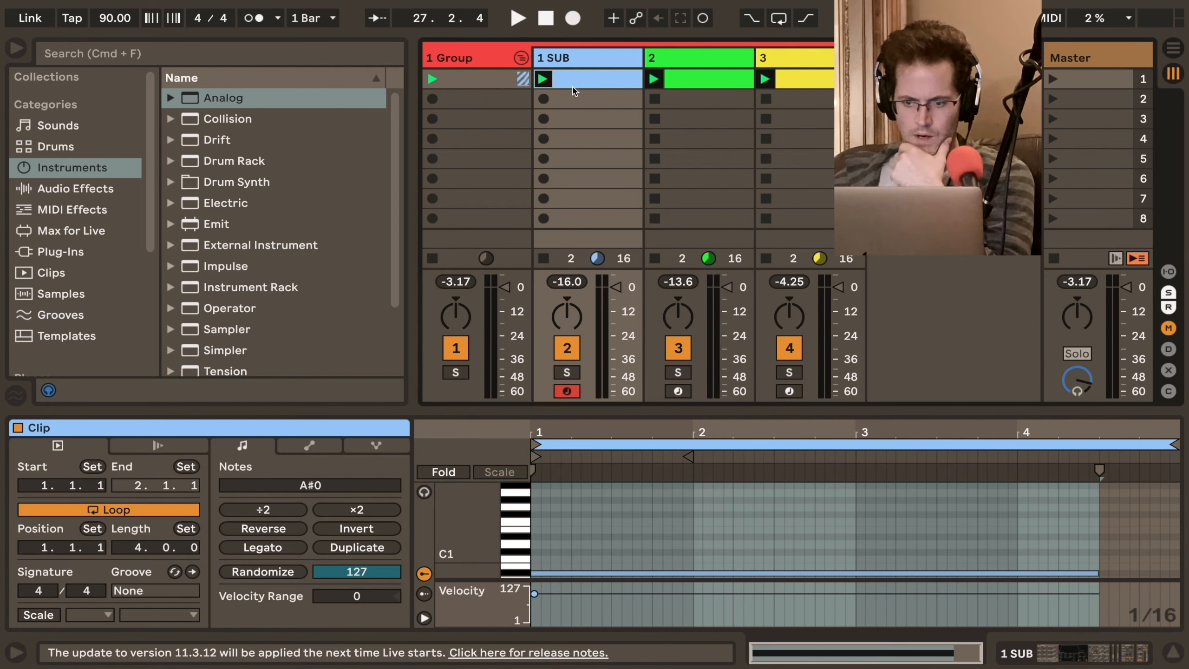
pyautogui.click(905, 540)
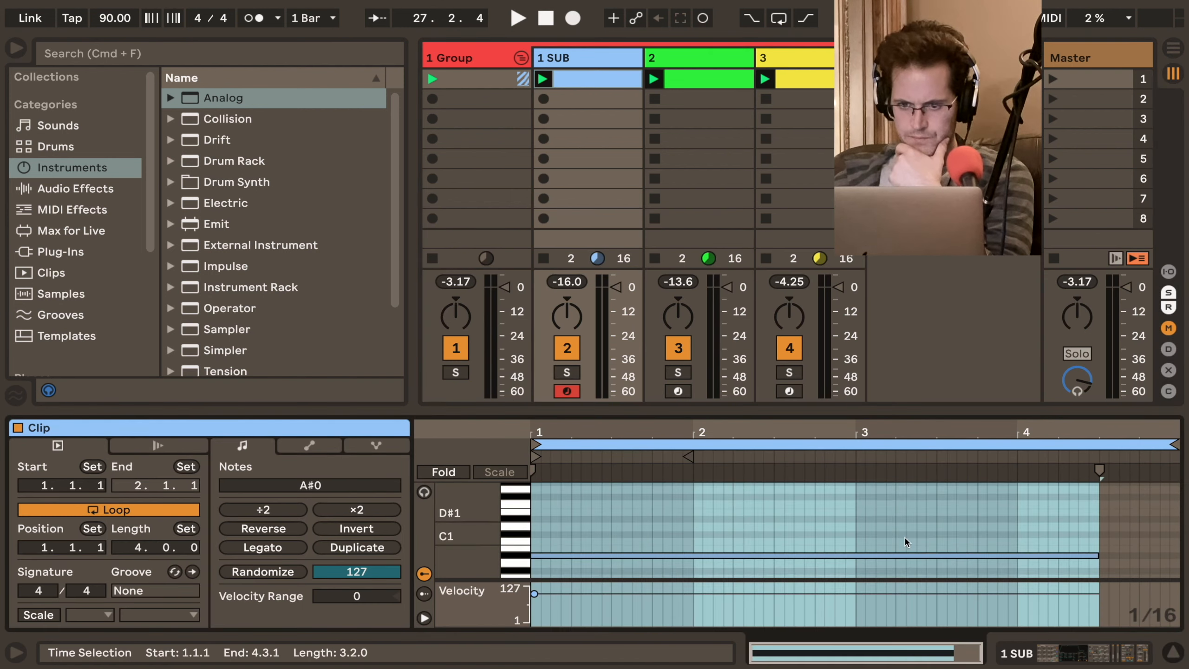
pyautogui.click(894, 522)
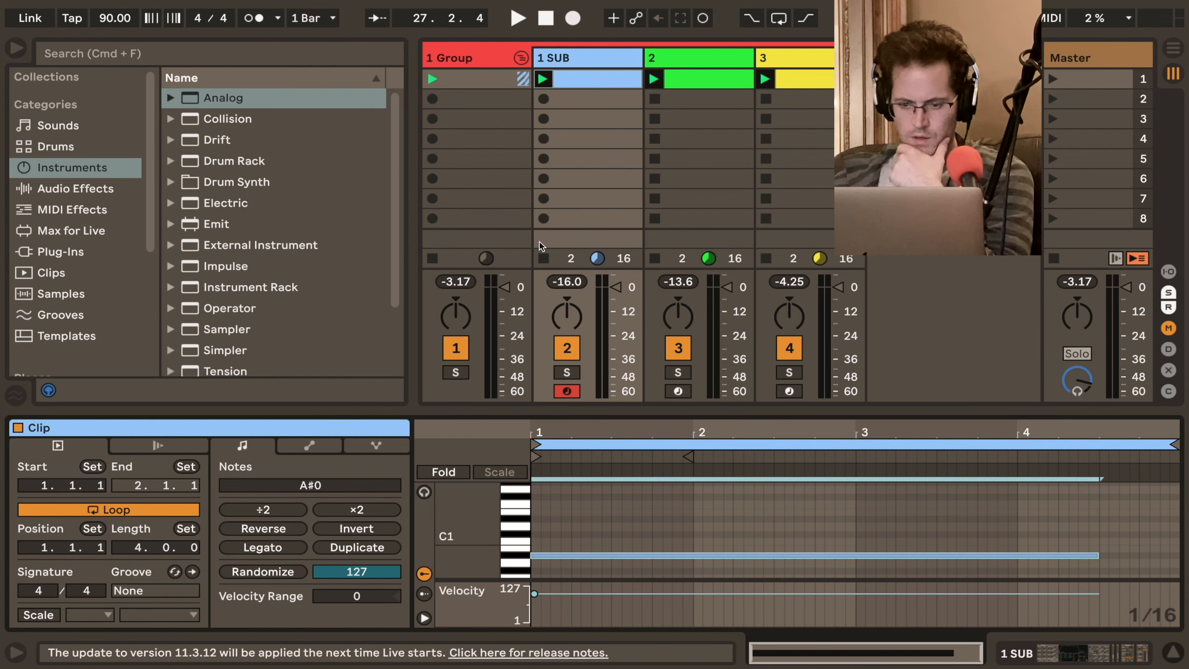
pyautogui.click(283, 546)
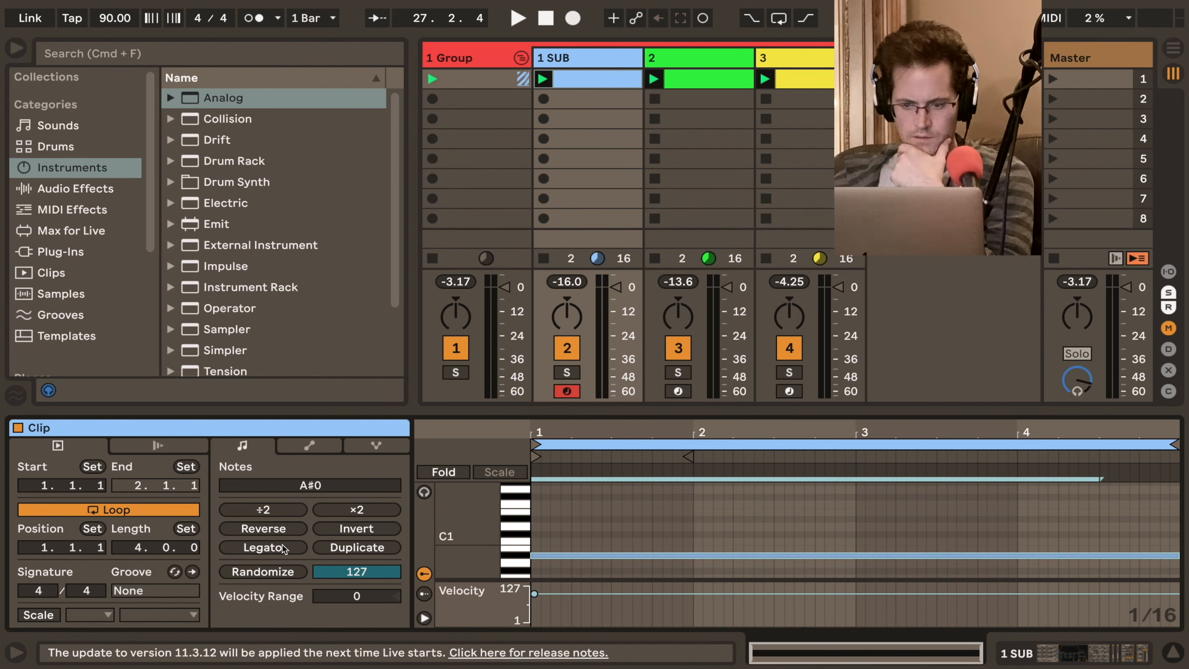
# Extend the A#1 note in track 2's clip to the loop end with Legato, removing the stray B1 note
pyautogui.click(693, 85)
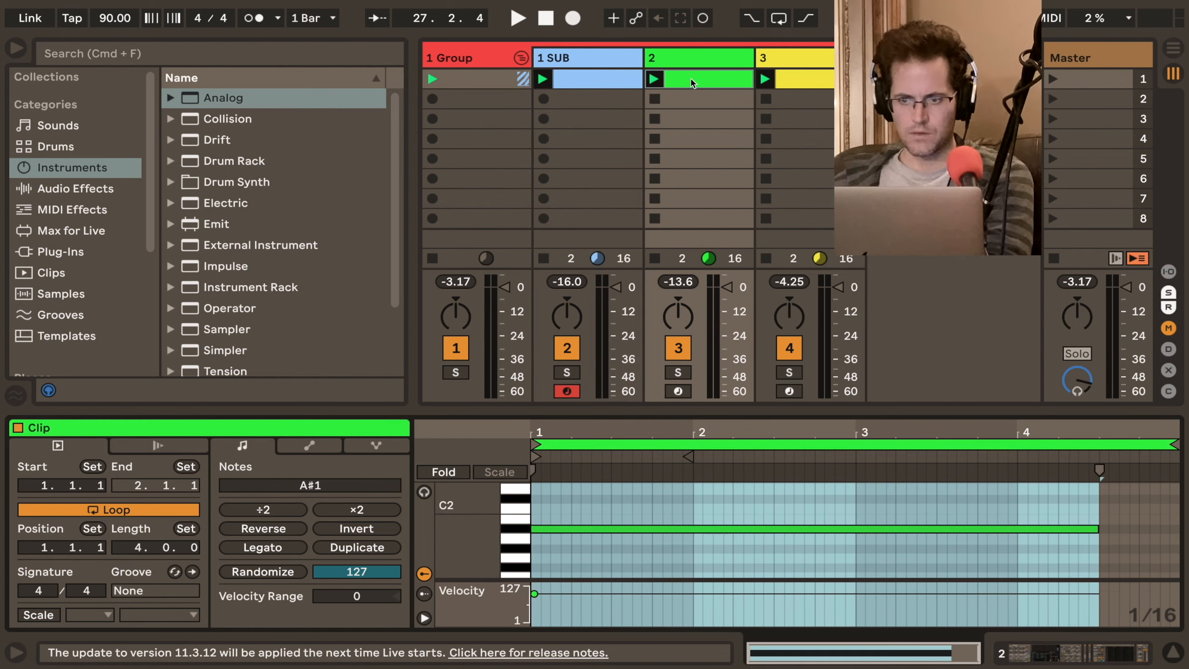
pyautogui.doubleClick(725, 519)
pyautogui.moveTo(729, 531); pyautogui.dragTo(724, 542)
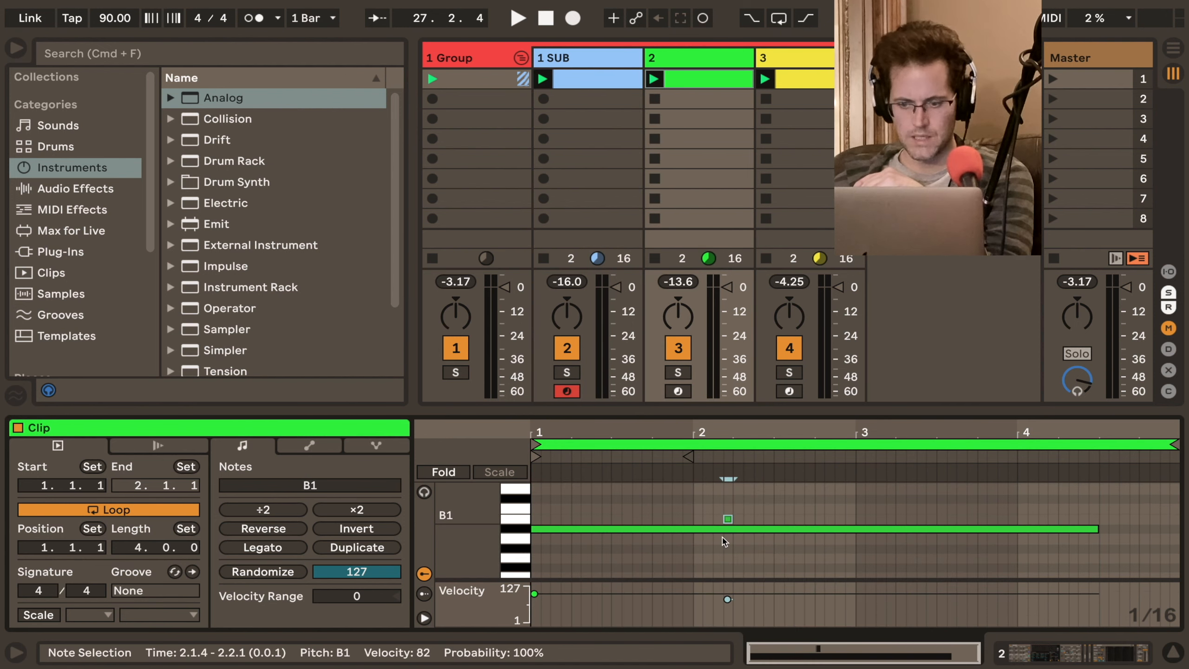
pyautogui.press('Delete')
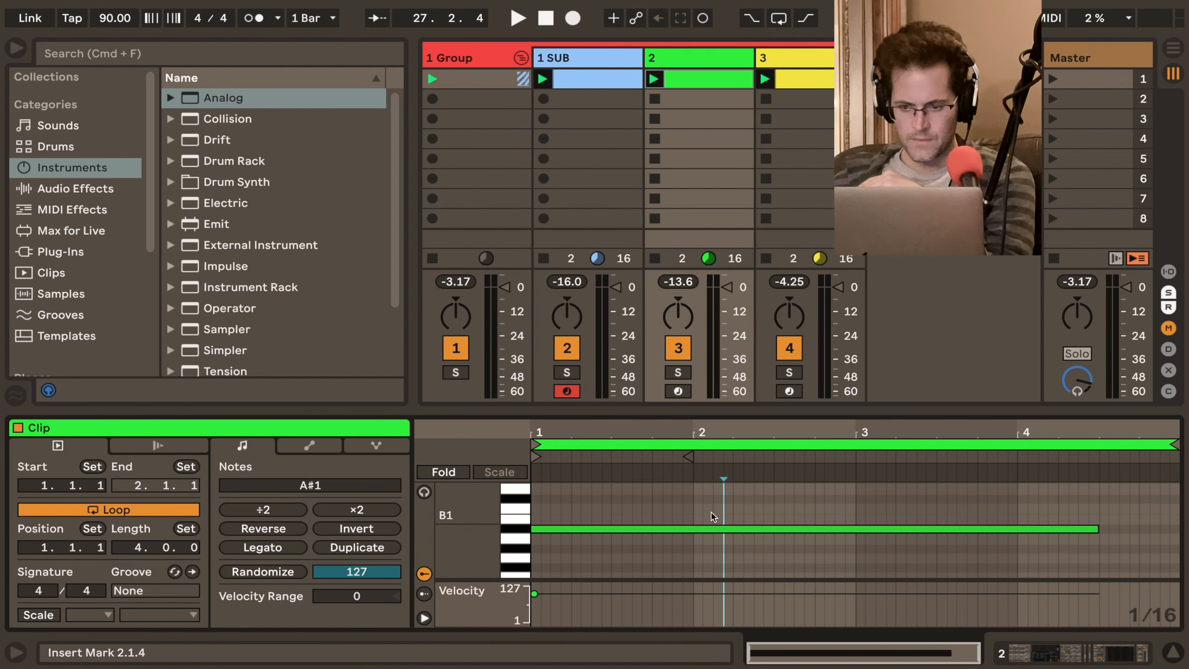
pyautogui.click(714, 528)
pyautogui.click(293, 553)
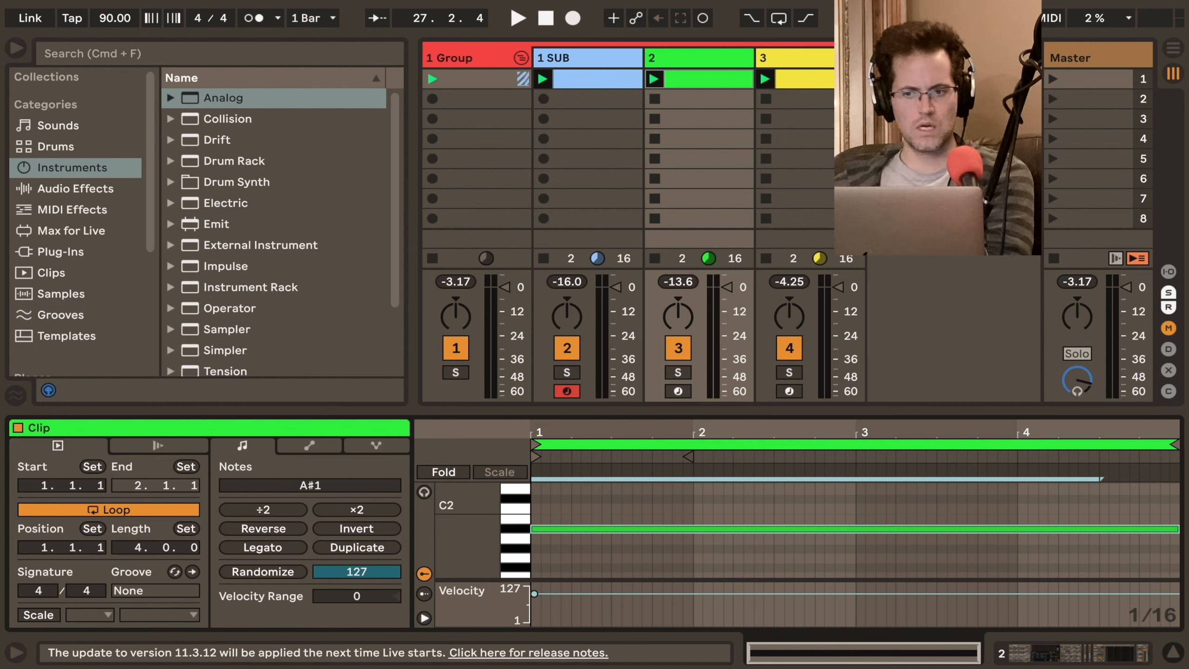
# Extend the F2 note in track 3's clip to the loop end with Legato
pyautogui.click(840, 79)
pyautogui.click(728, 505)
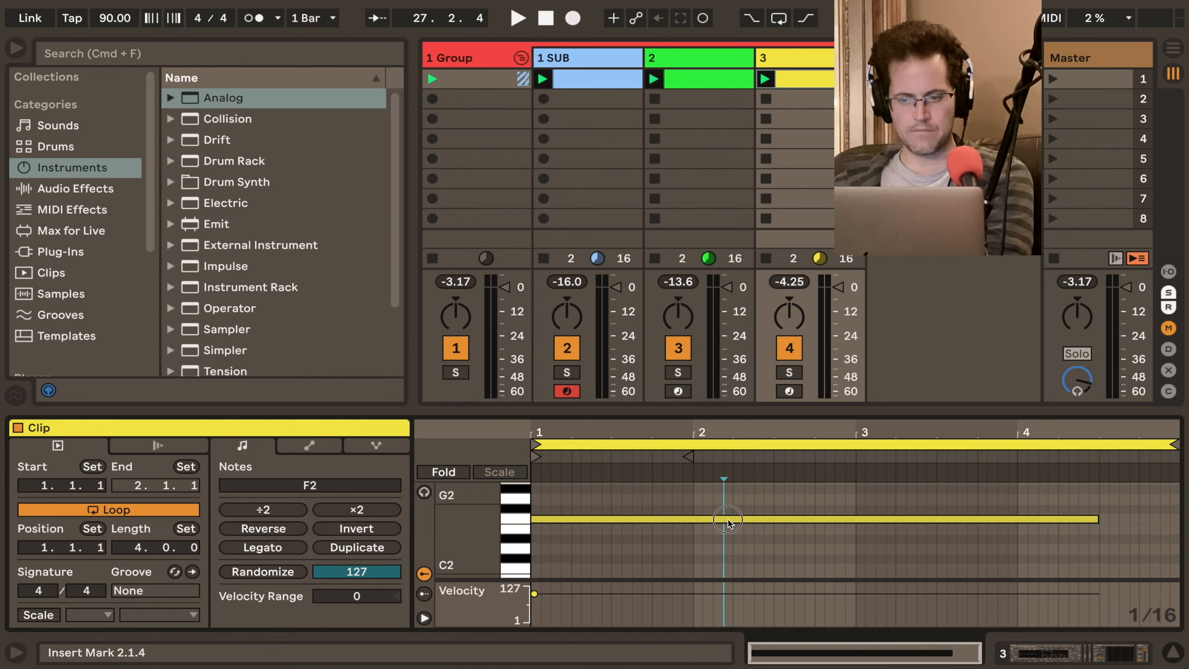
pyautogui.click(728, 520)
pyautogui.click(282, 548)
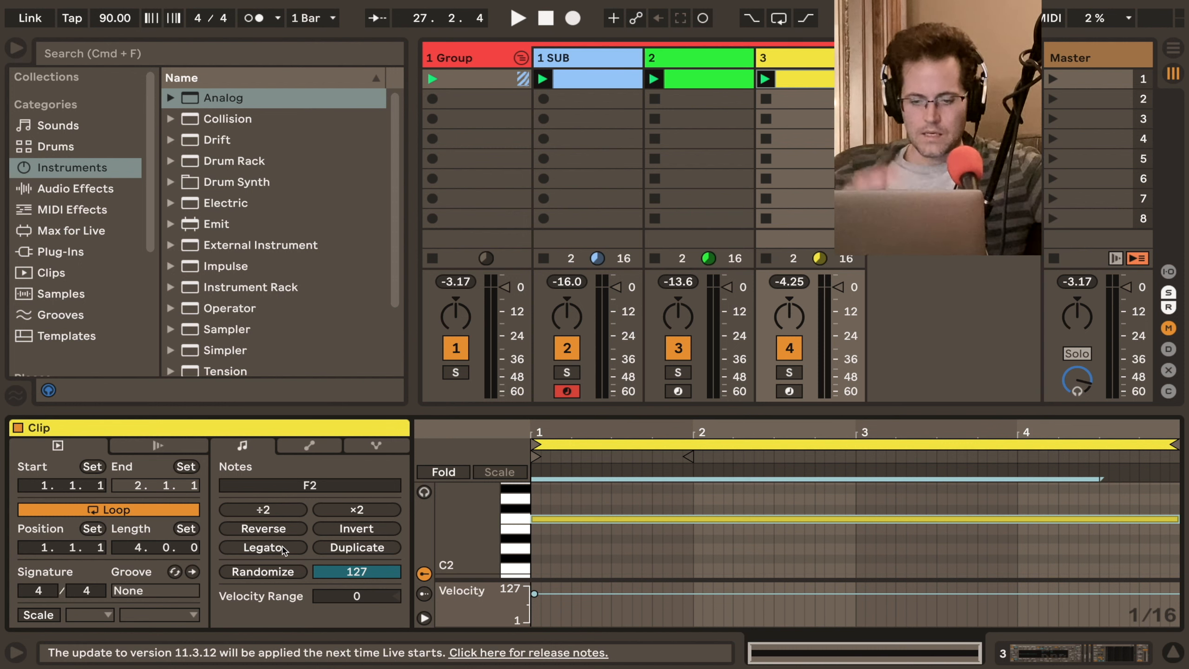
# Launch scene 1 and set the Filter 1 resonance in track 3's Analog to 11%
pyautogui.click(1049, 78)
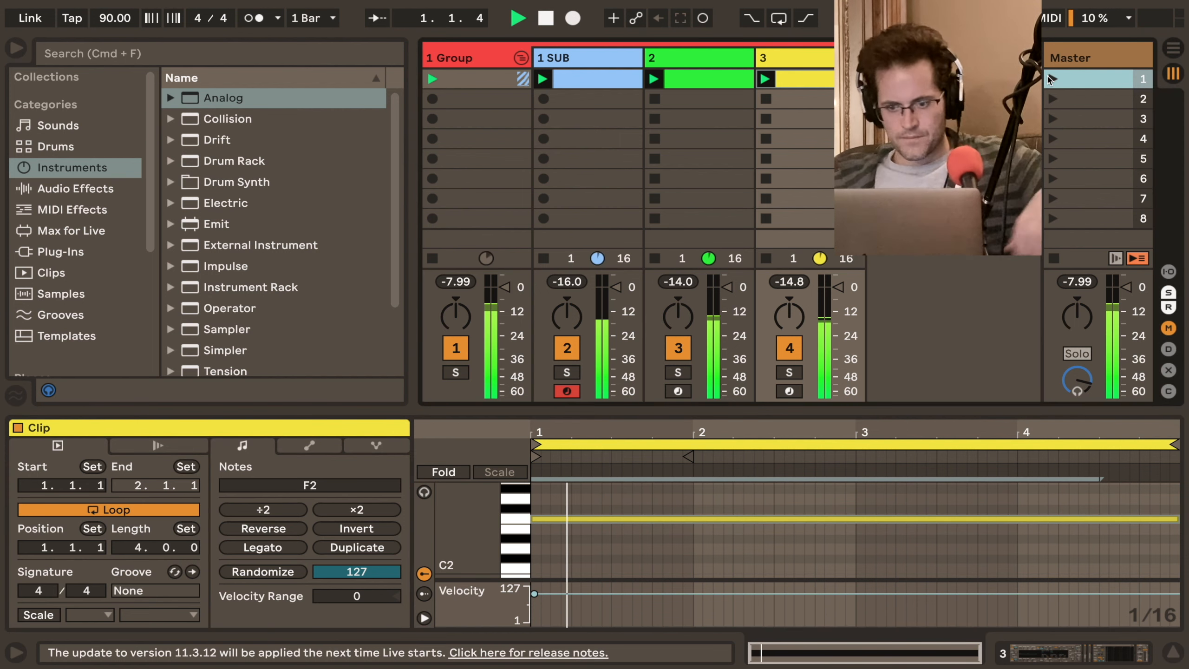
pyautogui.hotkey('shift', 'Tab')
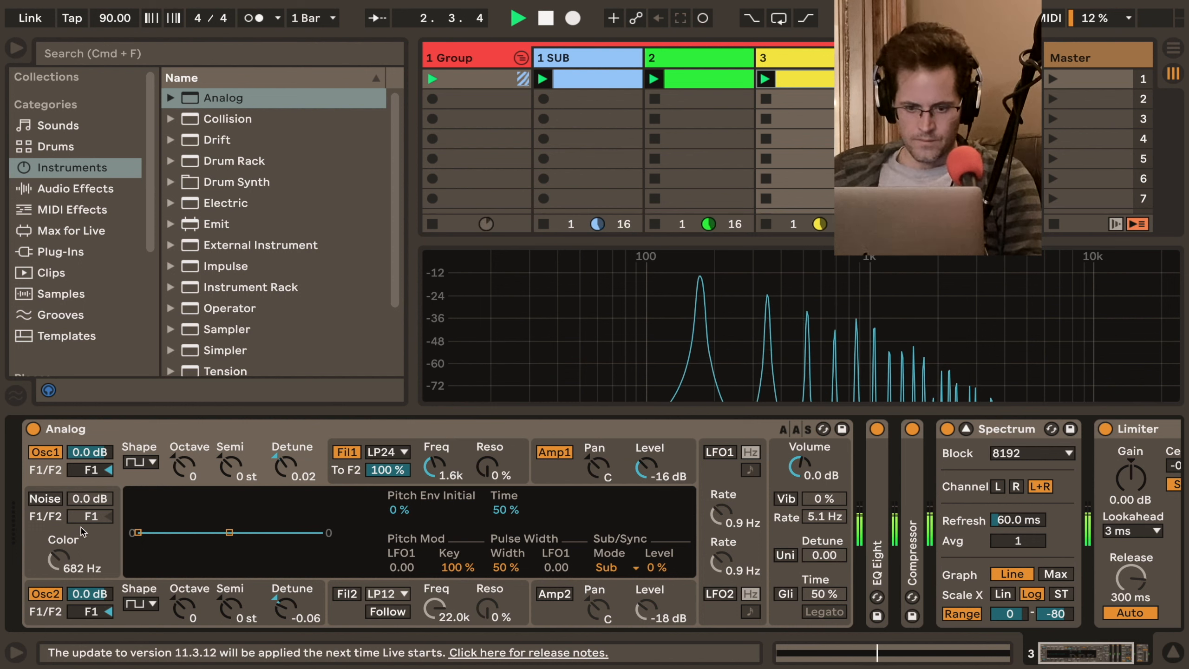
pyautogui.moveTo(487, 467)
pyautogui.mouseDown()
pyautogui.moveTo(487, 455)
pyautogui.moveTo(486, 474)
pyautogui.mouseUp()
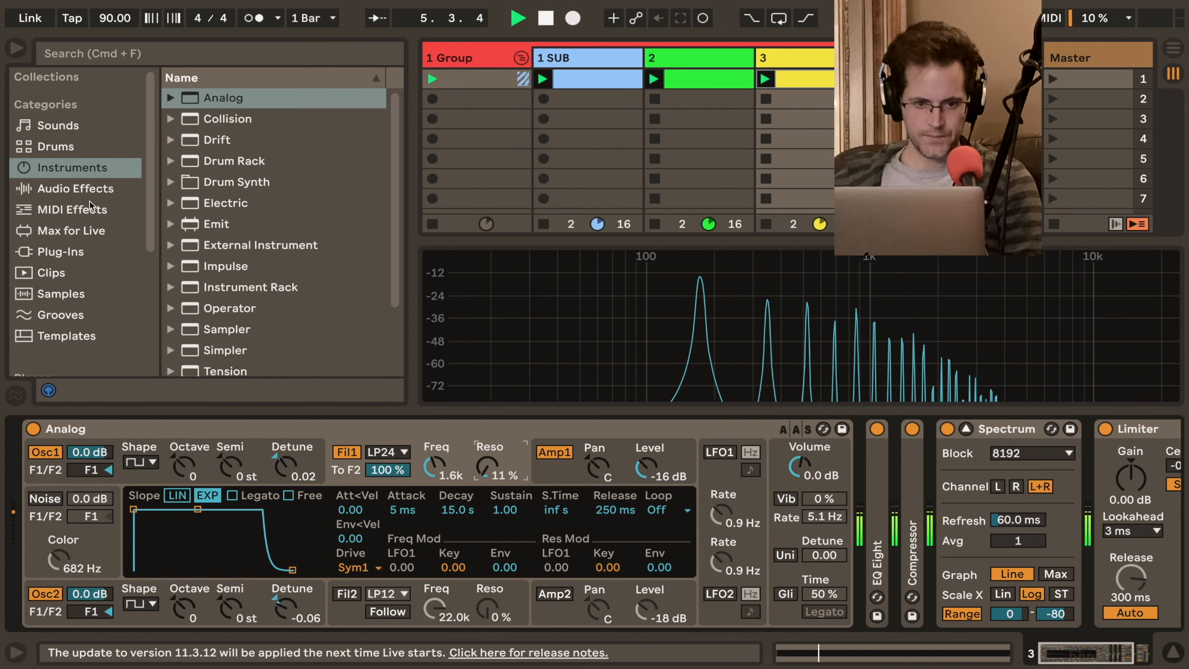
# Add an LFO audio effect after Analog on track 3 and map it to Analog's F1 Freq
pyautogui.click(90, 192)
pyautogui.scroll(-10, 246, 239)
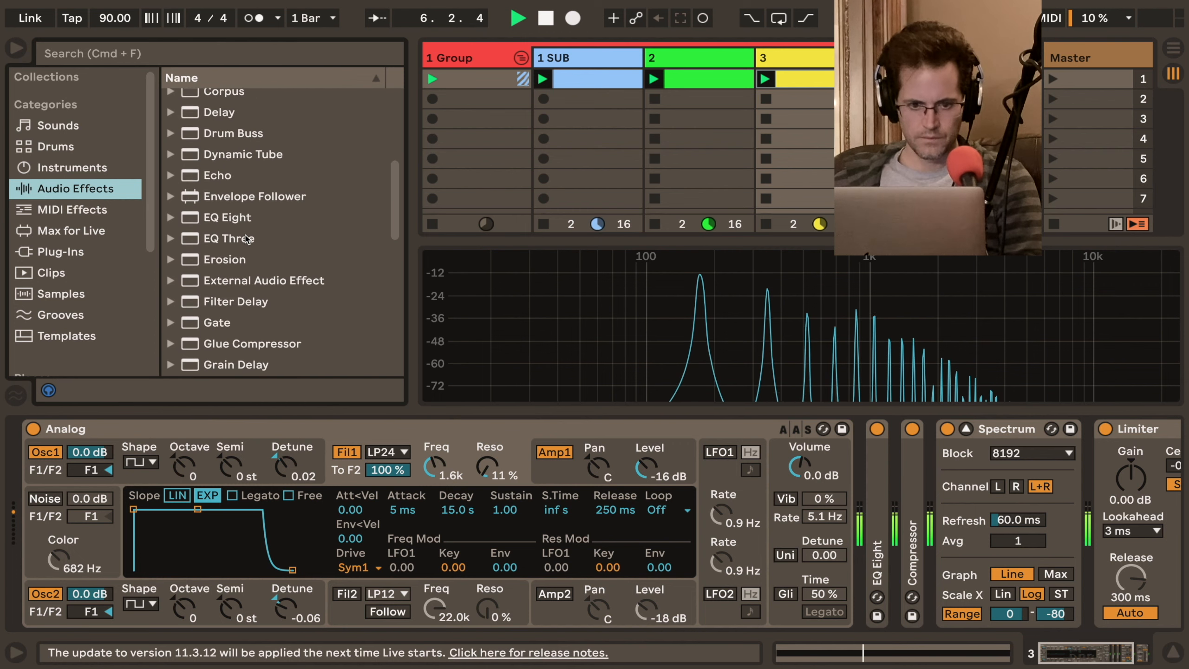
pyautogui.scroll(-8, 234, 244)
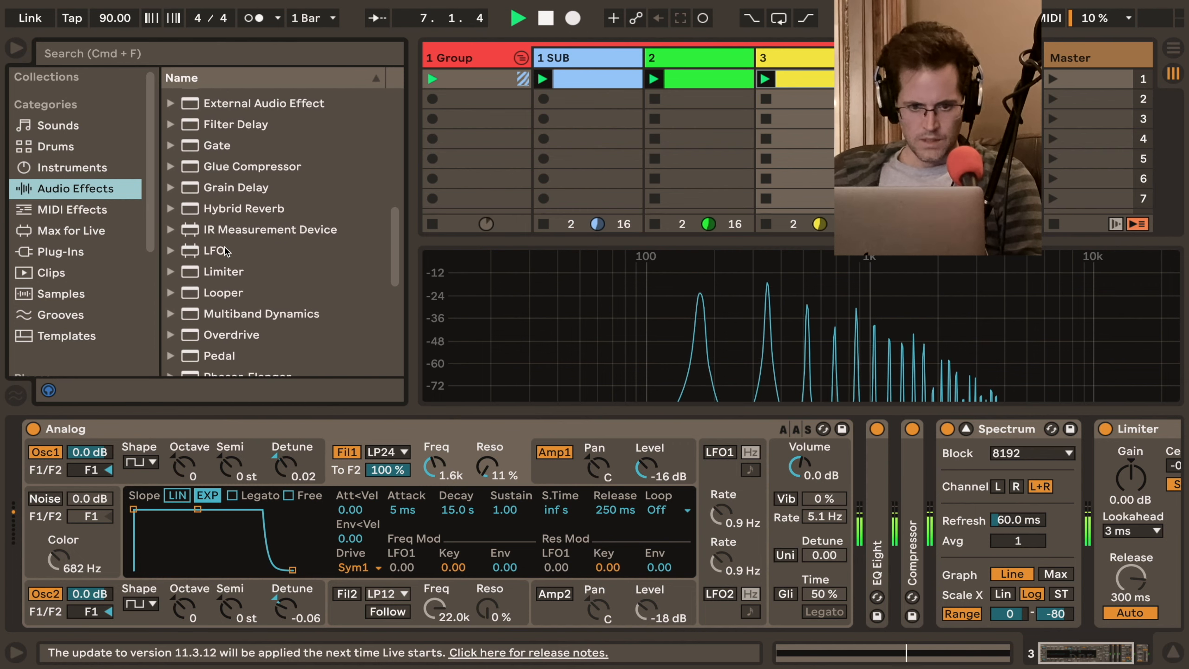
pyautogui.moveTo(219, 251); pyautogui.dragTo(878, 469)
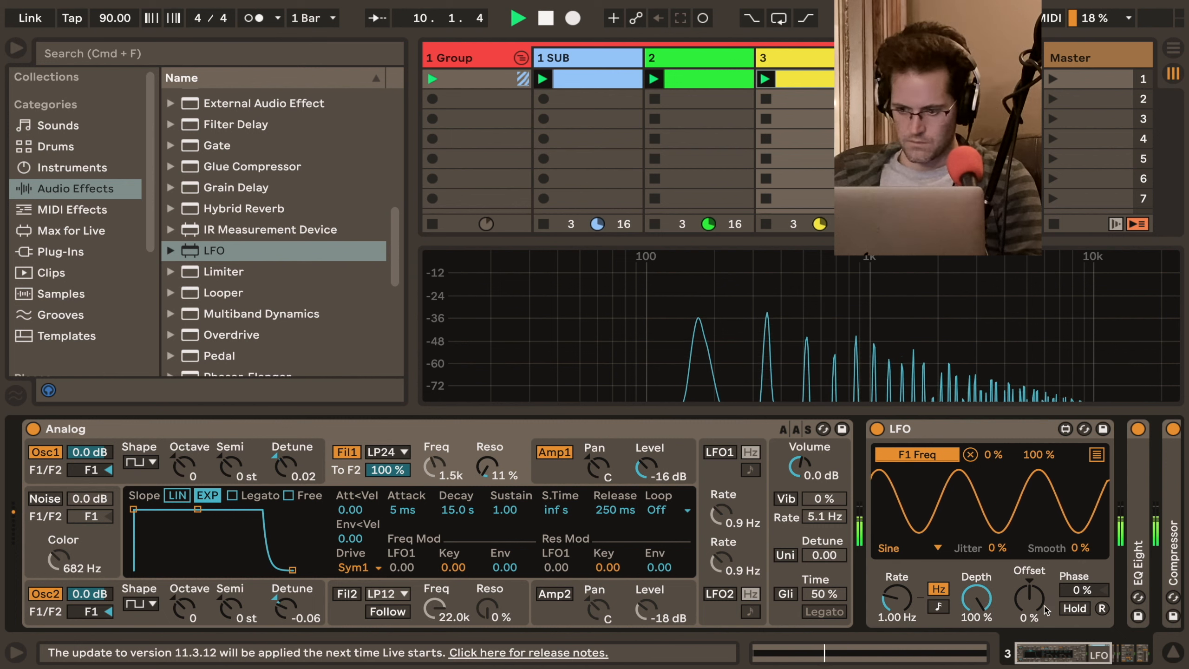
# Set the LFO's rate to 1.69 Hz and its depth to 22.0% while the scene plays
pyautogui.moveTo(884, 603); pyautogui.dragTo(886, 571)
pyautogui.moveTo(973, 612); pyautogui.dragTo(974, 631)
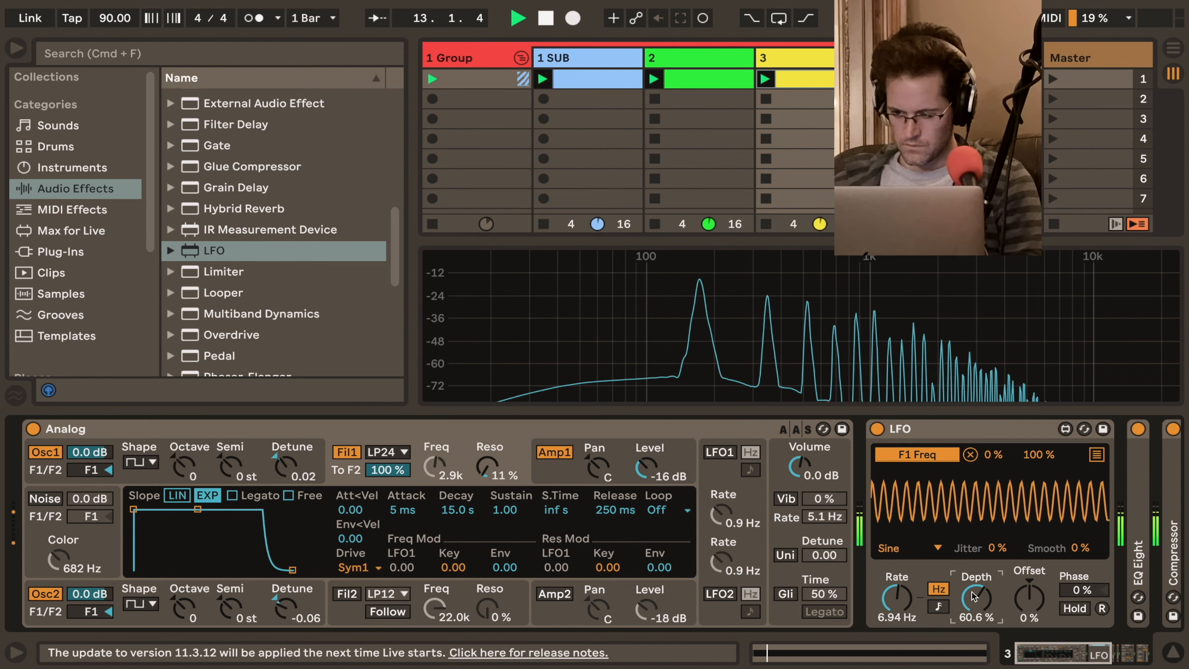
pyautogui.moveTo(972, 592); pyautogui.dragTo(974, 625)
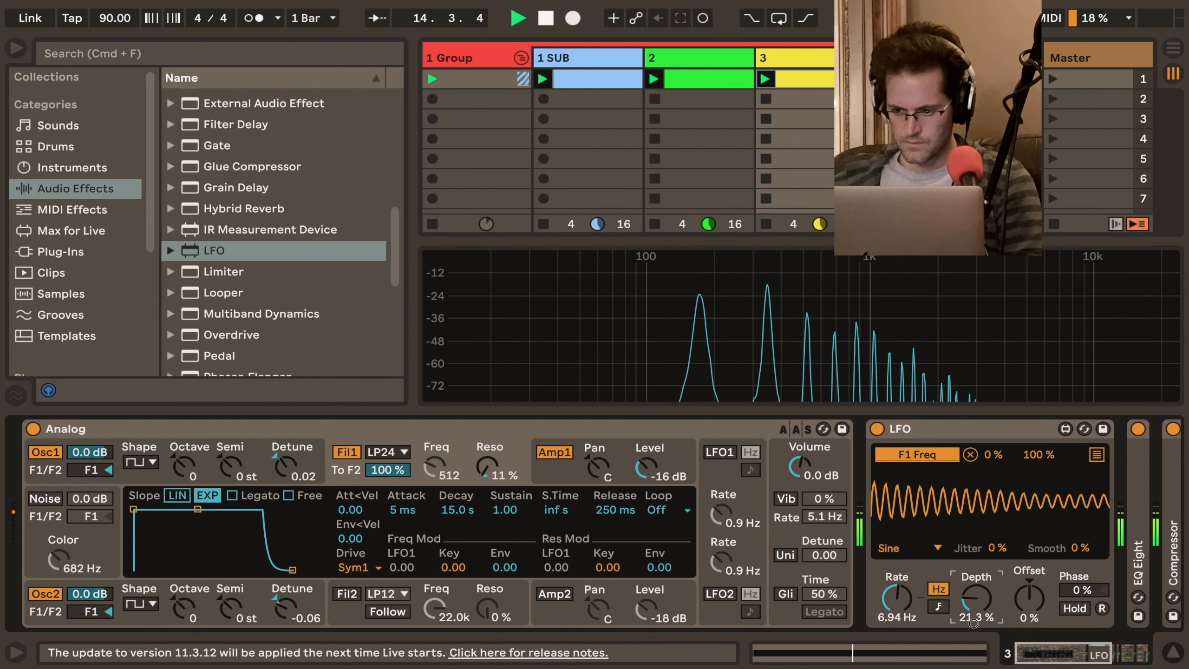
pyautogui.moveTo(896, 596)
pyautogui.mouseDown()
pyautogui.moveTo(897, 607)
pyautogui.moveTo(888, 587)
pyautogui.mouseUp()
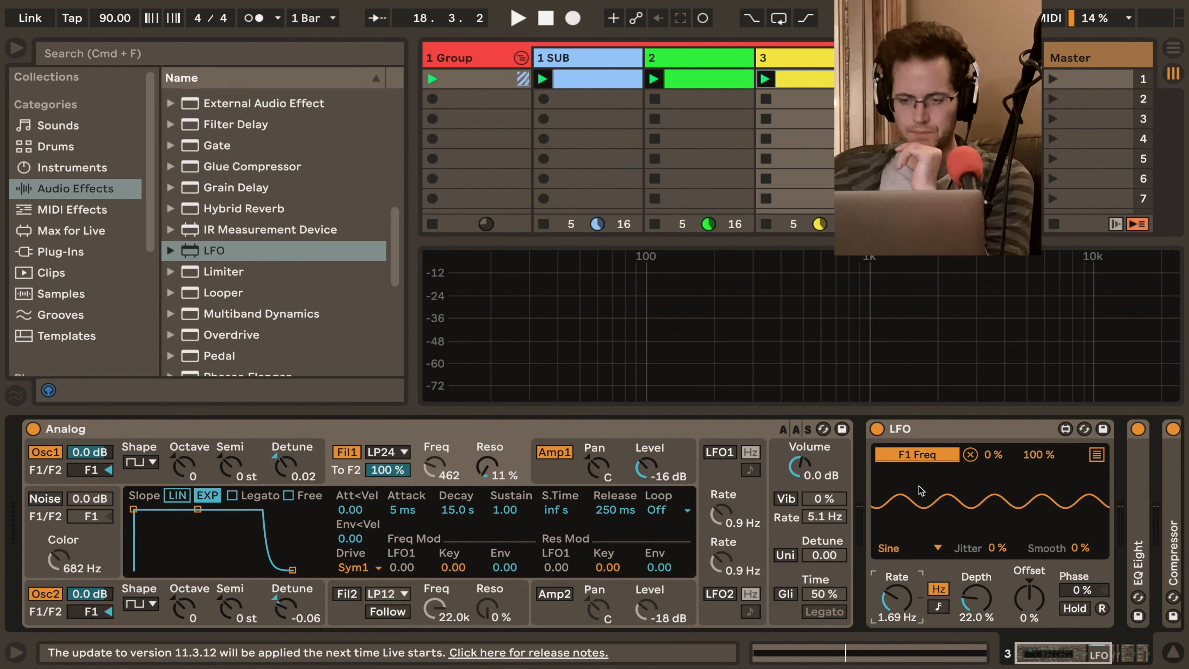
# Set the SUB clip's grid to 1/4 and shorten its A#0 note to end at 4.3.1
pyautogui.click(608, 77)
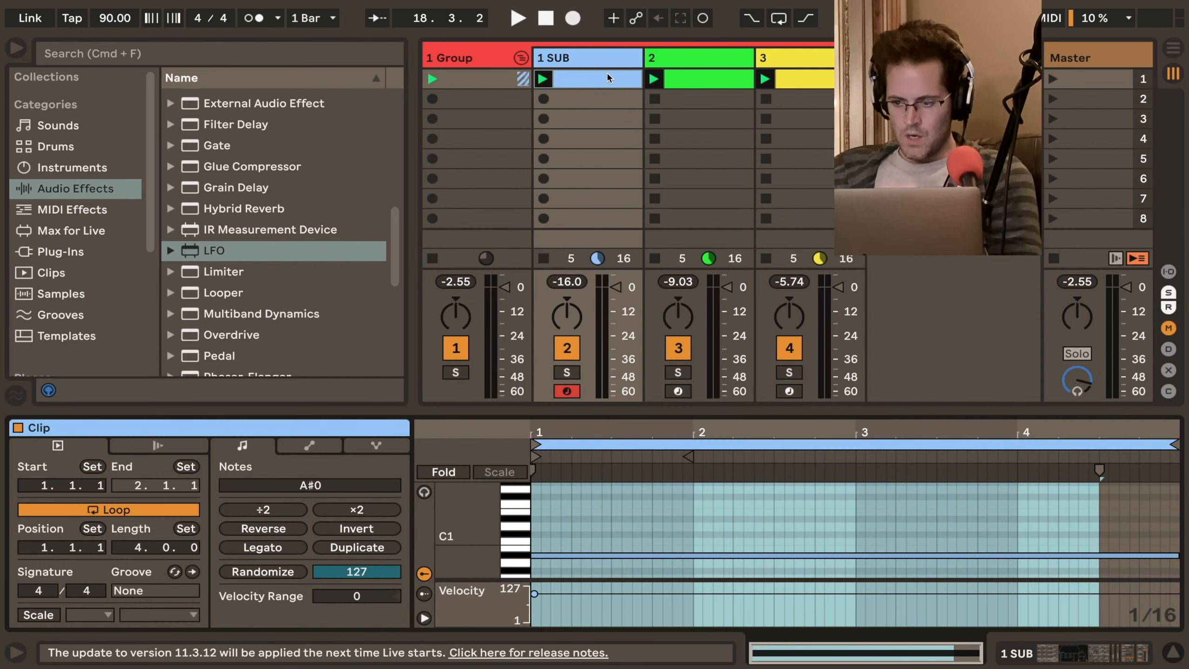
pyautogui.click(795, 501)
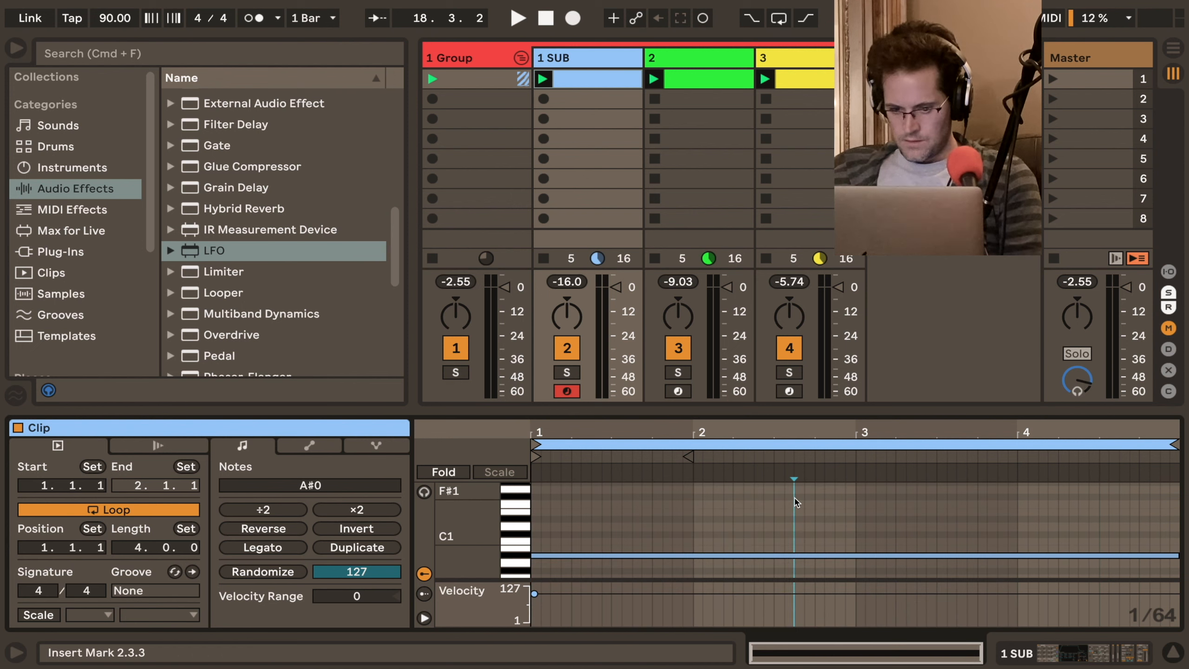
pyautogui.press('super+2')
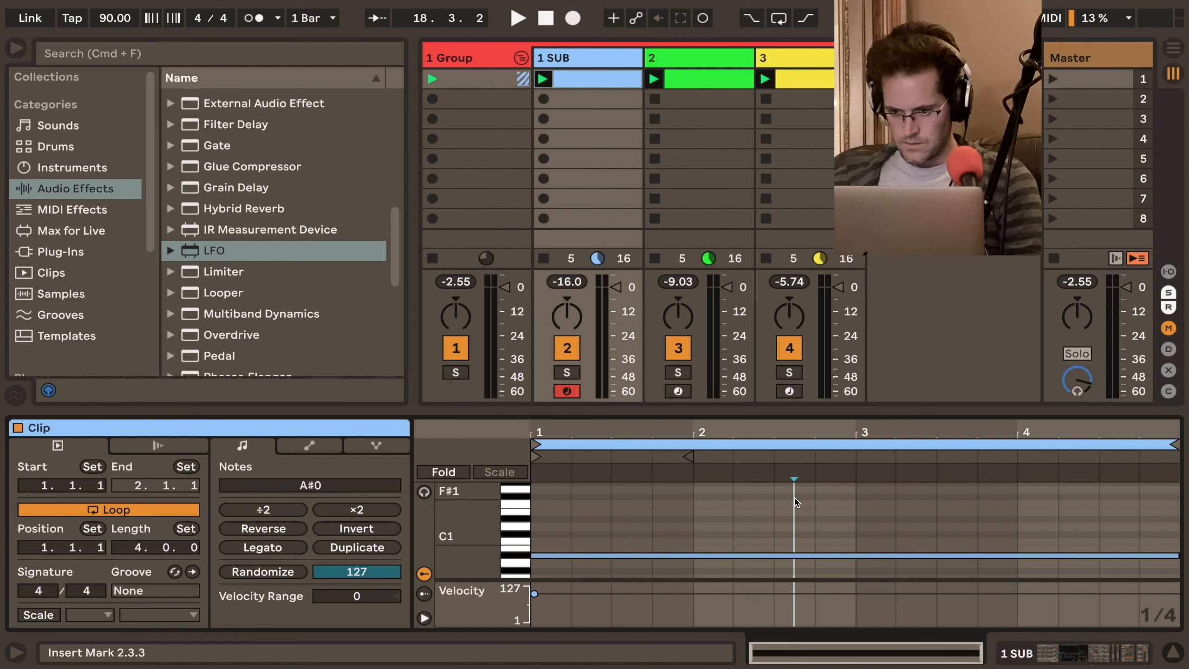
pyautogui.moveTo(1175, 555); pyautogui.dragTo(1099, 554)
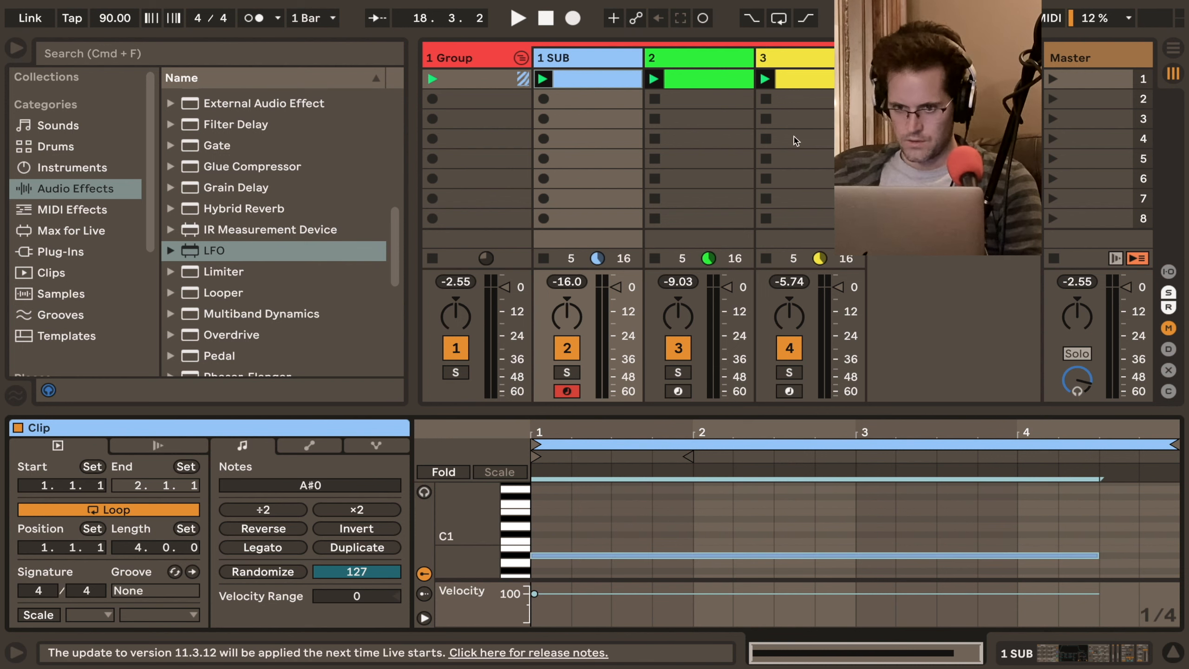
# Set the grid of track 2's clip to 1/4 and shorten its A#1 note to end at 4.3.1
pyautogui.click(712, 79)
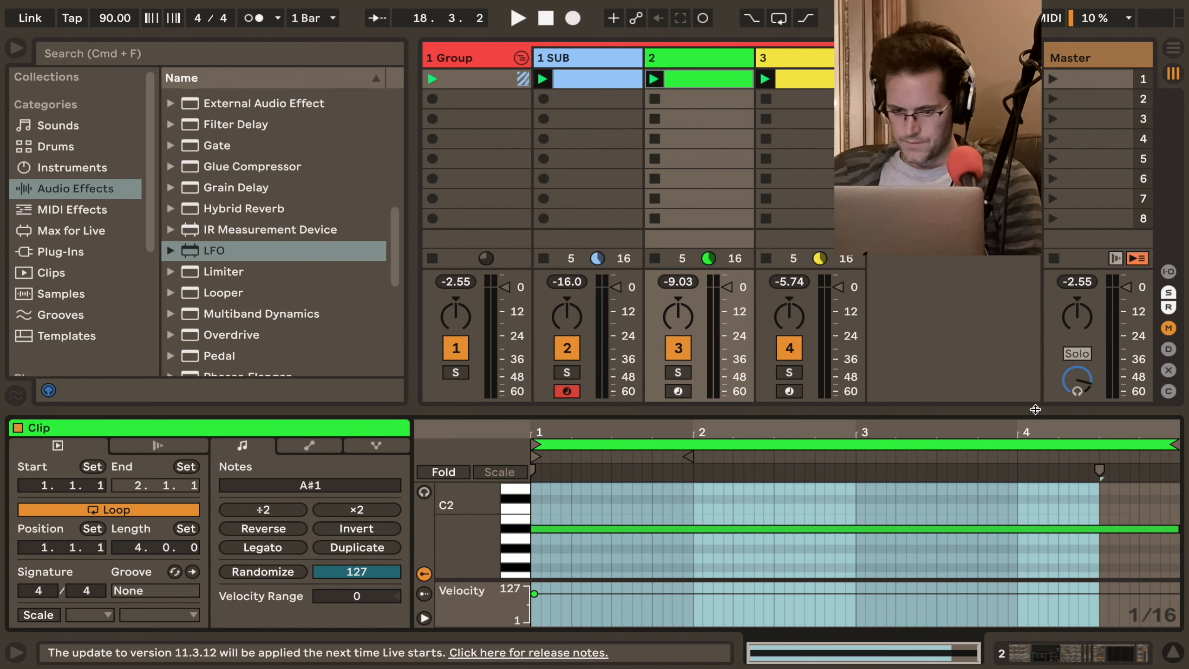
pyautogui.click(1051, 551)
pyautogui.press('super+2')
pyautogui.press('super+2')
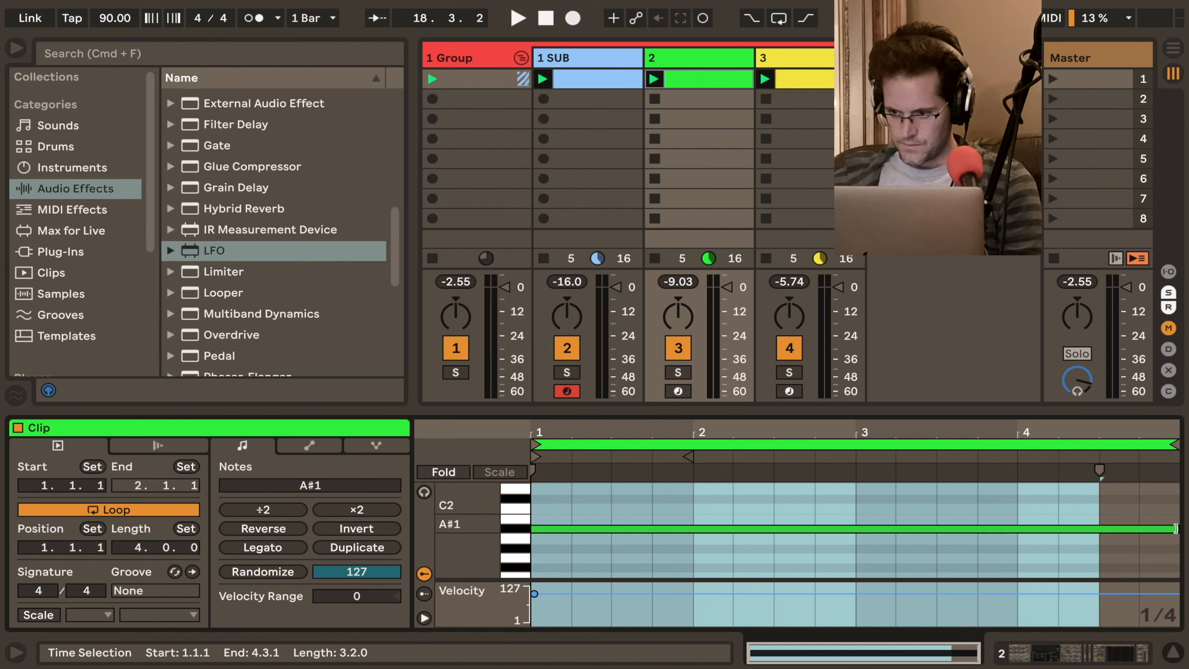
pyautogui.moveTo(1176, 528); pyautogui.dragTo(1099, 528)
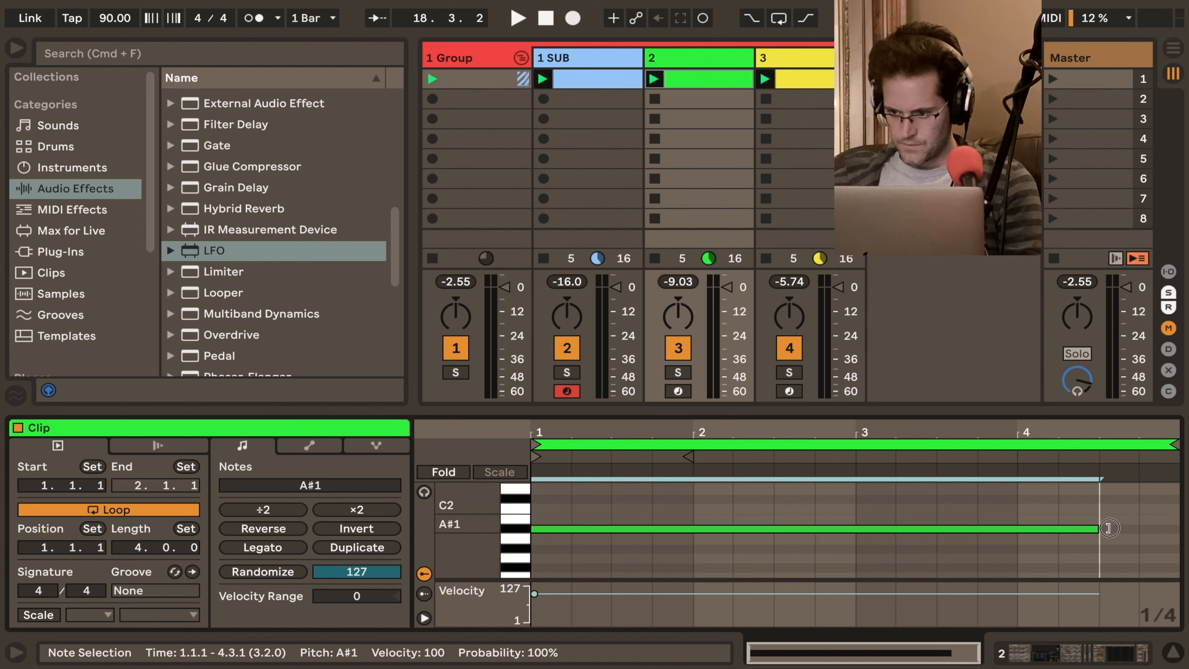
# Set the grid of track 3's clip to 1/4 and shorten its F2 note to end at 4.3.1
pyautogui.click(584, 75)
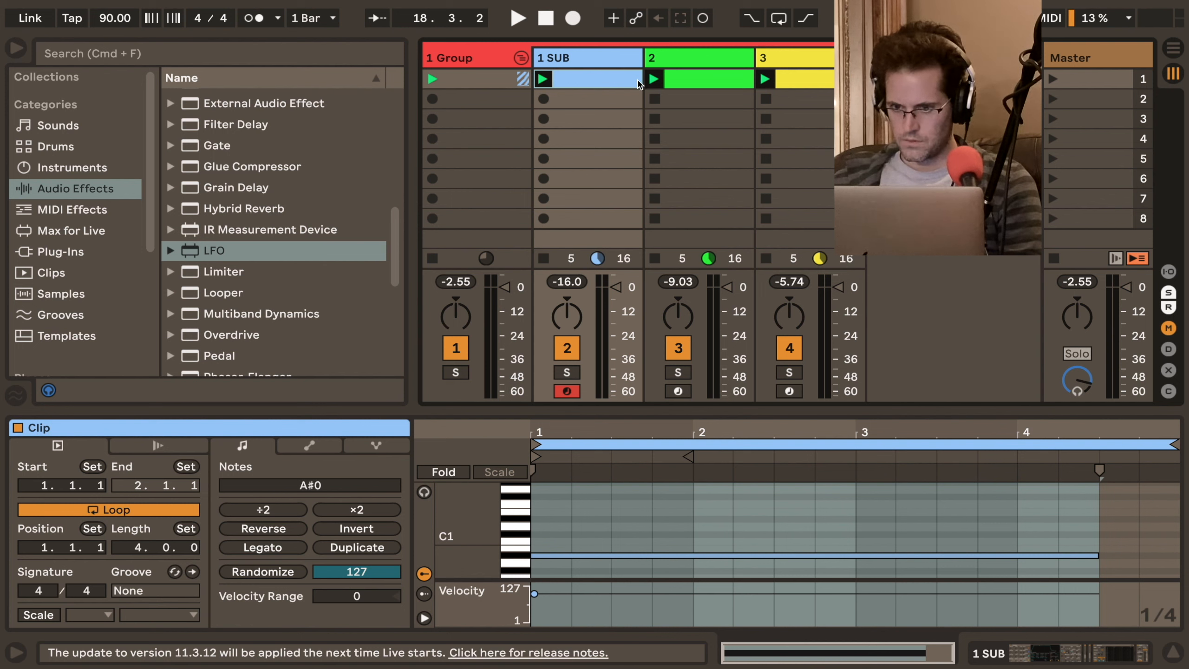
pyautogui.click(685, 84)
pyautogui.click(777, 80)
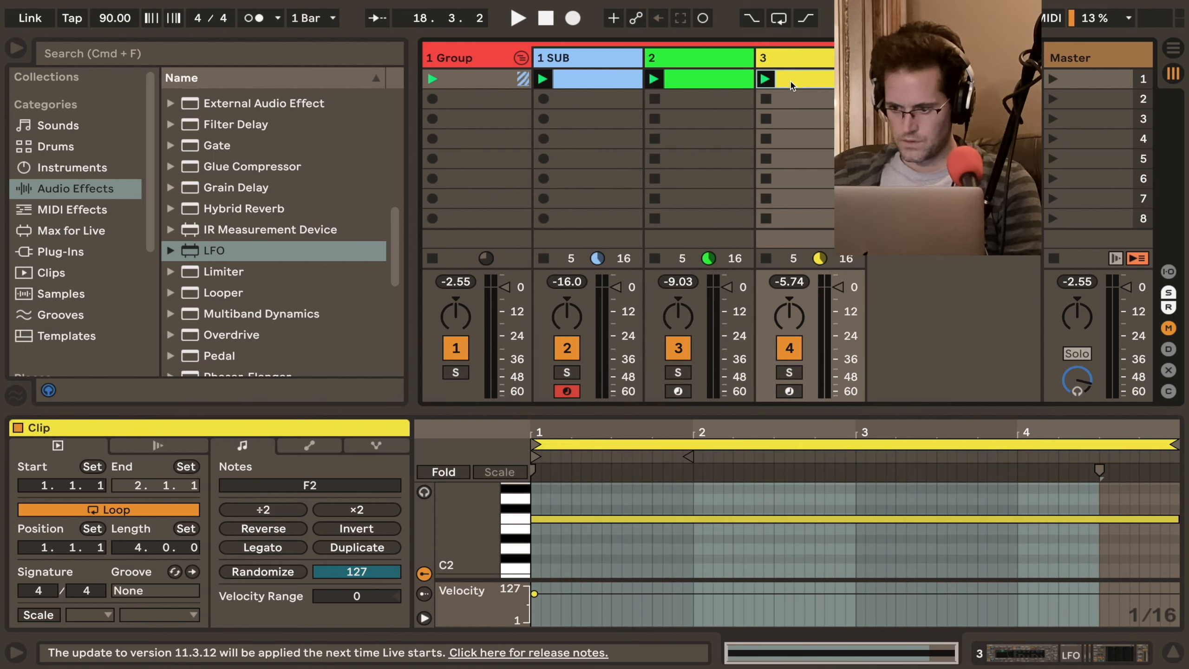
pyautogui.rightClick(831, 538)
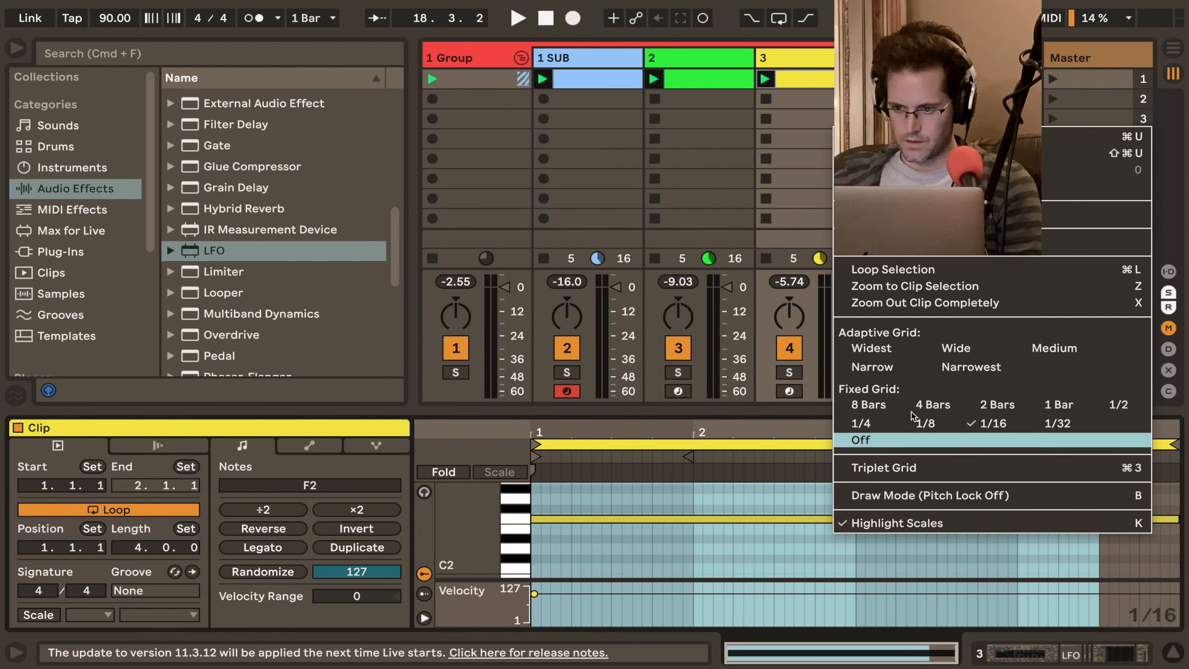
pyautogui.click(861, 427)
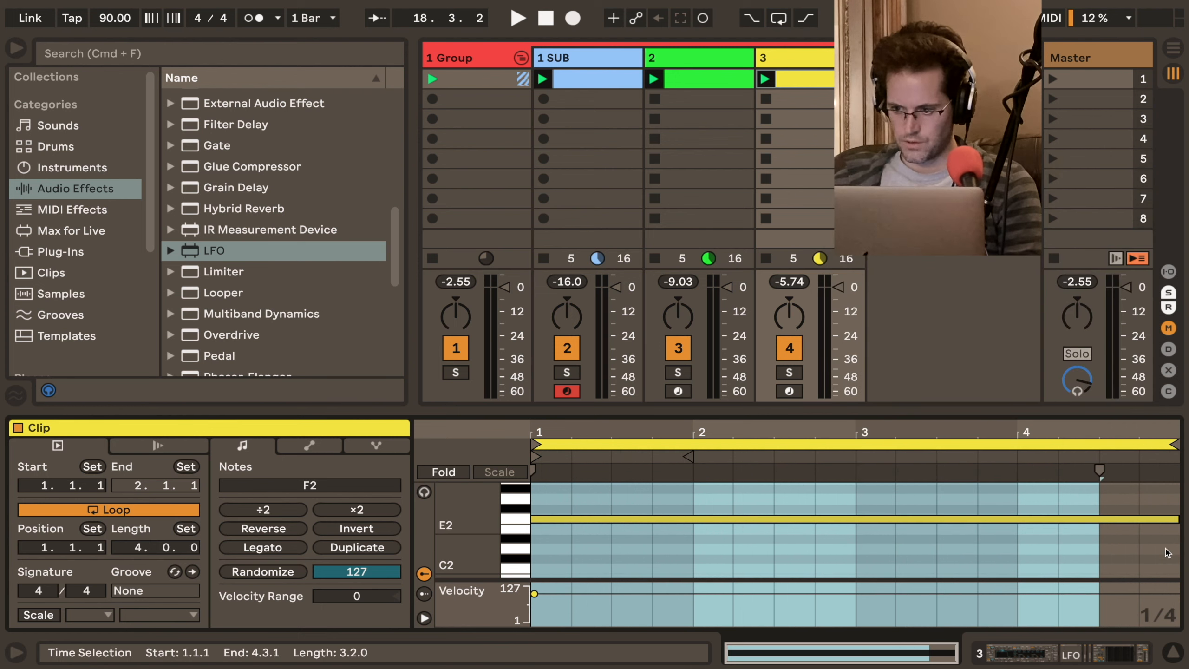
pyautogui.click(1103, 519)
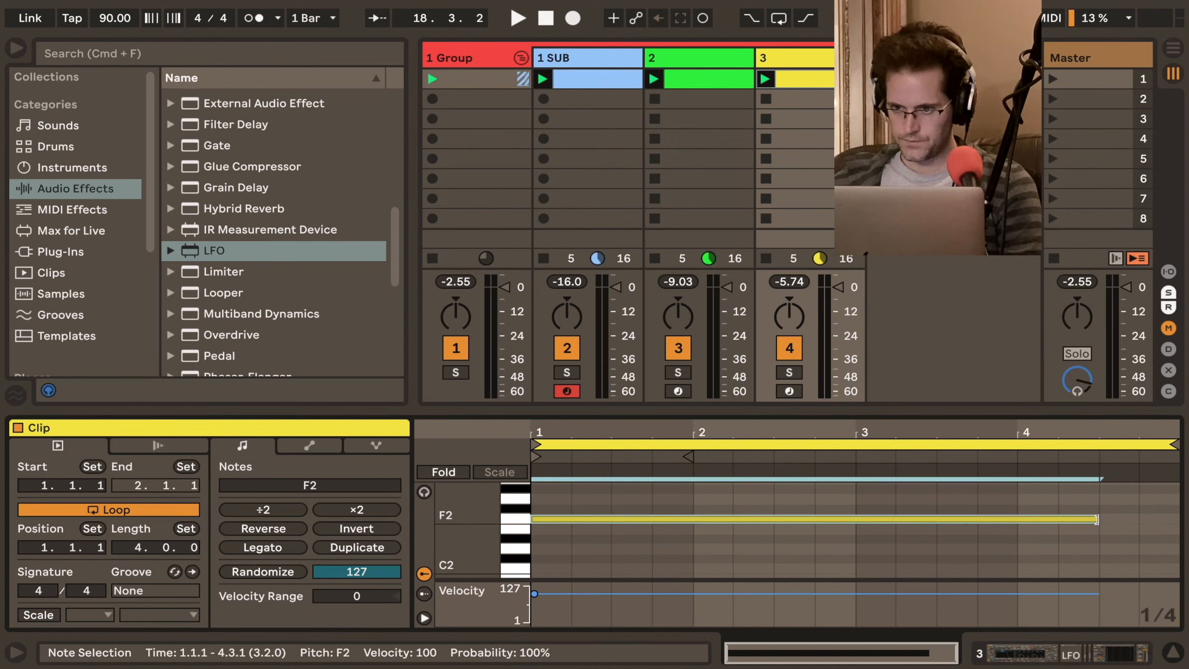
# Set the Amp1 envelope release in track 3's Analog to 1.04 s
pyautogui.click(800, 57)
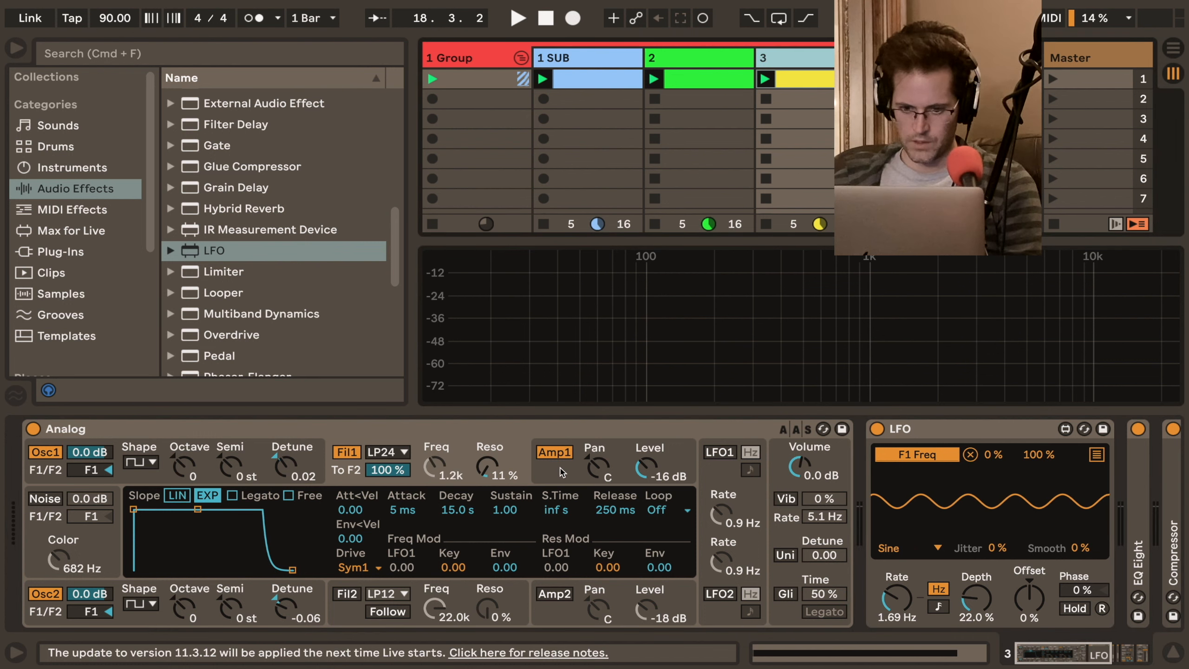
pyautogui.click(561, 475)
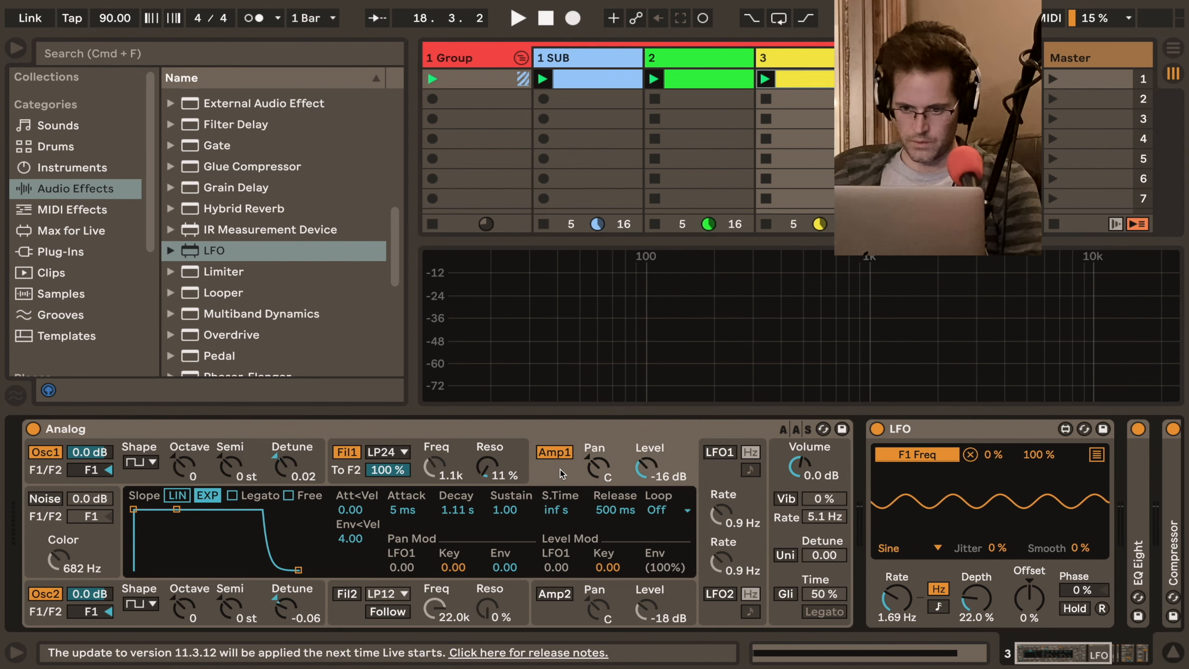
pyautogui.moveTo(616, 509); pyautogui.dragTo(616, 496)
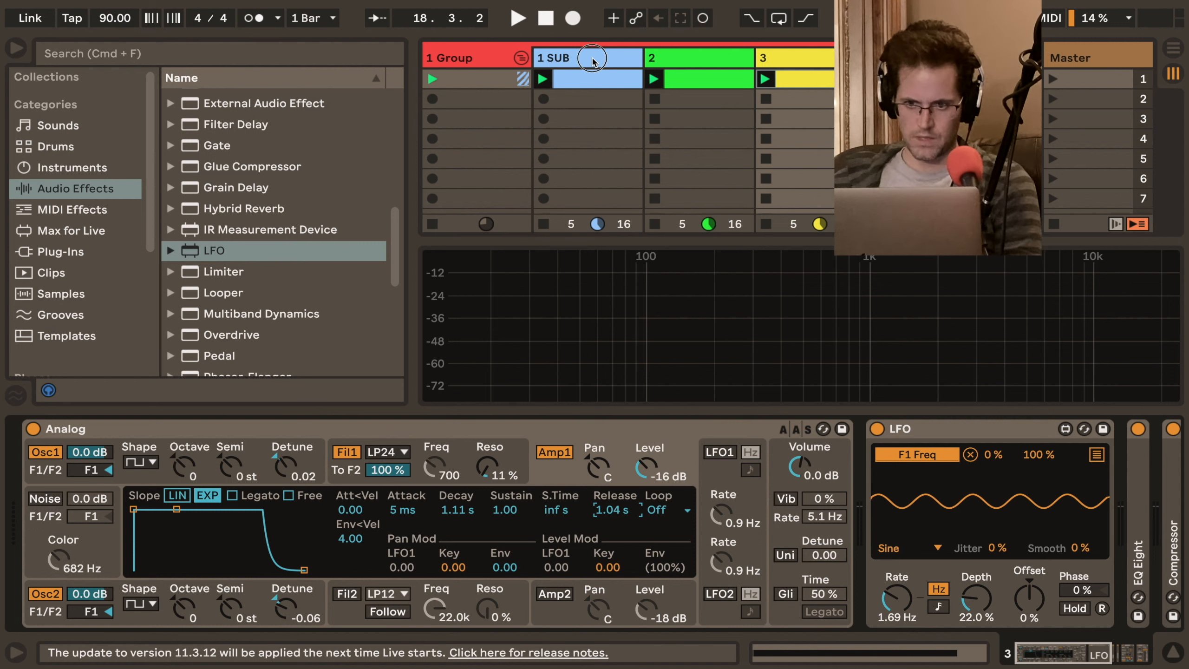
# Select the SUB, 2 and 3 tracks together and narrow their columns in Session View
pyautogui.click(594, 60)
pyautogui.keyDown('shift'); pyautogui.click(671, 59); pyautogui.keyUp('shift')
pyautogui.keyDown('shift'); pyautogui.click(774, 60); pyautogui.keyUp('shift')
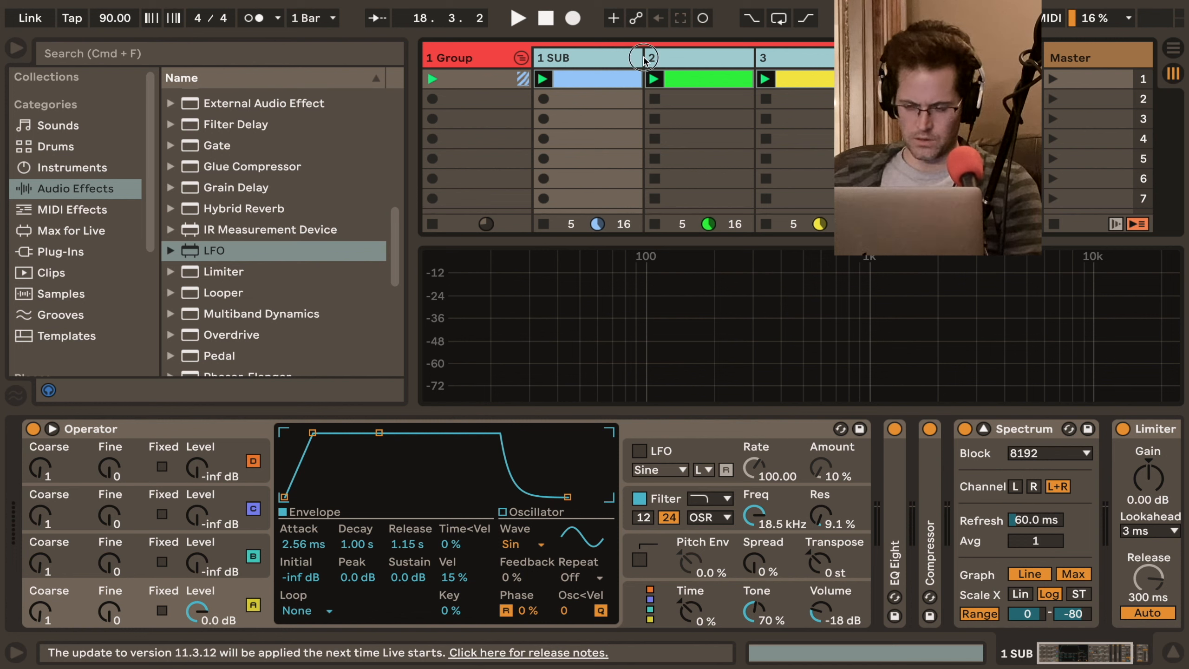
pyautogui.moveTo(644, 58); pyautogui.dragTo(621, 58)
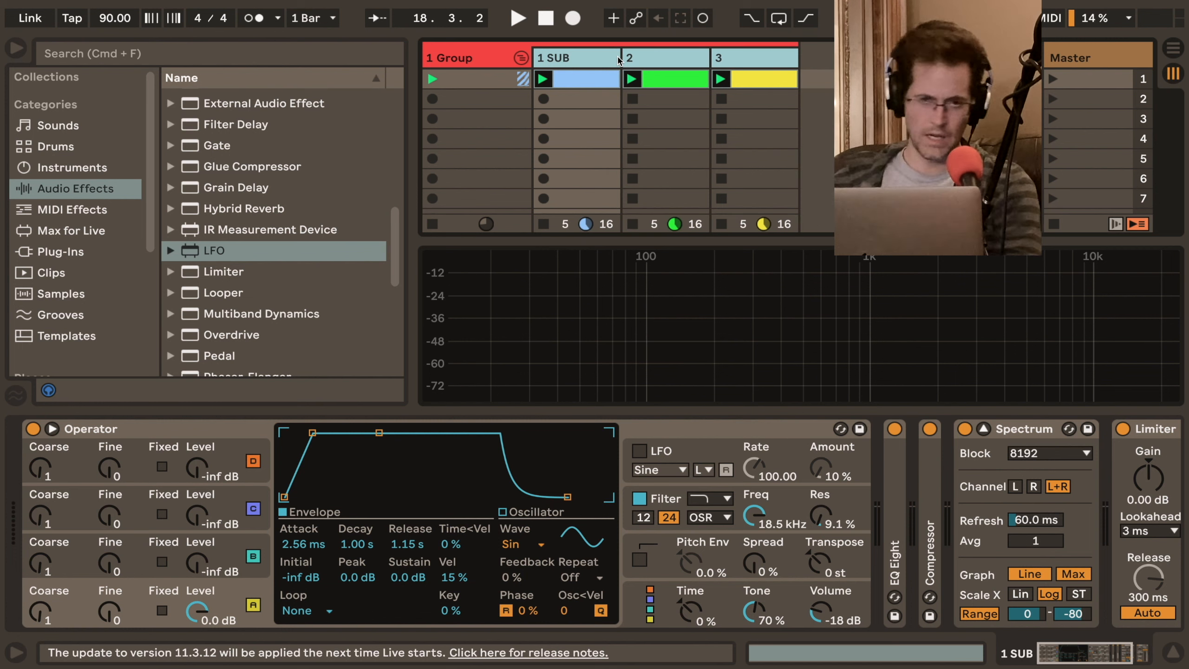
# Clear the track selection and open the audio preferences
pyautogui.click(866, 118)
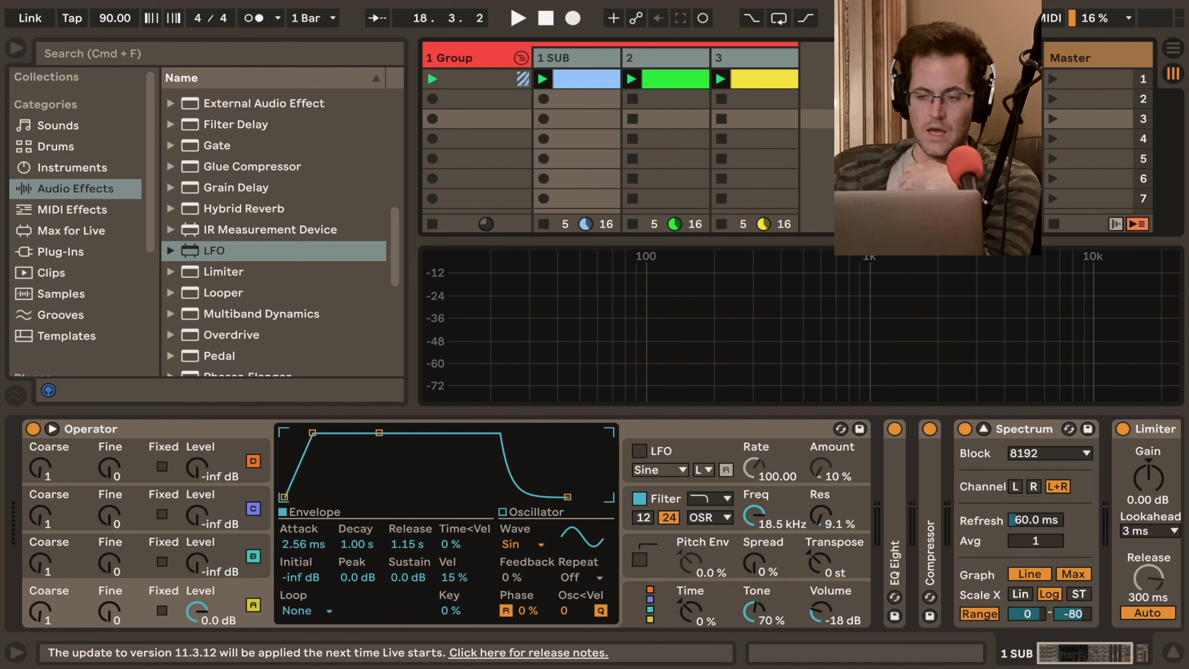
pyautogui.press('super+comma')
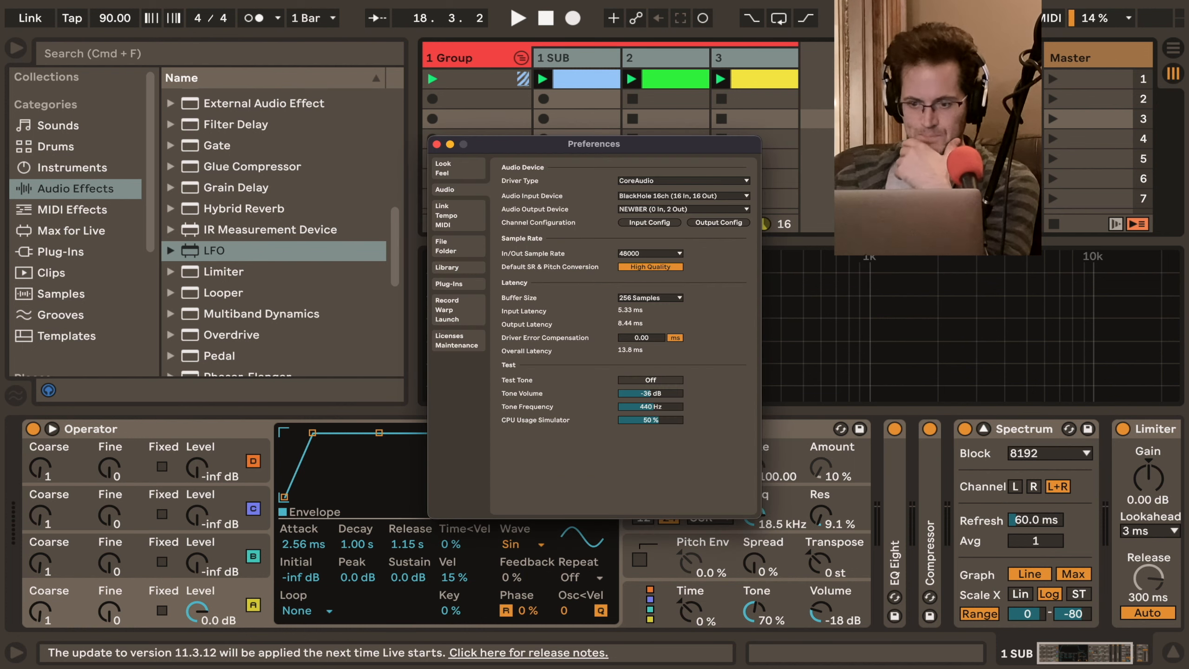
# Set the display zoom to 175% in the Look/Feel preferences and close the preferences
pyautogui.click(445, 172)
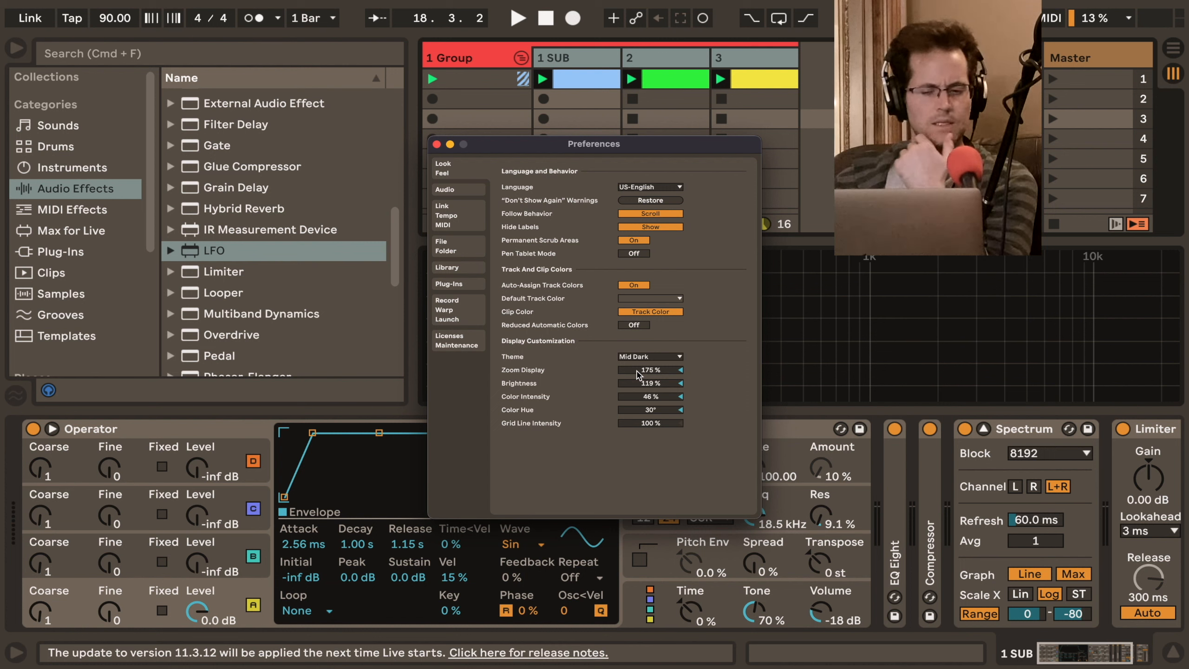
pyautogui.moveTo(637, 373); pyautogui.dragTo(636, 386)
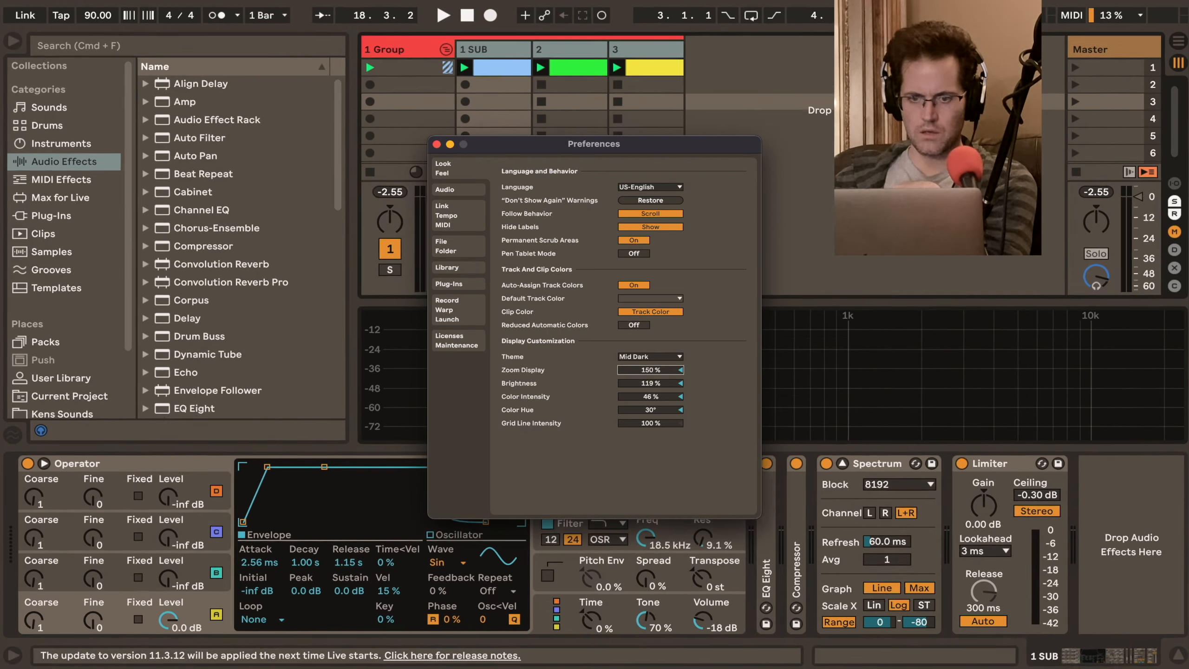
pyautogui.write('175')
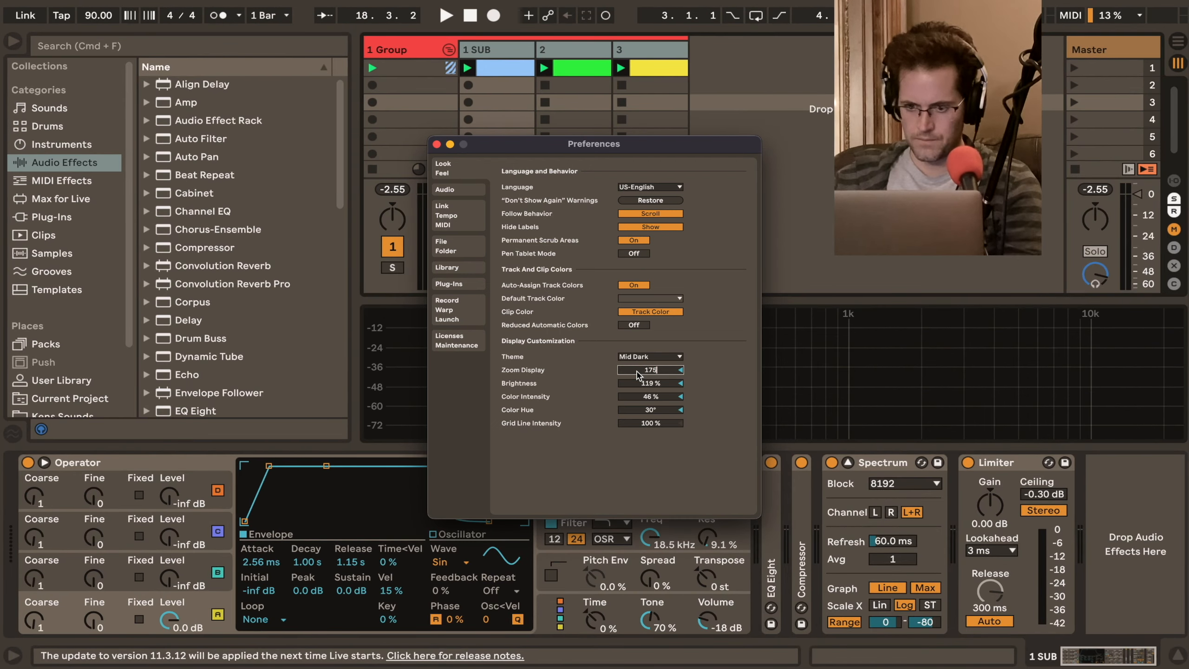
pyautogui.press('Return')
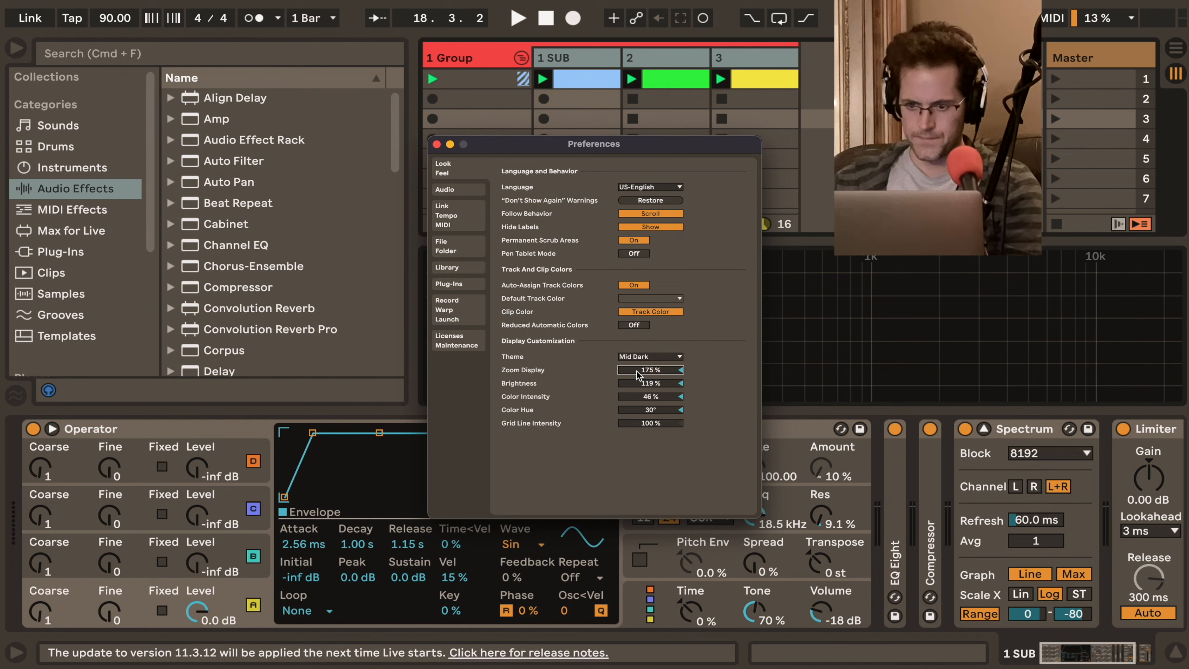
pyautogui.click(435, 144)
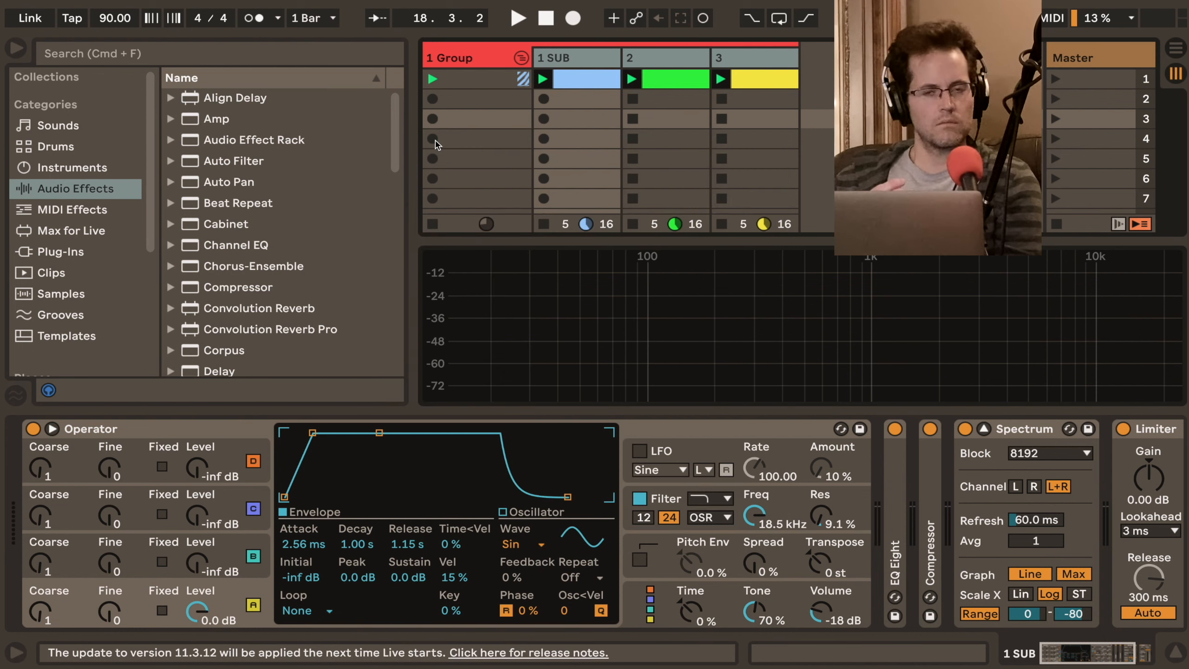
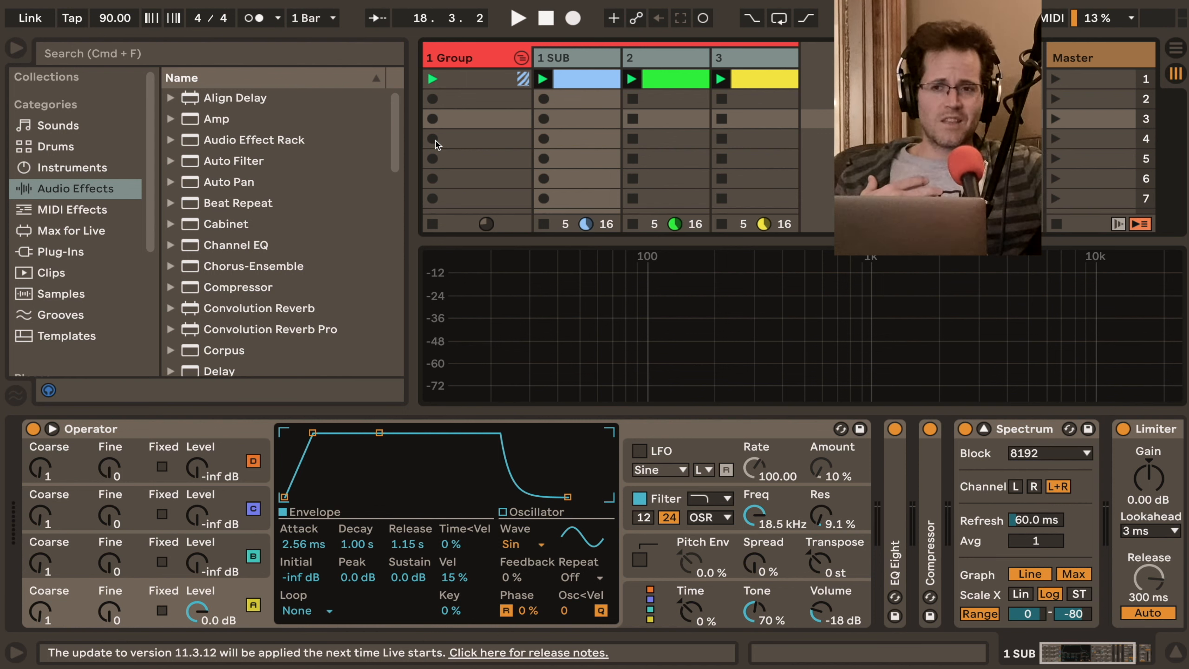
# Show the devices on the 1 Group track and start playback of the session clips
pyautogui.click(463, 62)
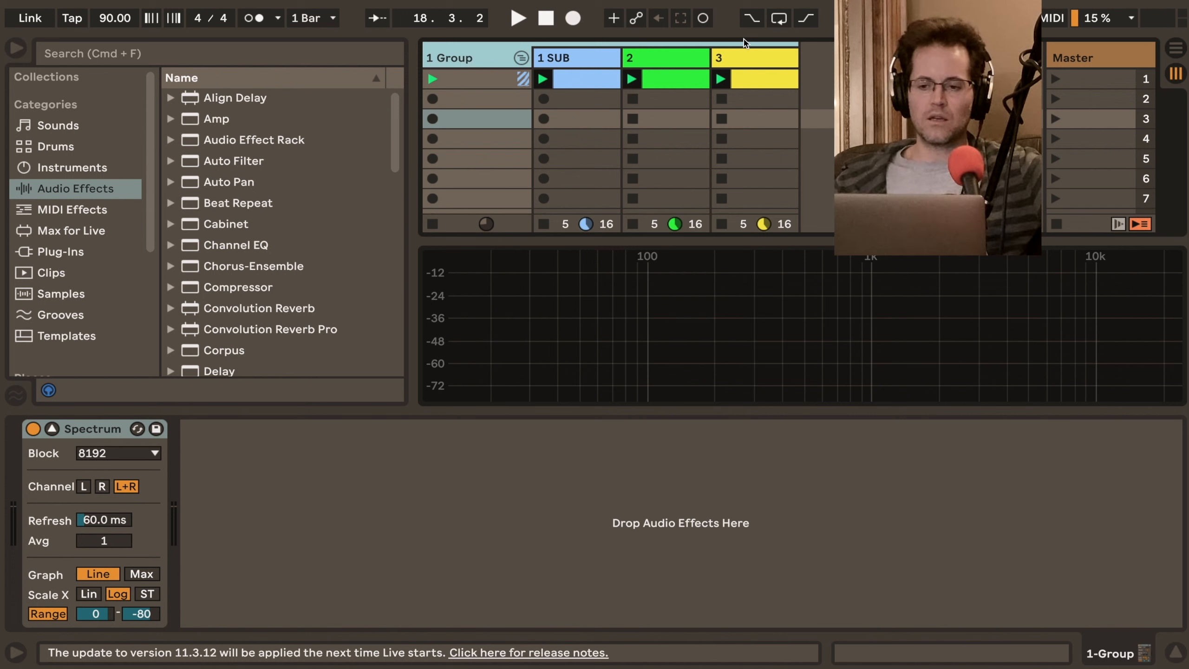
pyautogui.click(824, 75)
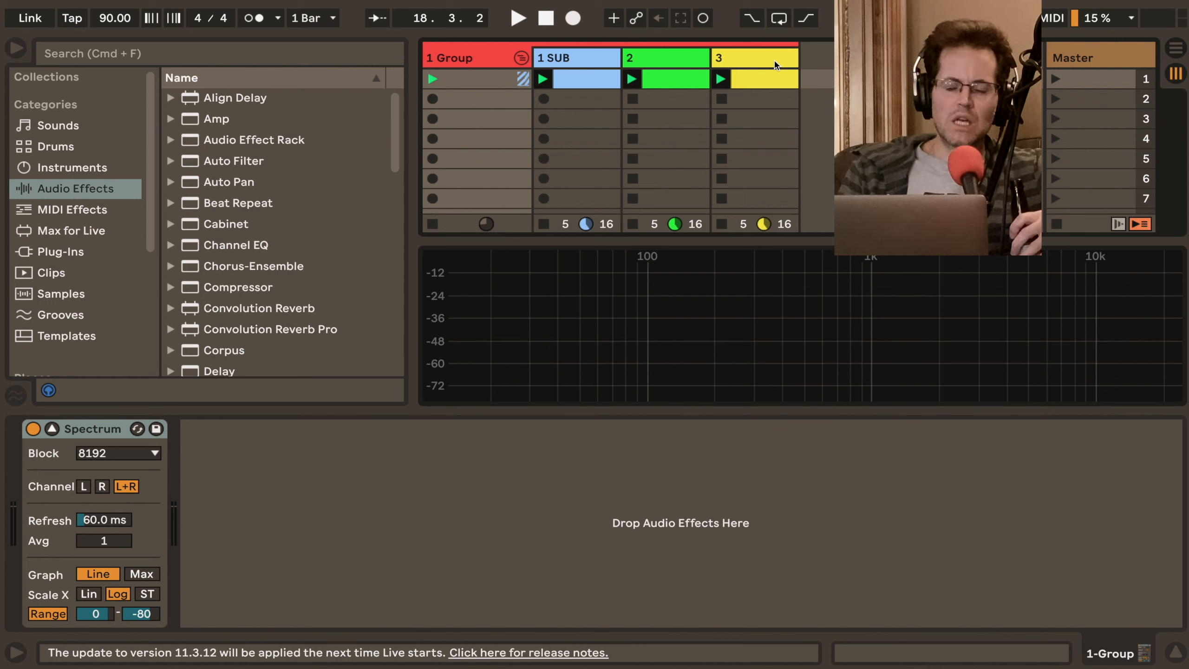
pyautogui.press('space')
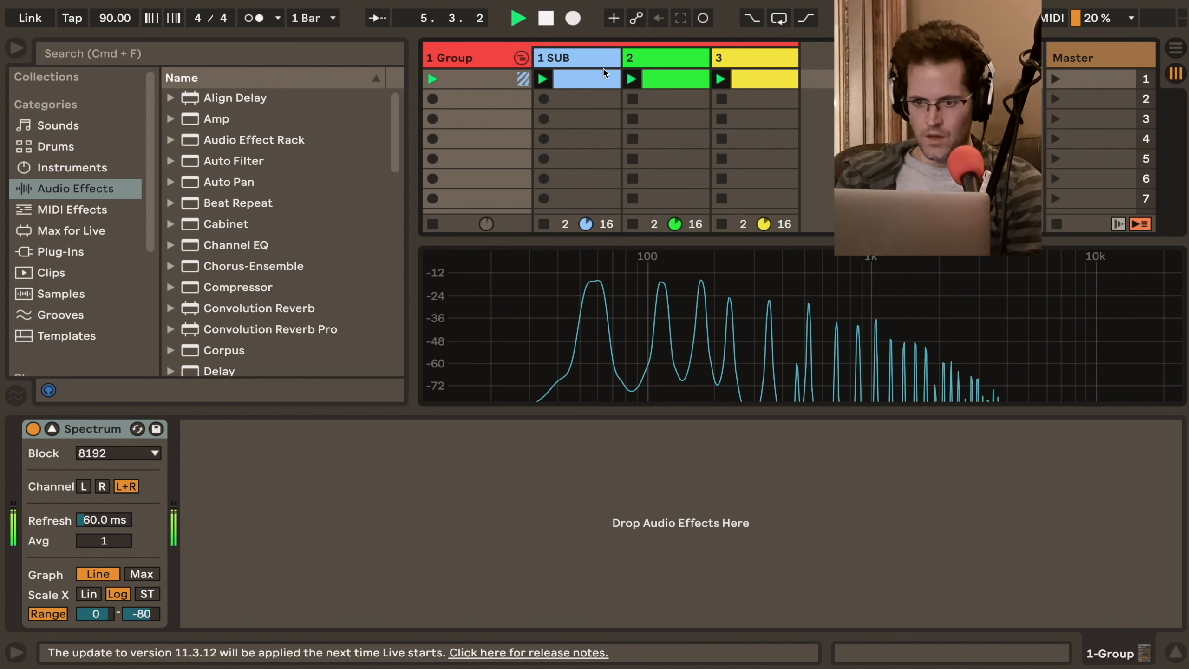
# Lengthen the envelope release of the Operator on the 1 SUB track to about 2.96 s
pyautogui.doubleClick(588, 80)
pyautogui.hotkey('shift', 'Tab')
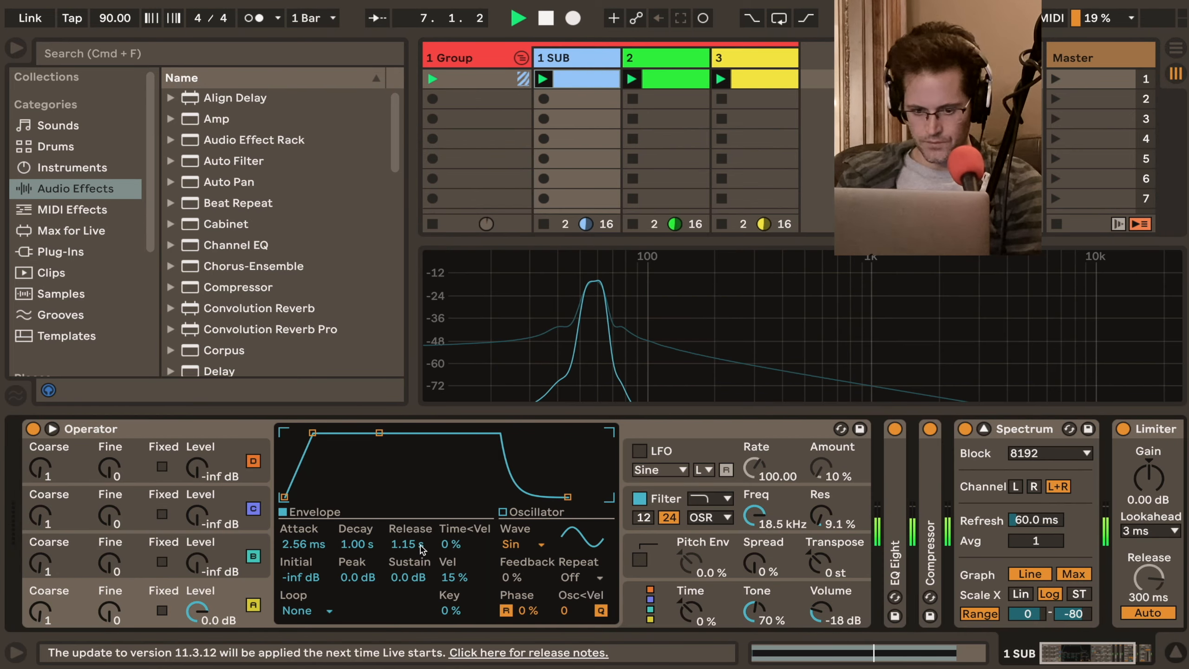
pyautogui.moveTo(412, 545); pyautogui.dragTo(412, 506)
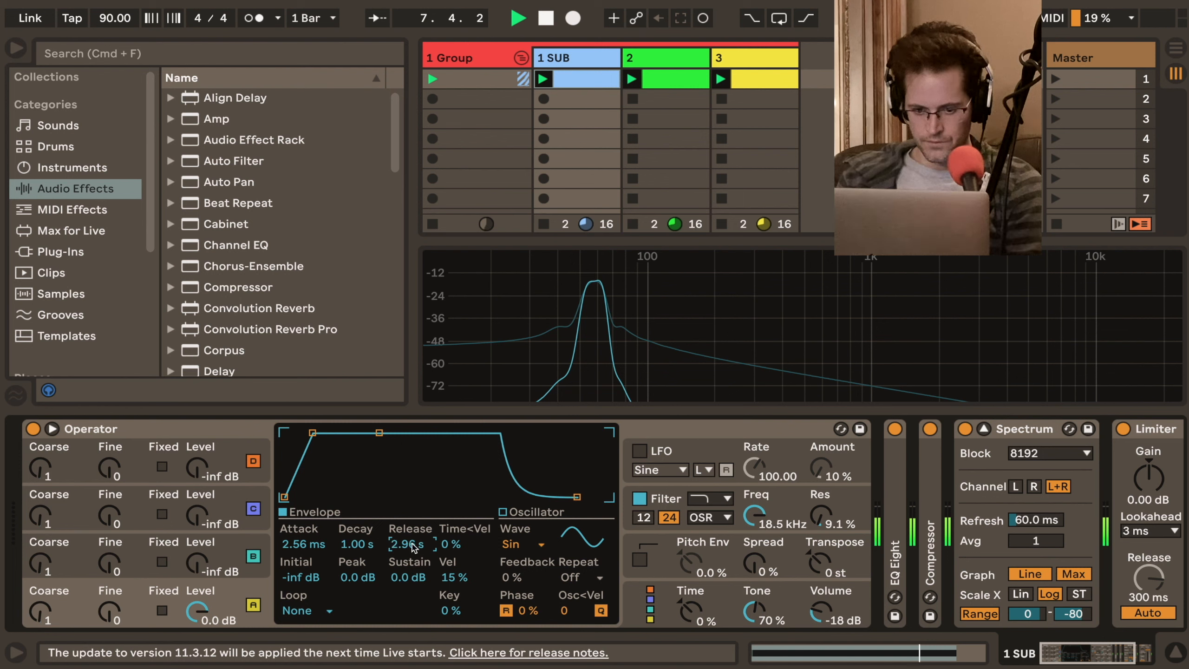
# On track 2's Operator, set the envelope release of oscillators A and B to about 4.96 s and raise B's level to about -17 dB
pyautogui.click(669, 81)
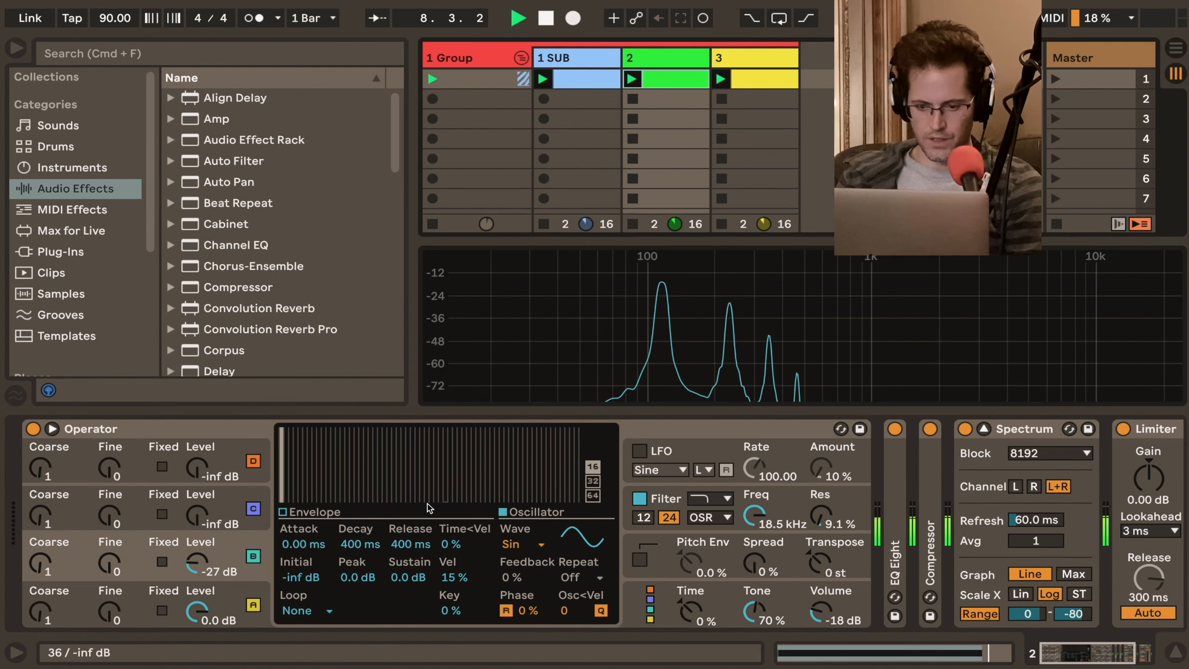
pyautogui.moveTo(411, 544); pyautogui.dragTo(411, 505)
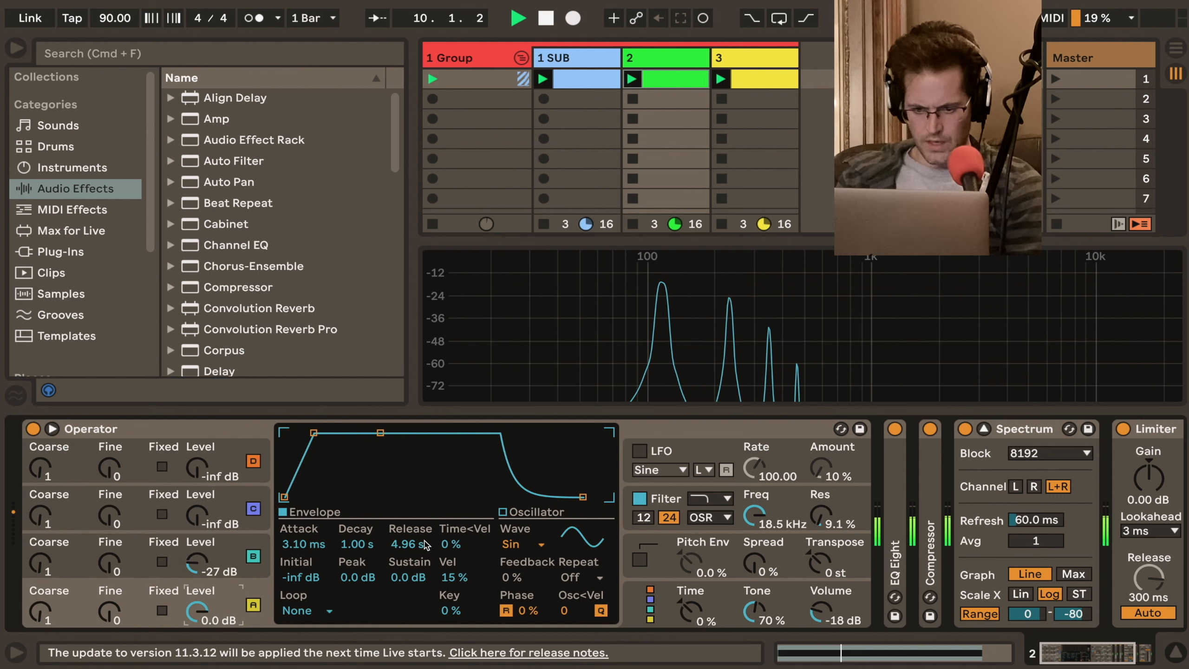
pyautogui.click(248, 555)
pyautogui.click(253, 556)
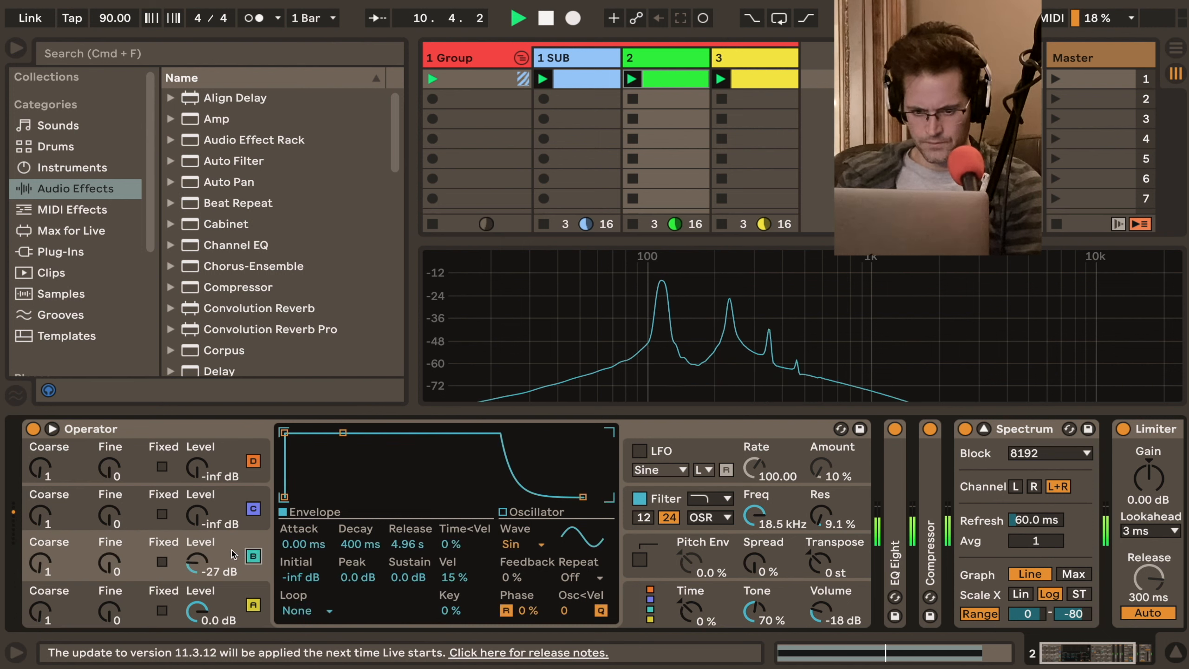
pyautogui.moveTo(197, 562); pyautogui.dragTo(196, 538)
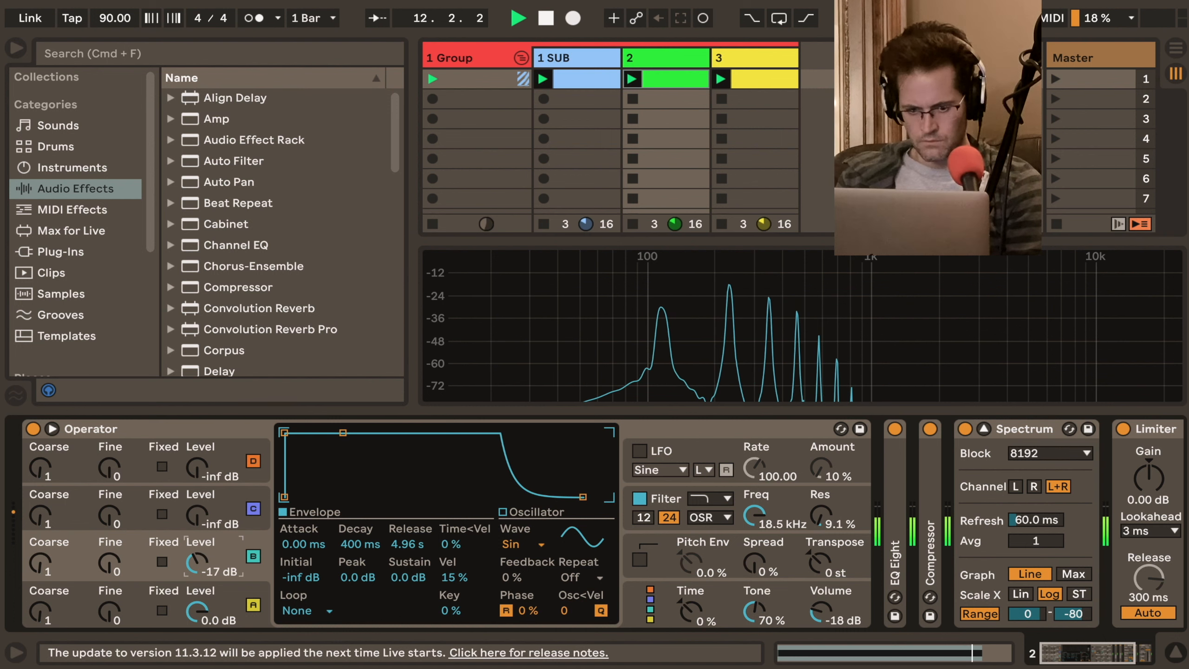
# On track 3's Analog, set the Amp 1 envelope release to about 1.42 s and the Filter 1 envelope release to about 4.08 s
pyautogui.doubleClick(754, 82)
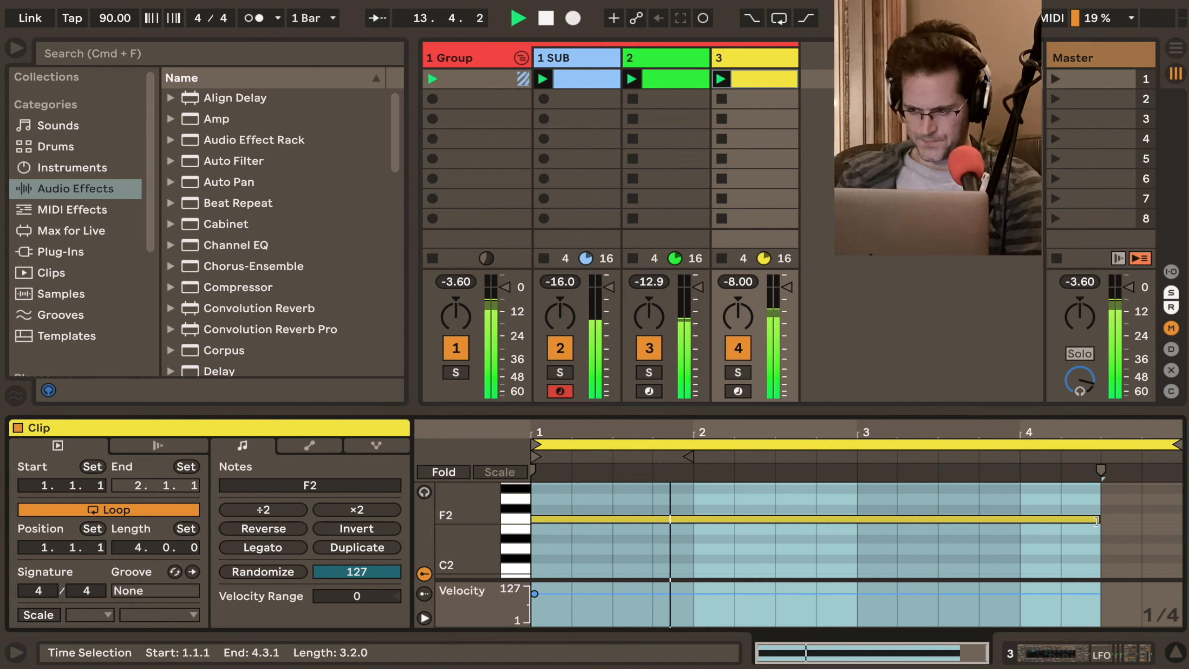
pyautogui.click(753, 77)
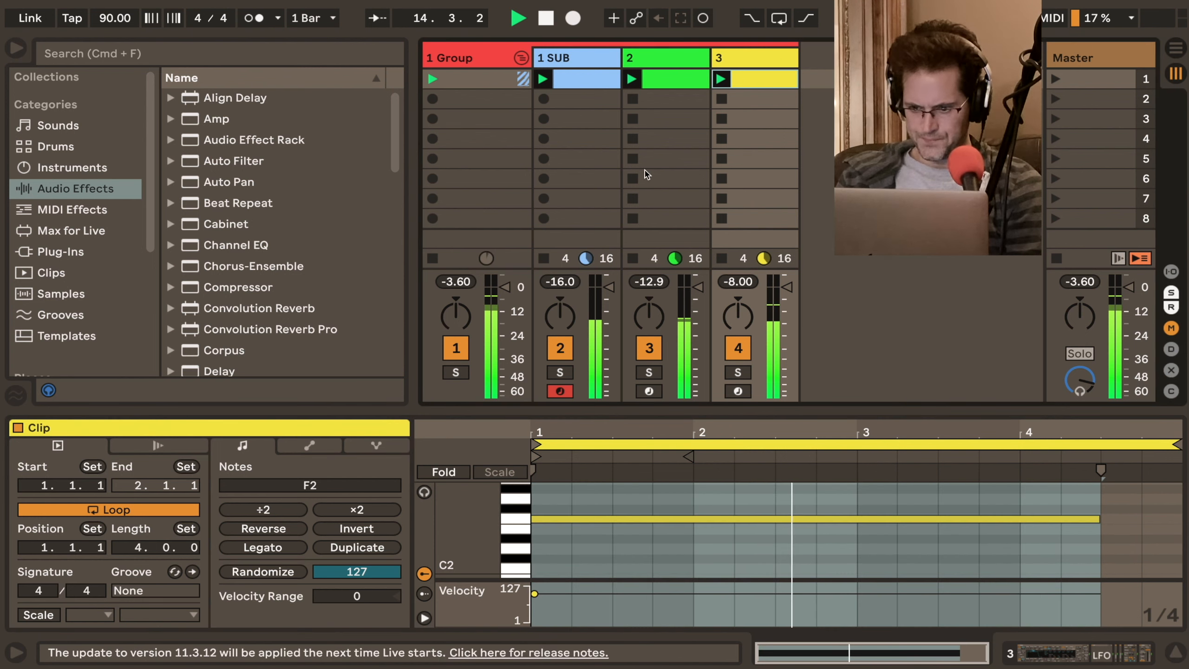
pyautogui.hotkey('shift', 'Tab')
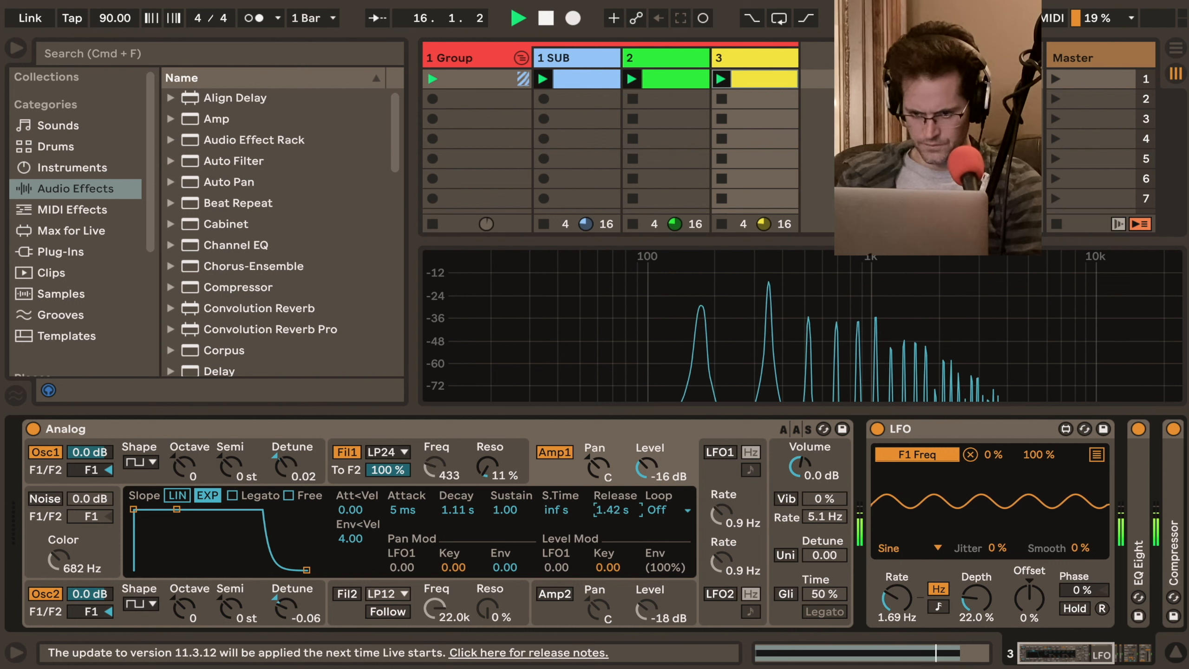
pyautogui.click(478, 453)
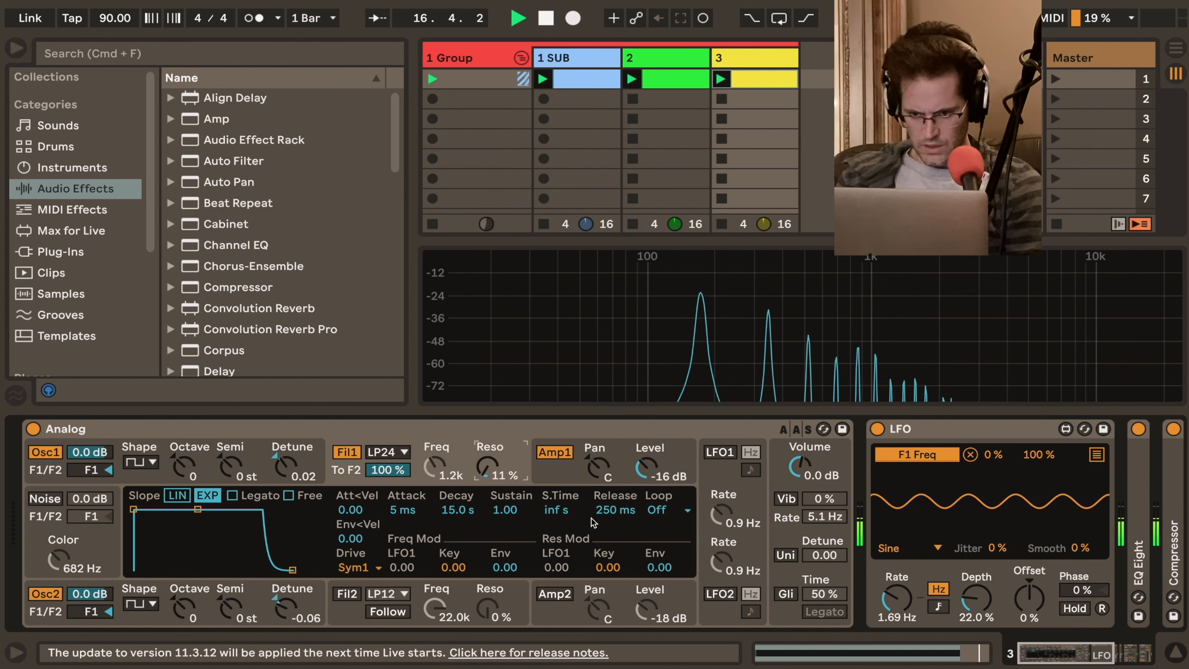
pyautogui.moveTo(614, 510); pyautogui.dragTo(614, 452)
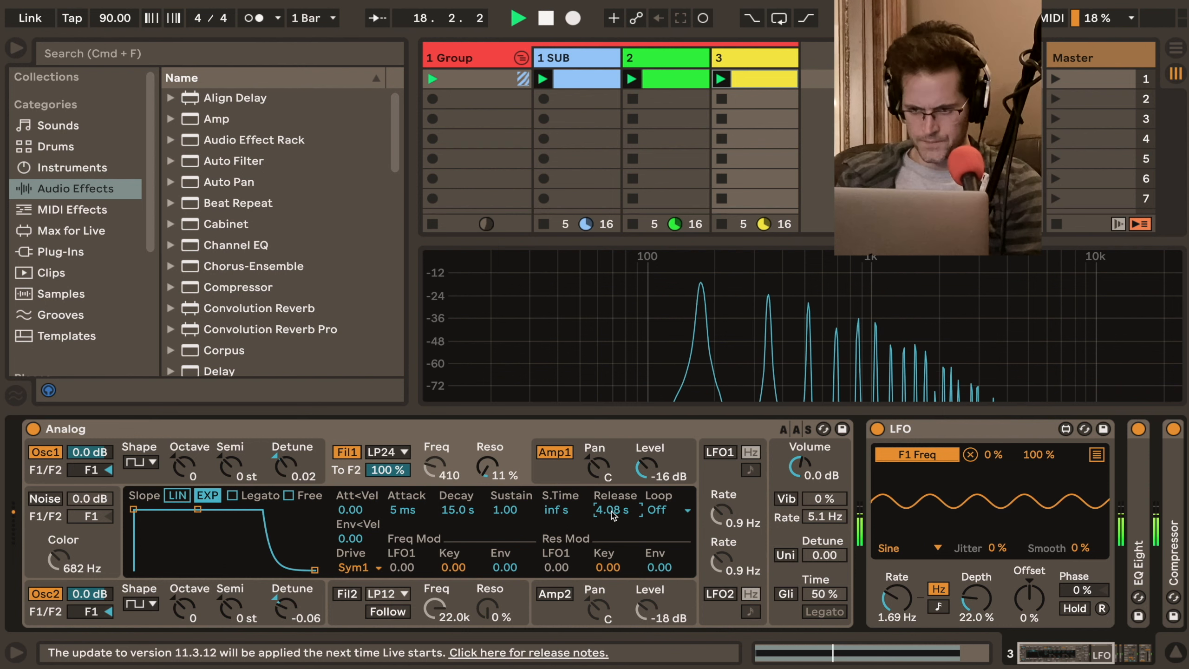
# Duplicate track 3 and transpose the F2 note in the copy's clip up five semitones to A#2
pyautogui.click(749, 65)
pyautogui.press('super+d')
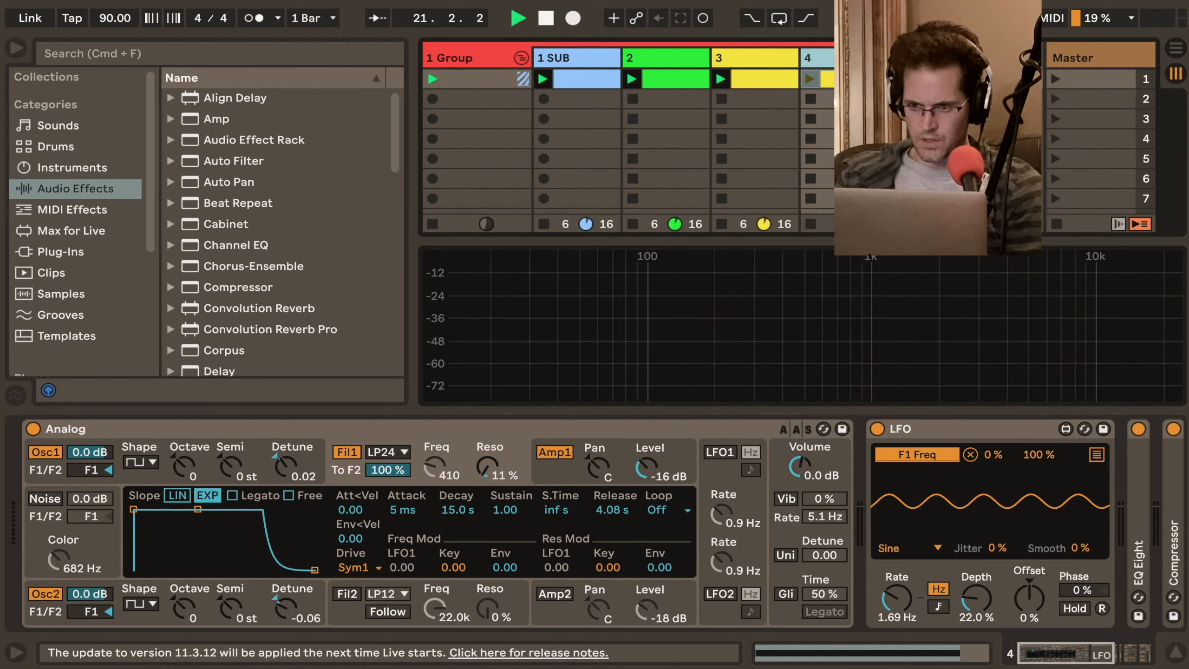
pyautogui.hotkey('shift', 'Tab')
pyautogui.click(556, 519)
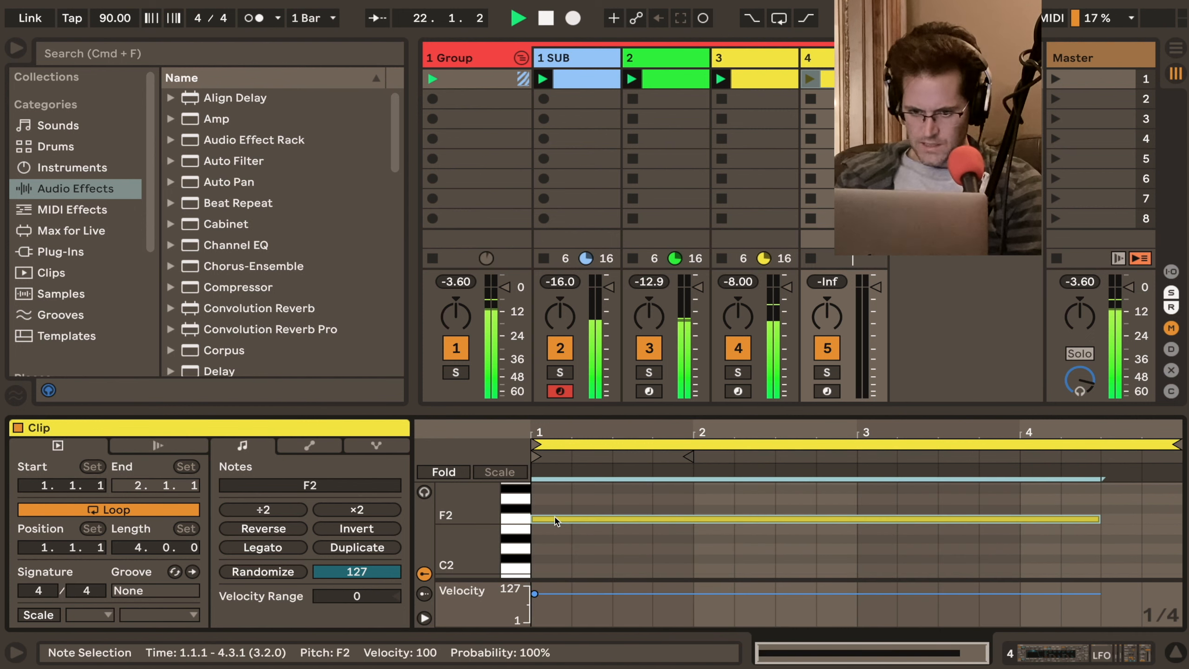
pyautogui.scroll(2, 556, 519)
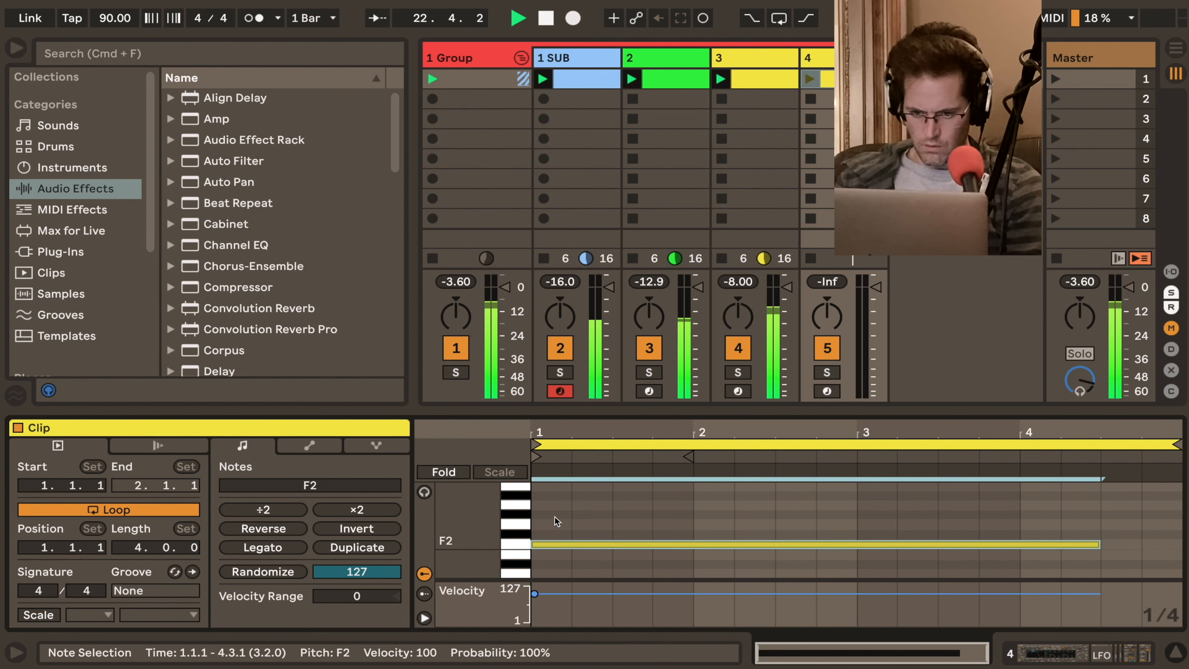
pyautogui.press('Up')
pyautogui.press('Up')
pyautogui.press('Up')
pyautogui.press('Up')
pyautogui.press('Up')
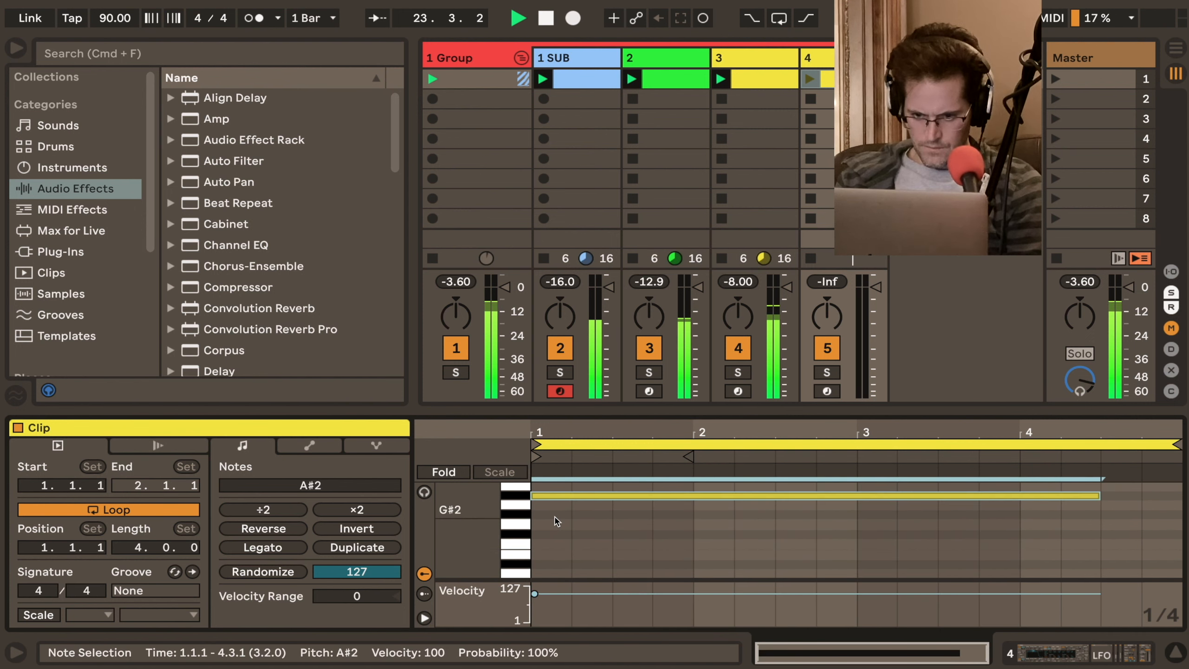
pyautogui.scroll(2, 519, 524)
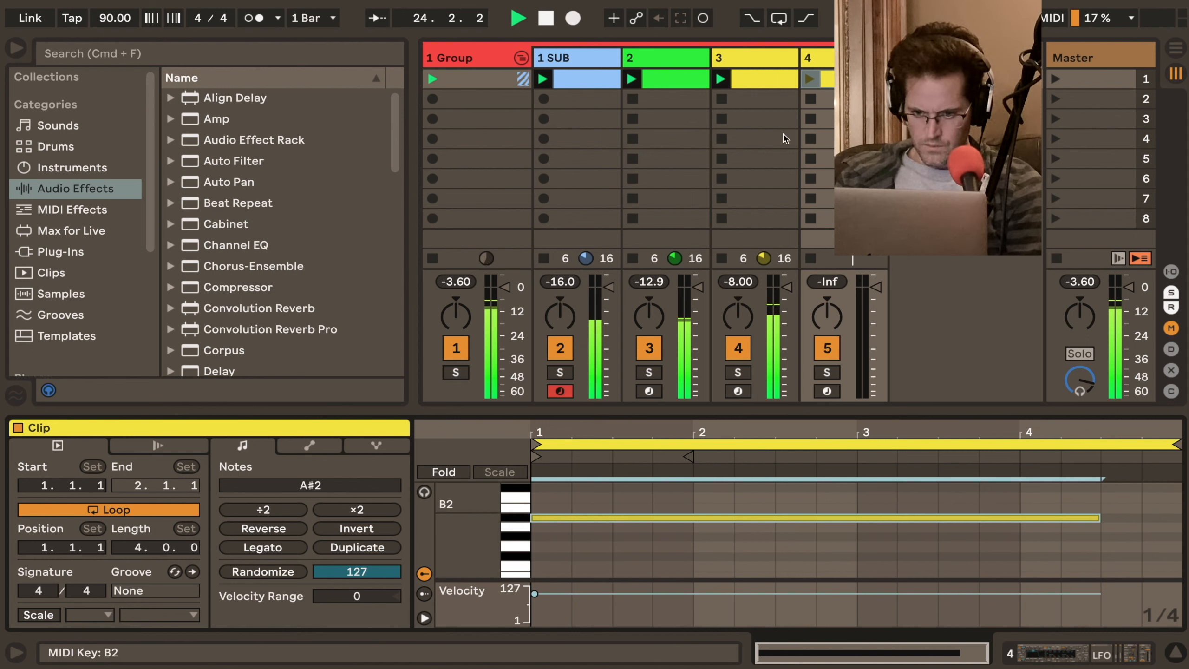
# Launch the clip on track 4 and color both the track and its clip light pink
pyautogui.click(813, 79)
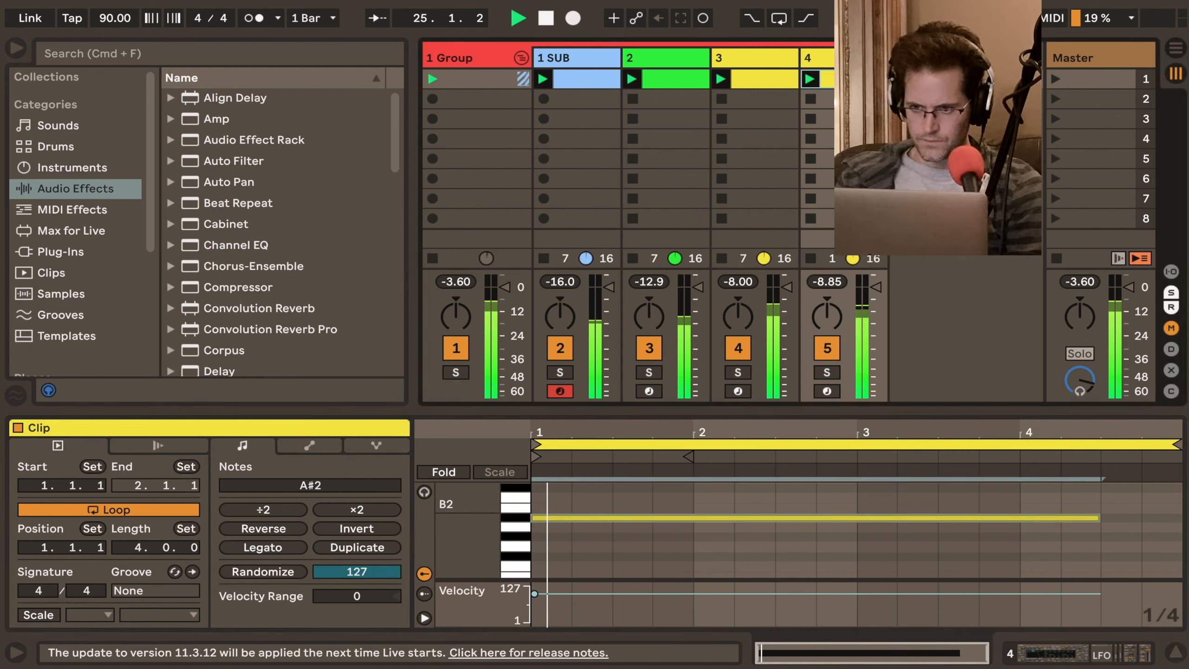
pyautogui.rightClick(843, 268)
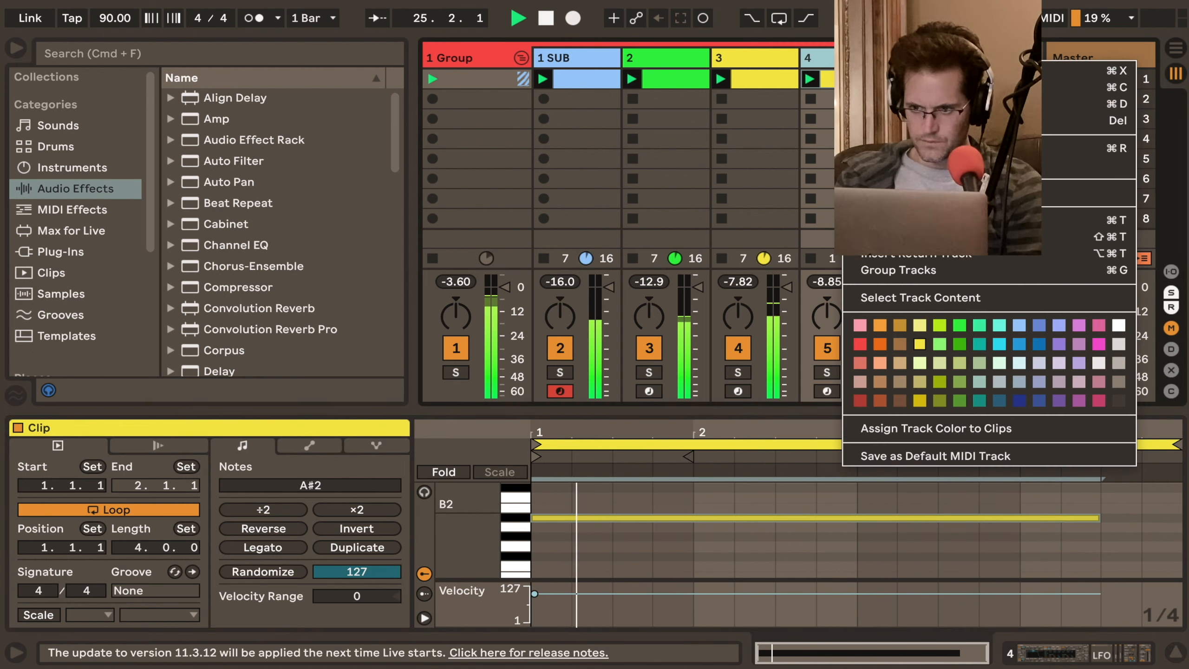
pyautogui.click(859, 326)
pyautogui.rightClick(831, 78)
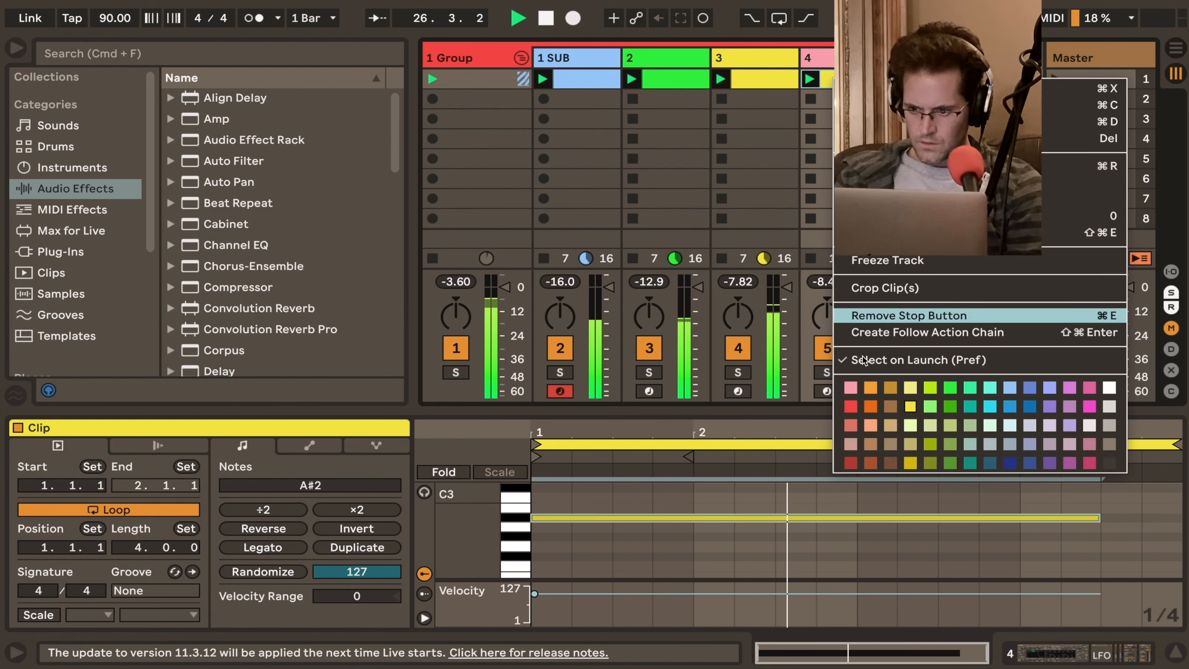
pyautogui.click(853, 396)
# Change the shape of both oscillators in track 4's Analog to sawtooth
pyautogui.hotkey('shift', 'Tab')
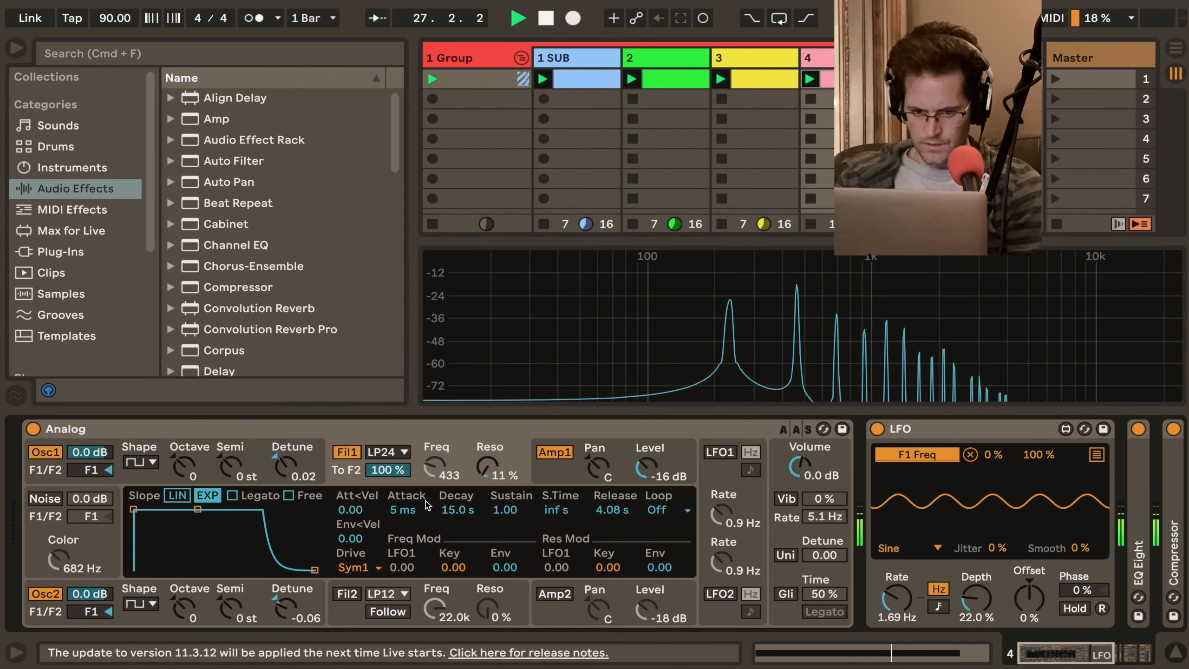
pyautogui.click(146, 464)
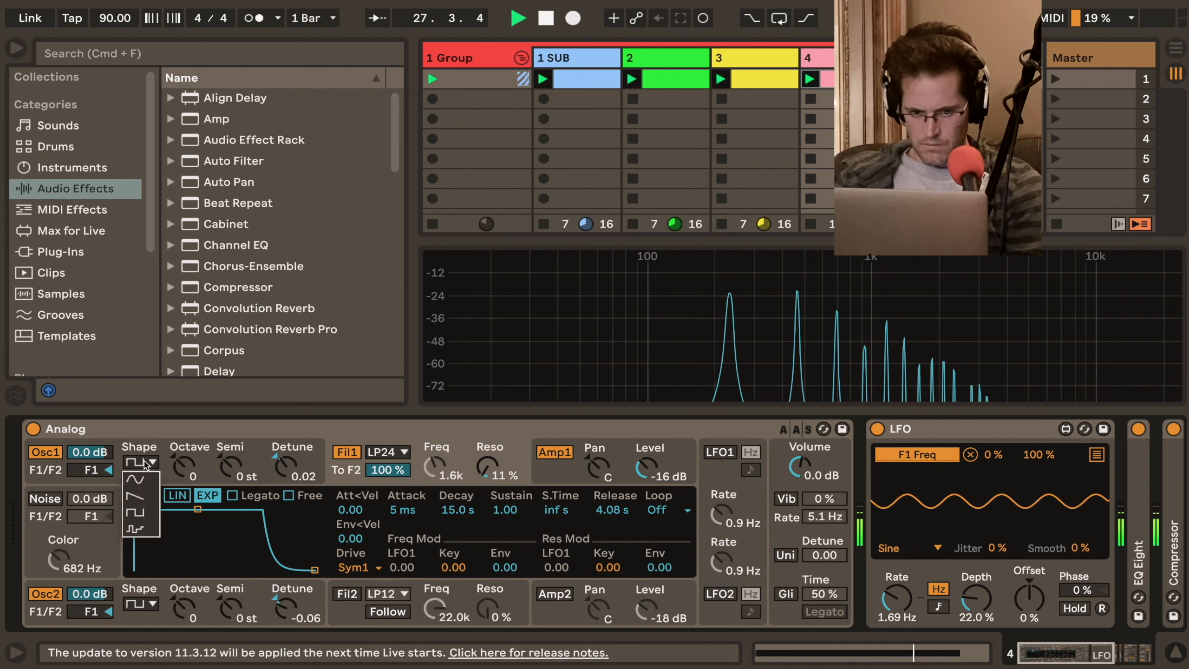
pyautogui.click(135, 495)
pyautogui.click(140, 603)
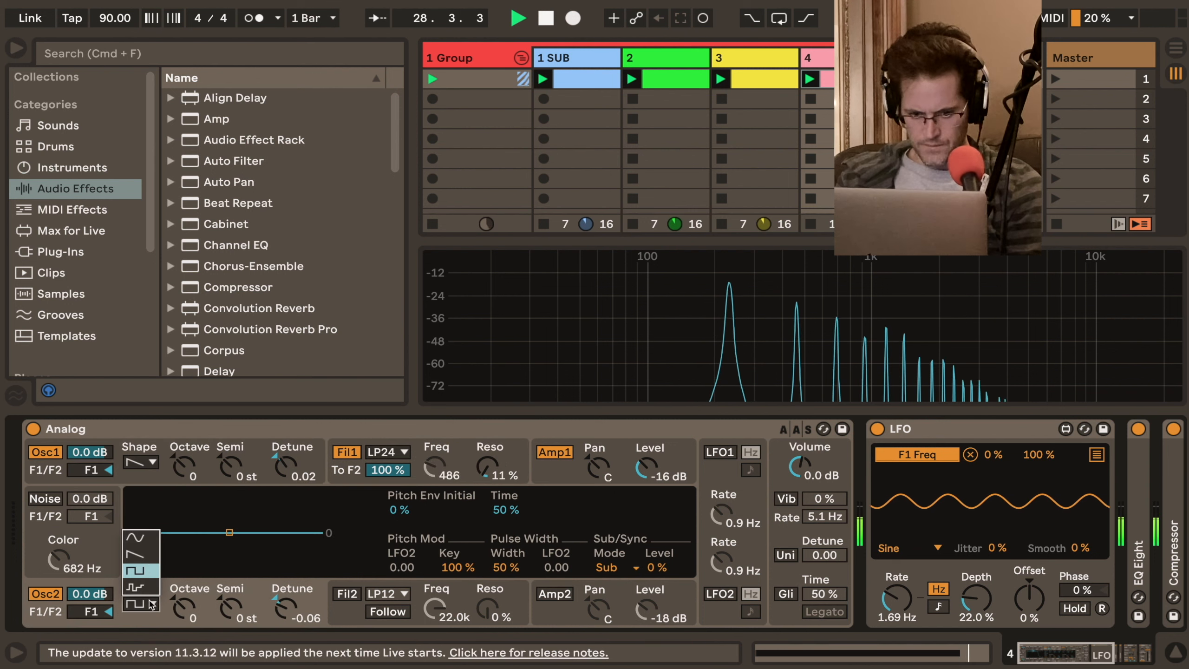
pyautogui.click(138, 560)
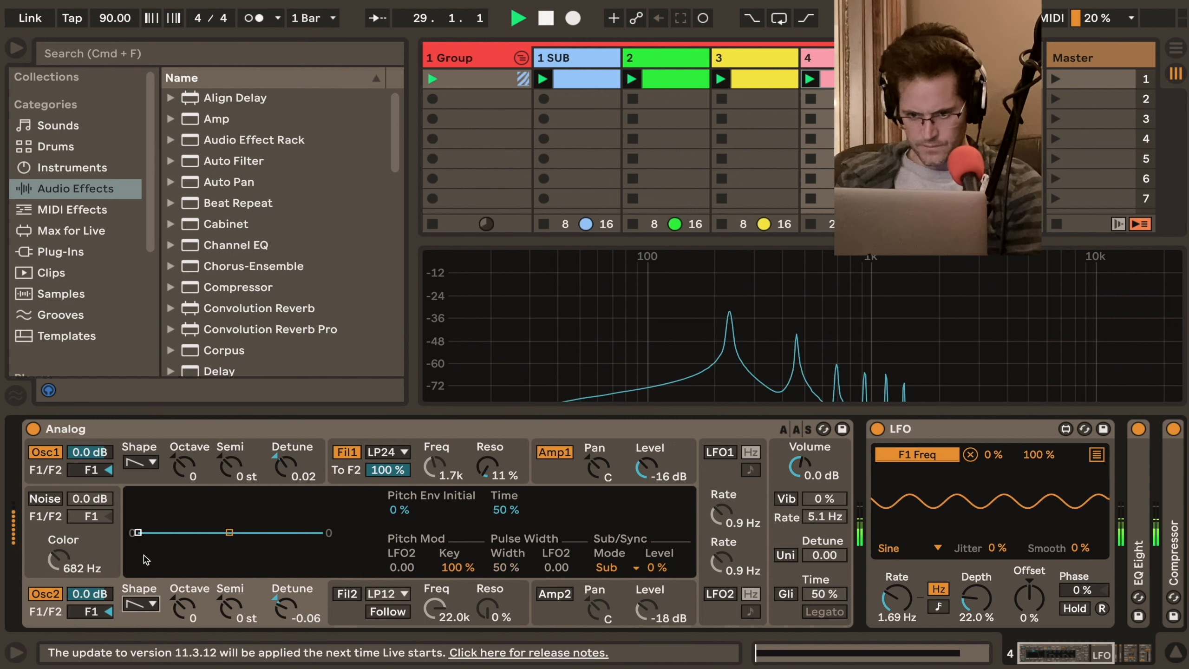
# Delete the Analog instrument from track 4 and load Collision in its place
pyautogui.click(471, 424)
pyautogui.press('Delete')
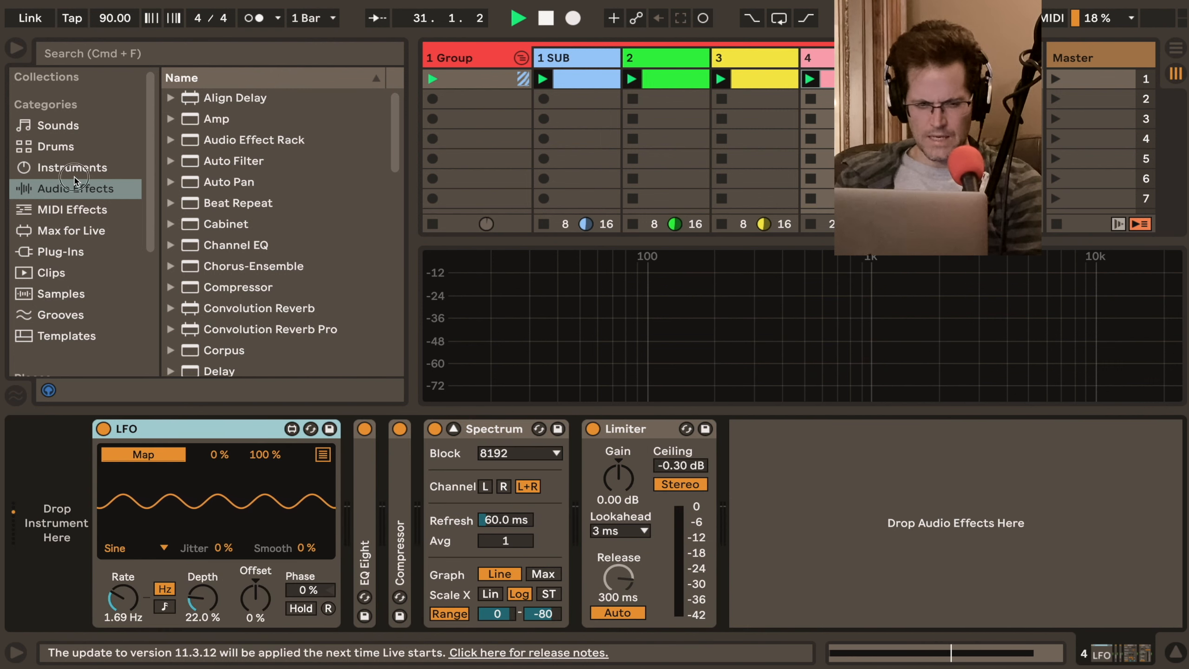
pyautogui.click(73, 168)
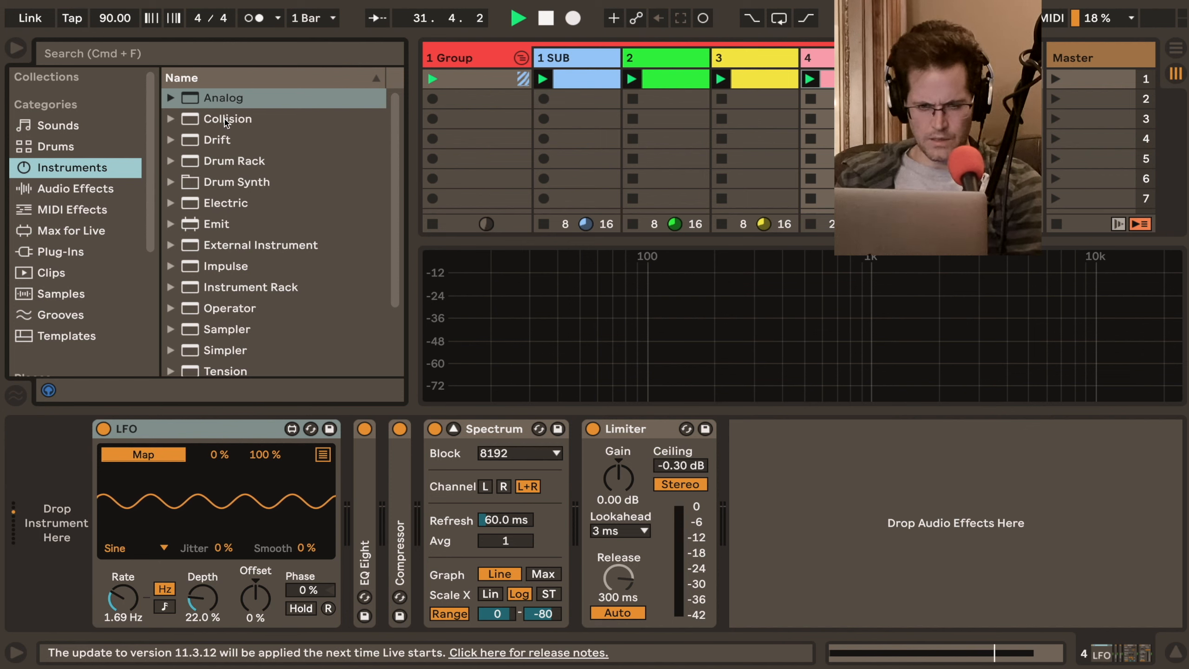
pyautogui.moveTo(225, 119); pyautogui.dragTo(66, 458)
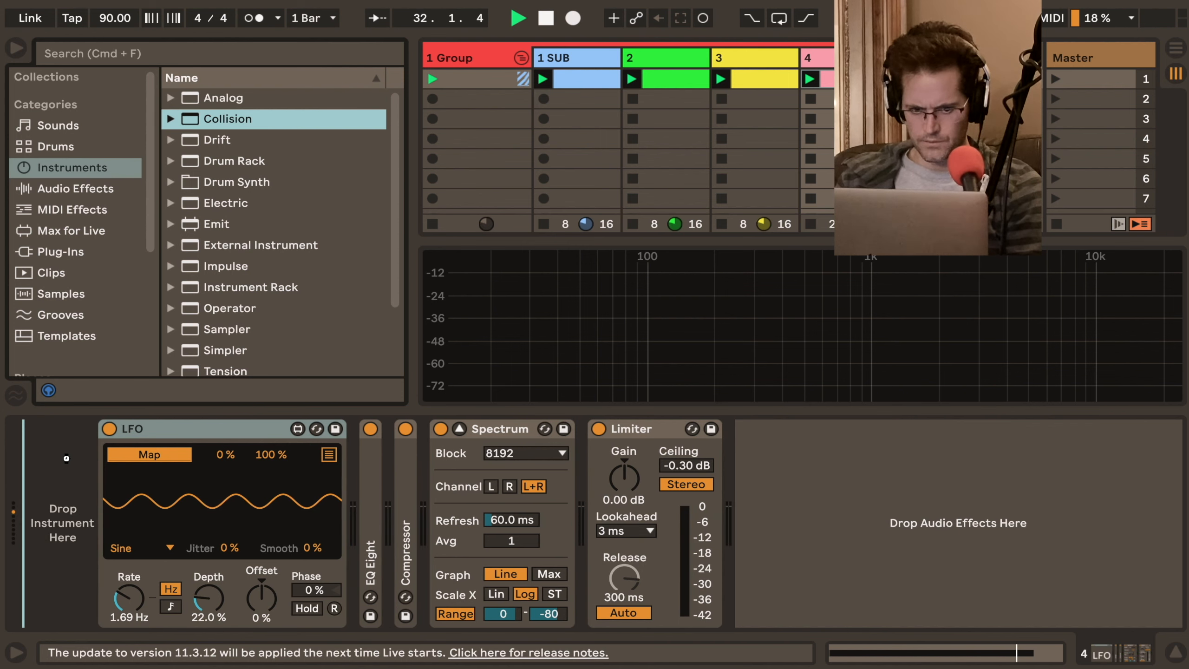
# Place Collision at the start of track 4's device chain and set Resonator 1's decay to about 10.2 s and material to 34.38
pyautogui.moveTo(66, 458); pyautogui.dragTo(66, 458)
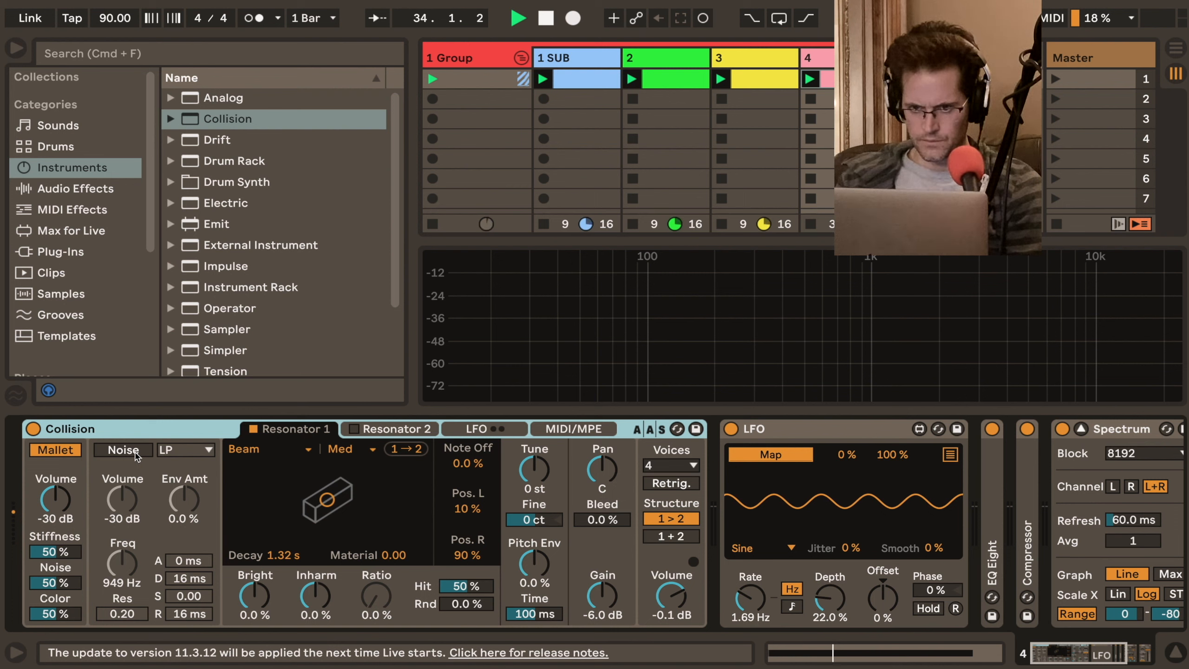
pyautogui.press('space')
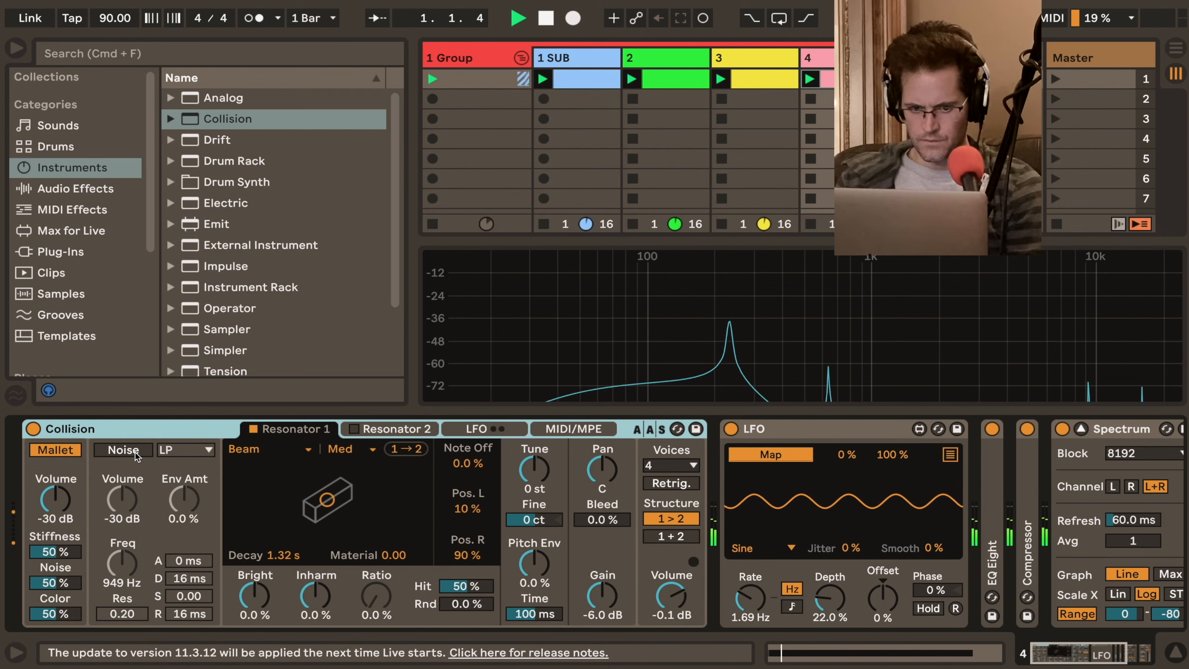
pyautogui.moveTo(301, 553); pyautogui.dragTo(387, 541)
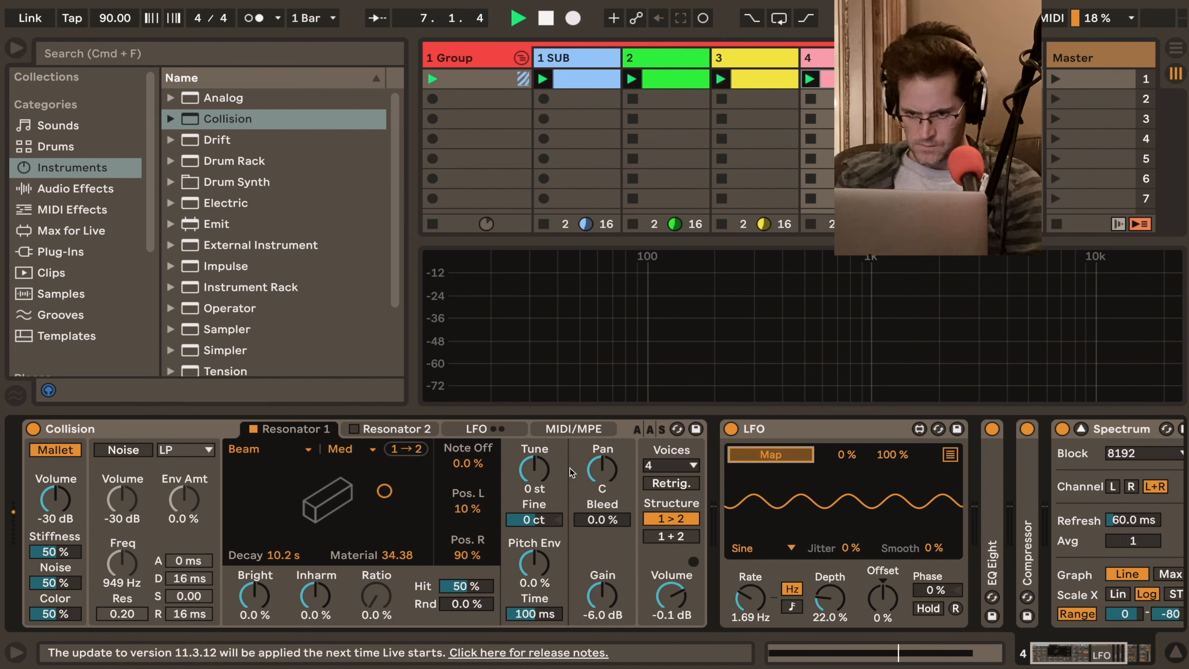
# Map the LFO to Resonator 1's decay and raise the LFO offset to about 84%
pyautogui.click(279, 556)
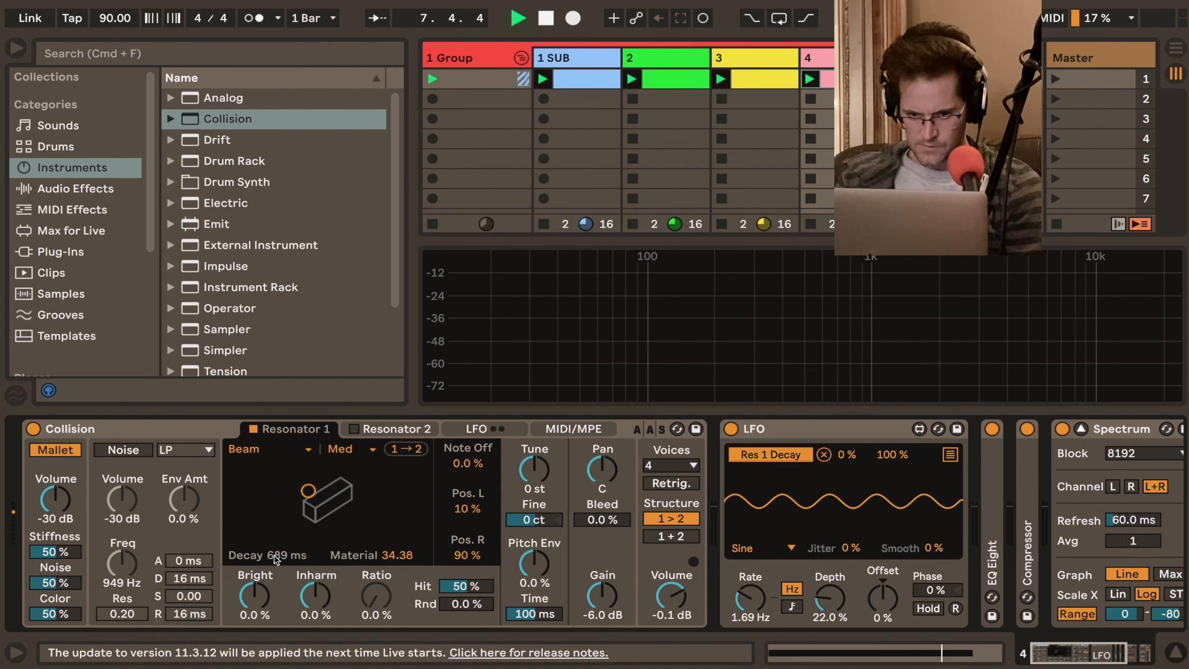
pyautogui.moveTo(884, 589); pyautogui.dragTo(888, 606)
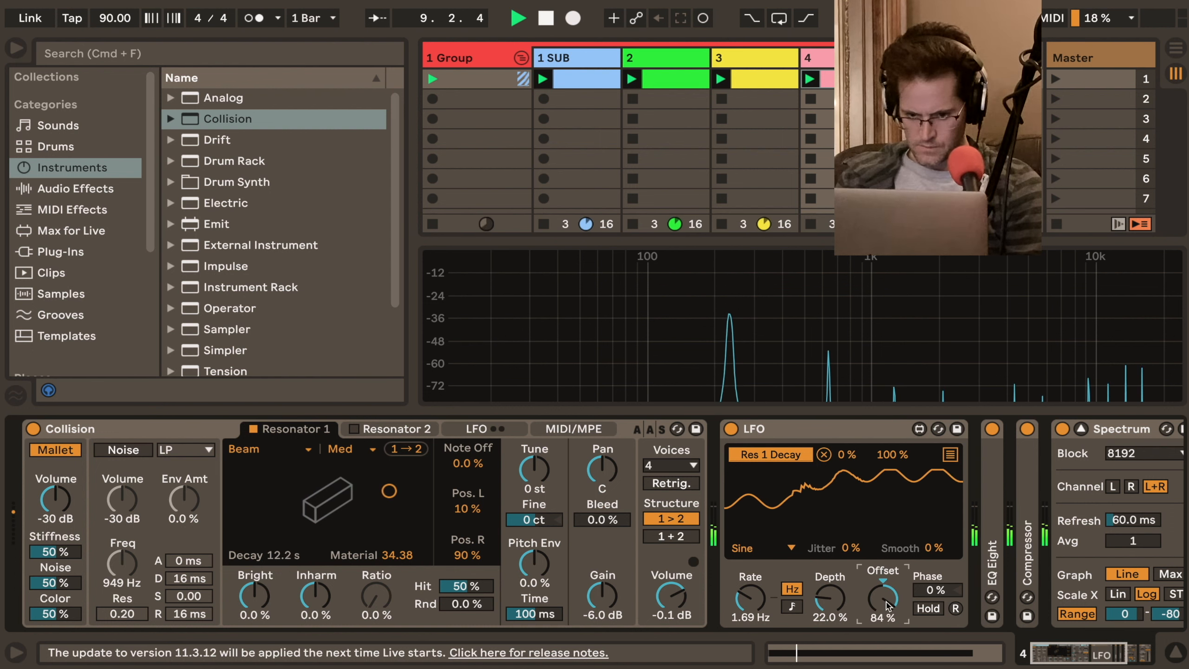
# Add a second LFO mapping to Resonator 1's material and limit that mapping's maximum to 61%
pyautogui.click(949, 454)
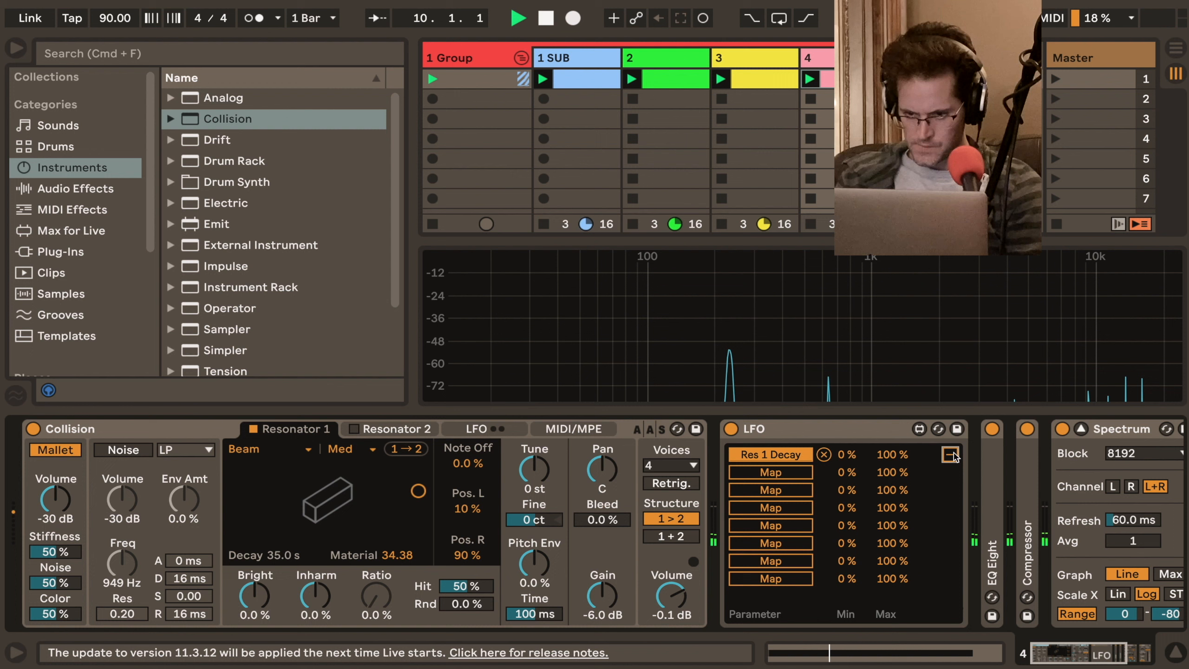
pyautogui.click(770, 472)
pyautogui.click(395, 555)
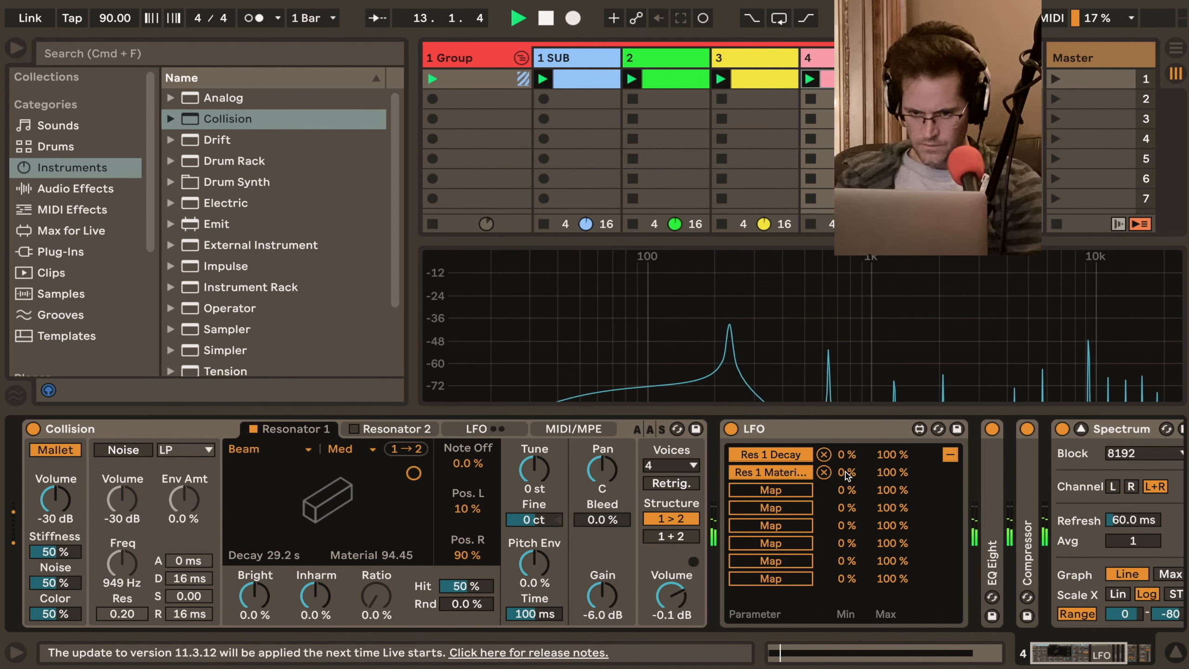
pyautogui.moveTo(887, 471); pyautogui.dragTo(885, 501)
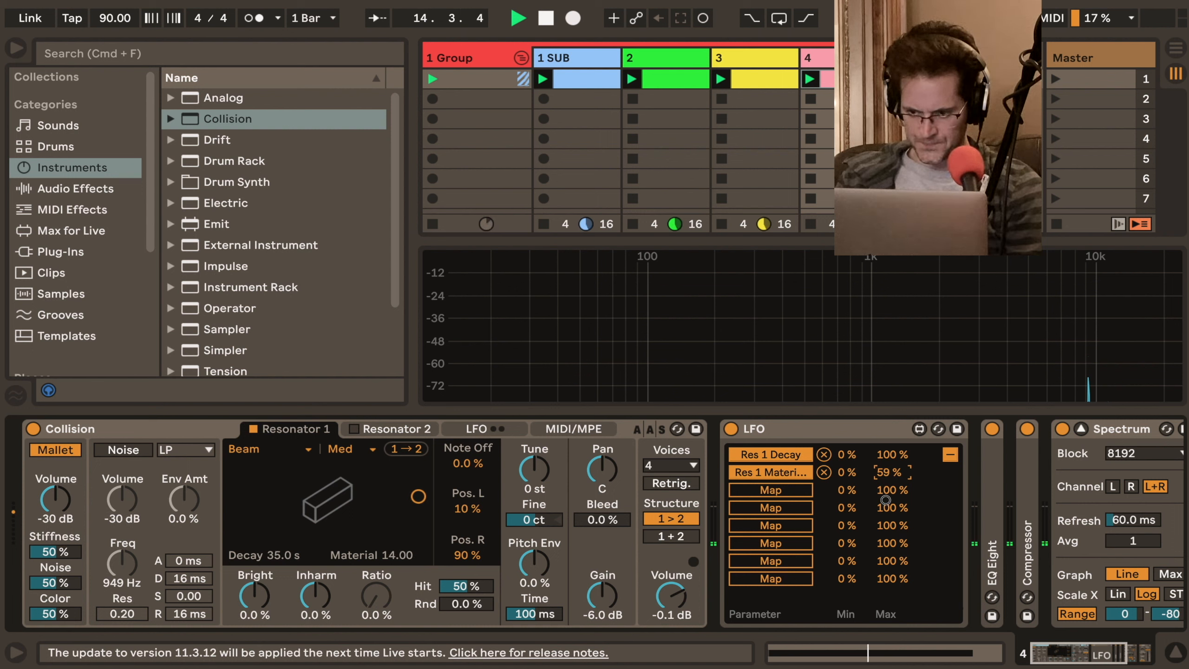
pyautogui.moveTo(885, 500); pyautogui.dragTo(887, 472)
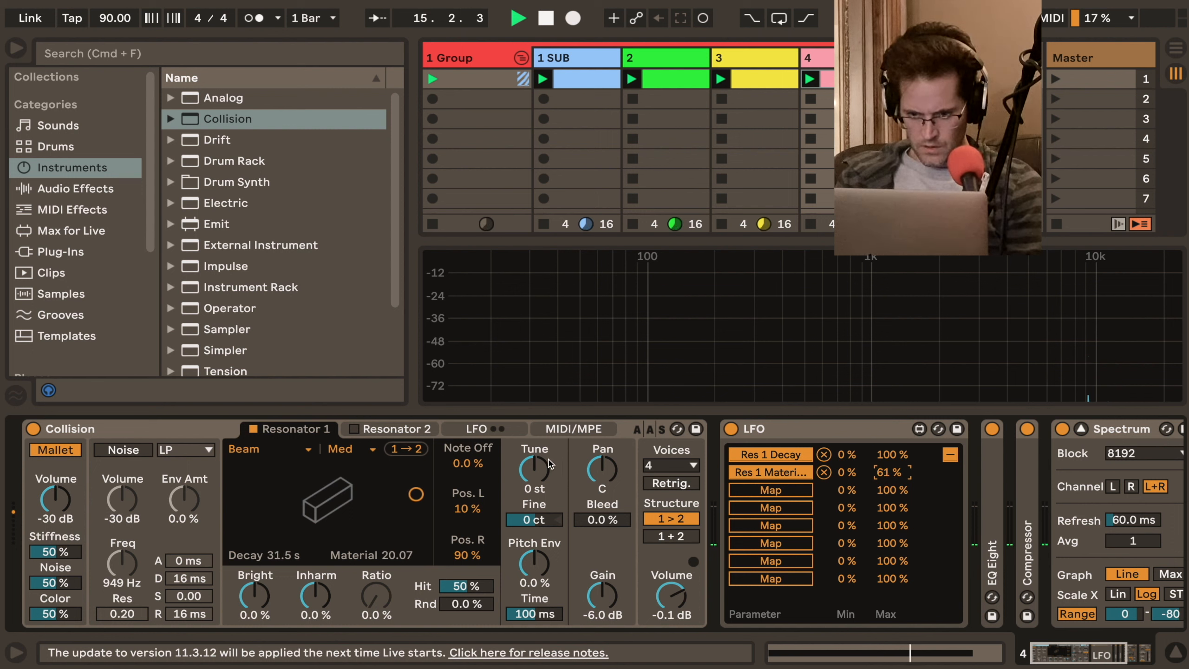
# Tune Resonator 1 to -12 st, change its type to Membrane and set its brightness to 4.8%
pyautogui.moveTo(535, 469); pyautogui.dragTo(535, 496)
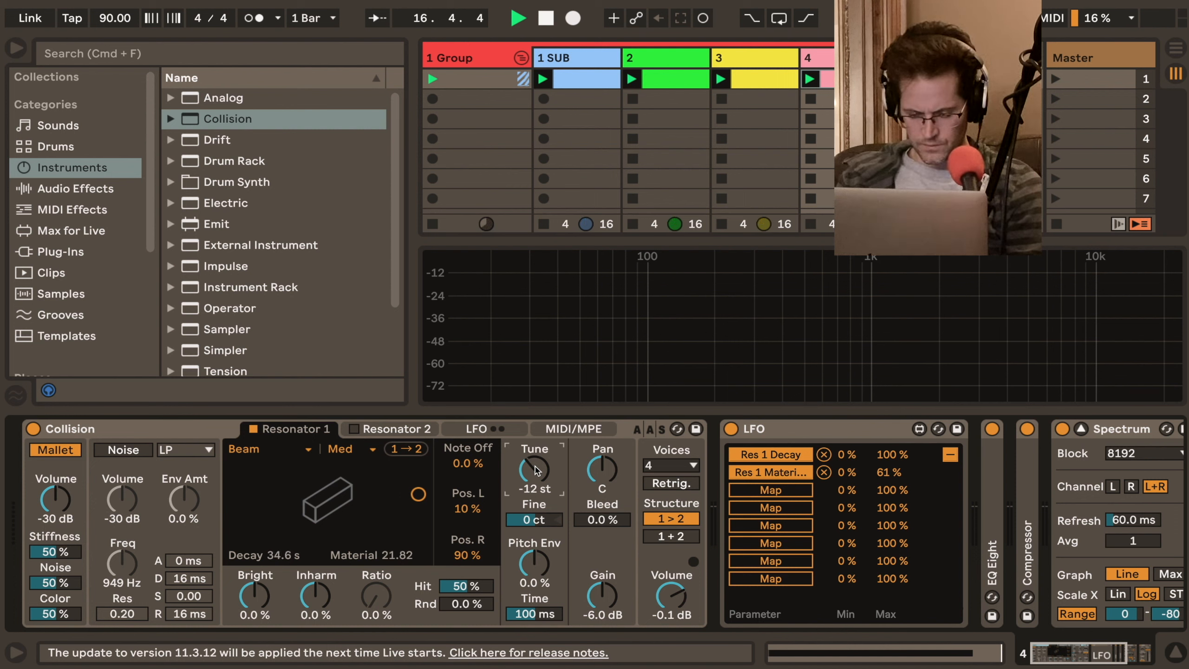
pyautogui.click(310, 448)
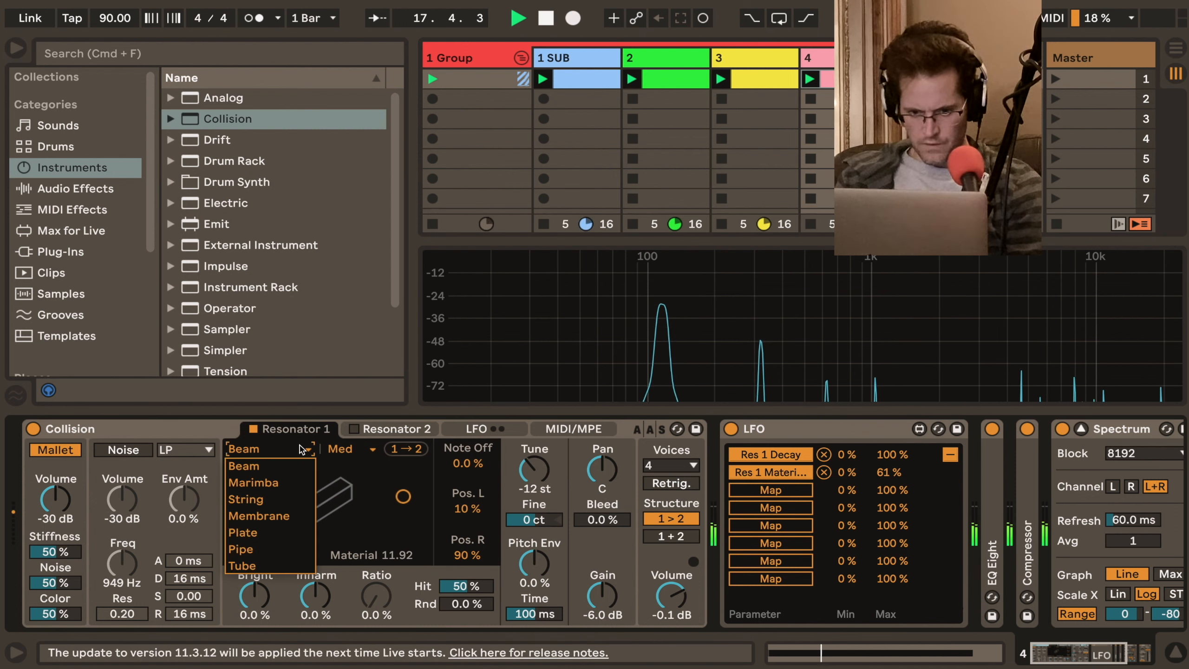
pyautogui.click(283, 515)
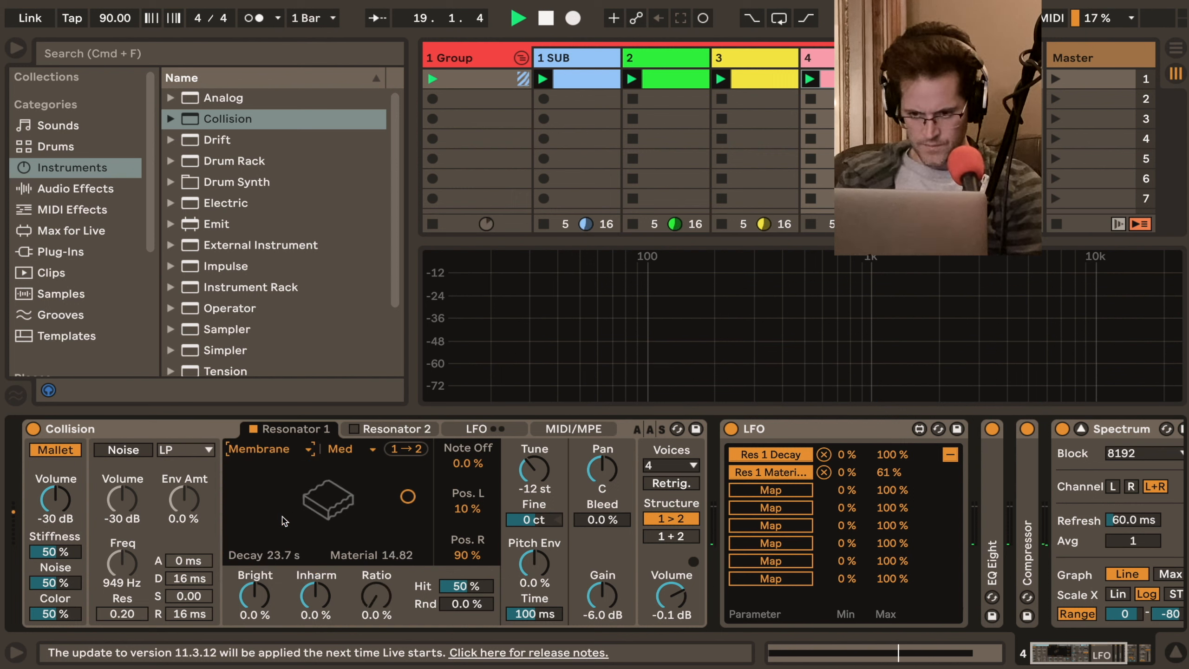
pyautogui.moveTo(254, 595)
pyautogui.mouseDown()
pyautogui.moveTo(254, 573)
pyautogui.moveTo(254, 592)
pyautogui.mouseUp()
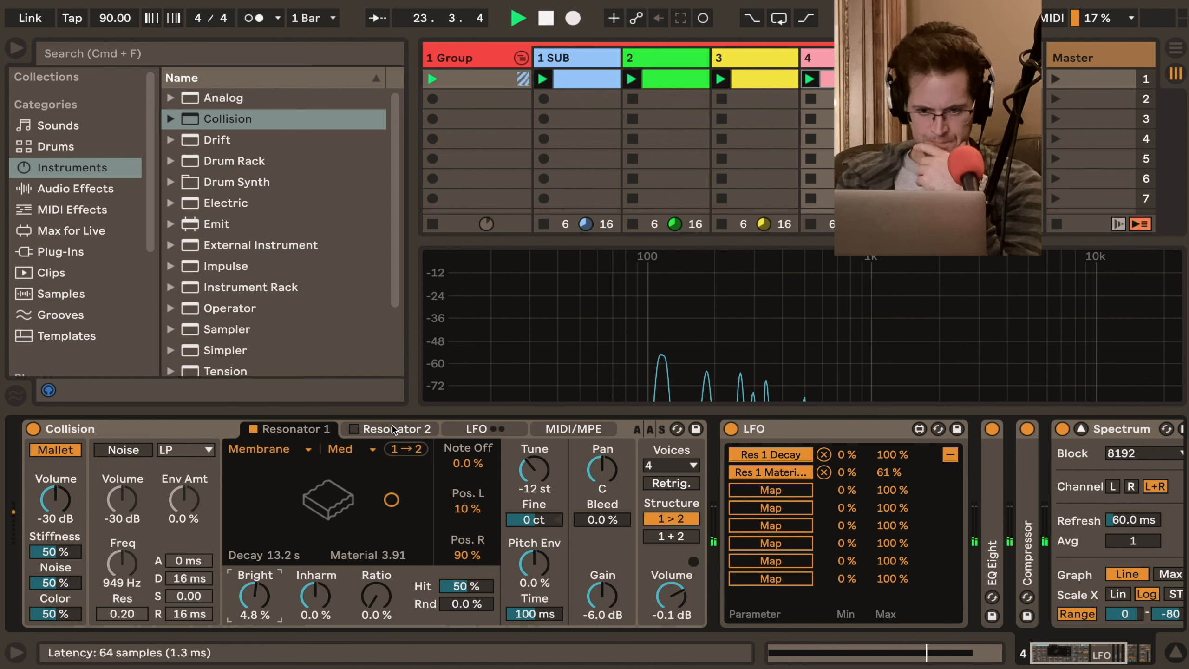
# Enable Collision's Resonator 2 and change its type to Membrane
pyautogui.click(392, 429)
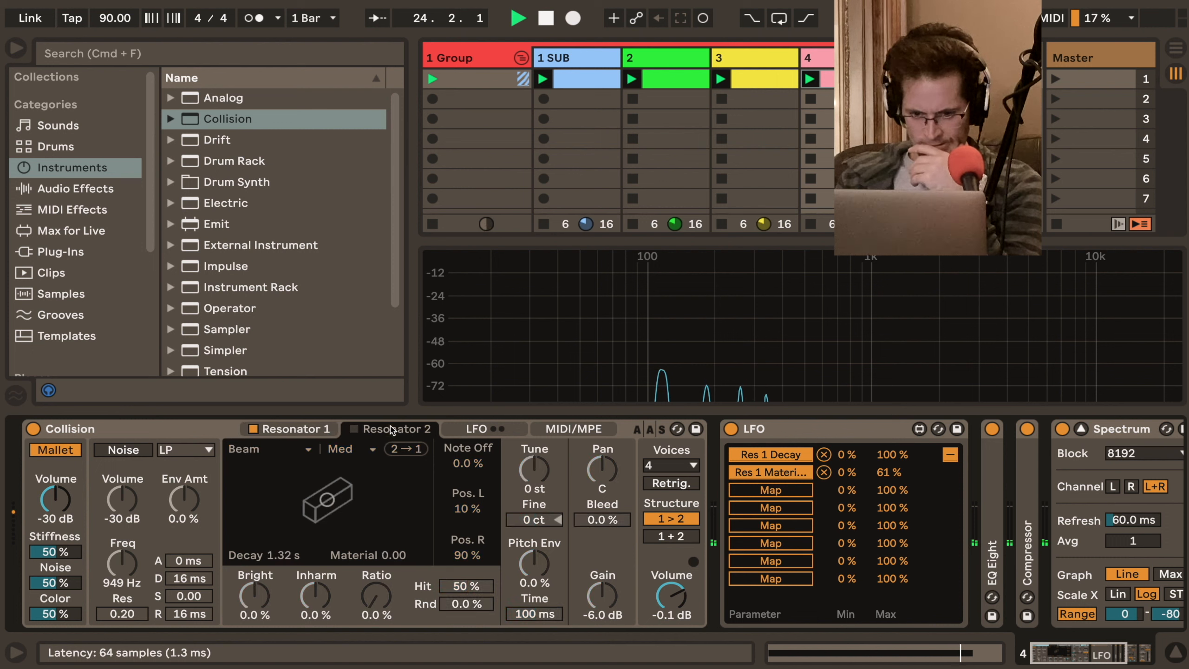
pyautogui.click(354, 429)
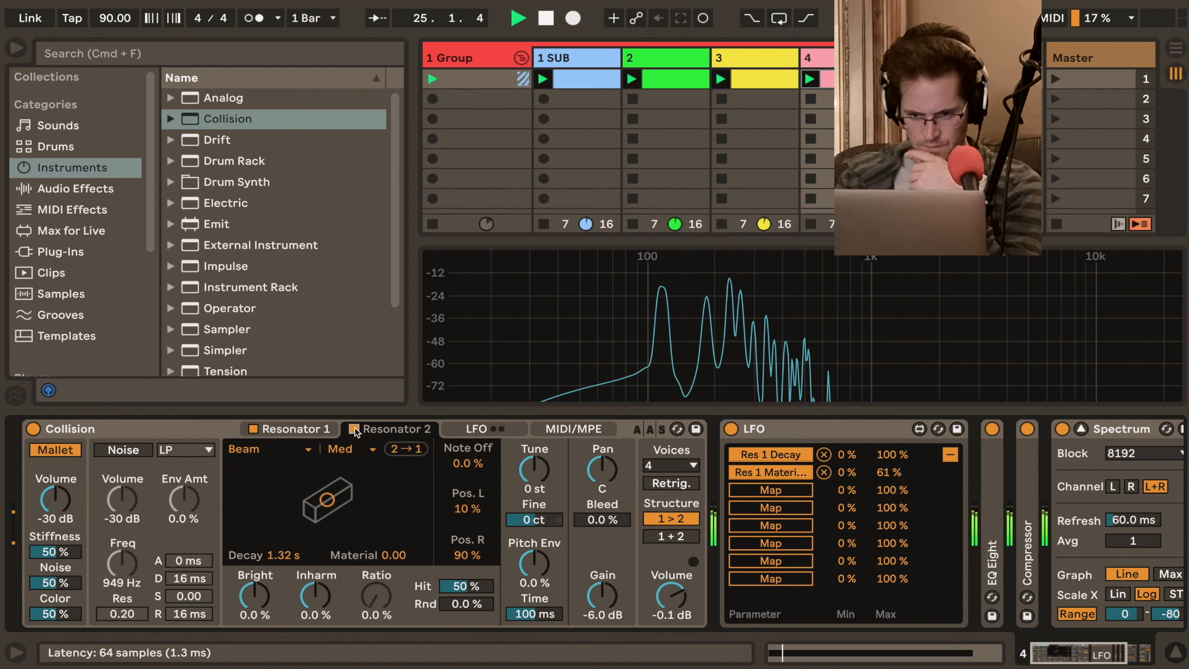
pyautogui.click(289, 449)
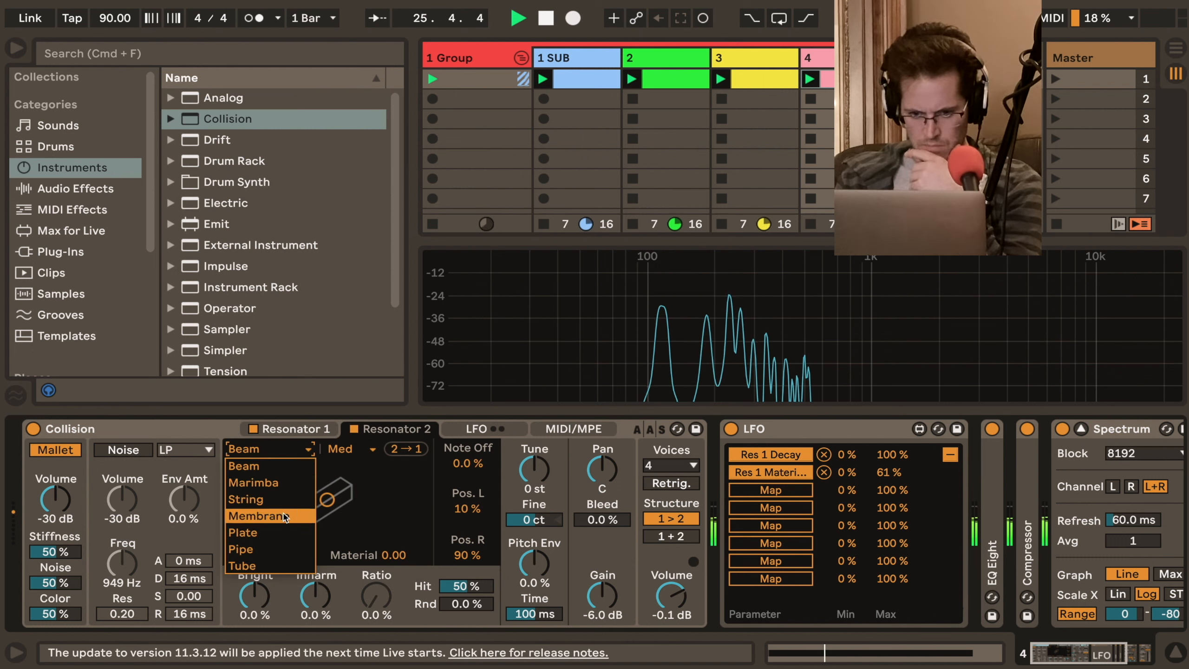
pyautogui.click(262, 515)
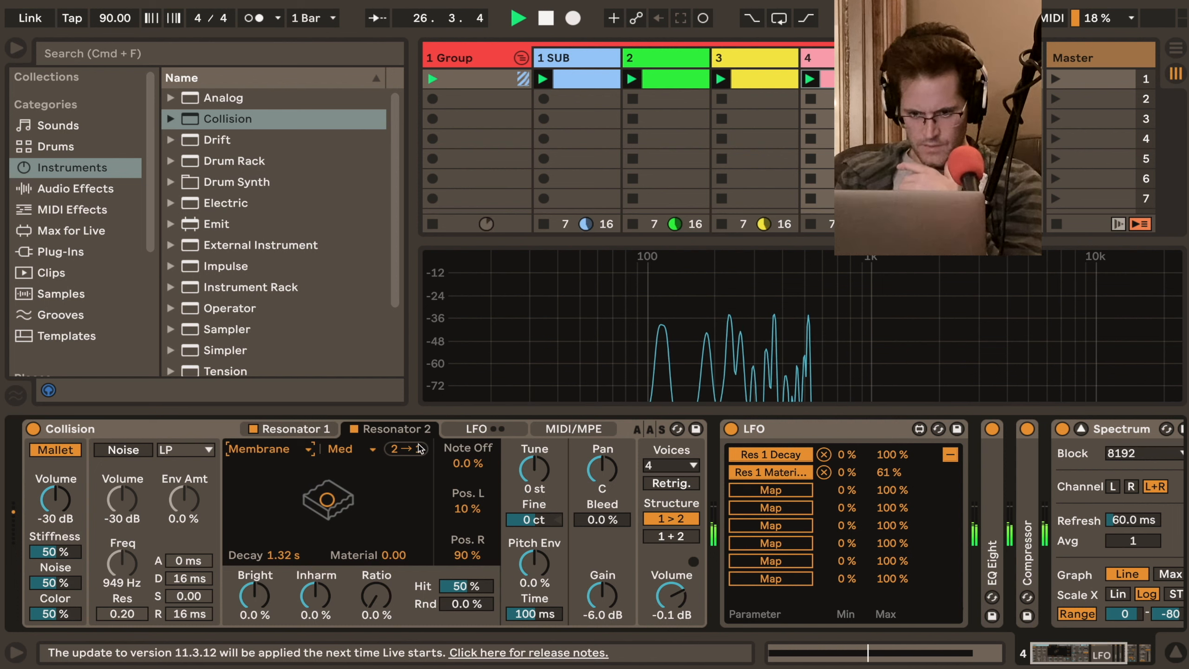
# Set Resonator 2's decay to about 5.29 s and material to -1.96, and map its decay to the LFO
pyautogui.click(303, 431)
pyautogui.click(396, 432)
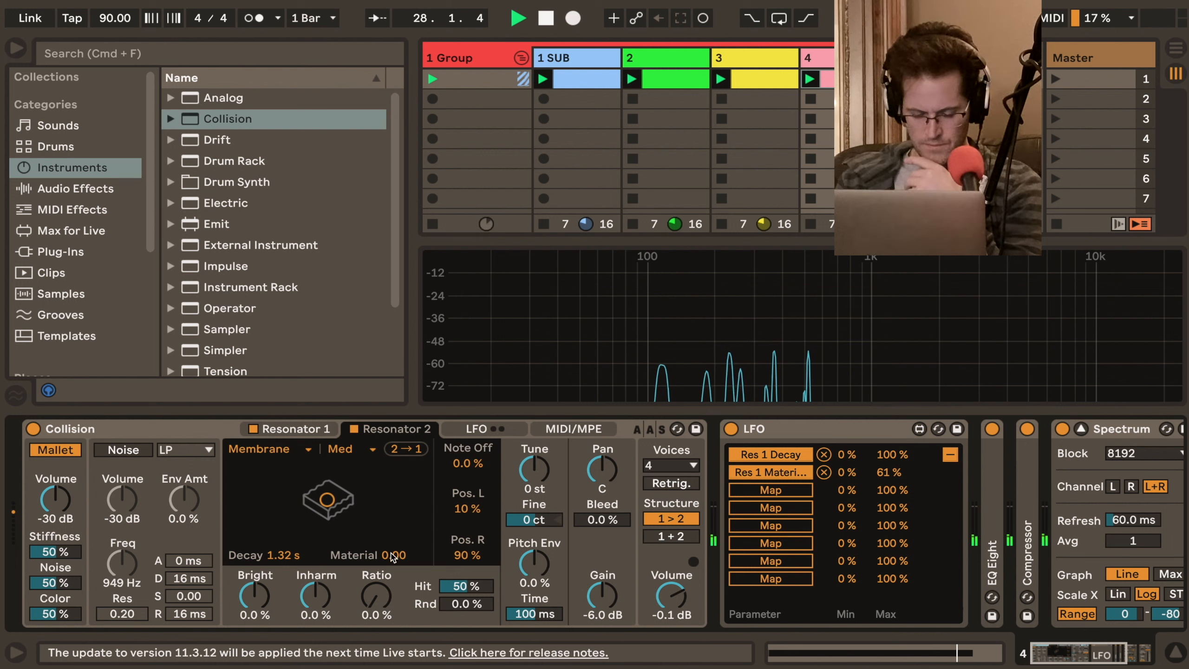
pyautogui.moveTo(395, 555); pyautogui.dragTo(394, 485)
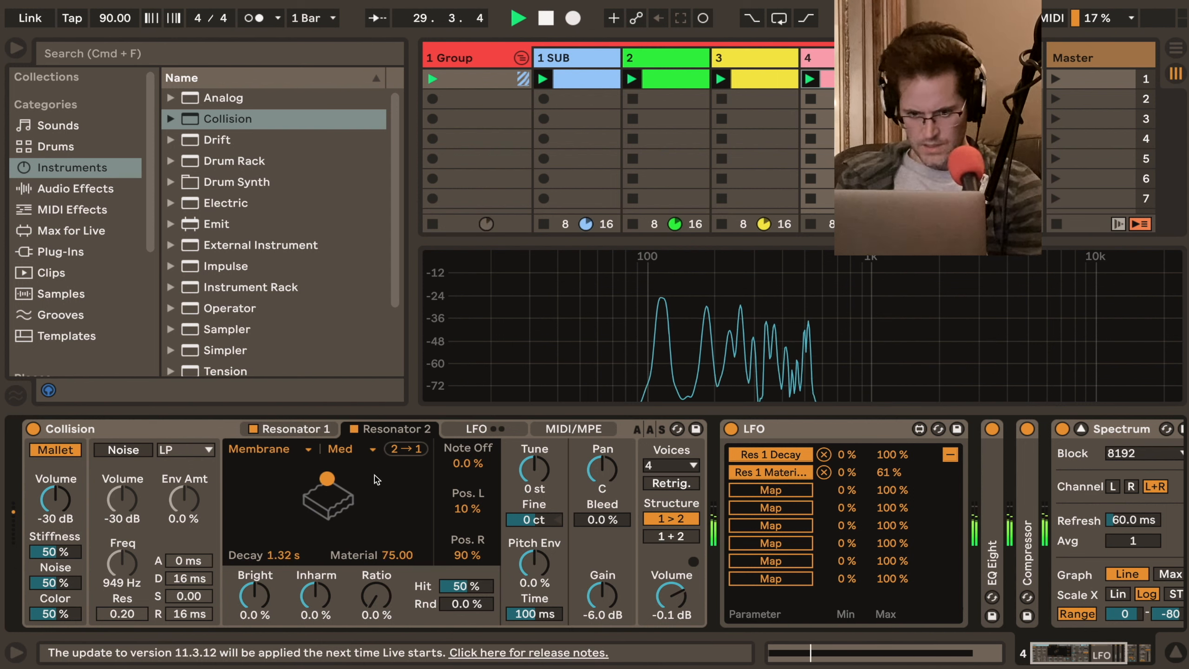
pyautogui.moveTo(327, 478); pyautogui.dragTo(366, 501)
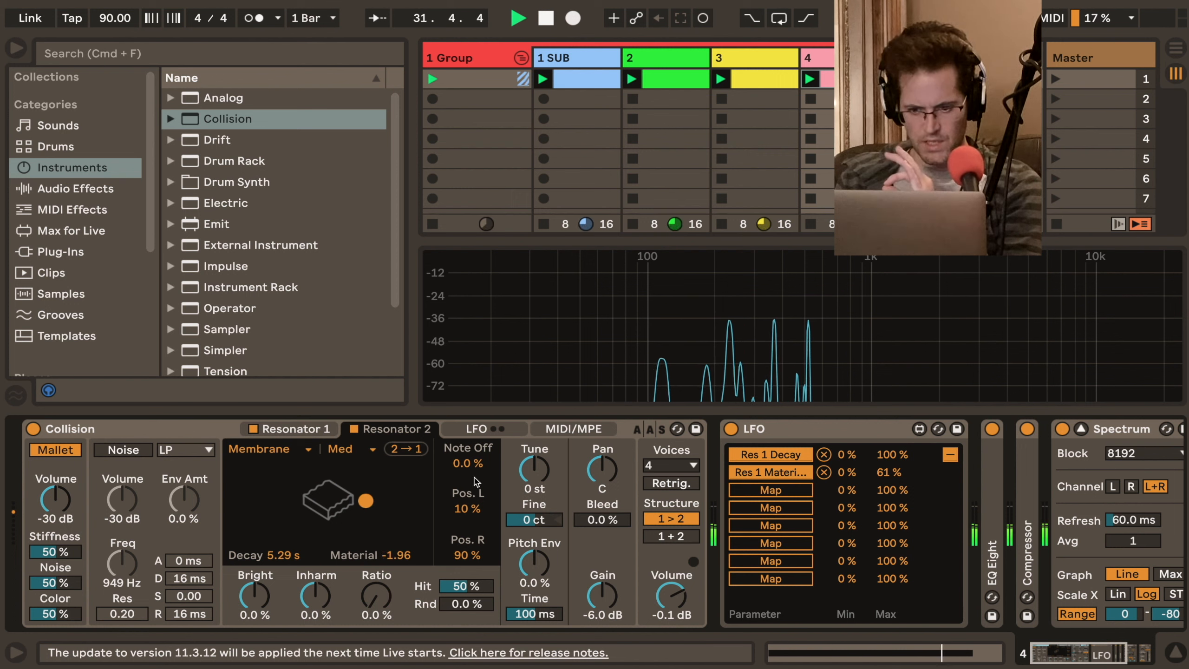
pyautogui.click(805, 489)
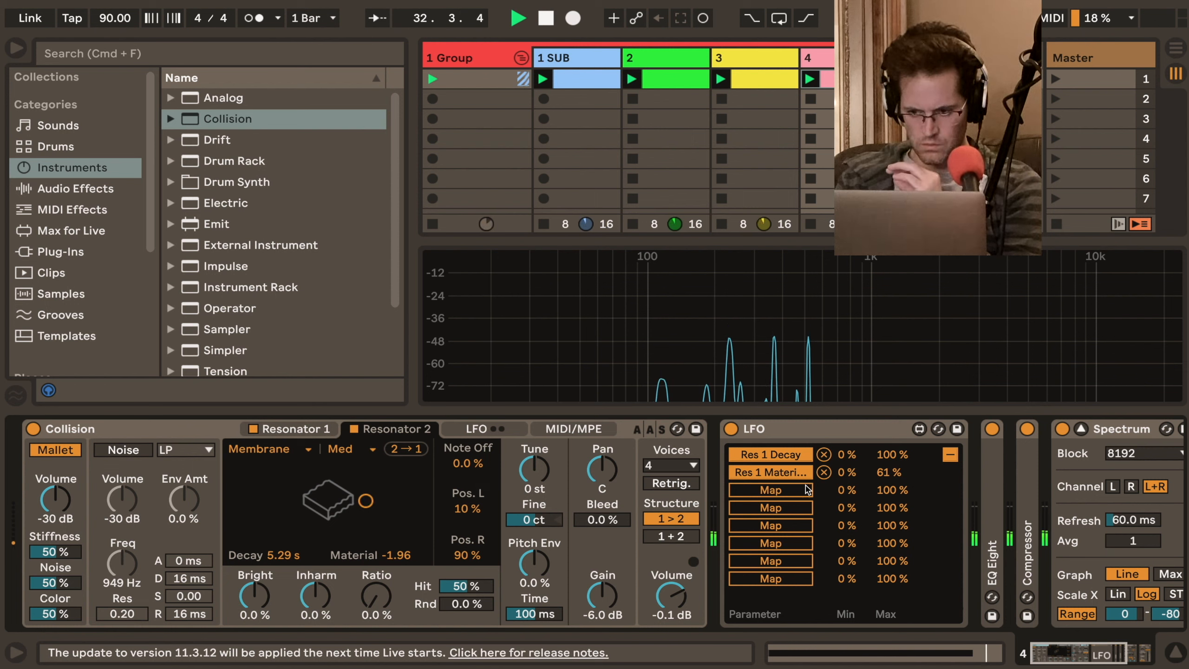
pyautogui.click(303, 553)
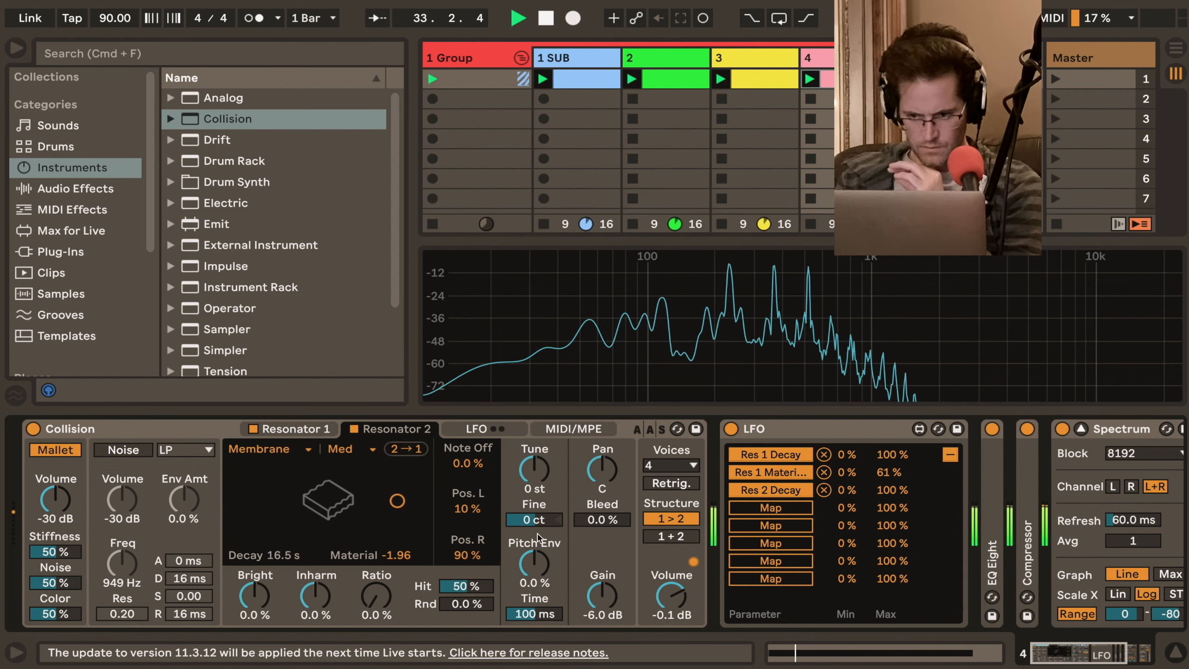
# Switch Collision's resonator structure to 1 + 2 and set its output volume to 0.4 dB
pyautogui.click(671, 536)
pyautogui.moveTo(672, 591); pyautogui.dragTo(672, 646)
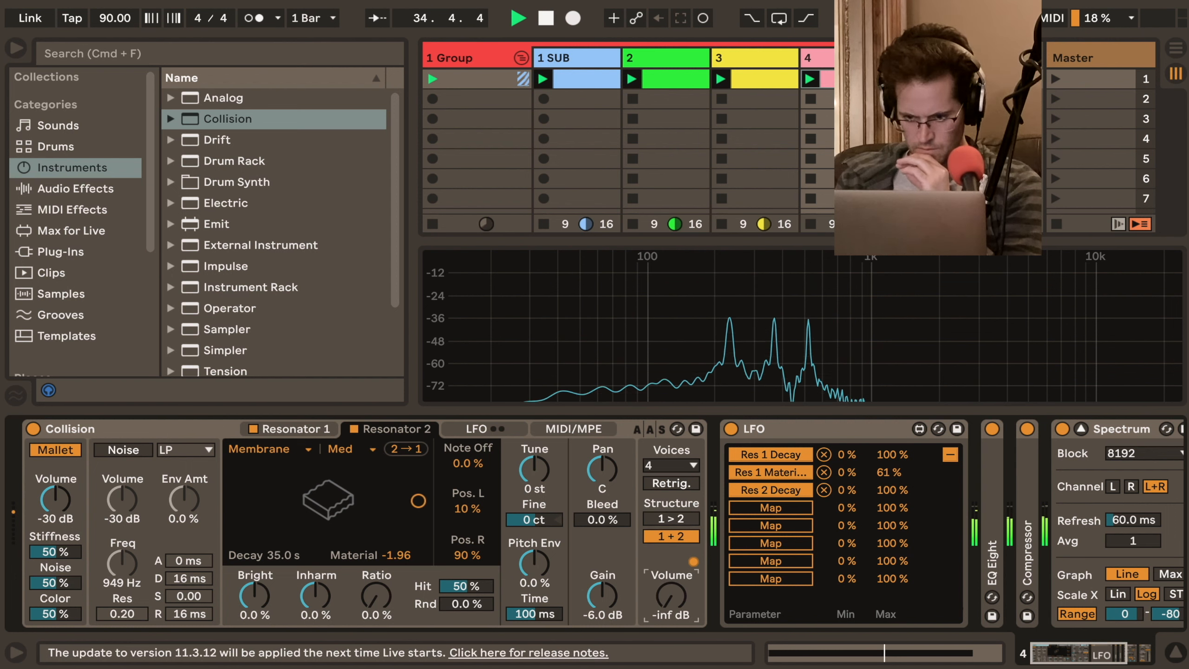
pyautogui.moveTo(671, 596)
pyautogui.mouseDown()
pyautogui.moveTo(671, 561)
pyautogui.moveTo(674, 595)
pyautogui.mouseUp()
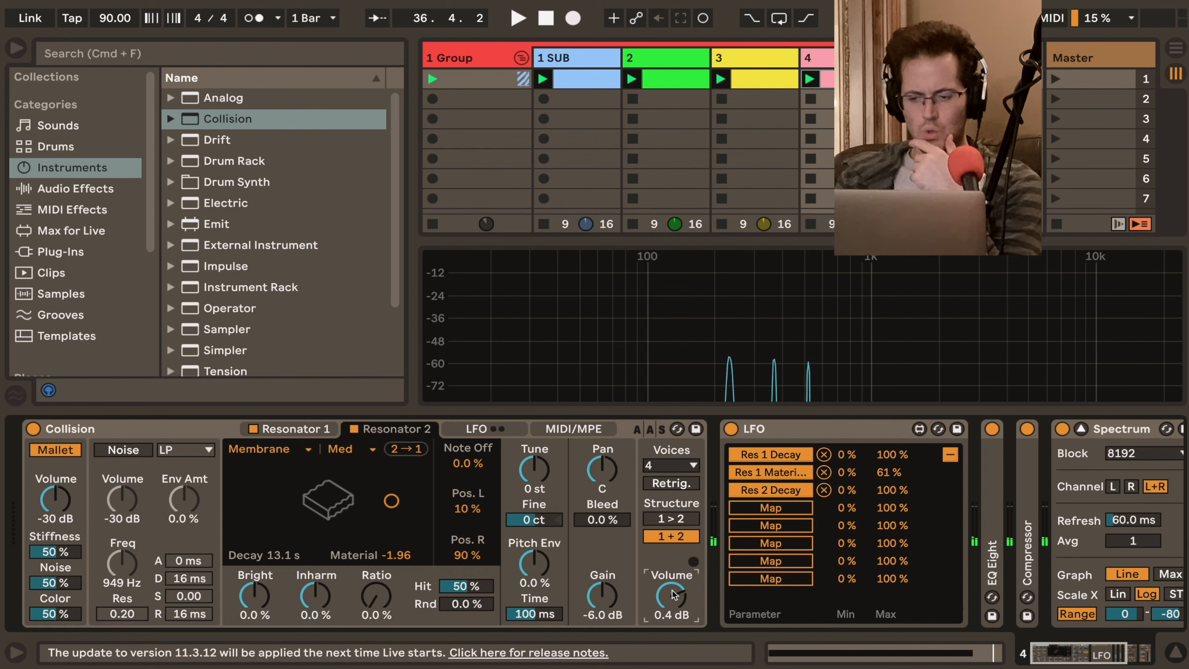
pyautogui.click(193, 431)
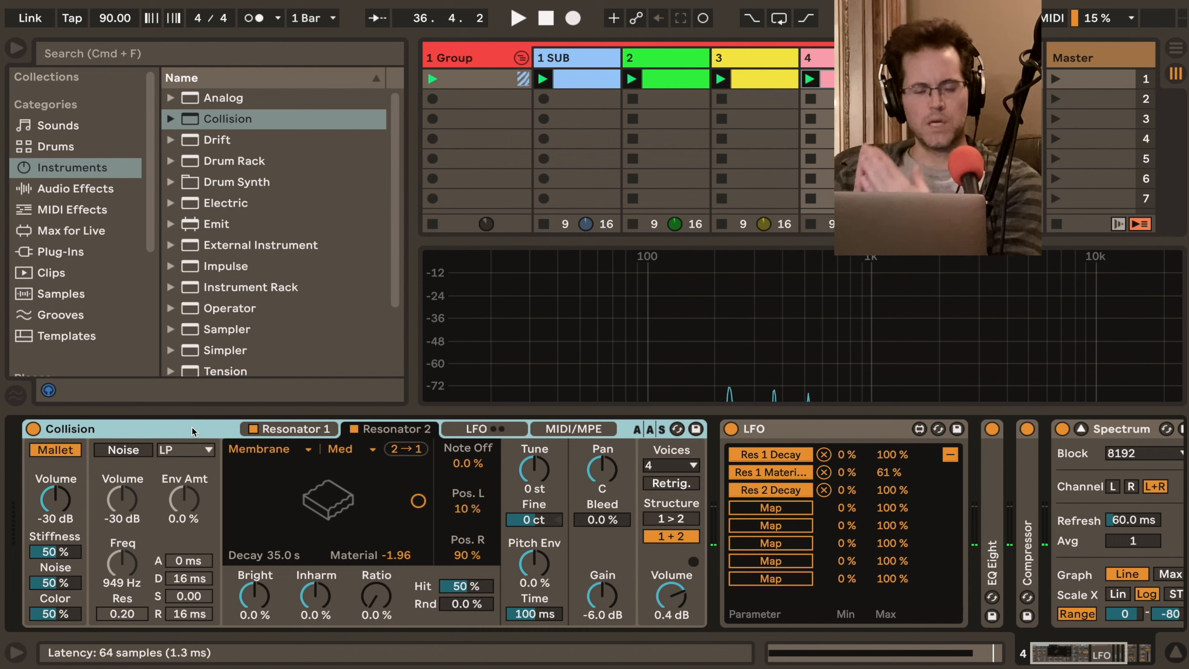
# Set the resonator structure to 1 > 2, and turn Resonator 2 off and back on
pyautogui.click(684, 517)
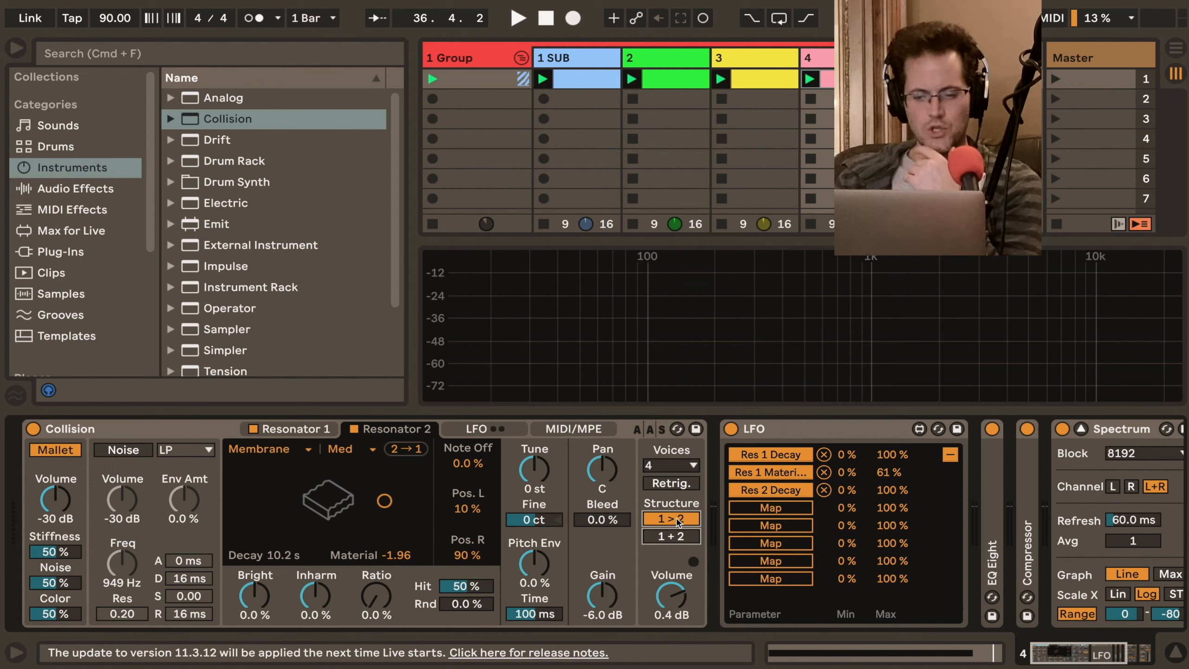
pyautogui.click(354, 429)
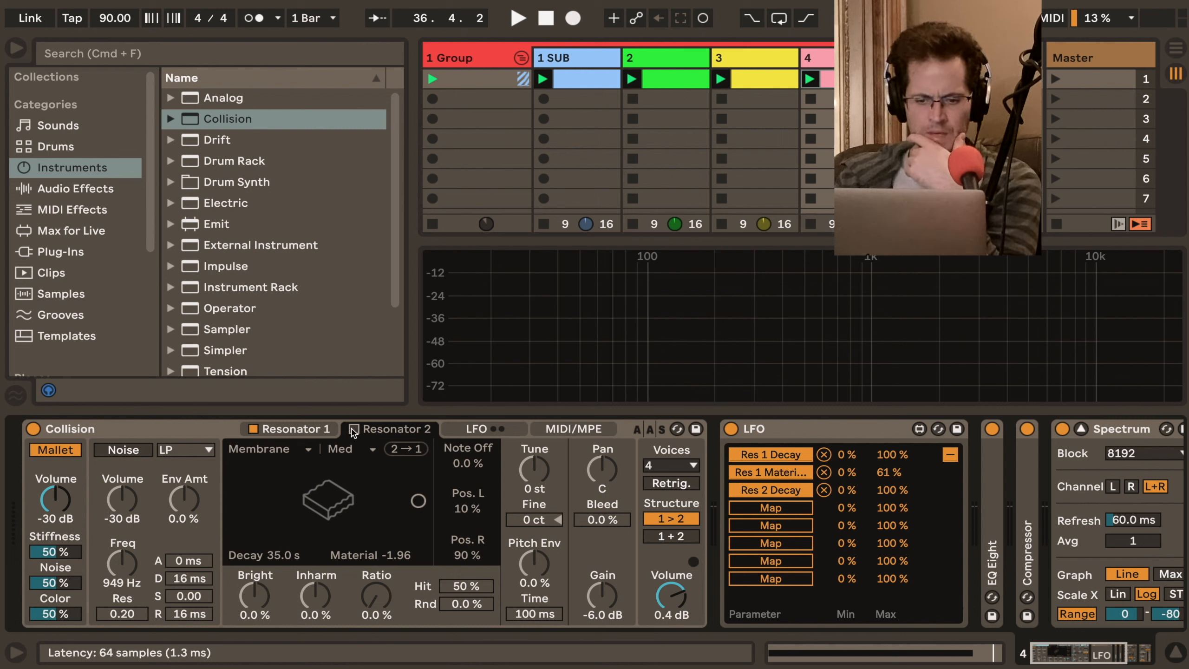
pyautogui.click(353, 429)
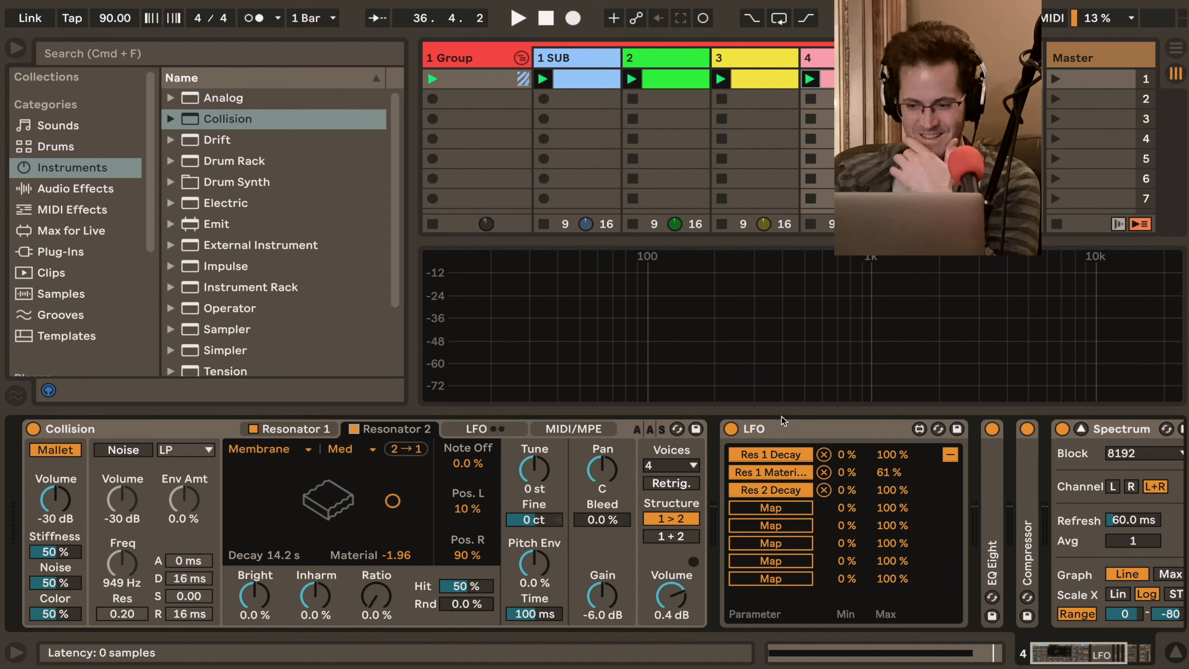
# Deactivate the LFO device, and switch Collision's noise source on and back off
pyautogui.click(731, 429)
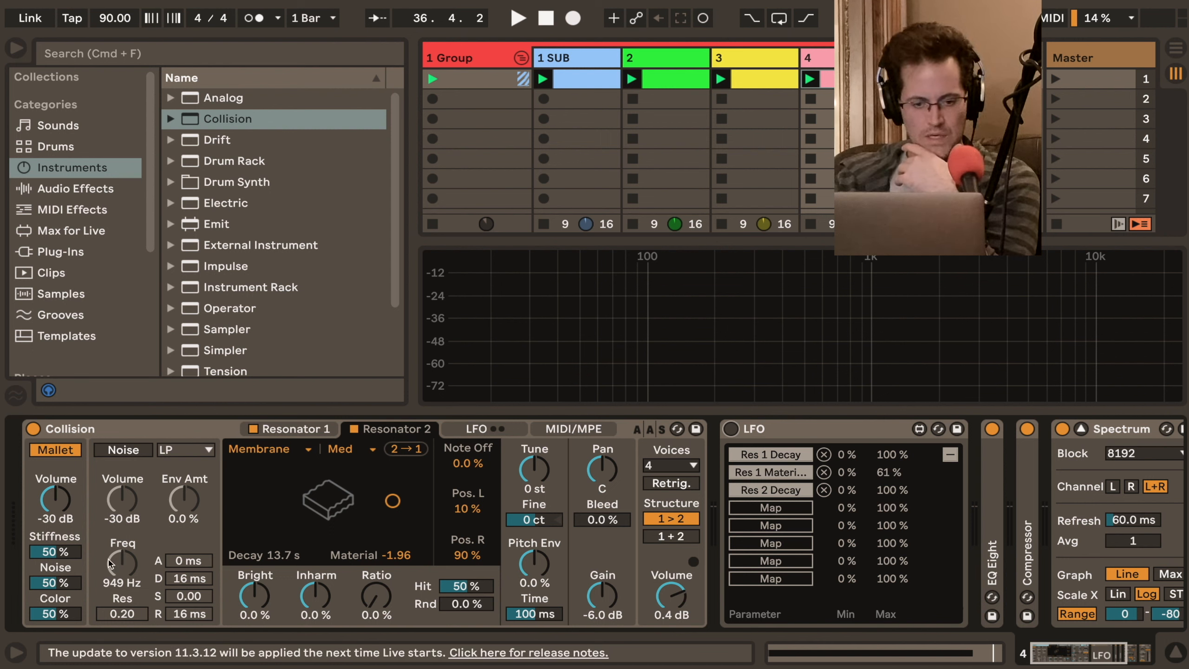
pyautogui.click(115, 450)
pyautogui.click(114, 451)
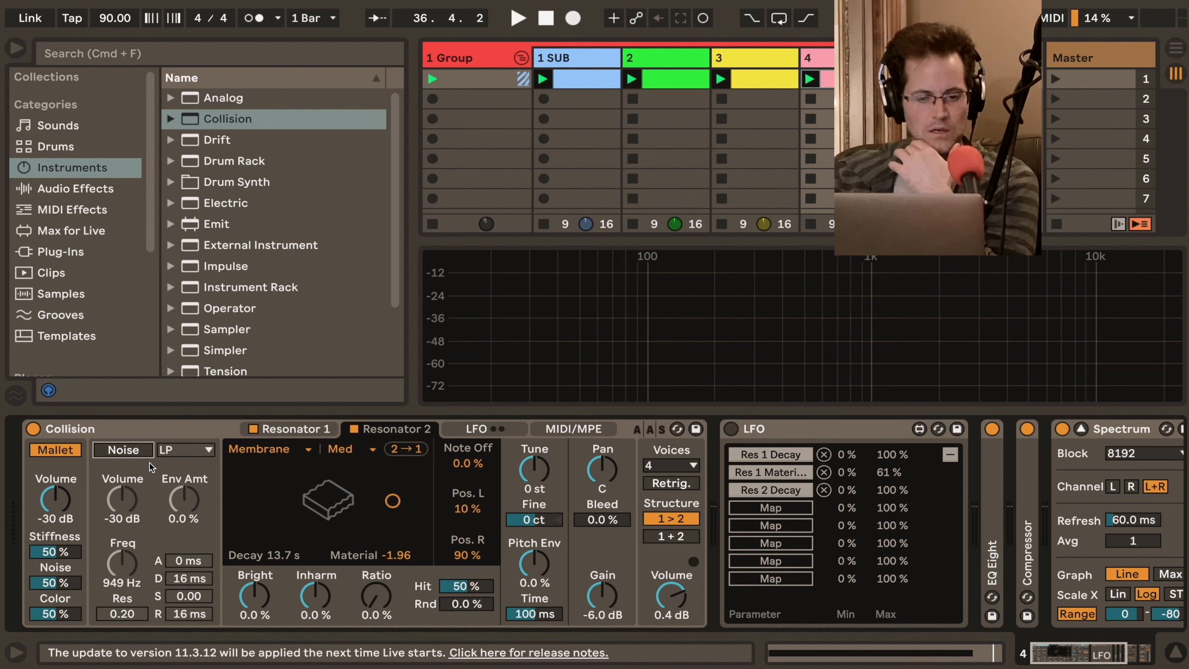
# Show Resonator 1's settings and alternate between the 1 + 2 and 1 > 2 structures, ending on 1 + 2
pyautogui.click(312, 429)
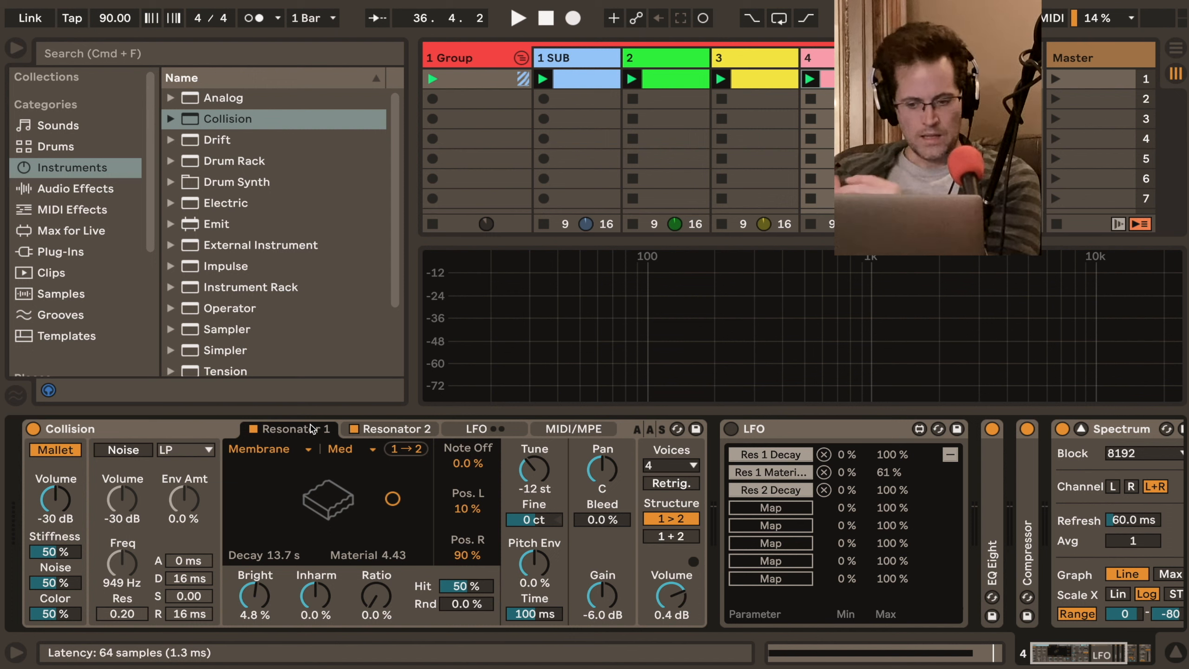
pyautogui.click(680, 536)
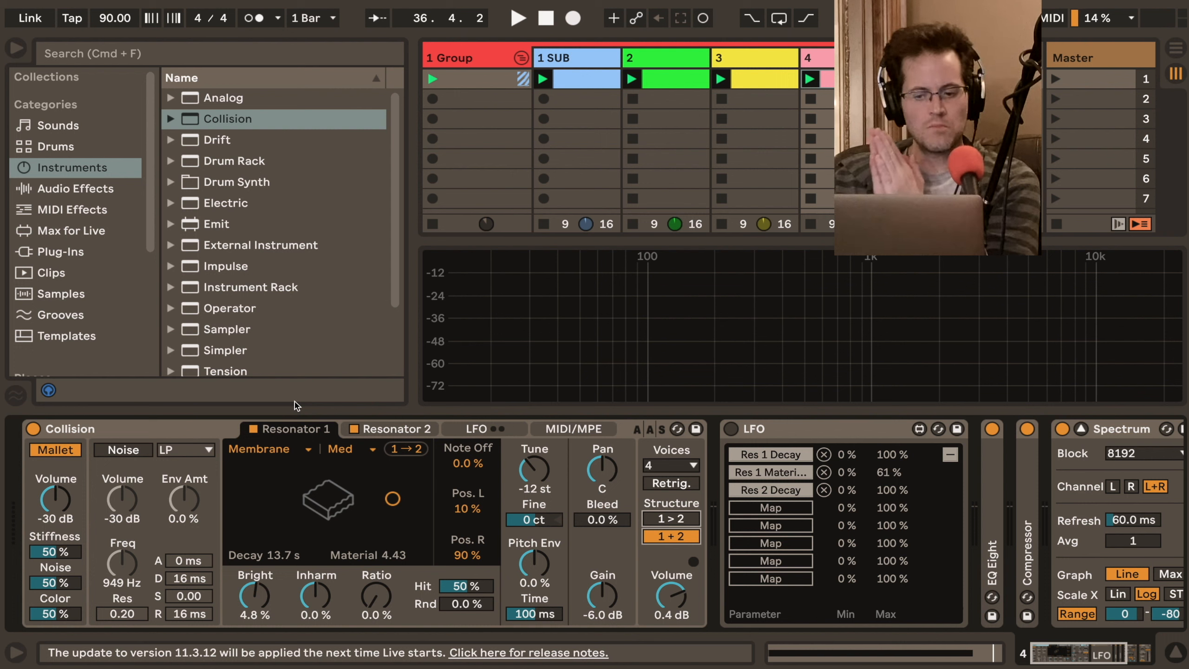
pyautogui.click(663, 519)
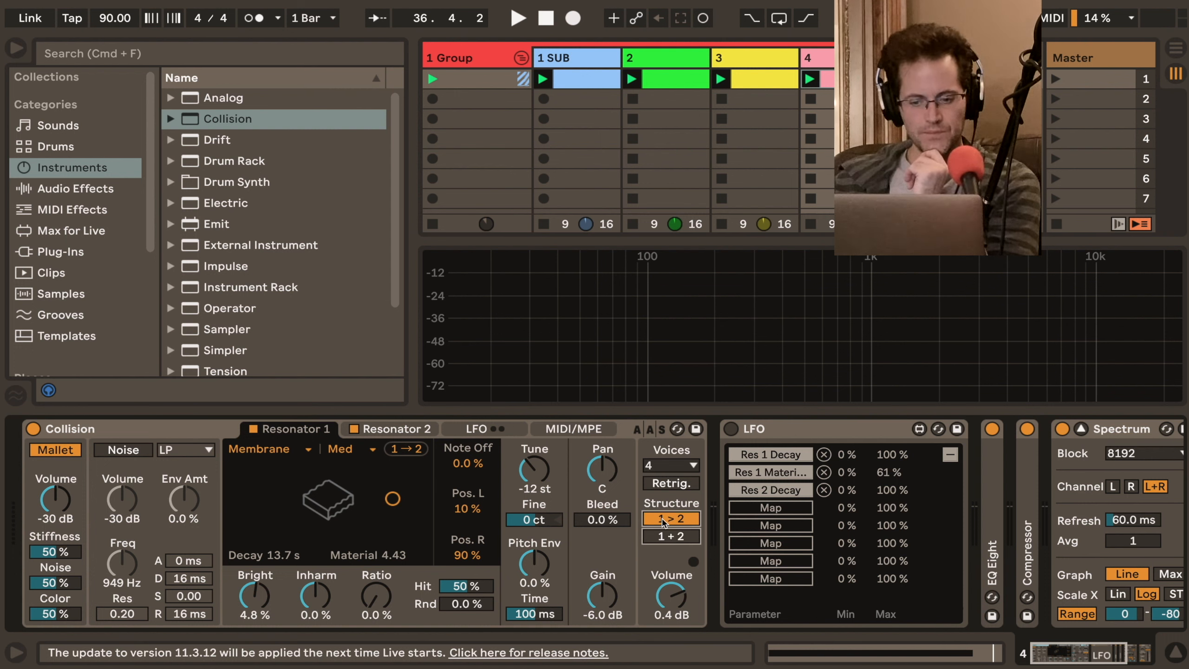
pyautogui.click(664, 537)
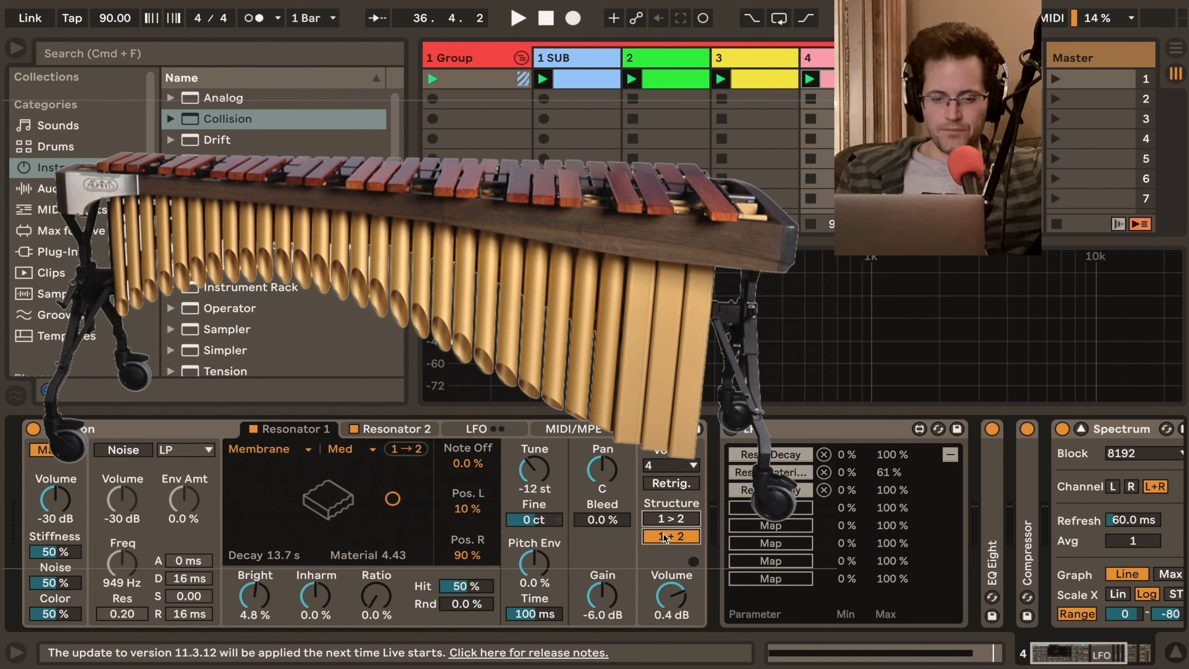
# Review the available resonator types for Resonator 1 and Resonator 2 in Collision, leaving both on Membrane
pyautogui.click(274, 448)
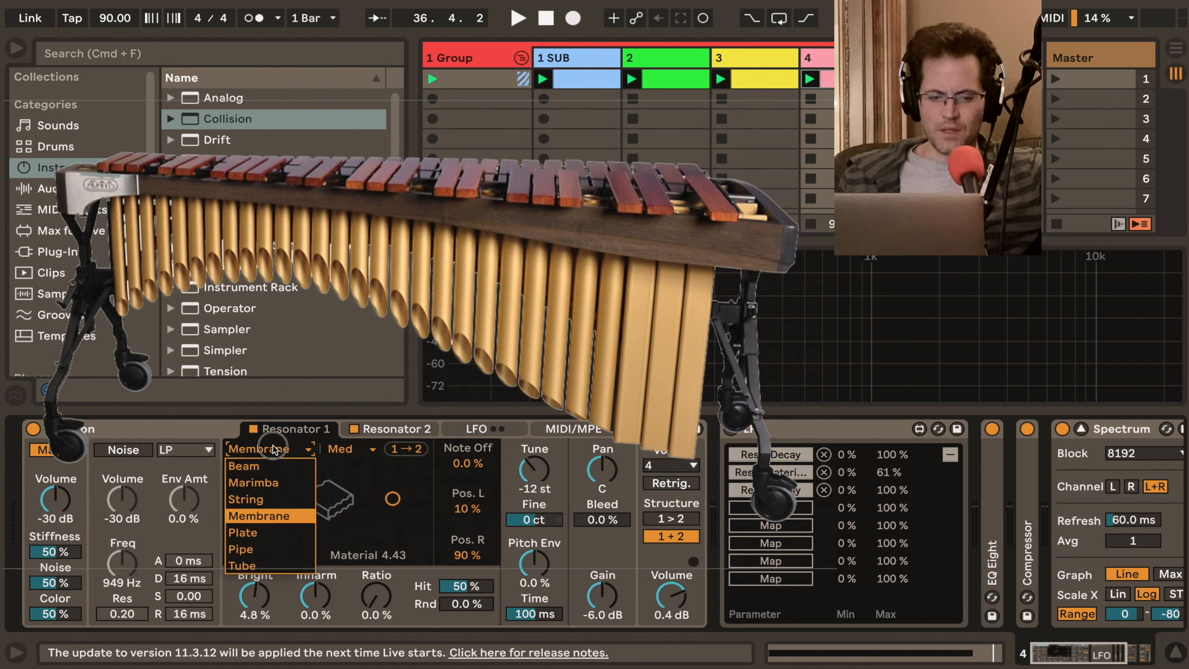
pyautogui.click(270, 516)
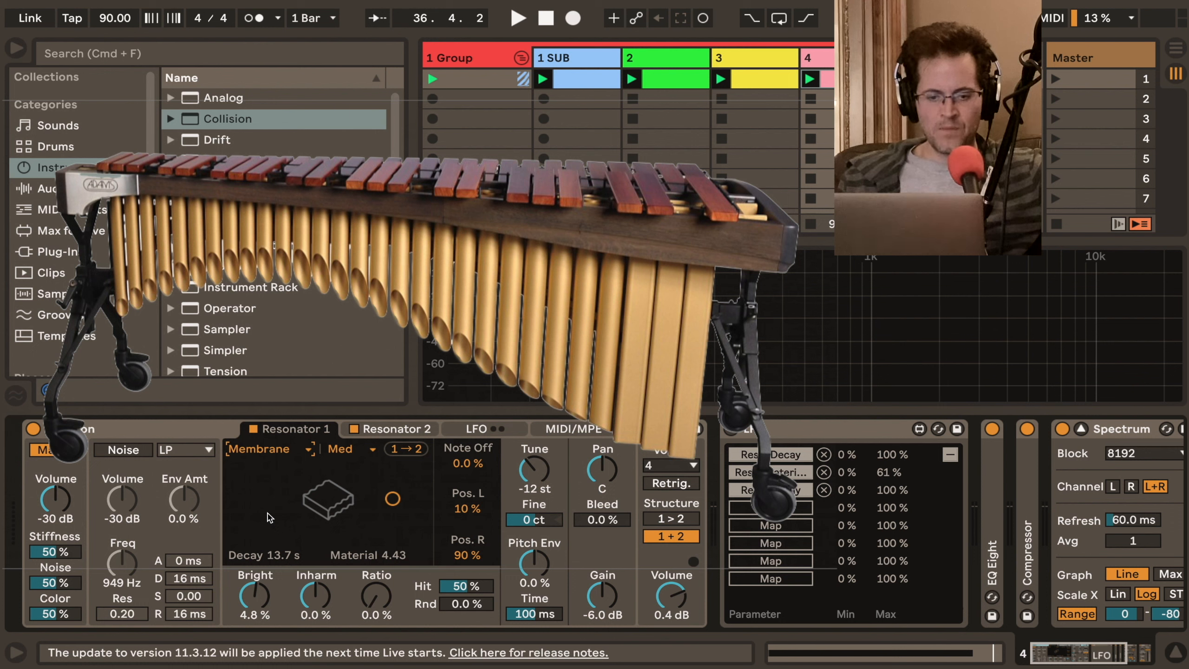
pyautogui.click(388, 431)
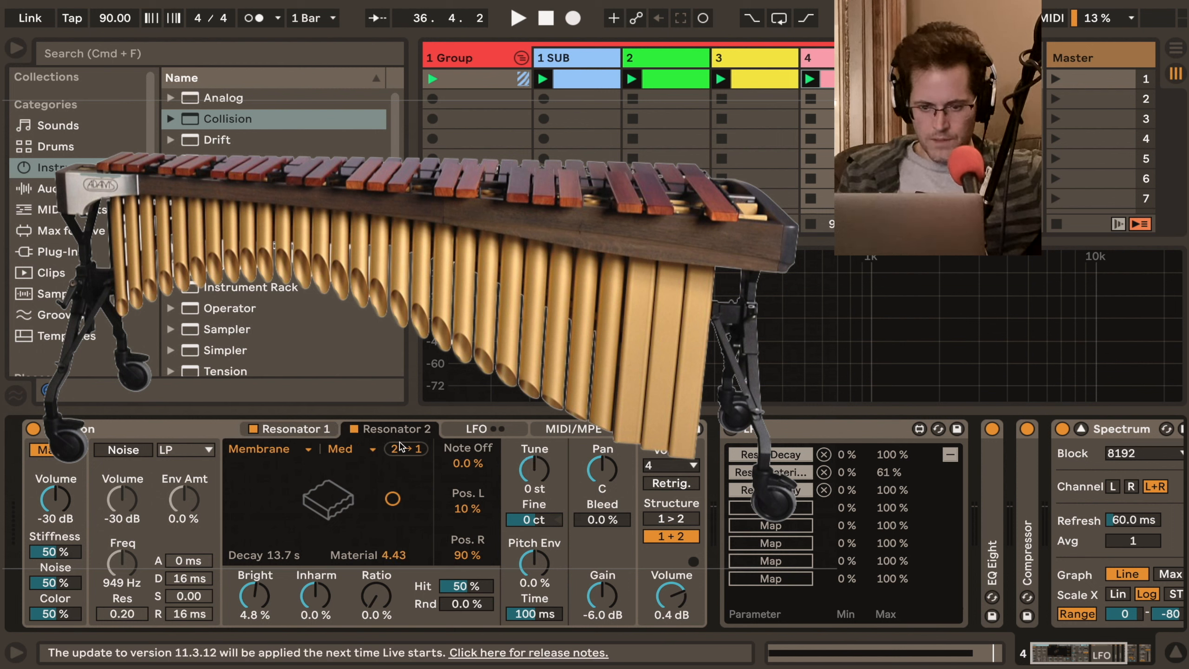
pyautogui.click(266, 450)
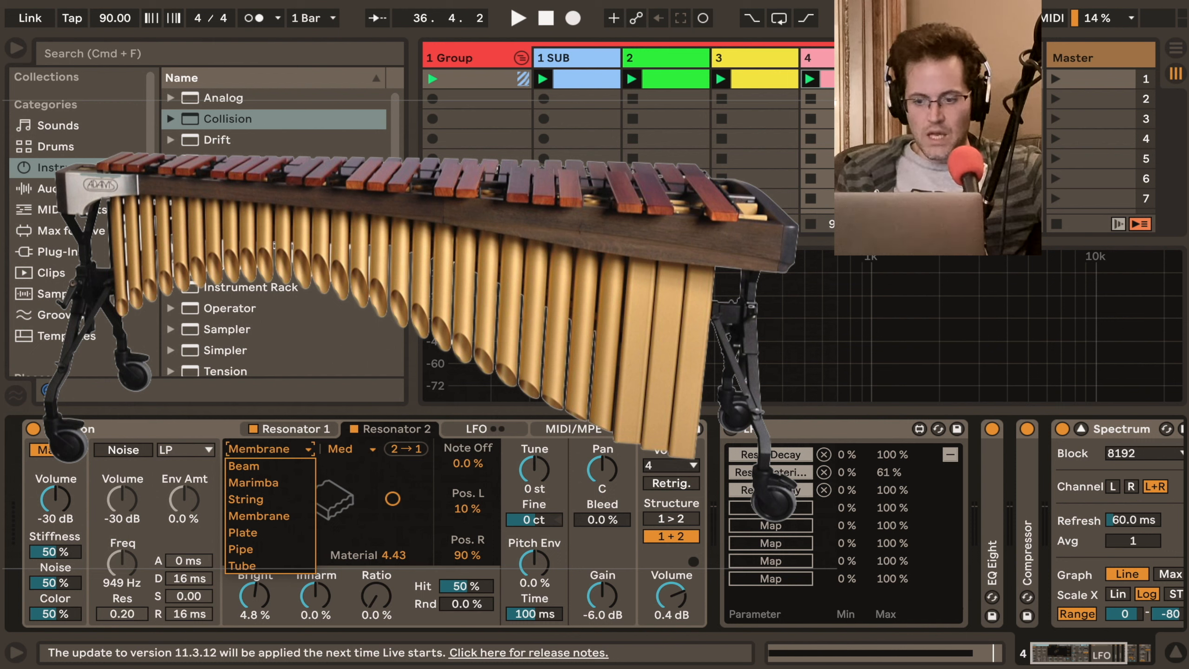
pyautogui.press('Escape')
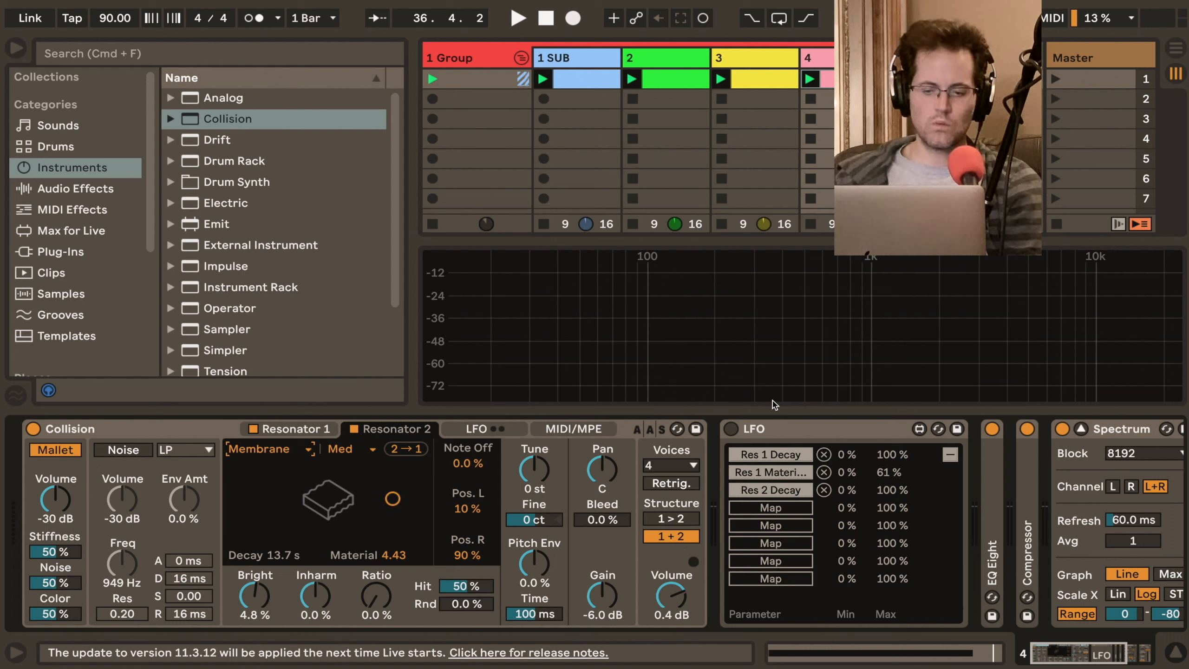
# Reactivate the LFO device, start playback, and set Resonator 2's Material to 53.12
pyautogui.click(739, 428)
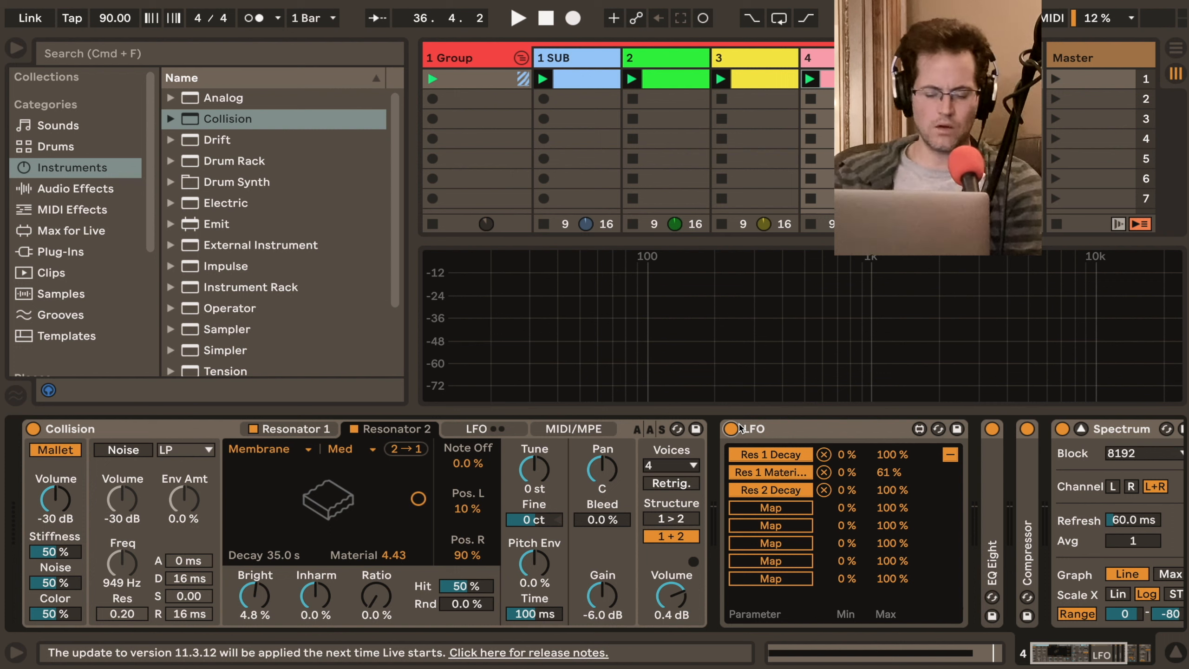
pyautogui.press('space')
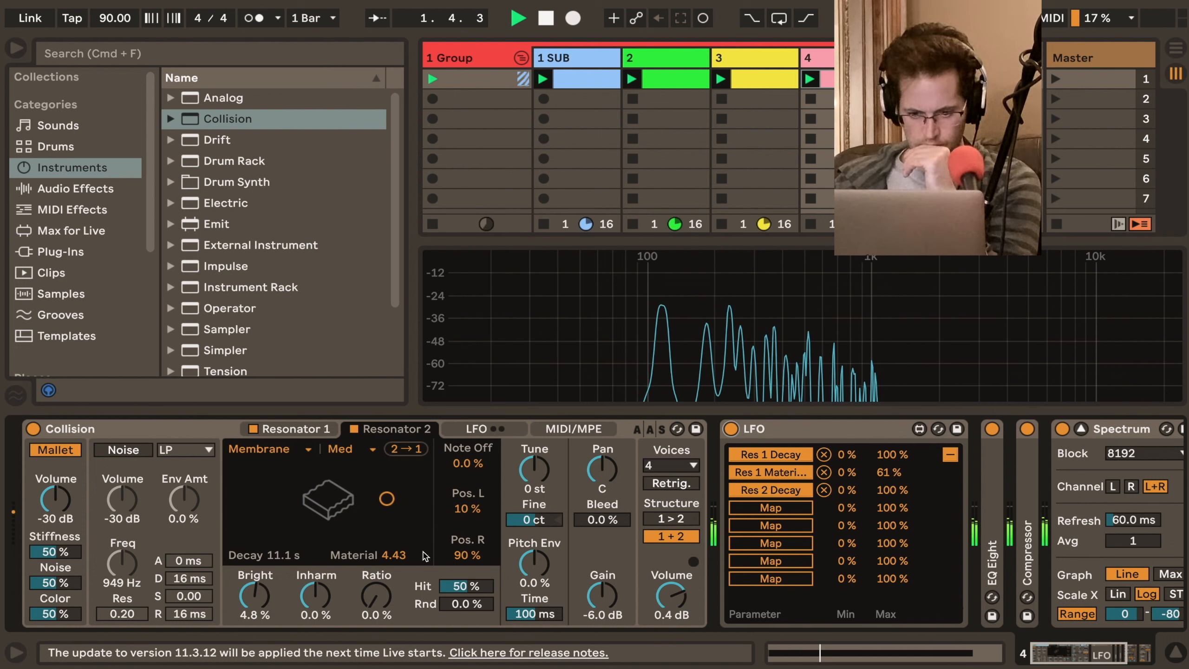
pyautogui.moveTo(396, 554)
pyautogui.mouseDown()
pyautogui.moveTo(396, 534)
pyautogui.moveTo(395, 574)
pyautogui.moveTo(396, 539)
pyautogui.mouseUp()
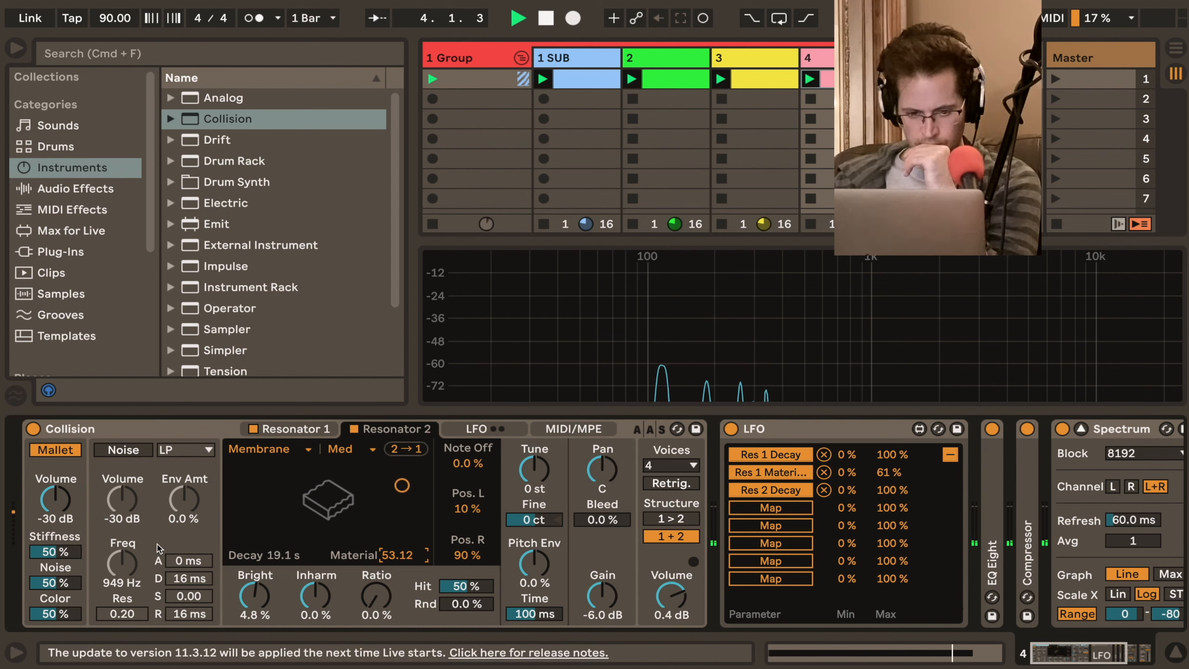
# Switch on Collision's noise source, set its volume to -50 dB, and switch the noise back off
pyautogui.click(123, 448)
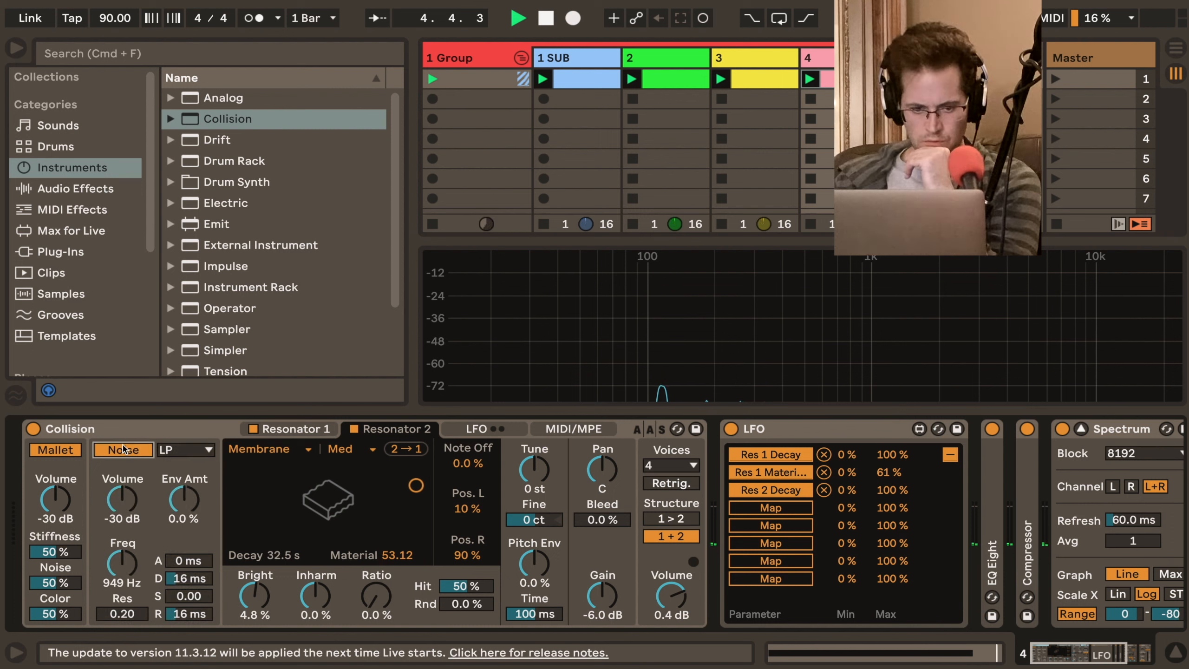
pyautogui.moveTo(127, 497); pyautogui.dragTo(126, 515)
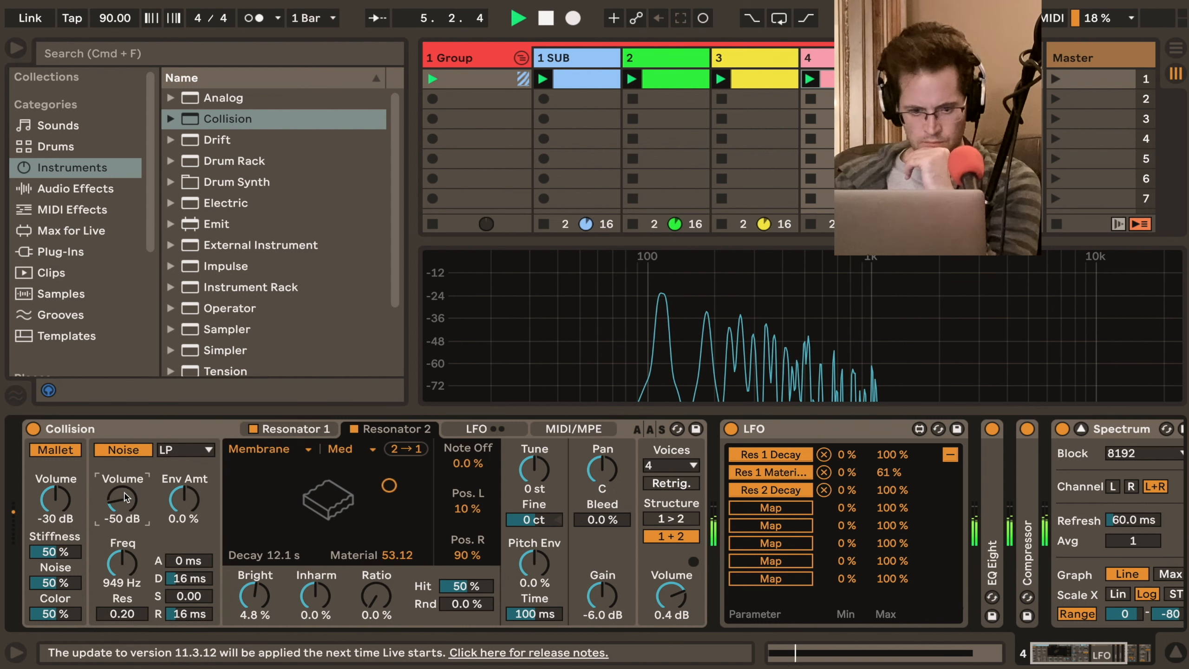
pyautogui.click(123, 449)
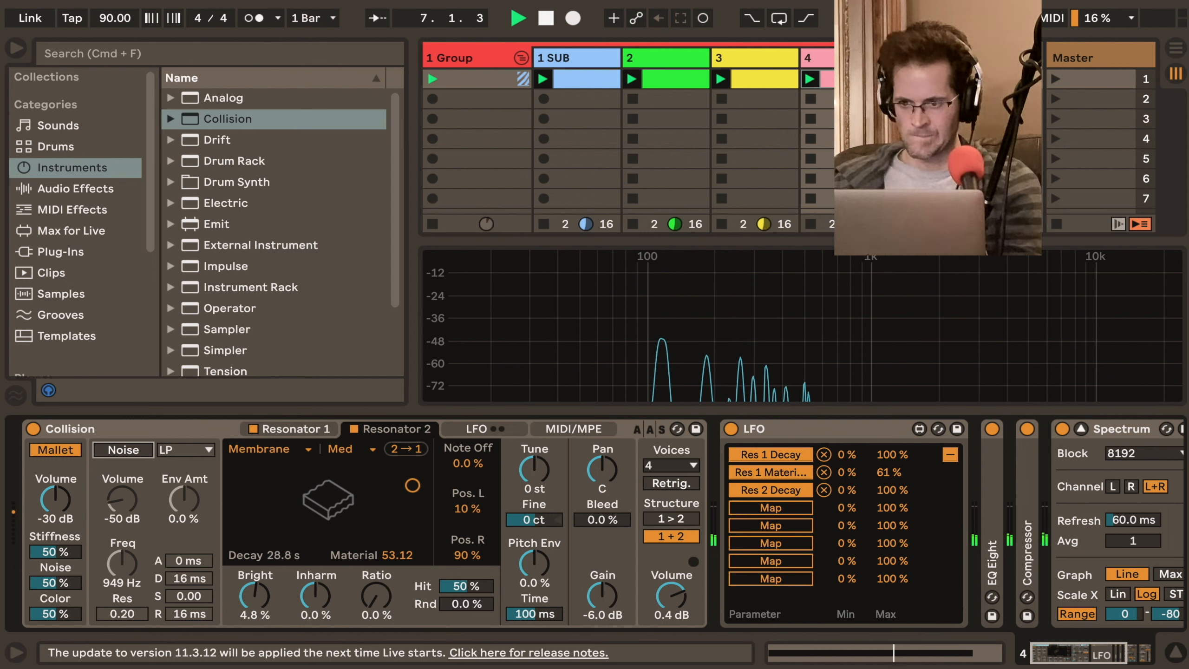
# Duplicate track 4 as a fifth layer and color the new track light yellow
pyautogui.click(950, 454)
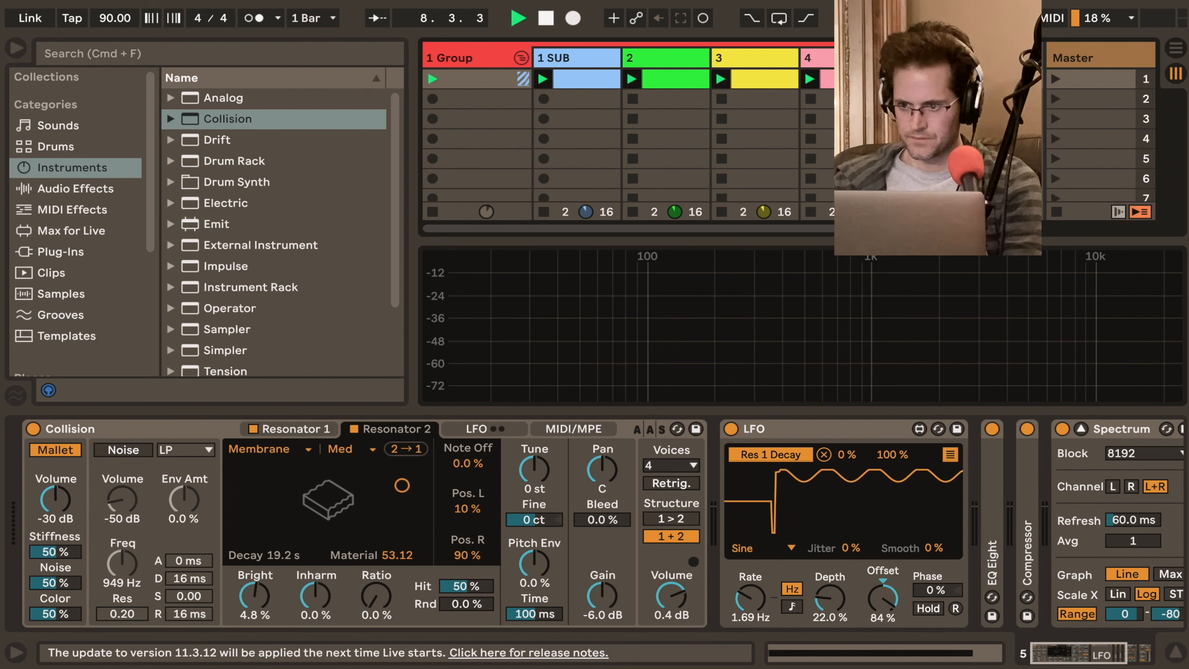
pyautogui.rightClick(638, 80)
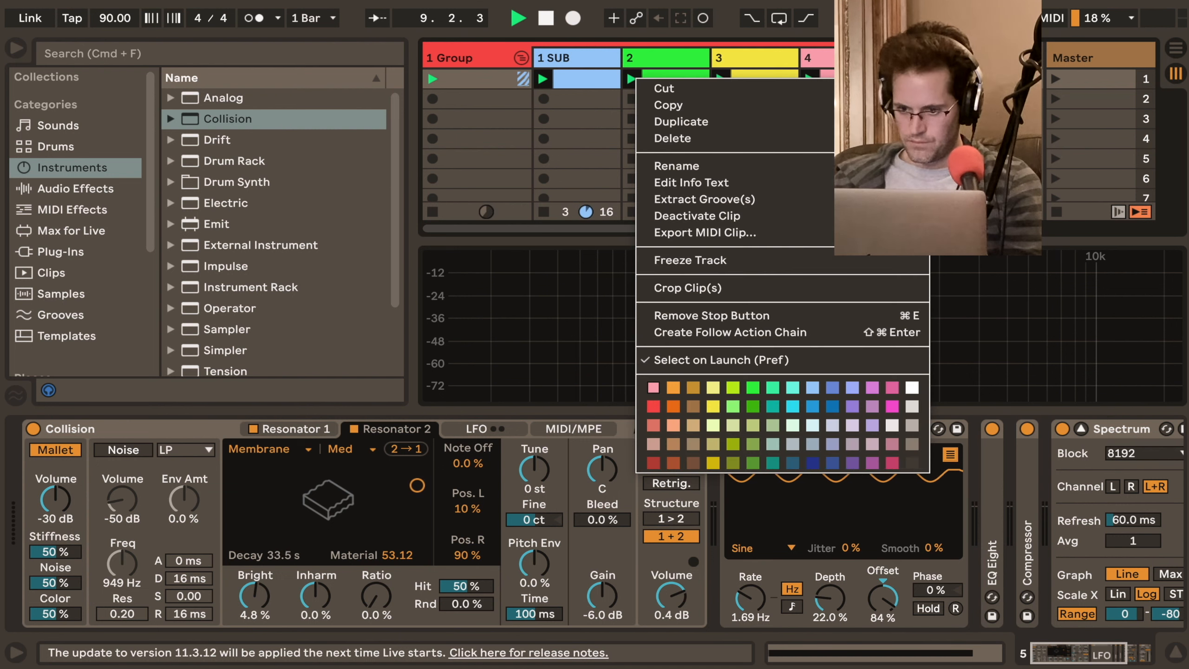
pyautogui.press('Escape')
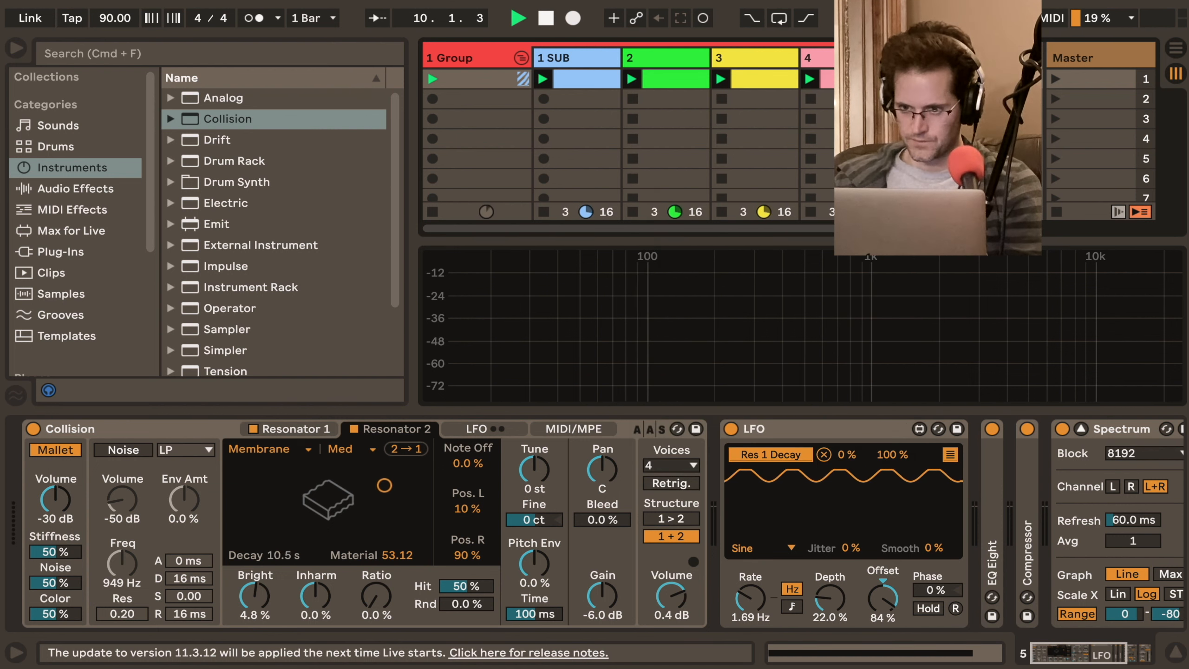
pyautogui.rightClick(642, 59)
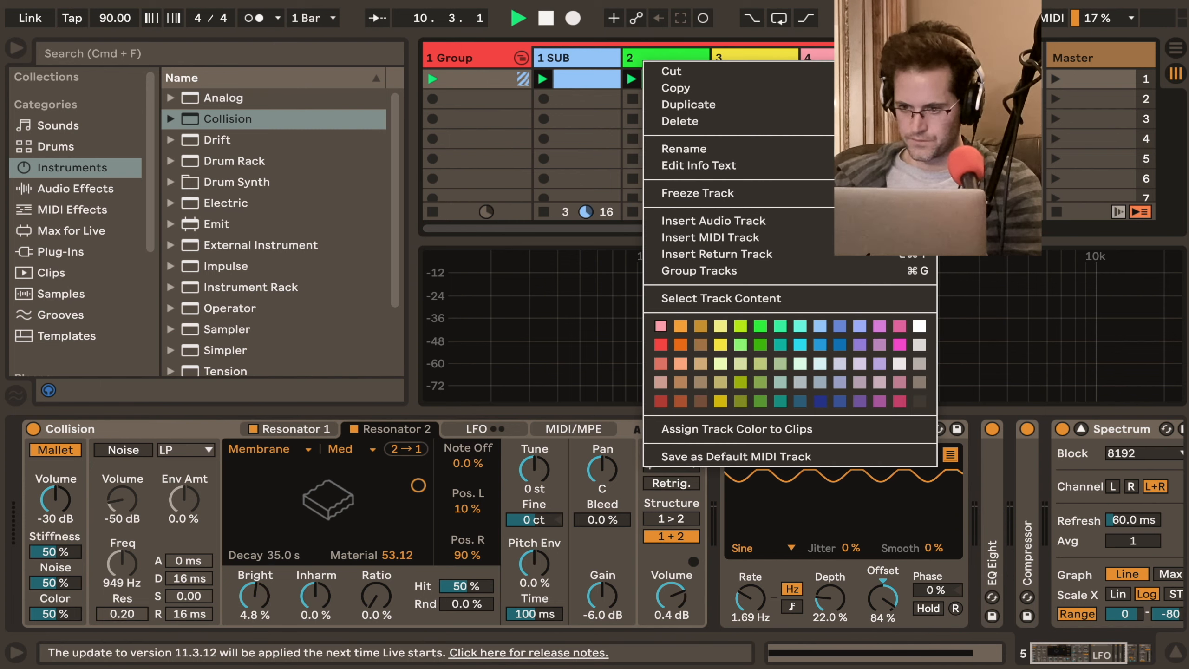
pyautogui.click(721, 326)
# Transpose the long note in track 5's clip to D#3 and launch the clip
pyautogui.doubleClick(935, 78)
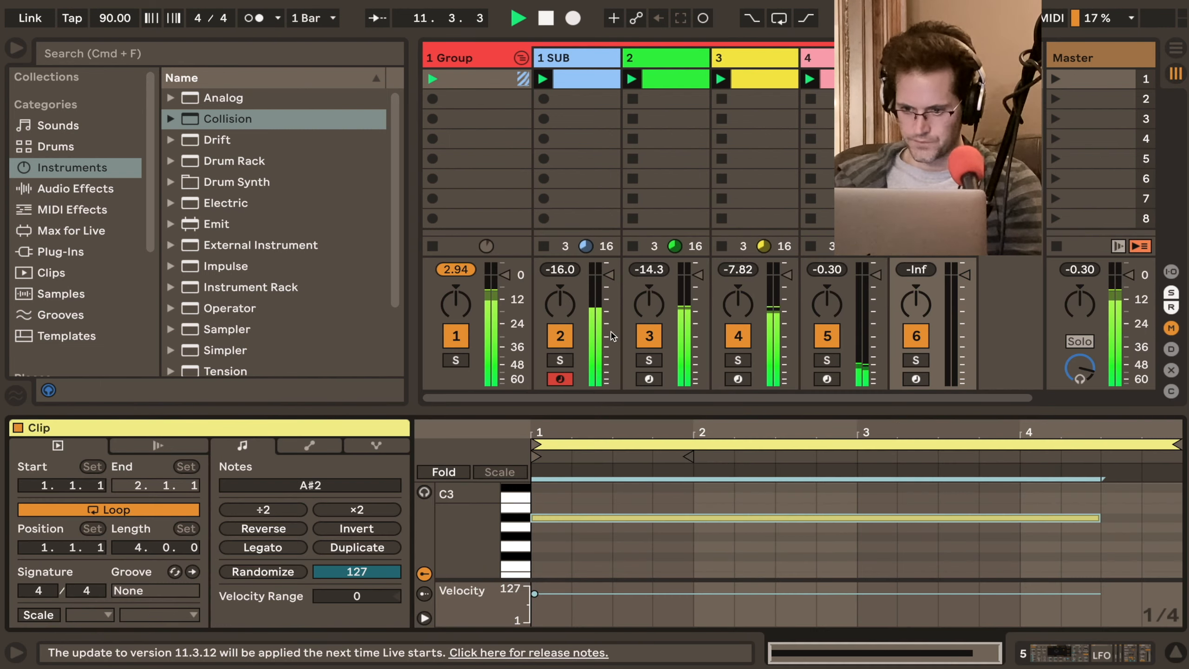
pyautogui.click(566, 519)
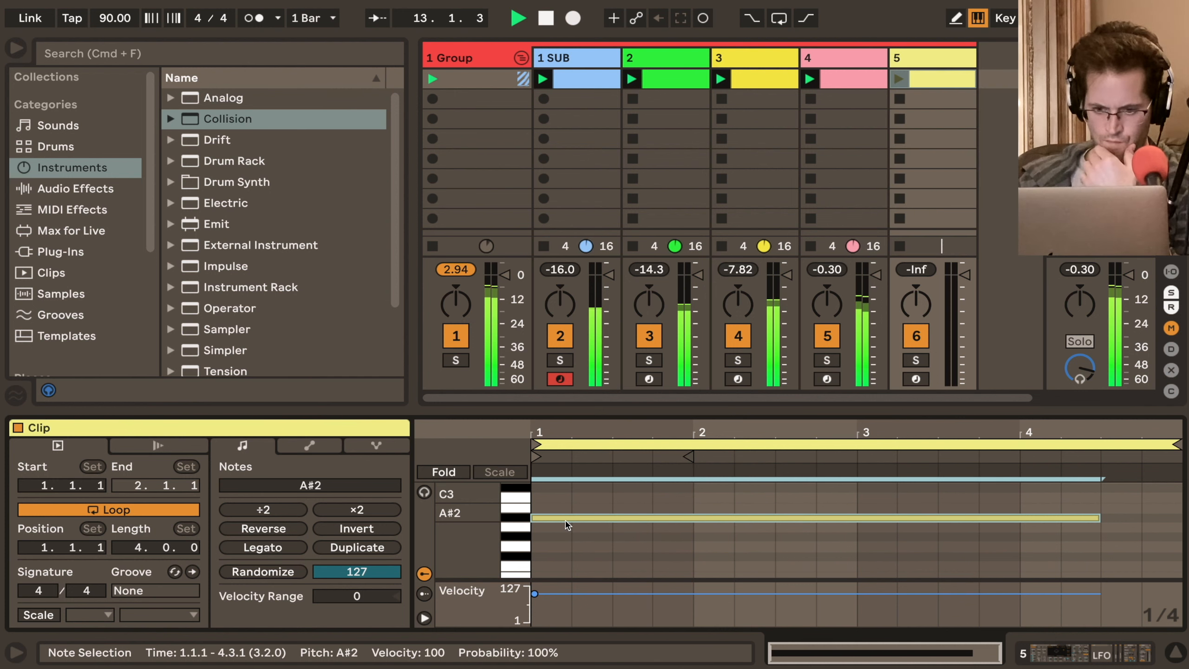
pyautogui.press('Up')
pyautogui.press('Up')
pyautogui.press('Up')
pyautogui.press('Up')
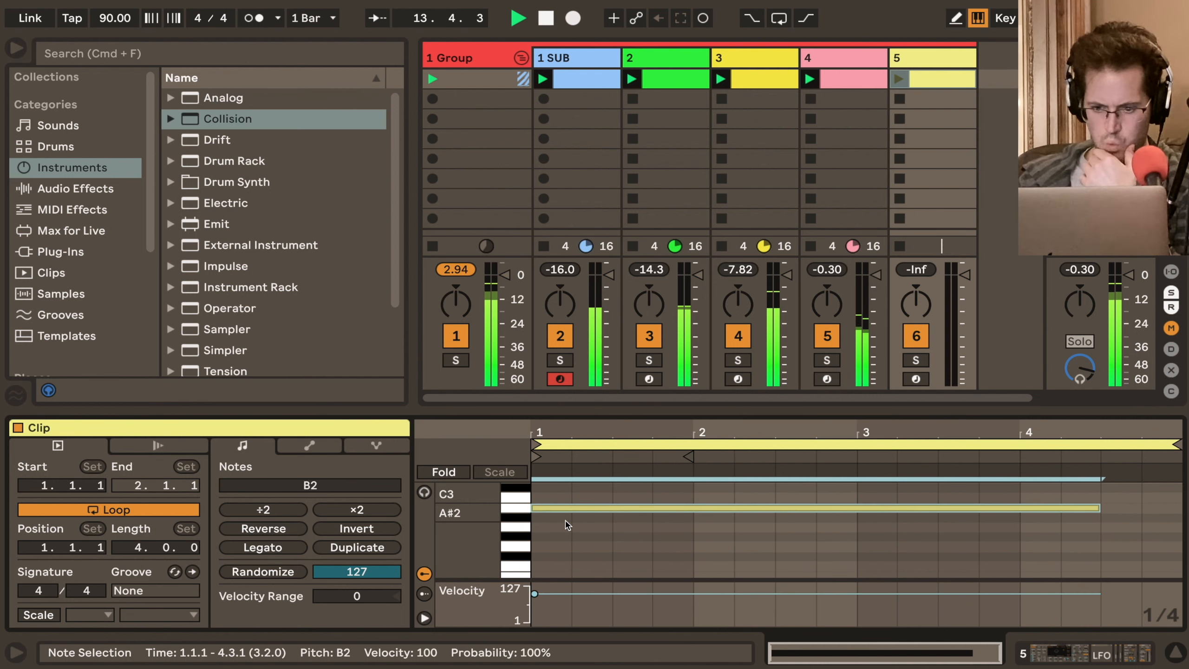
pyautogui.press('Up')
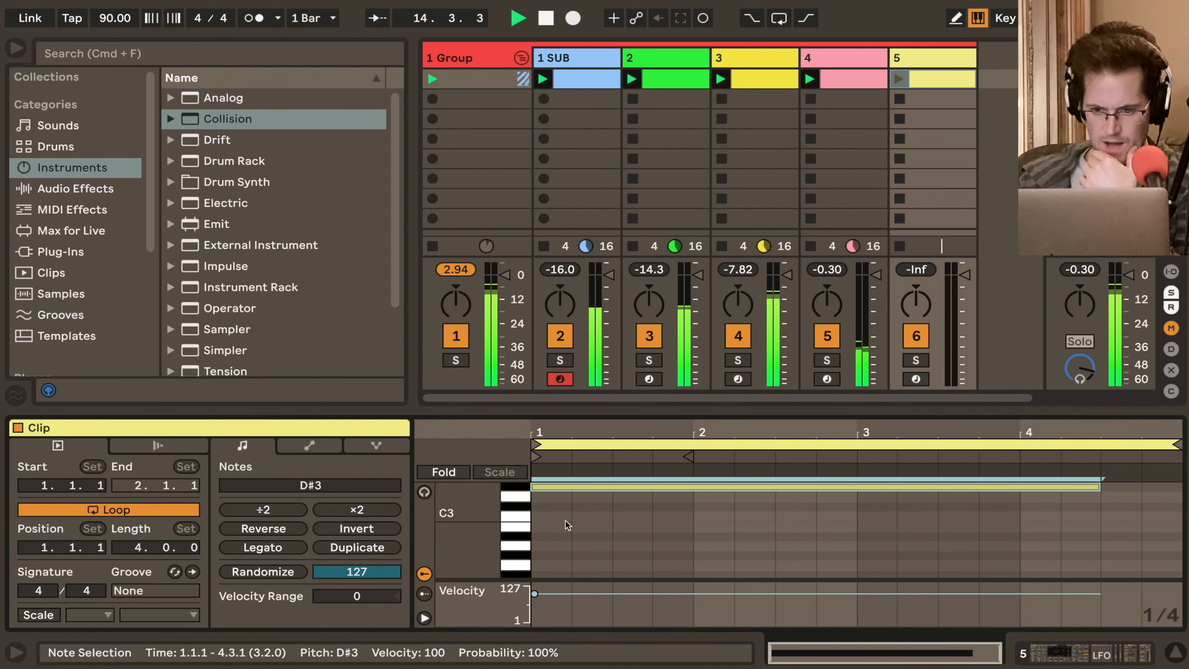
pyautogui.press('Down')
pyautogui.press('Down')
pyautogui.press('Down')
pyautogui.press('Down')
pyautogui.press('Down')
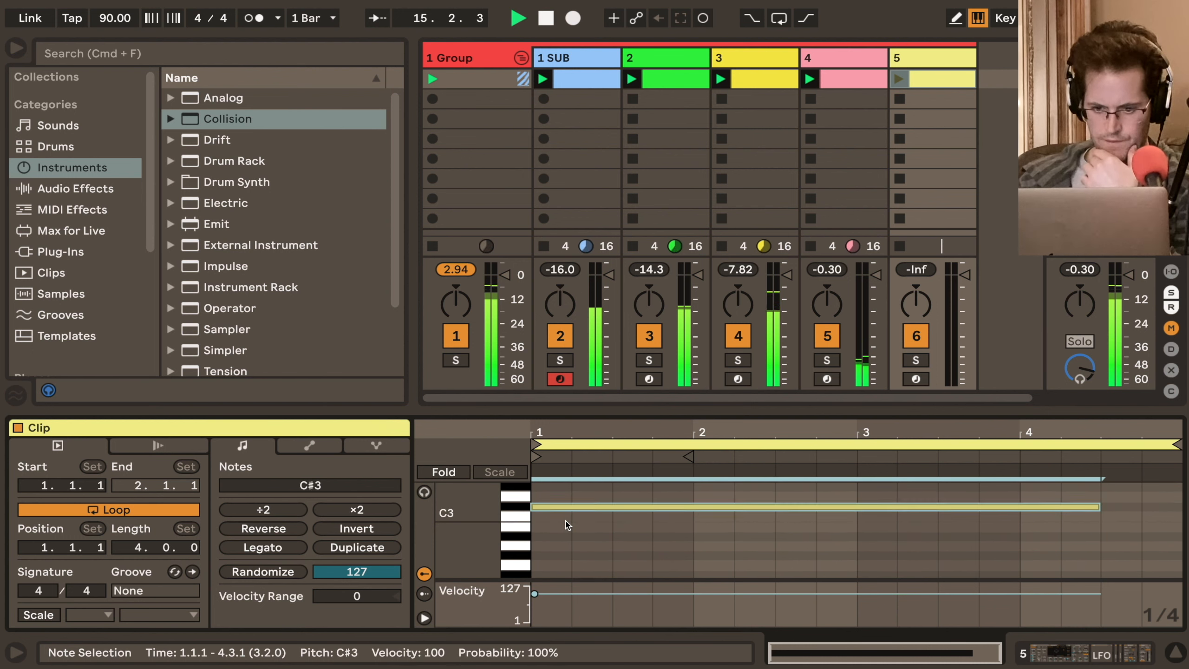
pyautogui.press('Up')
pyautogui.press('Up')
pyautogui.press('Up')
pyautogui.press('Up')
pyautogui.press('Up')
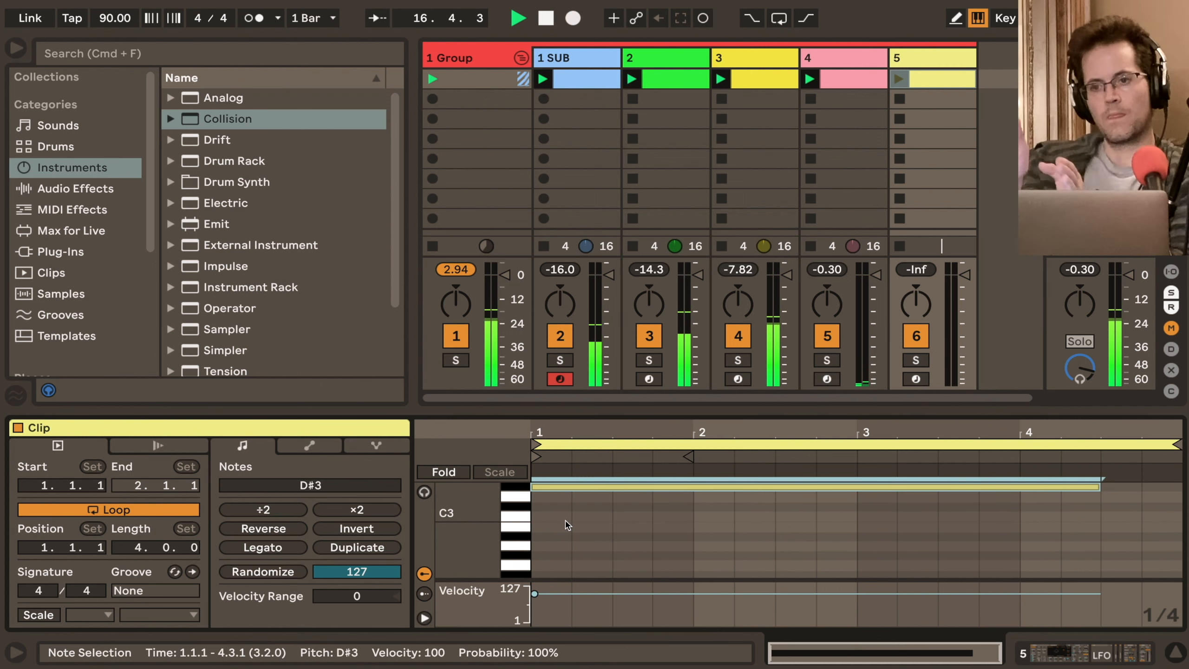
pyautogui.click(899, 79)
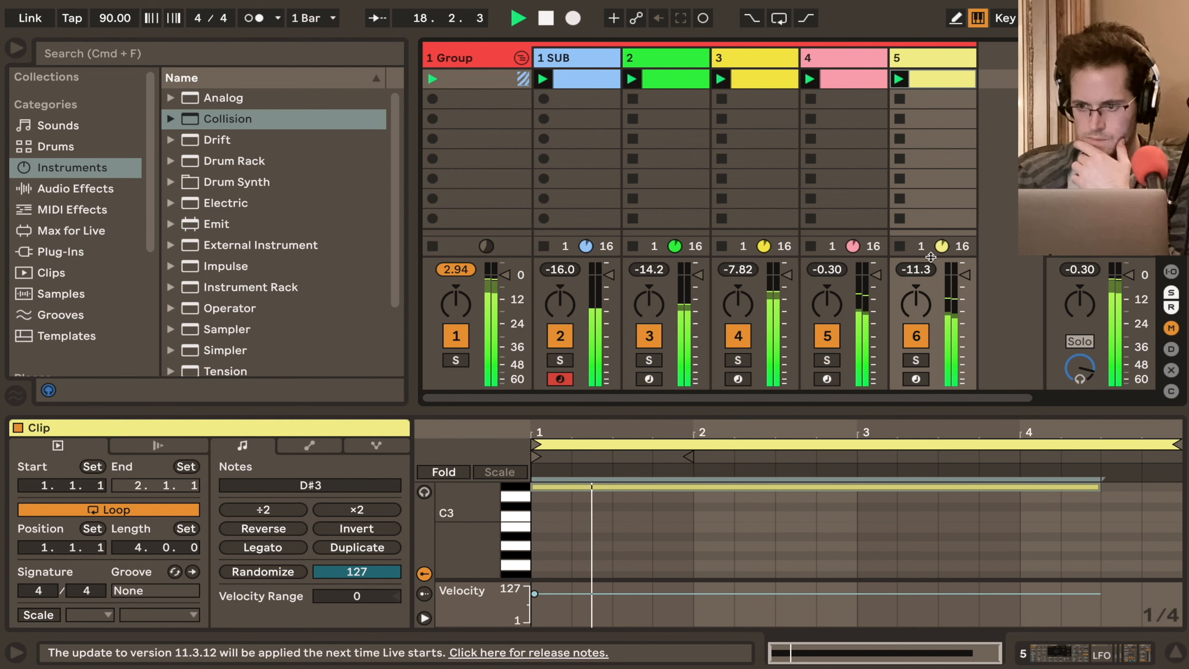
# On track 4's Collision, switch off Resonator 2 and reset Resonator 1's tune to 0 st
pyautogui.click(836, 61)
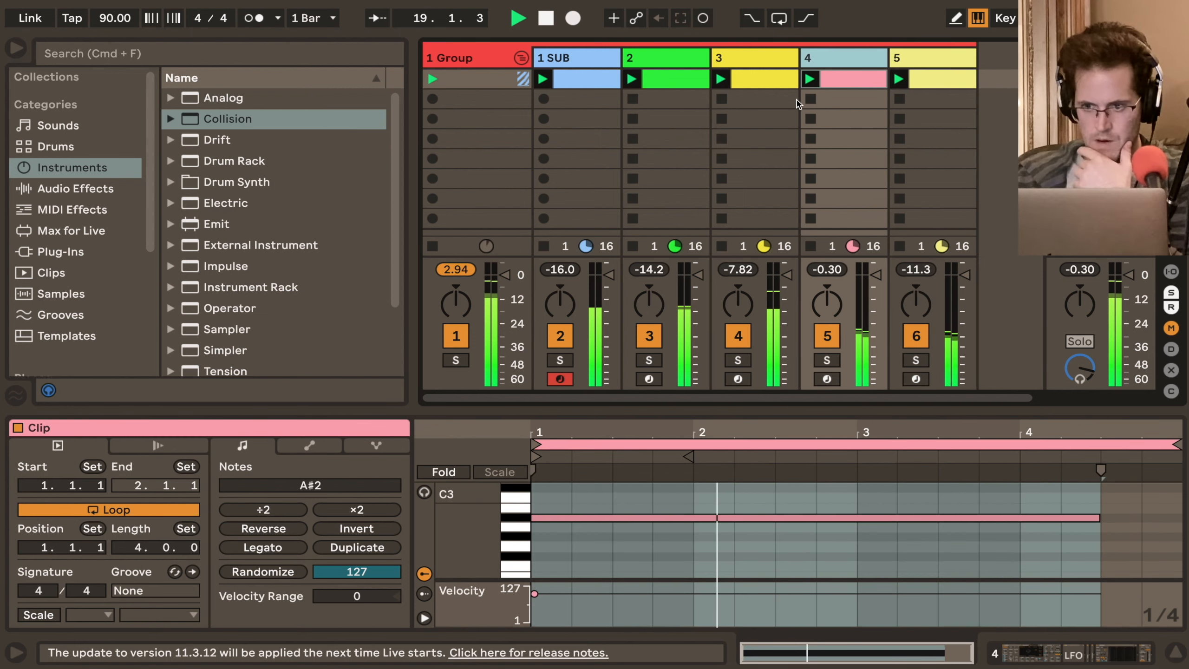
pyautogui.hotkey('shift', 'Tab')
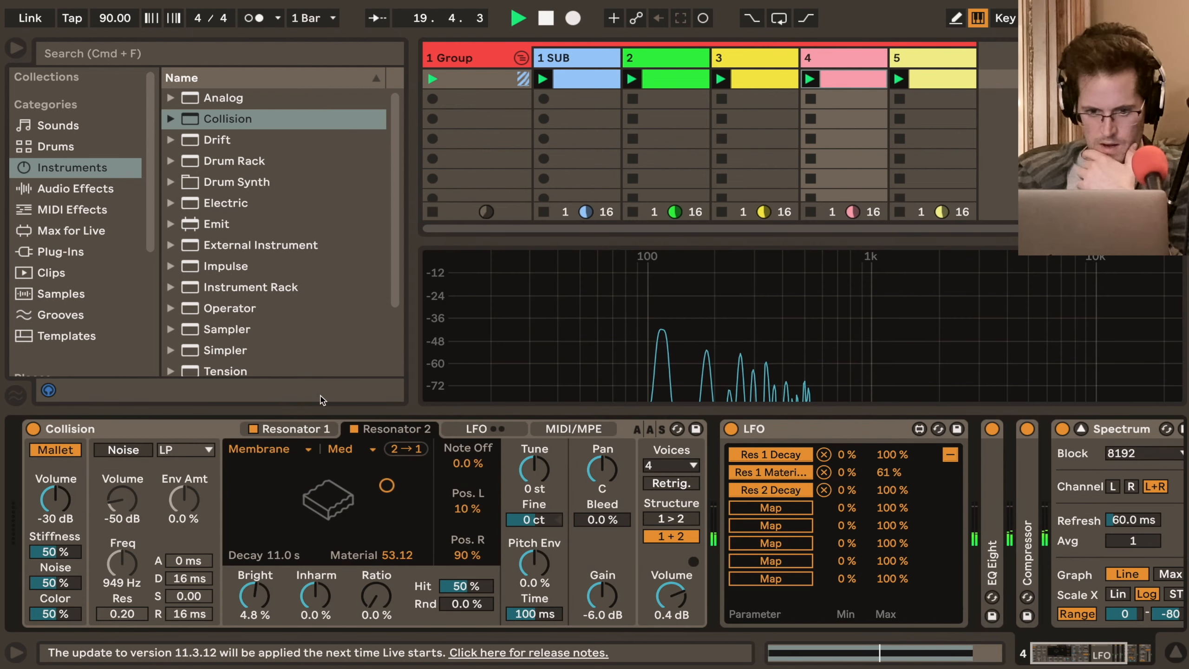
pyautogui.click(355, 429)
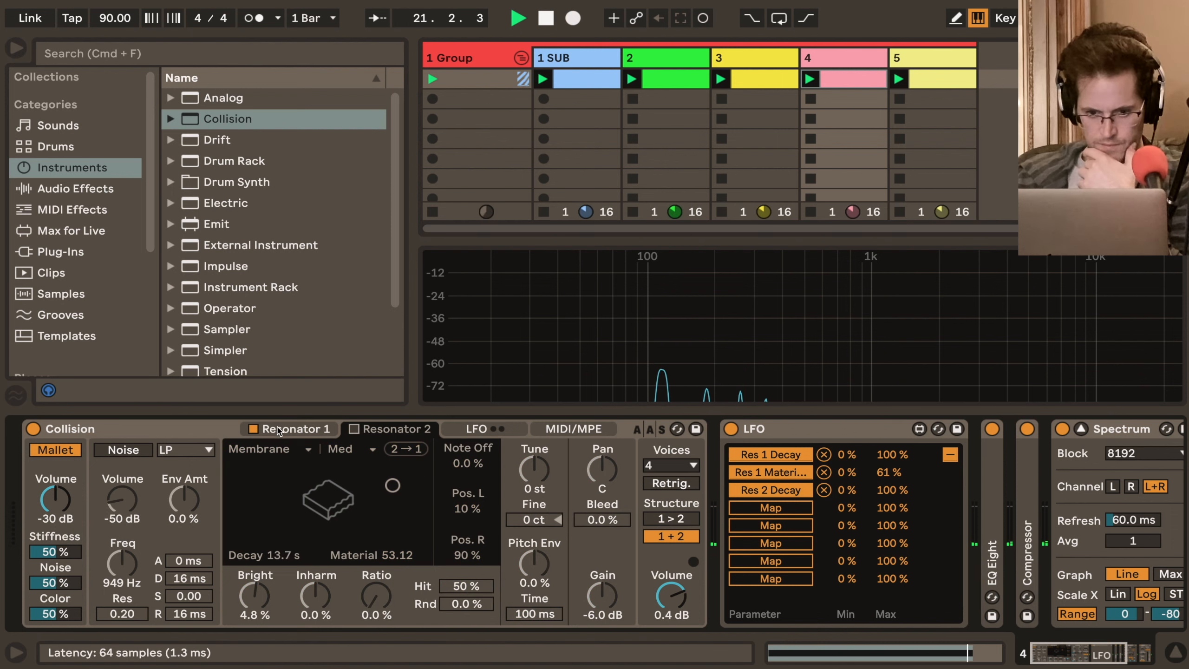
pyautogui.click(290, 429)
pyautogui.doubleClick(528, 474)
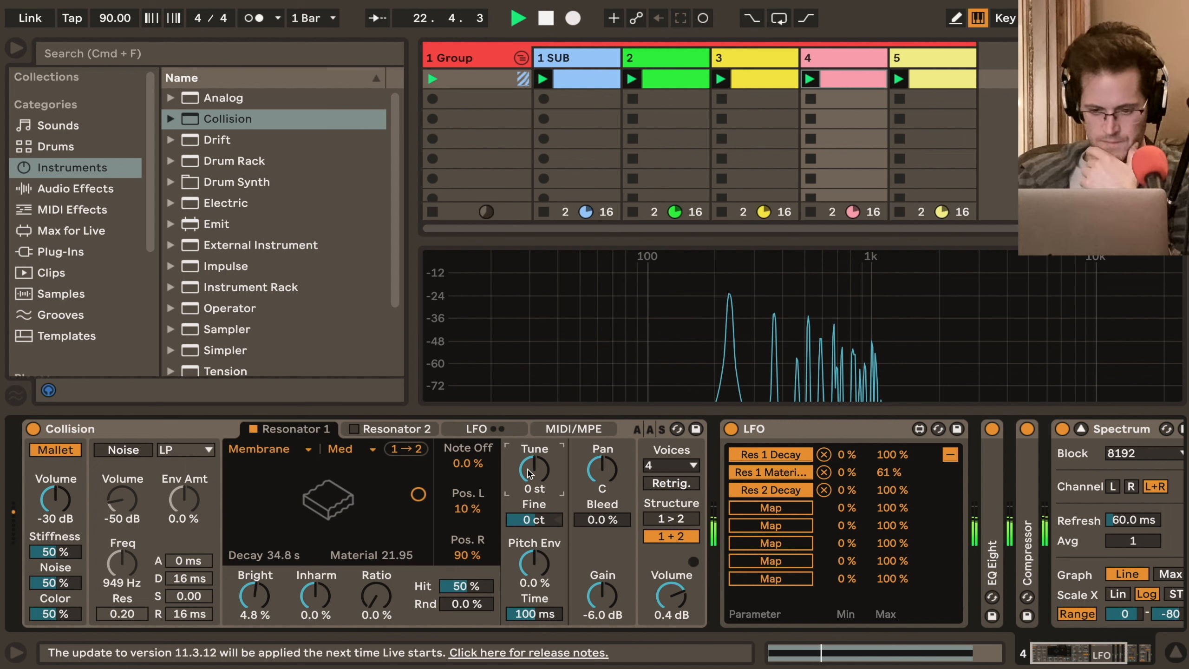
# Stop playback and collapse the LFO device in track 4's device chain
pyautogui.press('space')
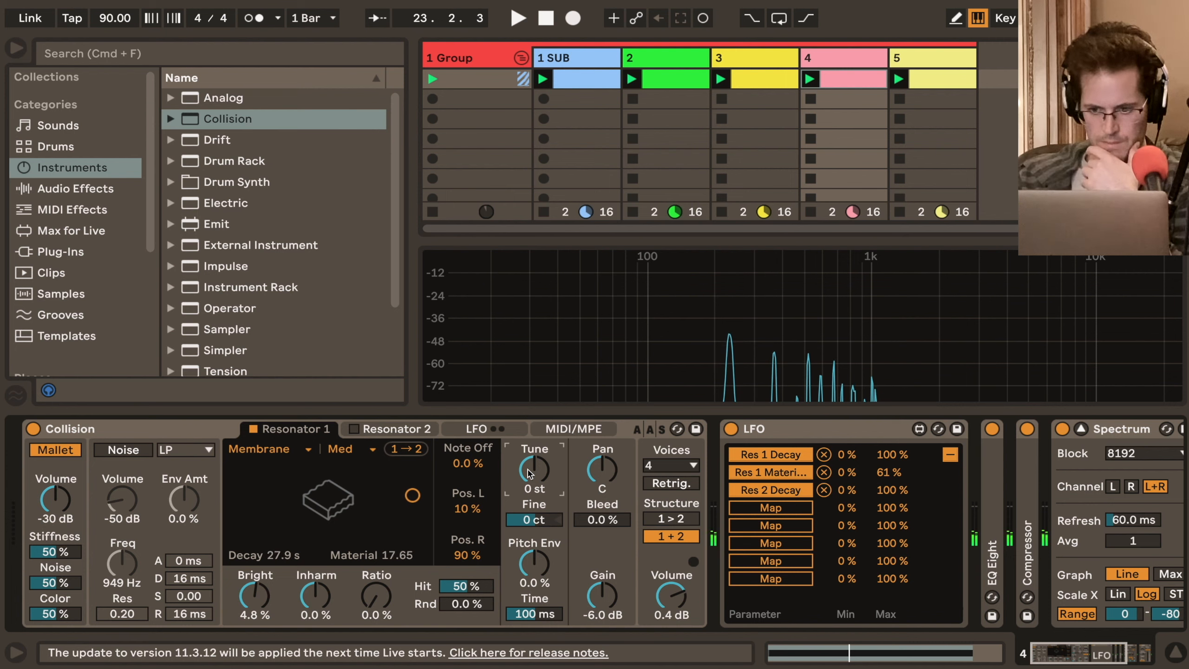
pyautogui.hscroll(5, 527, 473)
pyautogui.doubleClick(656, 429)
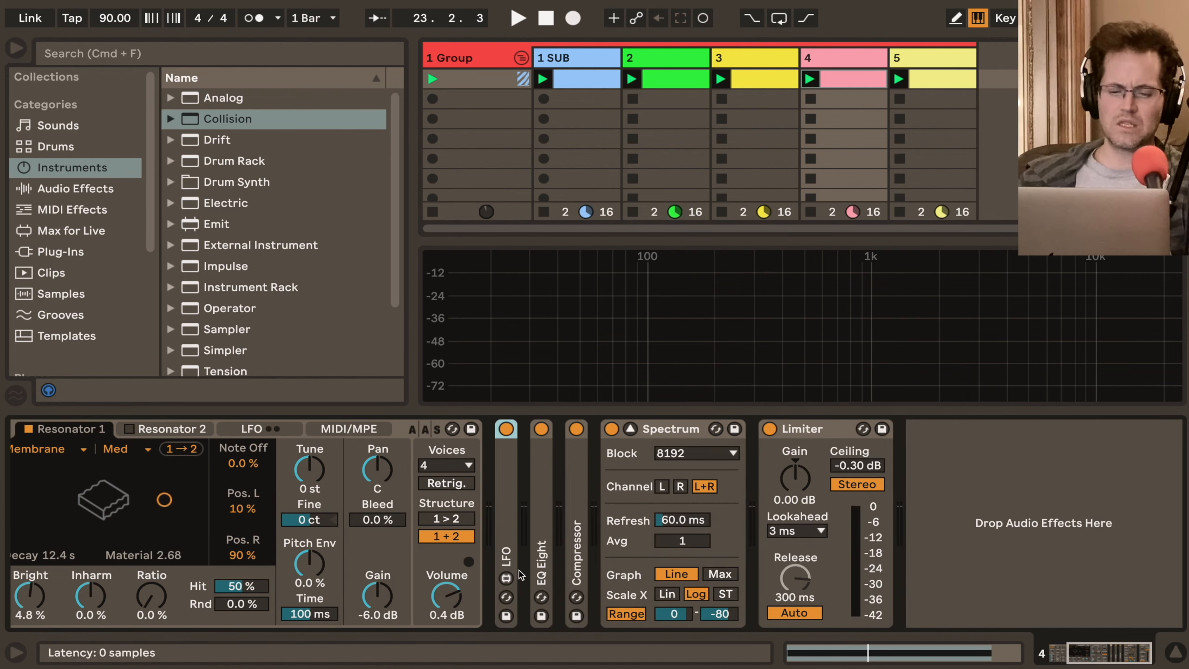
pyautogui.hscroll(-5, 521, 574)
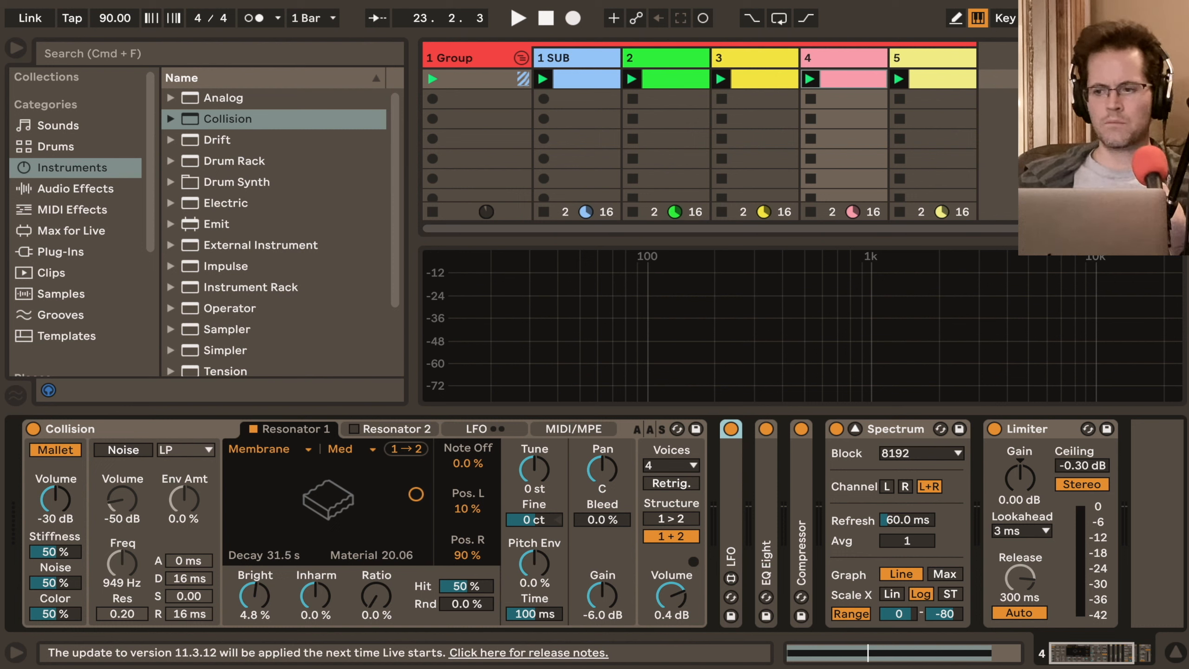
# Restart playback and replace the Collision instrument on track 5 with Tension
pyautogui.press('space')
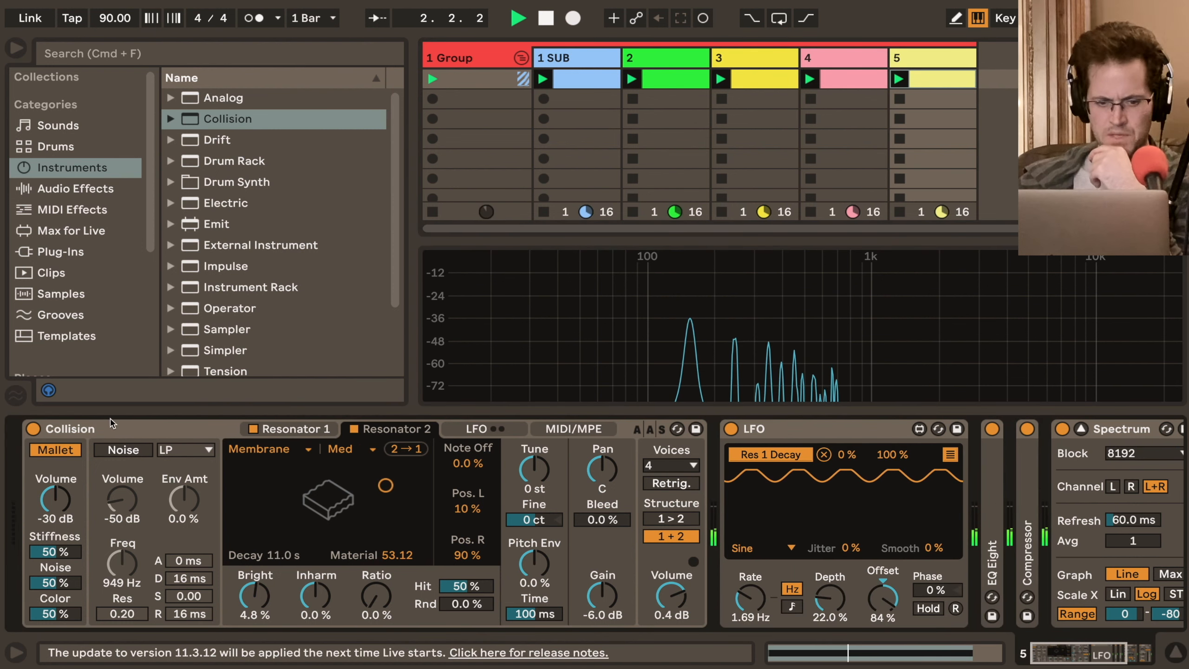
pyautogui.click(112, 423)
pyautogui.press('Delete')
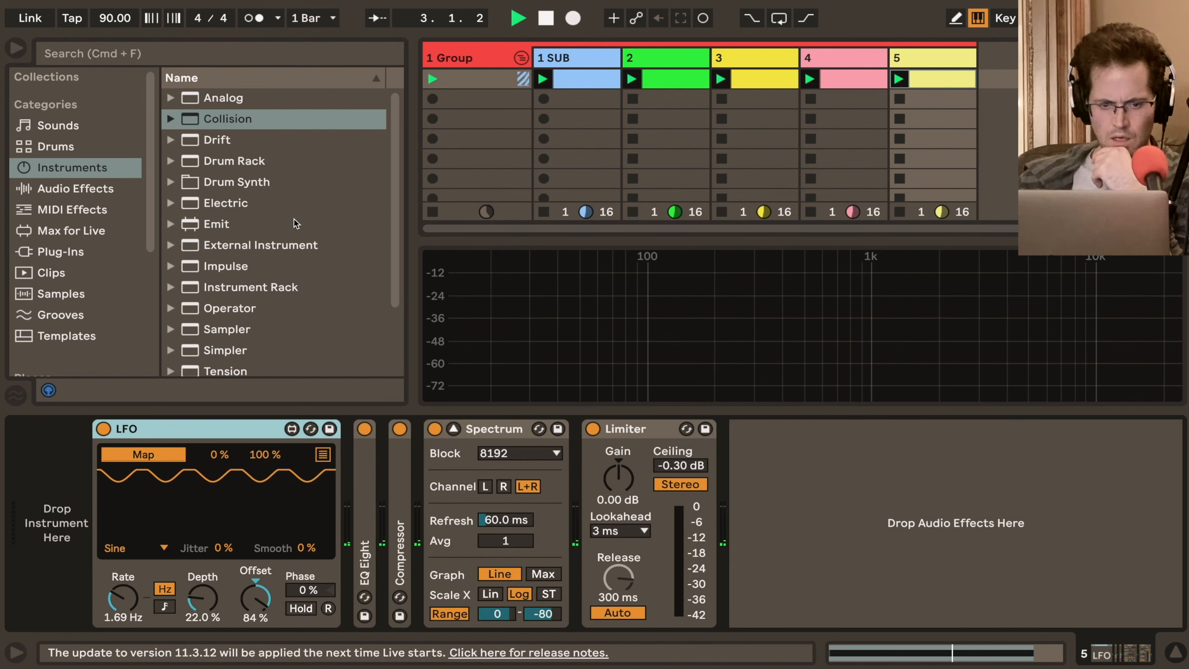
pyautogui.scroll(-4, 295, 223)
pyautogui.moveTo(224, 280); pyautogui.dragTo(58, 487)
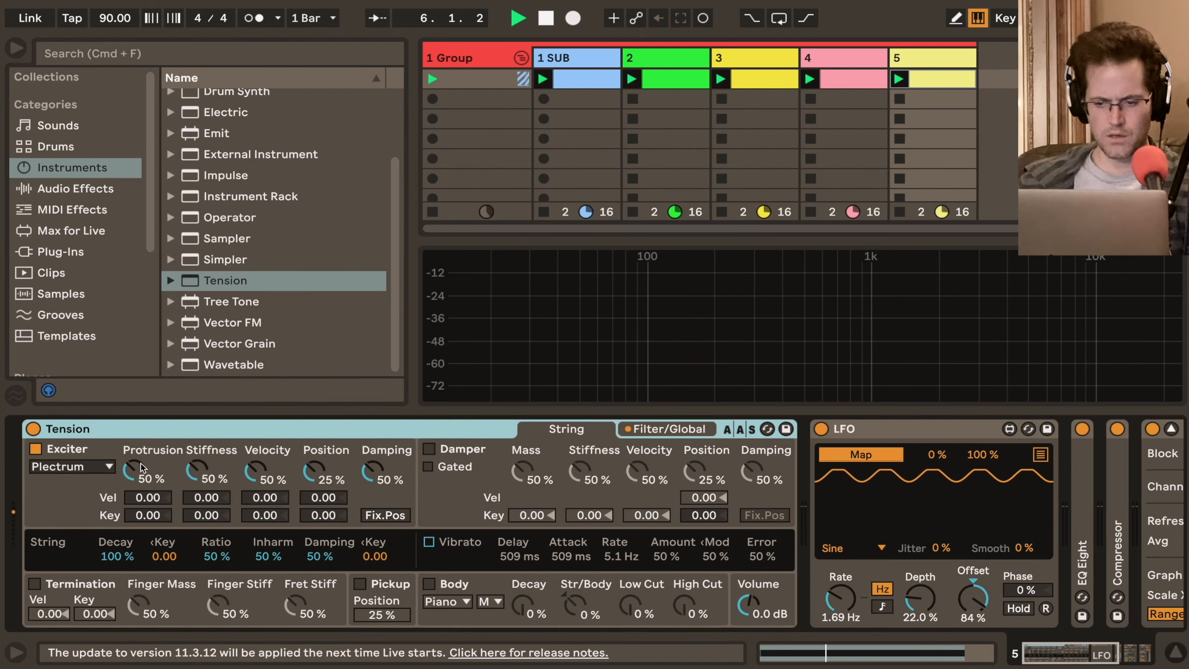
# Set Tension's exciter protrusion to 60 % and stiffness to 63 %, and its output volume to 2.0 dB
pyautogui.click(136, 470)
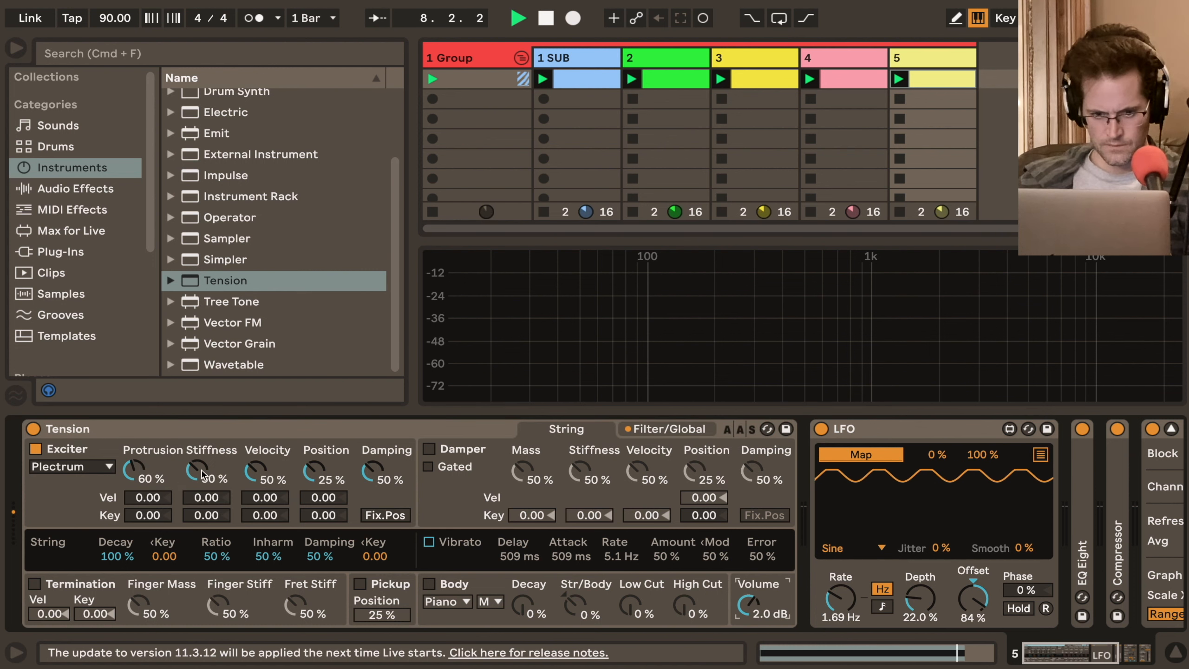
pyautogui.moveTo(197, 475); pyautogui.dragTo(196, 480)
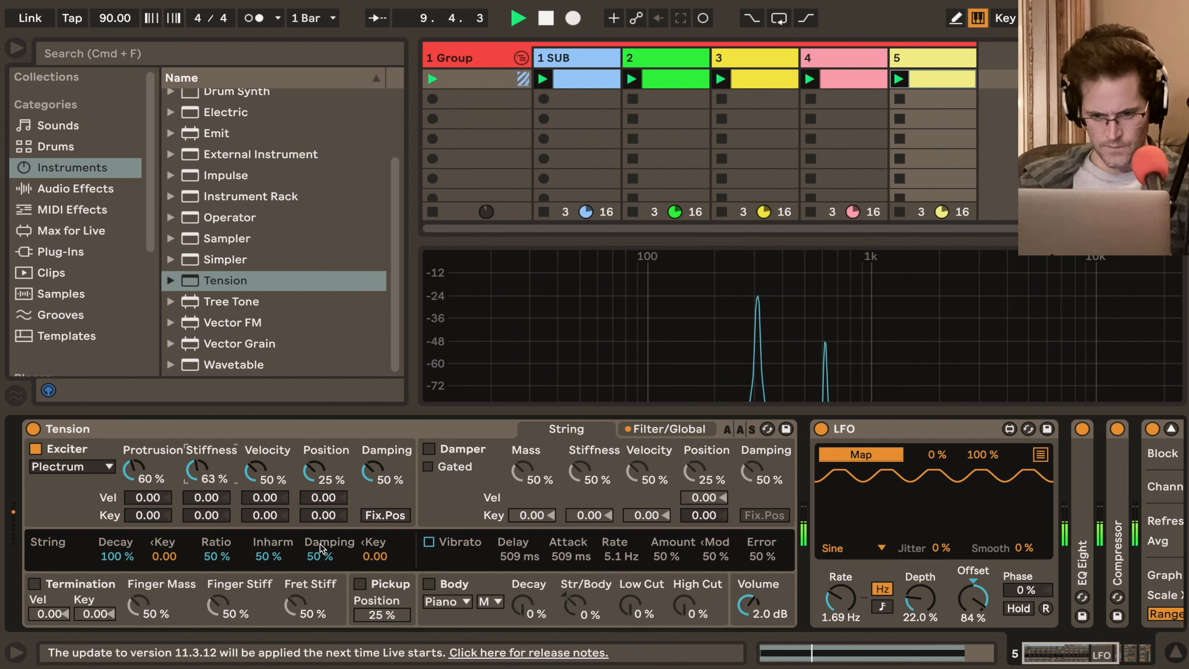
# Enable Tension's Body with size L and 77 % decay, and set the string's decay ratio to 4 %
pyautogui.click(428, 584)
pyautogui.click(491, 602)
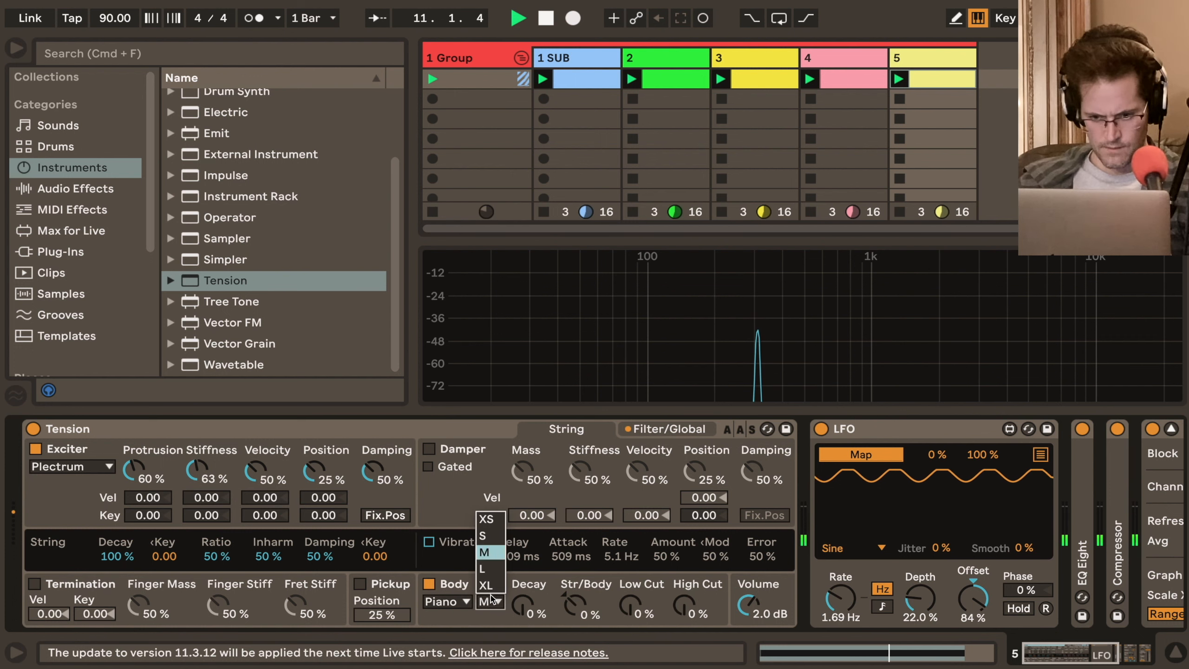
pyautogui.click(489, 570)
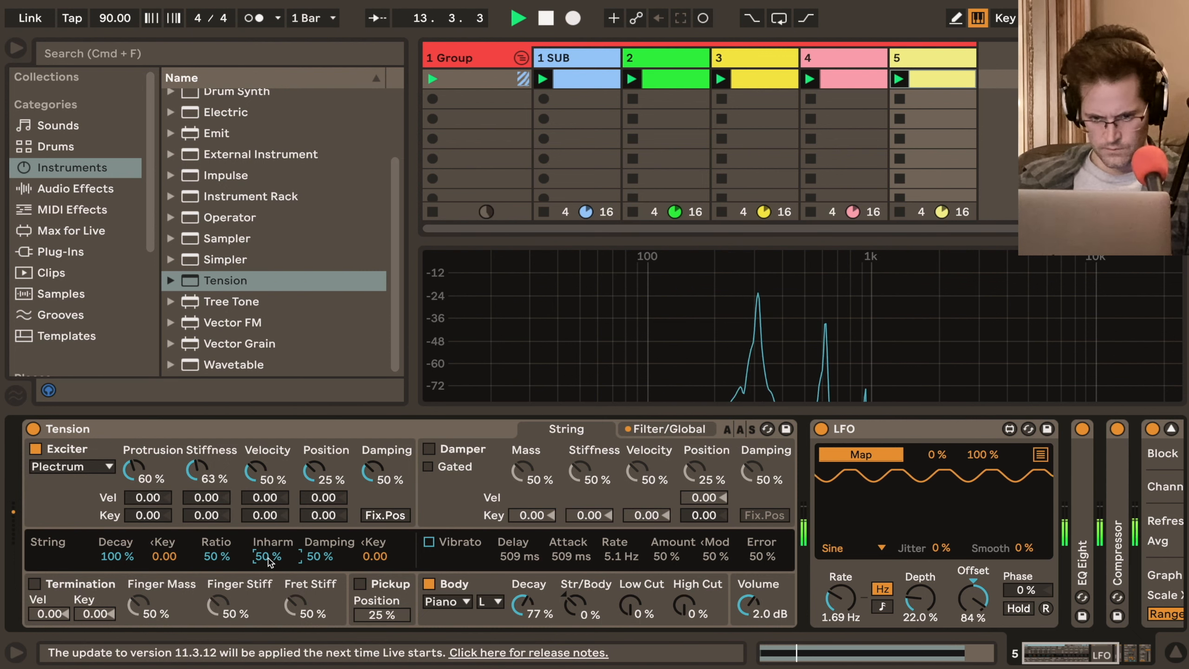
pyautogui.click(209, 557)
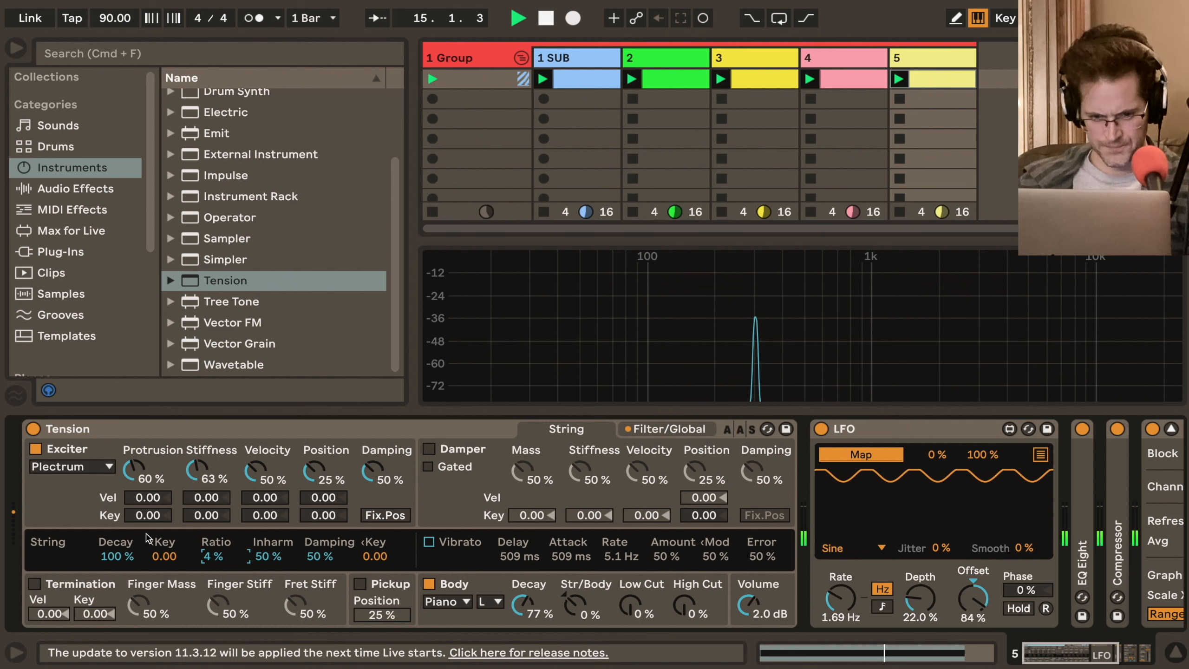
pyautogui.click(101, 465)
pyautogui.click(101, 465)
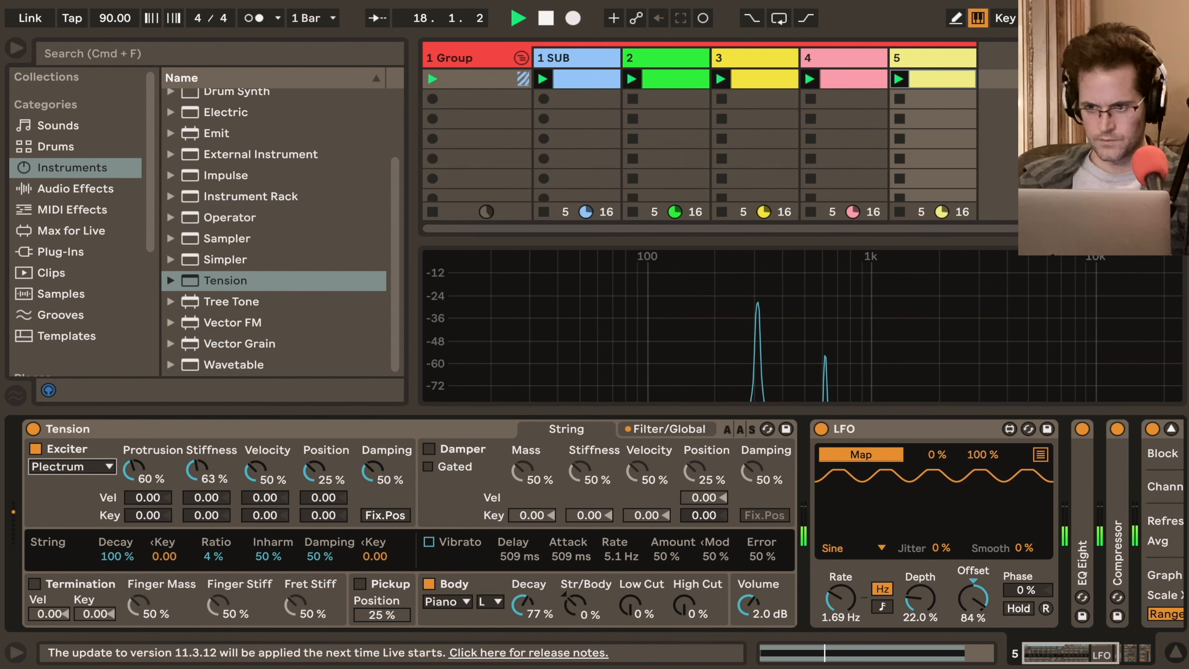
# In track 5's clip, shorten the D#3 note to two bars, then duplicate it with the copy lowered to C#3
pyautogui.doubleClick(957, 72)
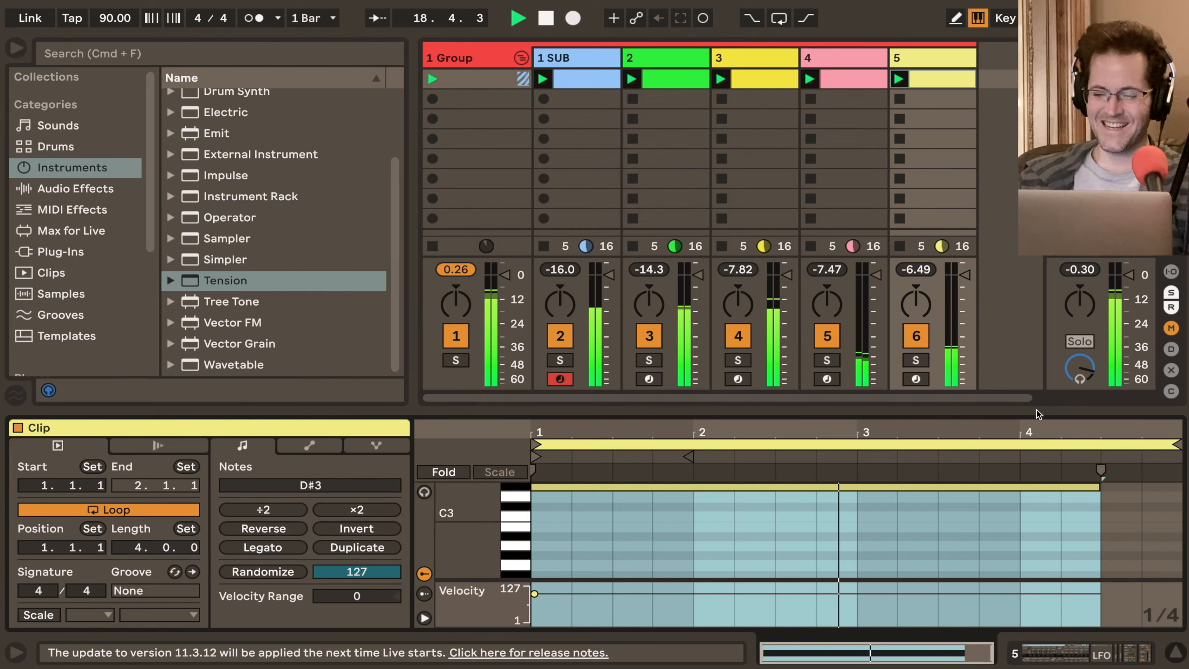
pyautogui.moveTo(1098, 533); pyautogui.dragTo(830, 533)
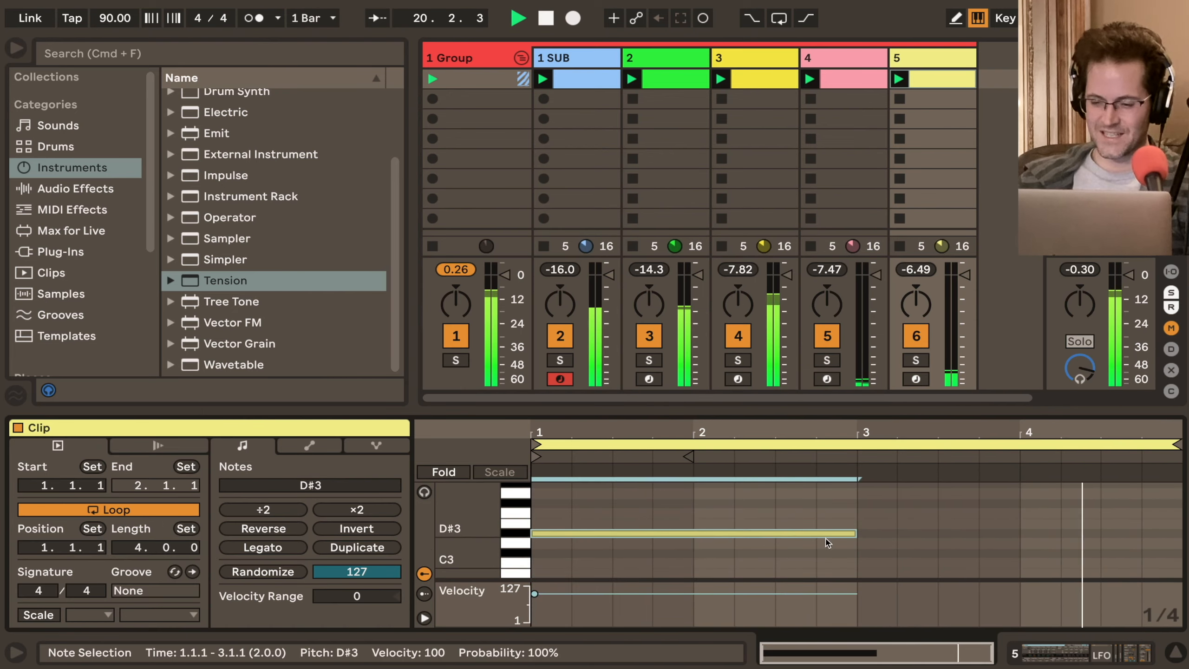
pyautogui.press('super+d')
pyautogui.press('Down')
pyautogui.press('Down')
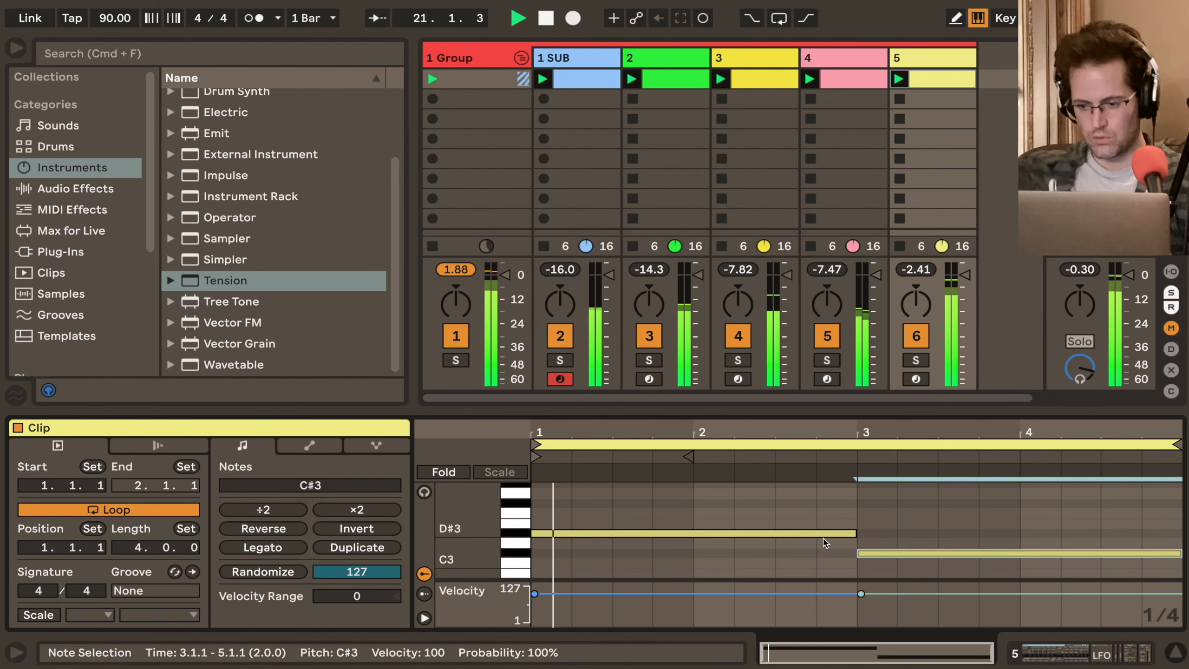
# Turn on note preview, shorten the C#3 note to one bar and duplicate it into bar 4
pyautogui.click(424, 492)
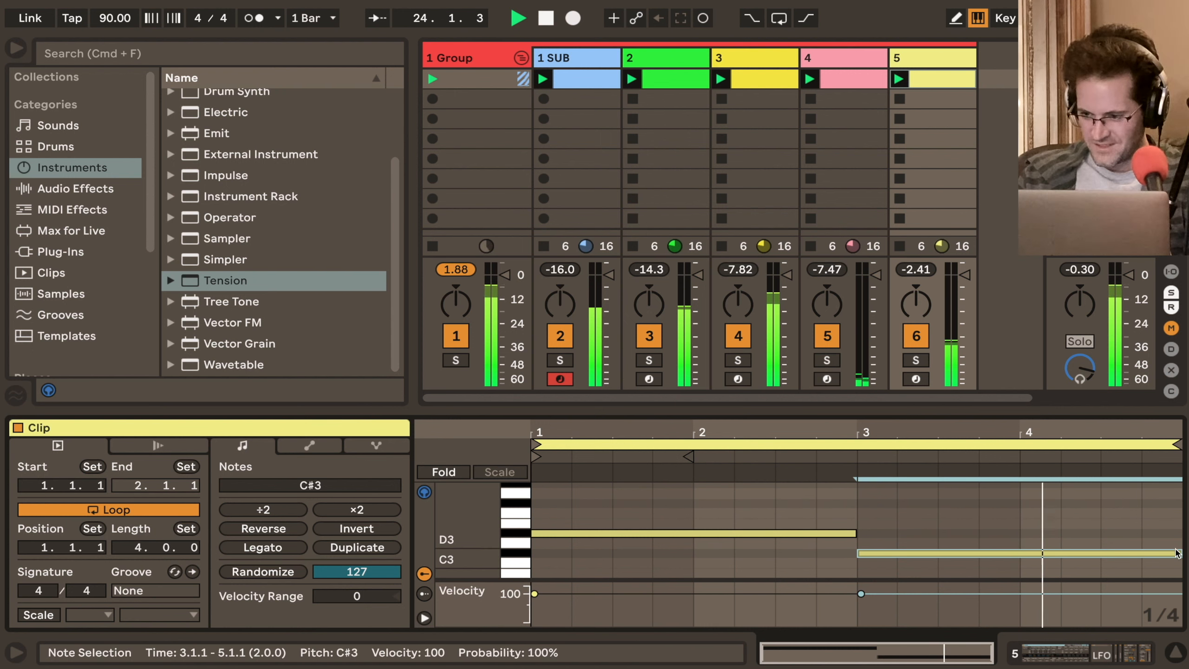
pyautogui.moveTo(1178, 552); pyautogui.dragTo(1016, 556)
pyautogui.press('super+d')
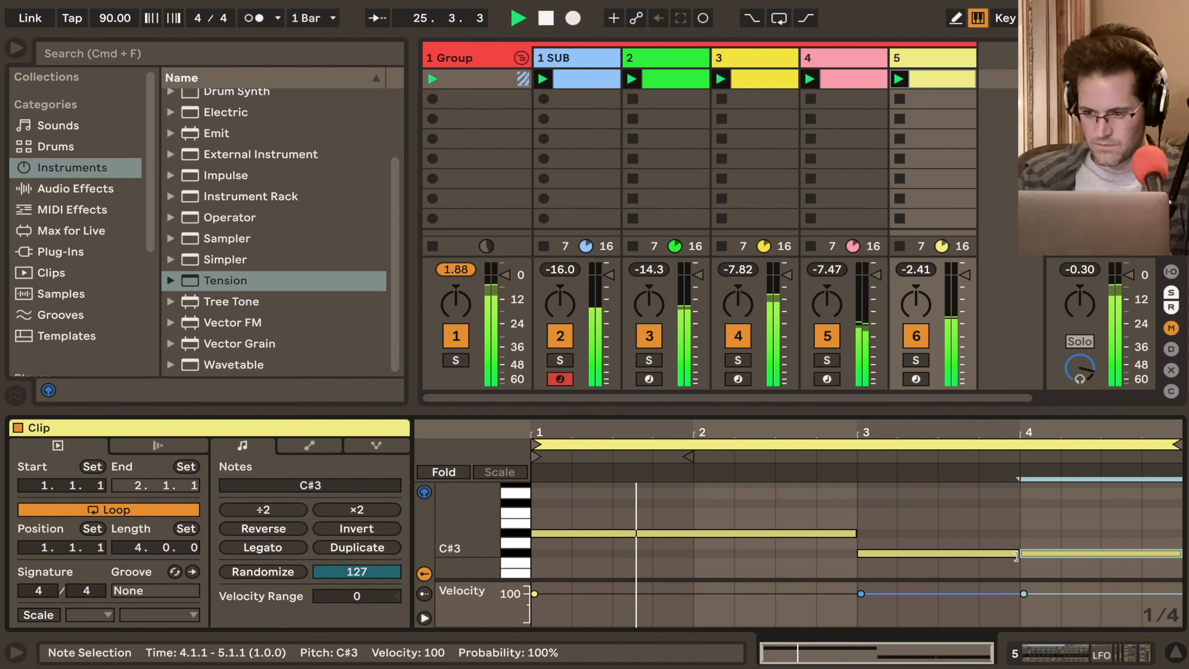
# Audition different pitches for the note in bar 4 and set it to C3
pyautogui.press('Down')
pyautogui.press('Up')
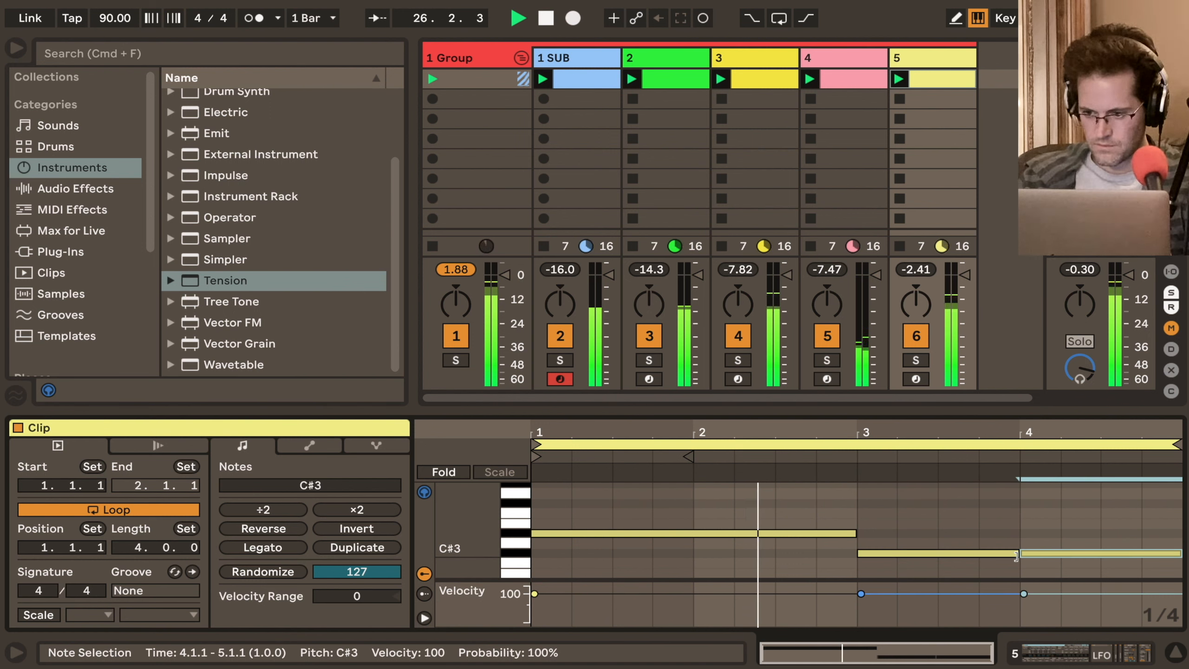
pyautogui.press('Up')
pyautogui.press('Up')
pyautogui.press('Up')
pyautogui.press('Down')
pyautogui.press('Down')
pyautogui.press('Down')
pyautogui.press('Down')
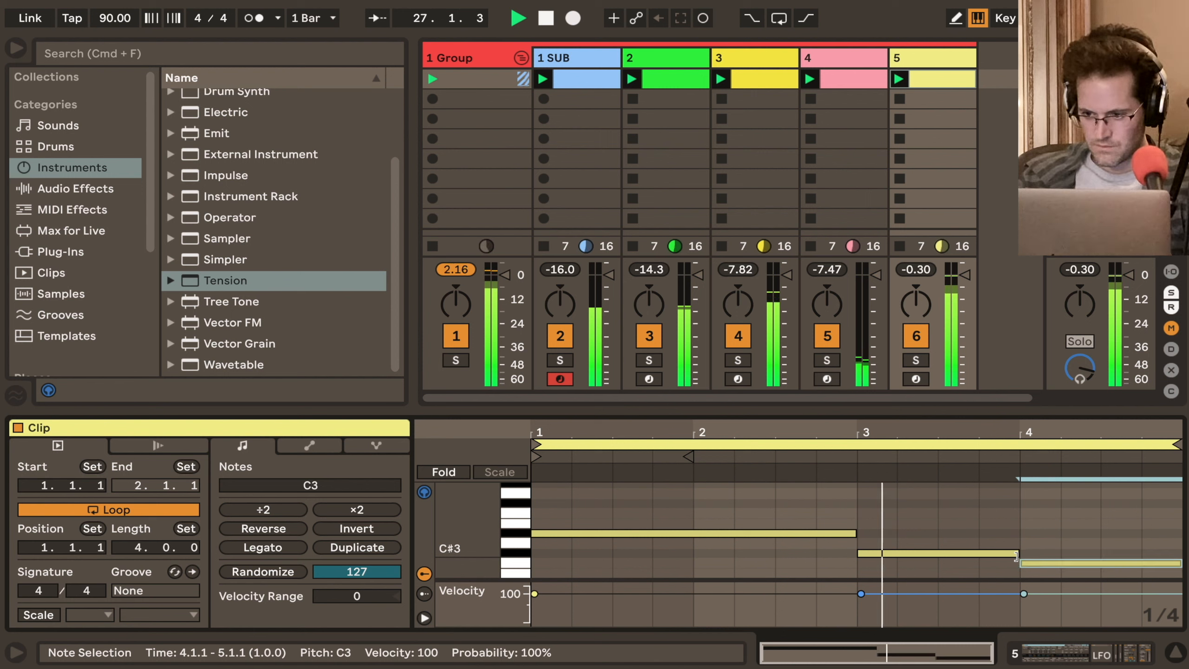
pyautogui.press('Down')
pyautogui.press('Up')
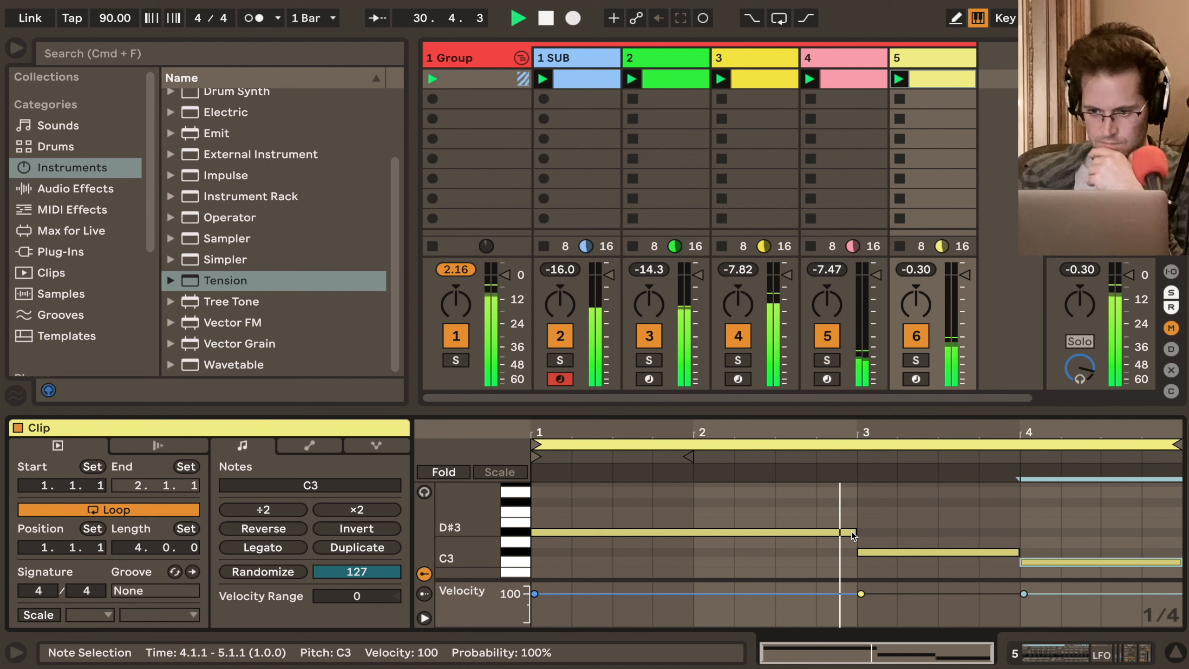
# Shorten the D#3 note to one bar and move the C#3 note to bar 2 and the C3 note to bar 3
pyautogui.moveTo(852, 532); pyautogui.dragTo(693, 531)
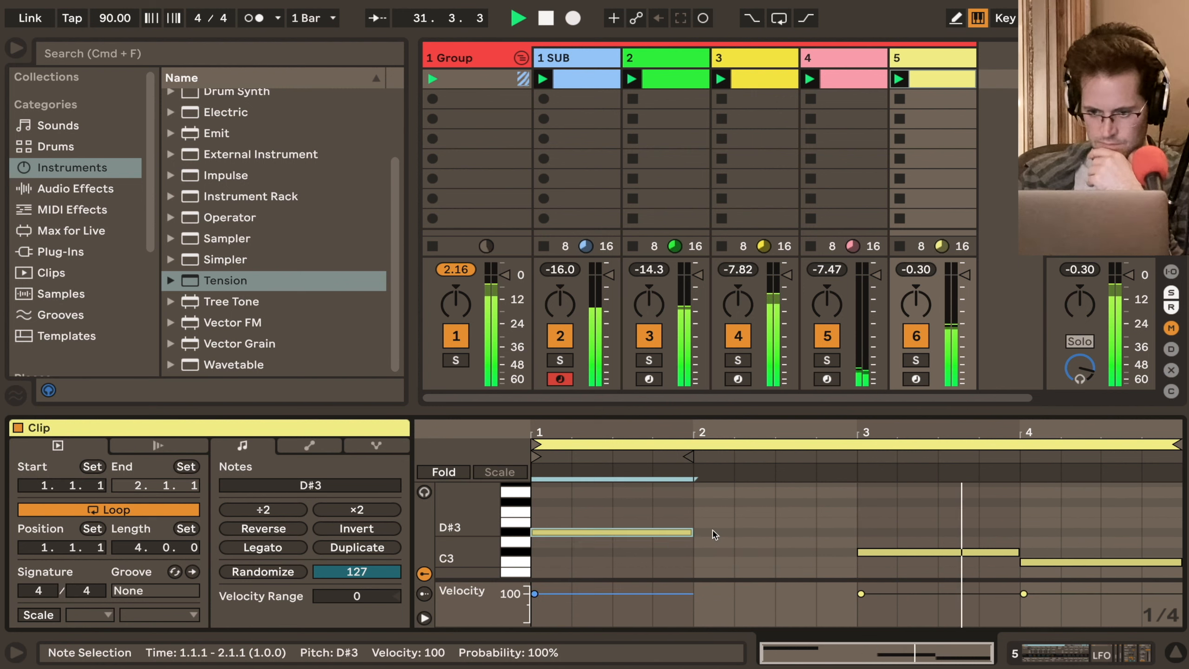
pyautogui.moveTo(896, 557); pyautogui.dragTo(743, 562)
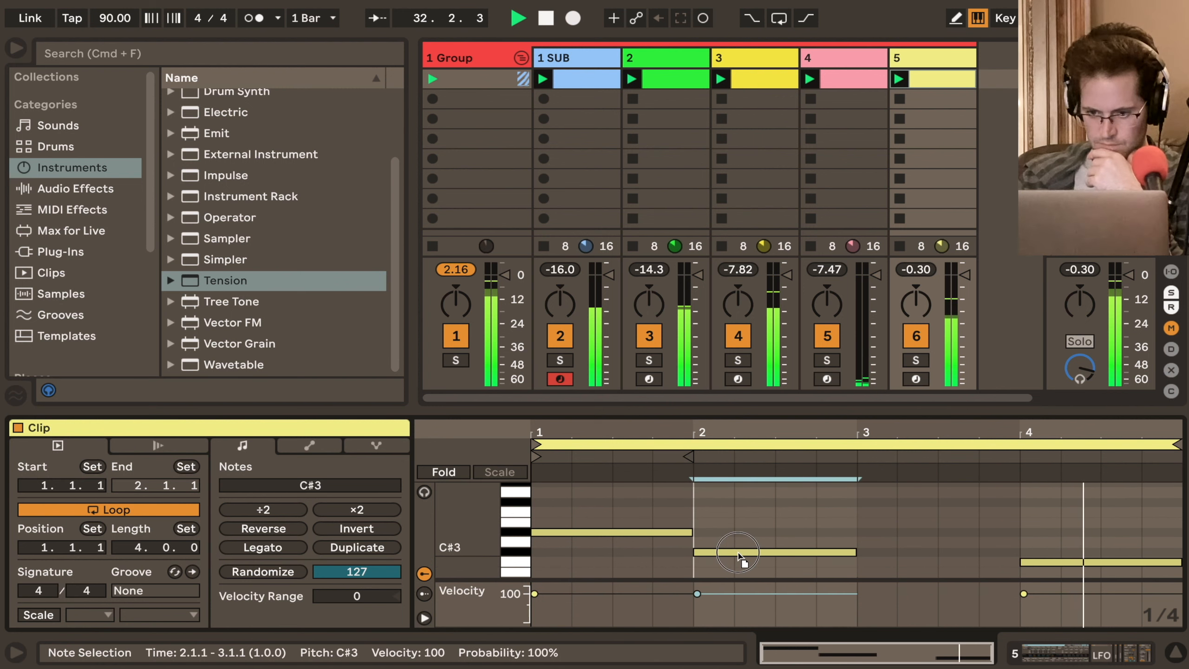
pyautogui.scroll(-1, 738, 556)
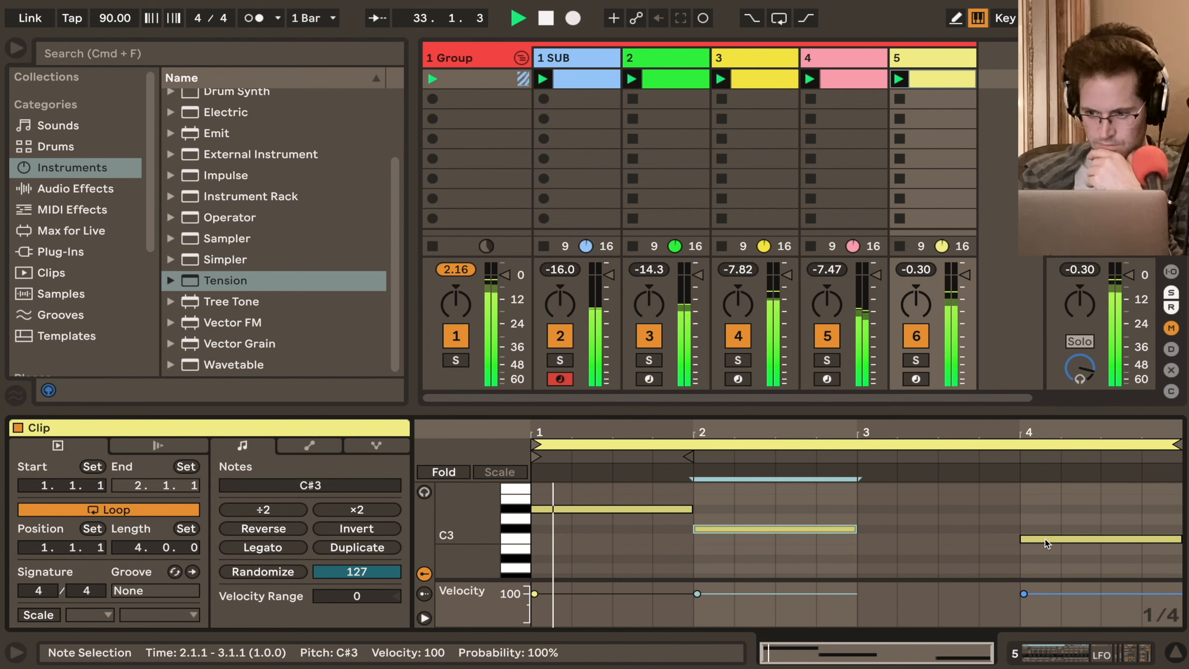
pyautogui.moveTo(1038, 543); pyautogui.dragTo(876, 539)
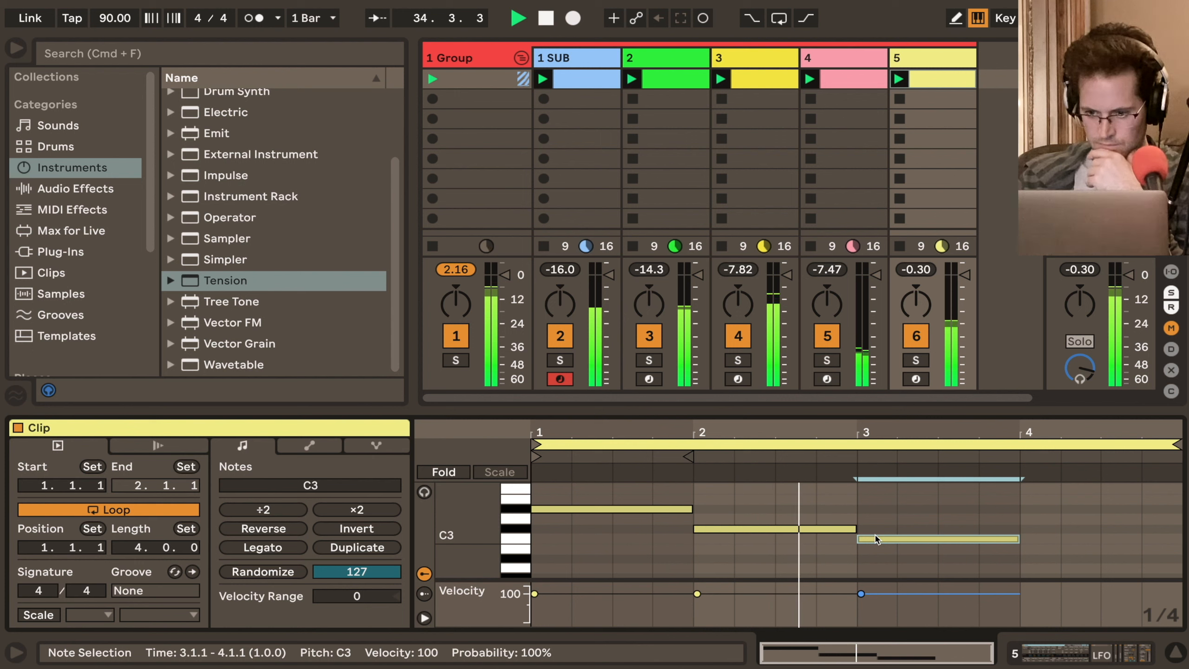
# Move the C3 note to B2 starting at 2.3.1, and shorten the C#3 note to two beats
pyautogui.moveTo(875, 537); pyautogui.dragTo(768, 560)
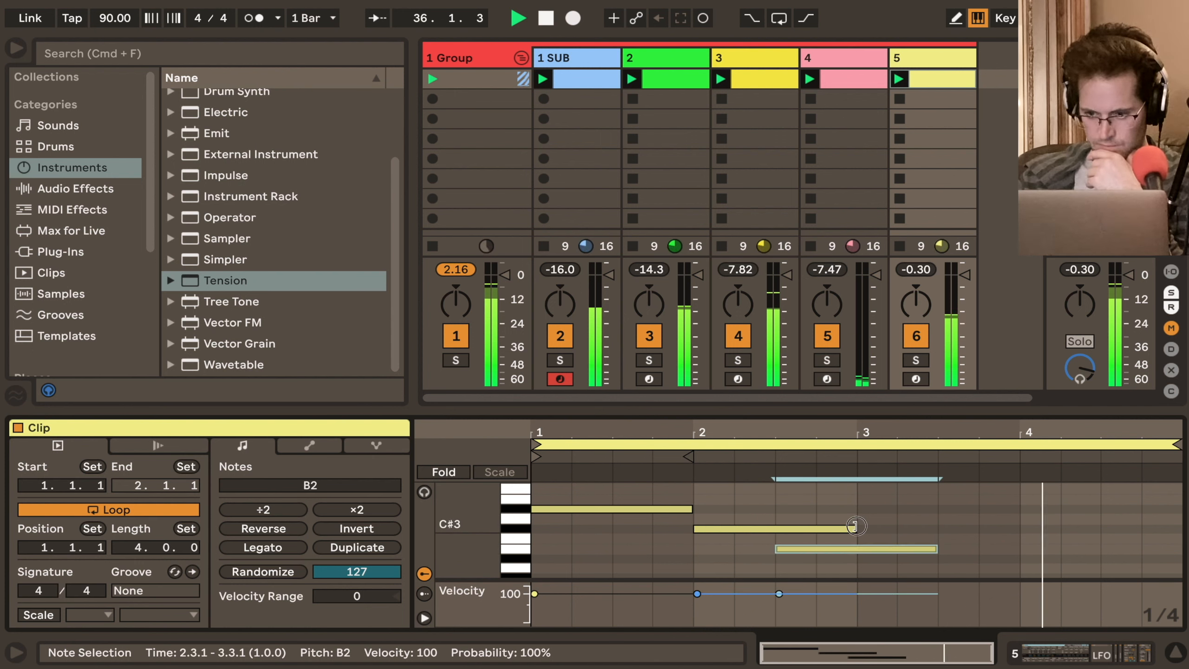
pyautogui.moveTo(848, 529); pyautogui.dragTo(776, 526)
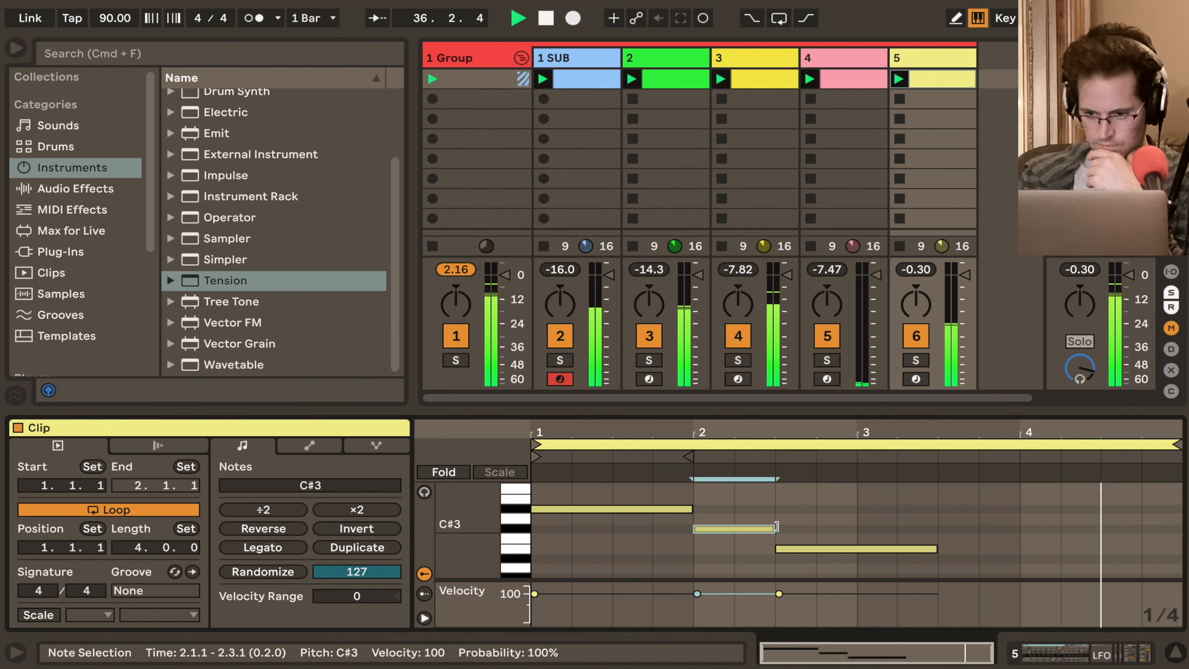
pyautogui.click(892, 548)
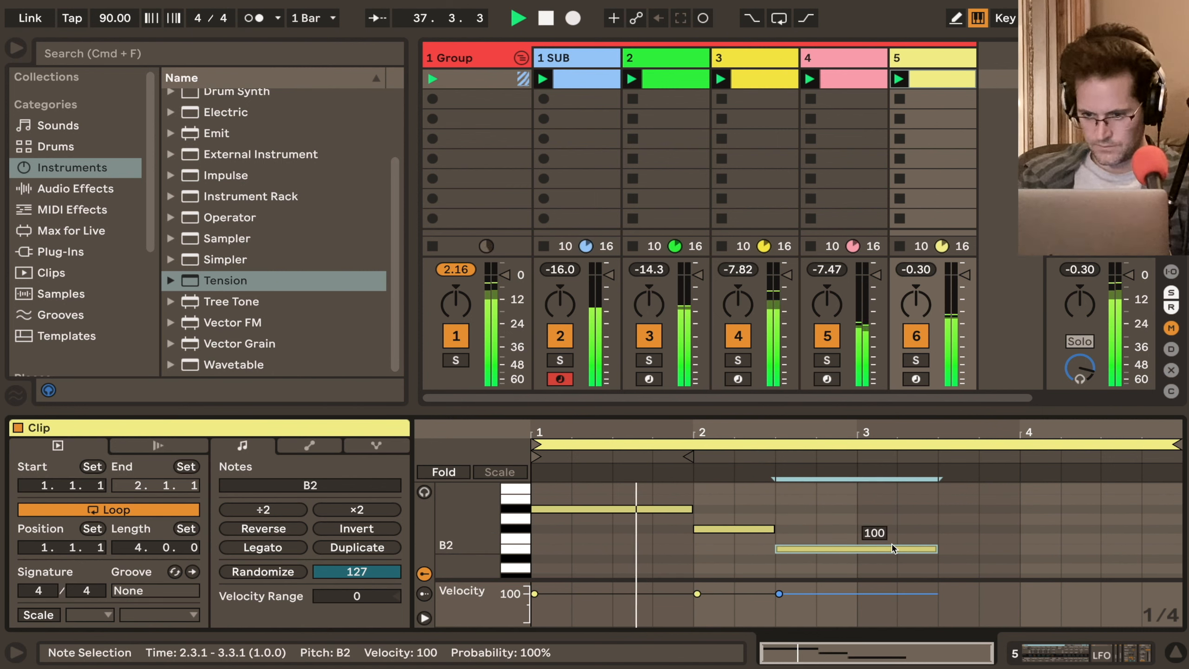
# Shorten the D#3 note to three beats and move the C#3 note to 1.4.1 and the B2 note to 2.2.1
pyautogui.moveTo(691, 509); pyautogui.dragTo(650, 506)
pyautogui.click(762, 528)
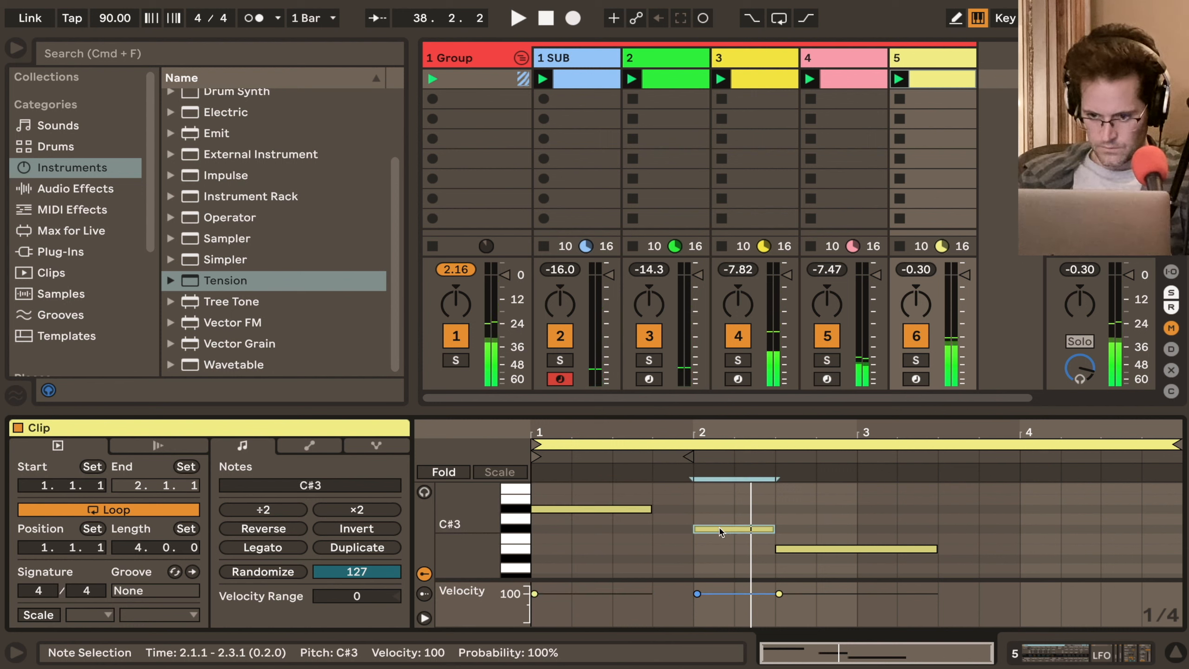
pyautogui.moveTo(762, 529); pyautogui.dragTo(720, 532)
pyautogui.moveTo(790, 552); pyautogui.dragTo(745, 553)
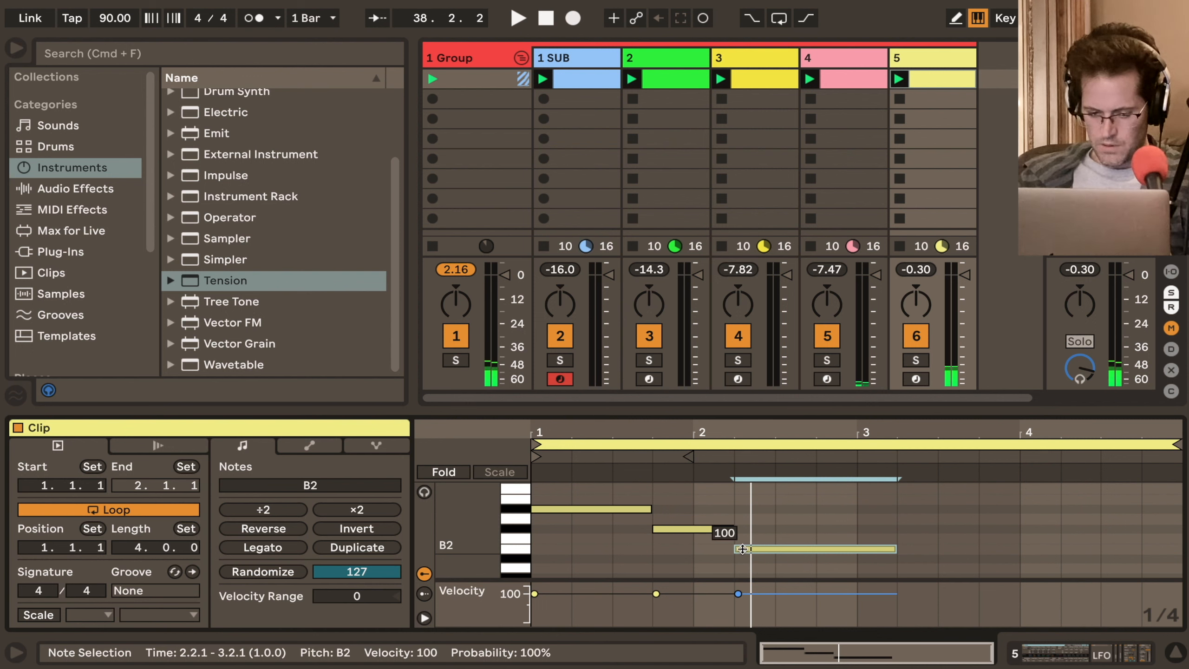
# Duplicate the B2 note directly after itself, raise the copy to D#3, and play back the melody
pyautogui.press('super+d')
pyautogui.press('Up')
pyautogui.press('Up')
pyautogui.press('Up')
pyautogui.press('Up')
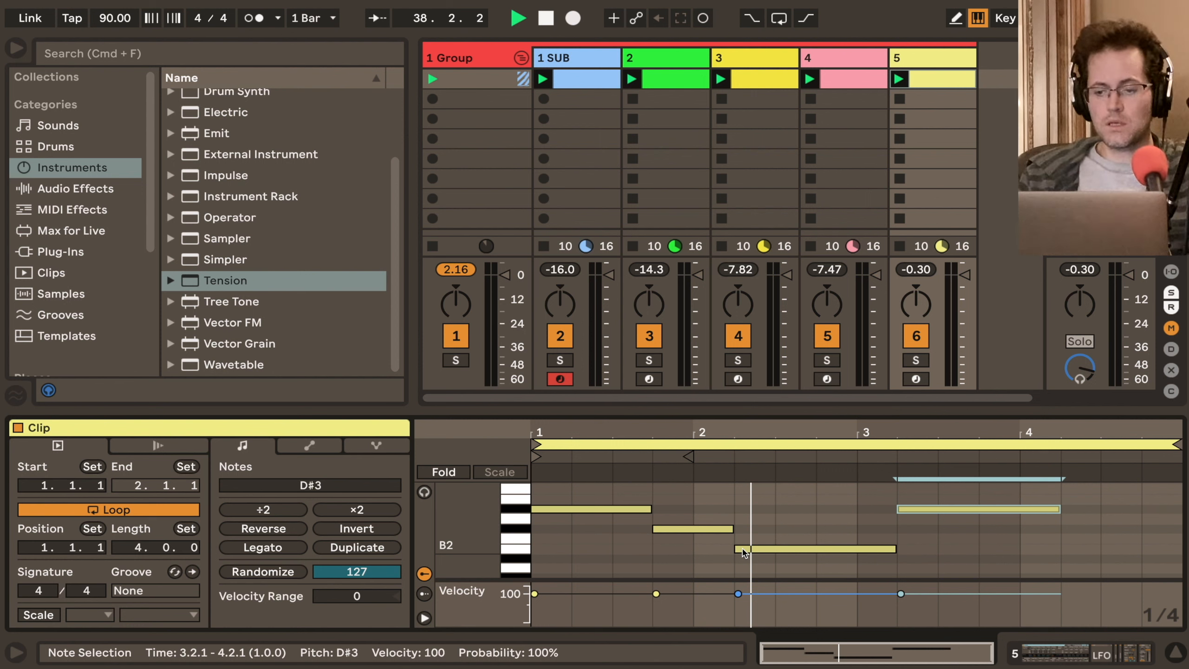
pyautogui.press('space')
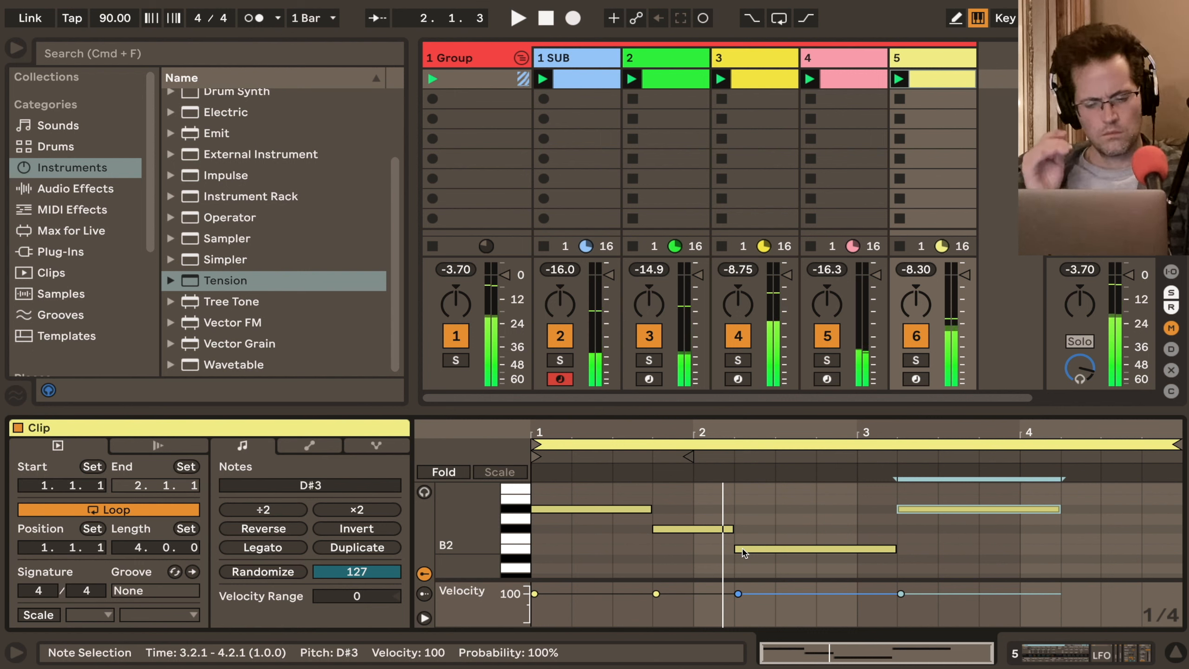
pyautogui.press('space')
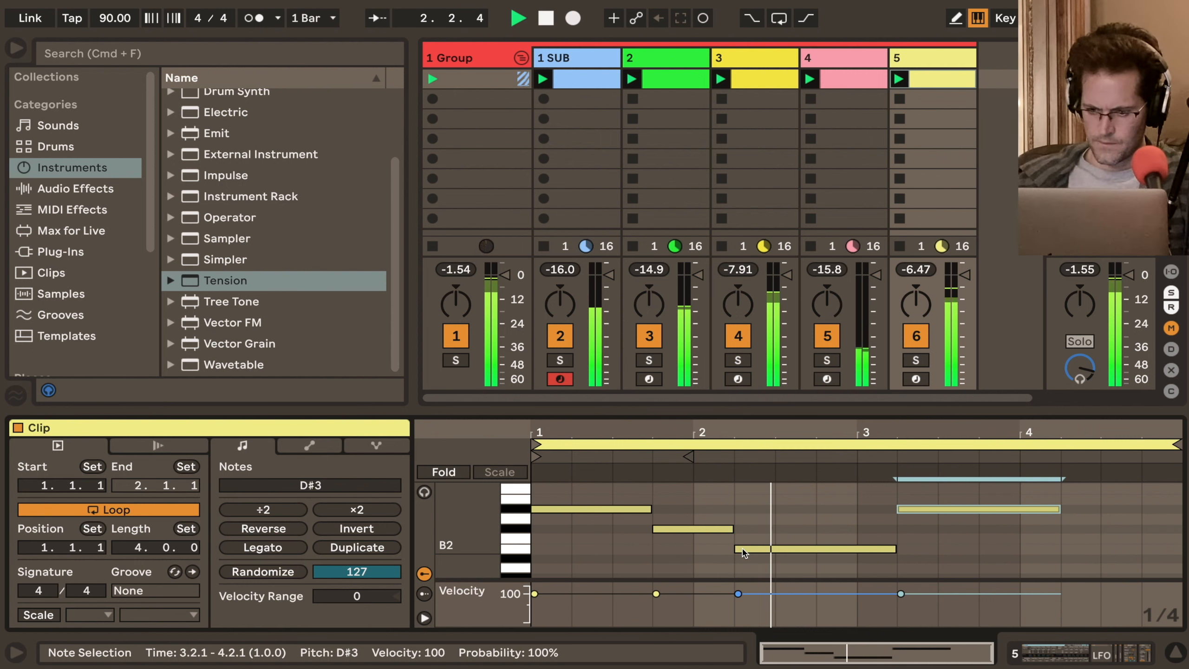
# Shift the B2 note to start at 2.3.1 and the second D#3 note to 3.3.1, then stop playback
pyautogui.click(745, 549)
pyautogui.press('Right')
pyautogui.press('Right')
pyautogui.press('Left')
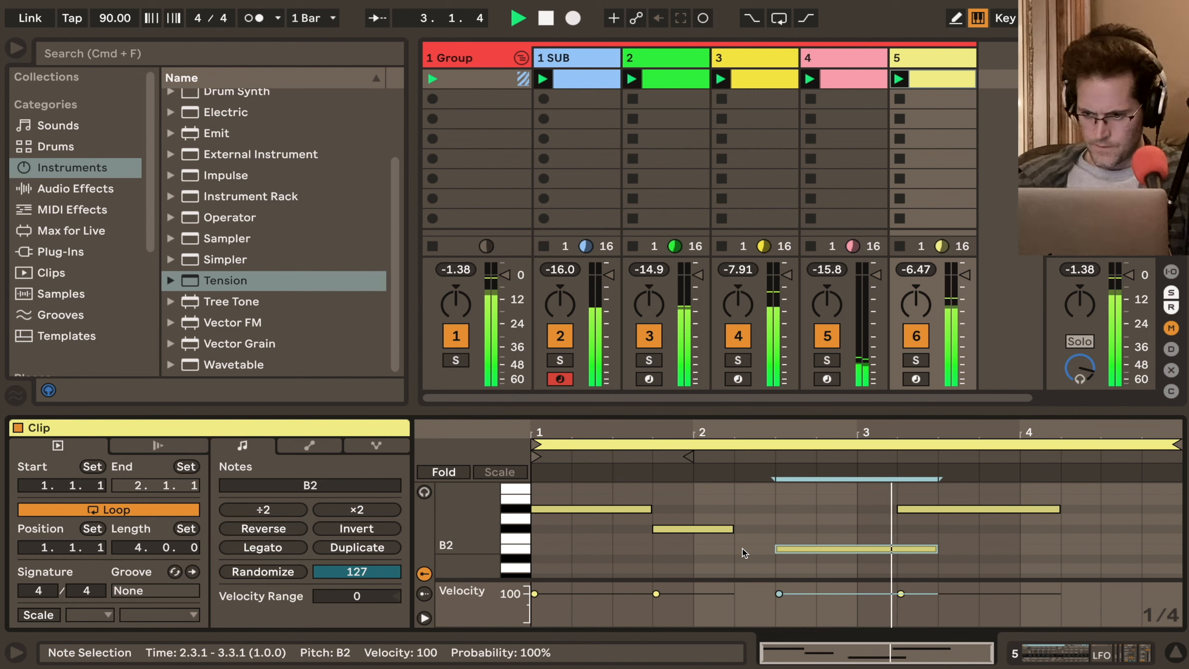
pyautogui.click(991, 511)
pyautogui.press('Right')
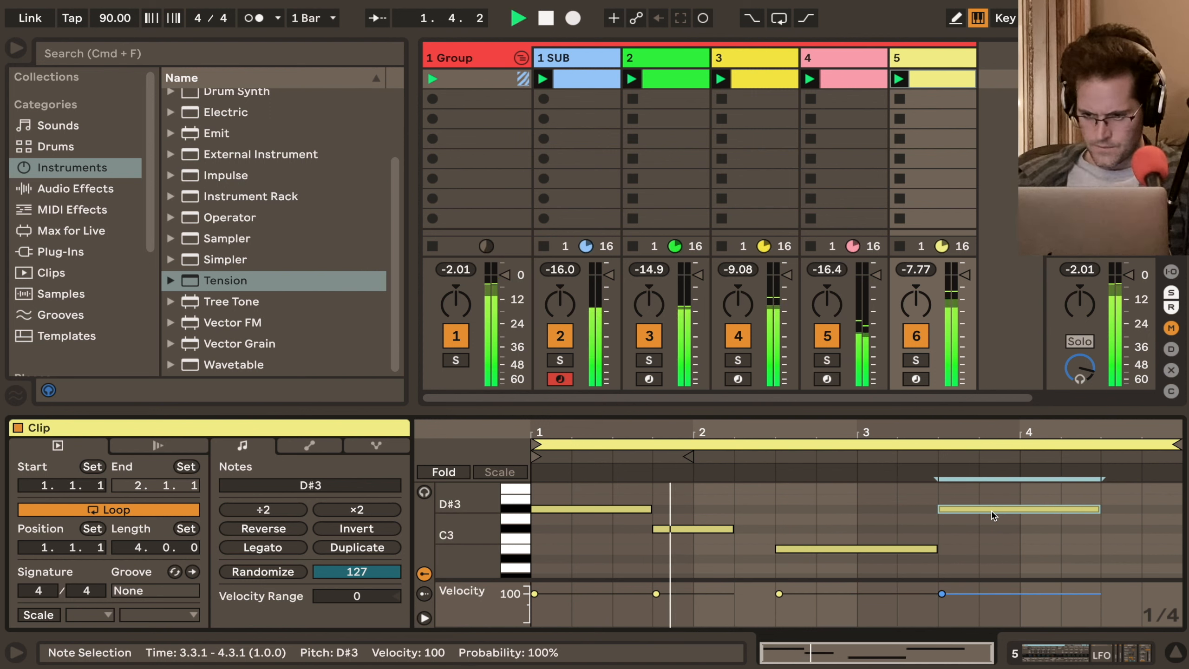
pyautogui.press('space')
# Select the C#3 note and narrow the clip's editing grid to 1/8
pyautogui.click(715, 529)
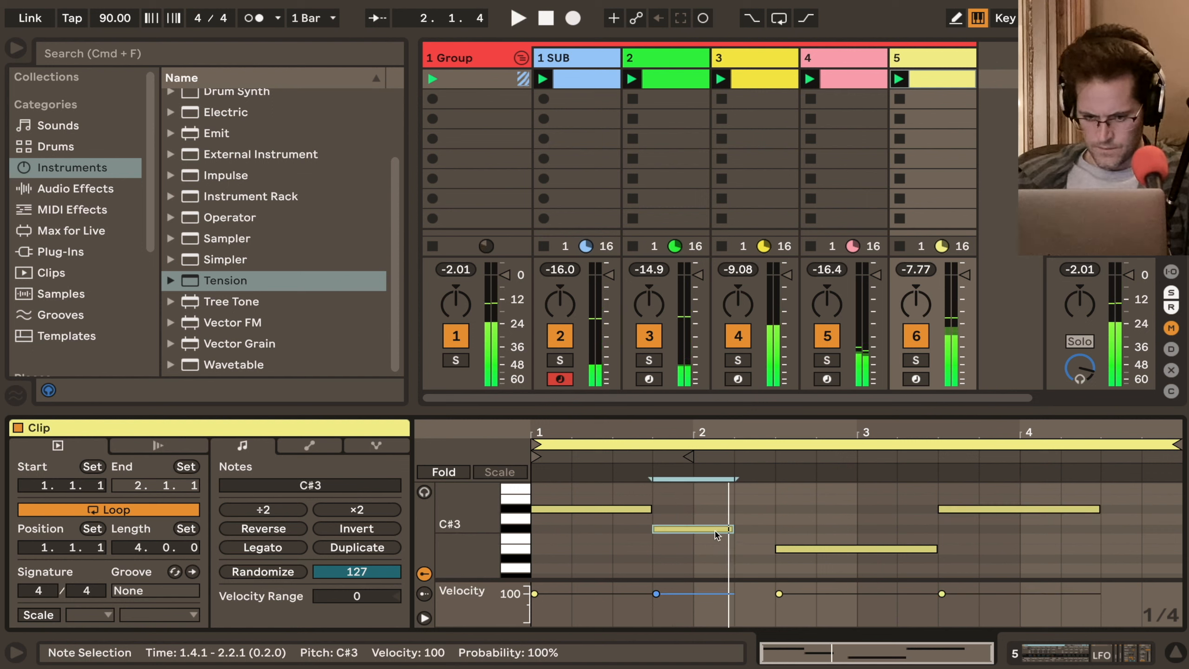
pyautogui.press('super+2')
pyautogui.press('super+1')
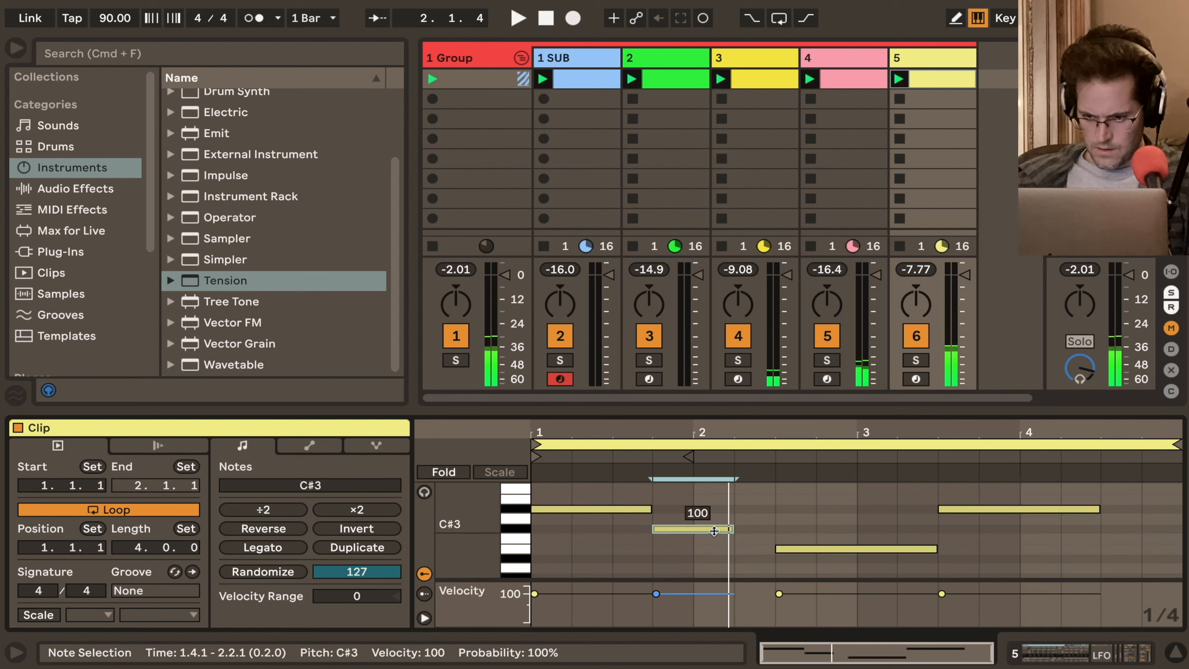
pyautogui.press('super+1')
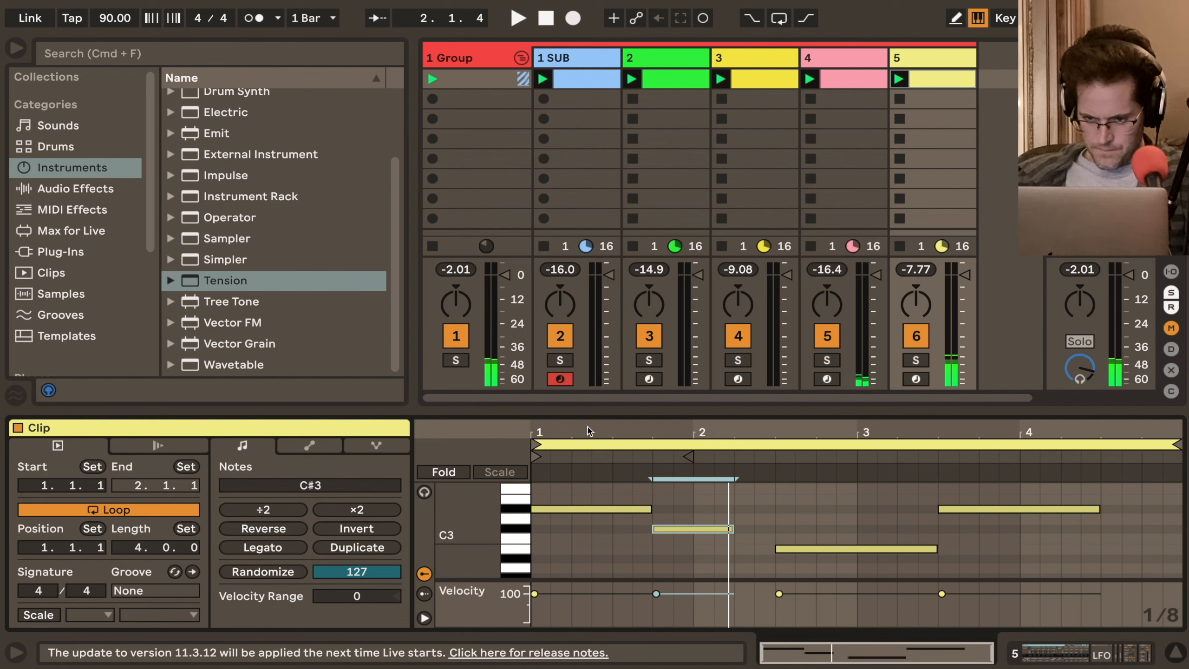
pyautogui.moveTo(590, 431); pyautogui.dragTo(614, 433)
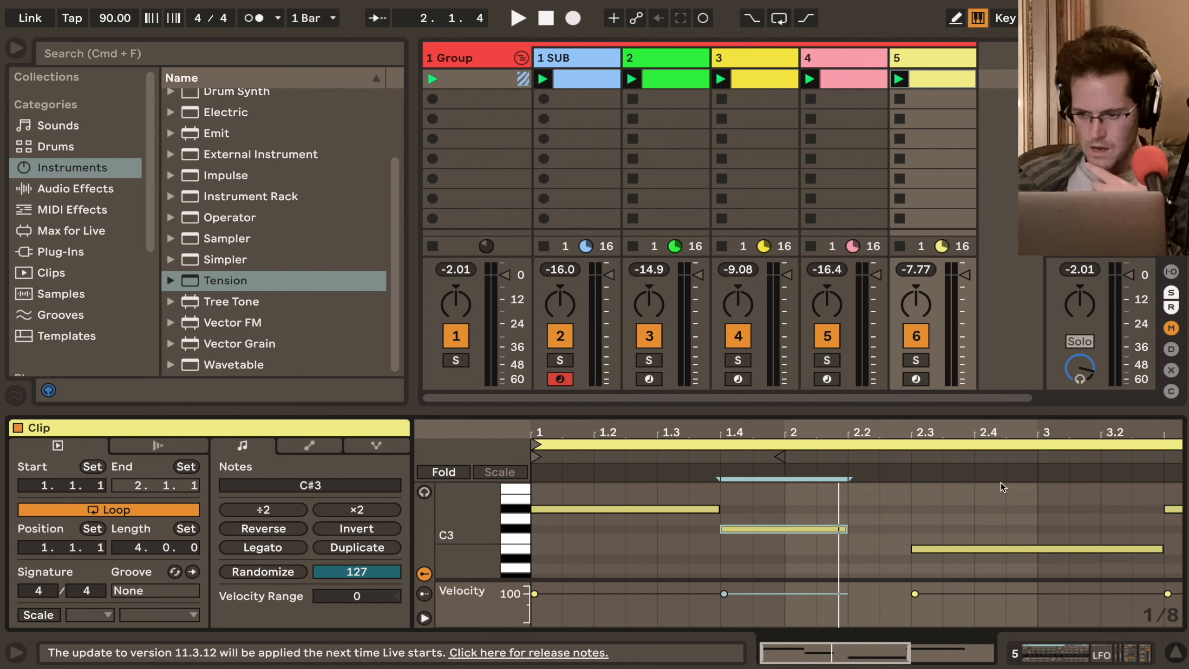
# Try shifting the B2 note earlier so it starts at 2.2.1
pyautogui.click(988, 527)
pyautogui.click(987, 549)
pyautogui.press('Left')
pyautogui.press('Left')
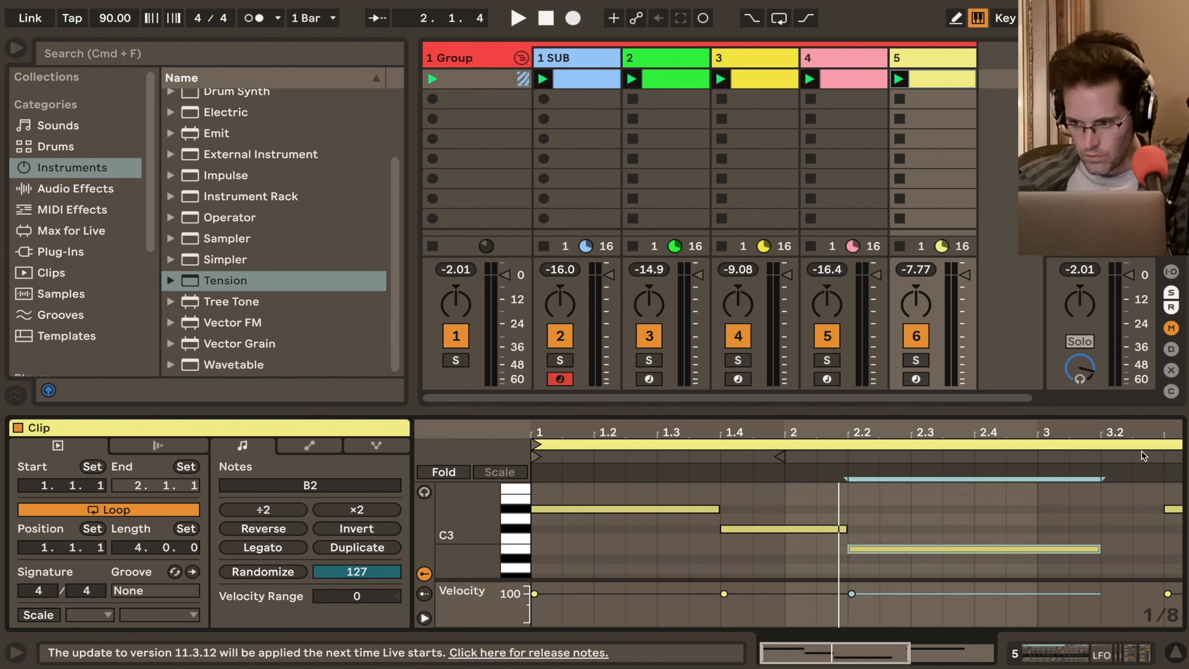
pyautogui.moveTo(1145, 436); pyautogui.dragTo(1145, 389)
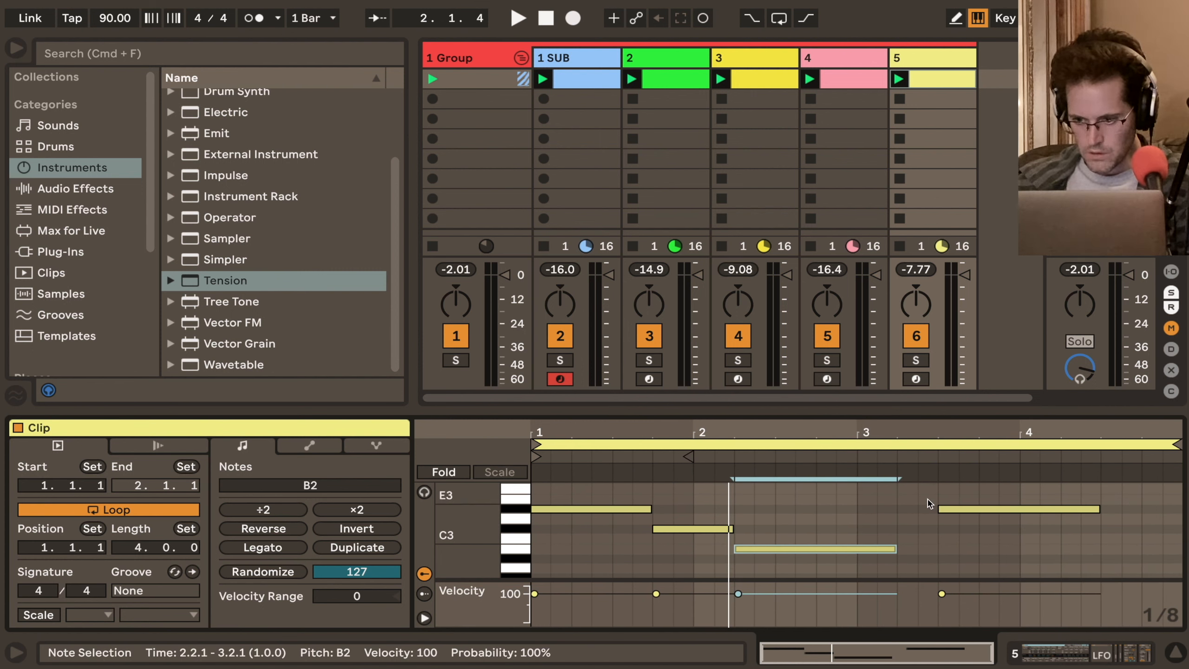
# Play the melody briefly, stop it, and shift the B2 note back to start at 2.3.1
pyautogui.press('space')
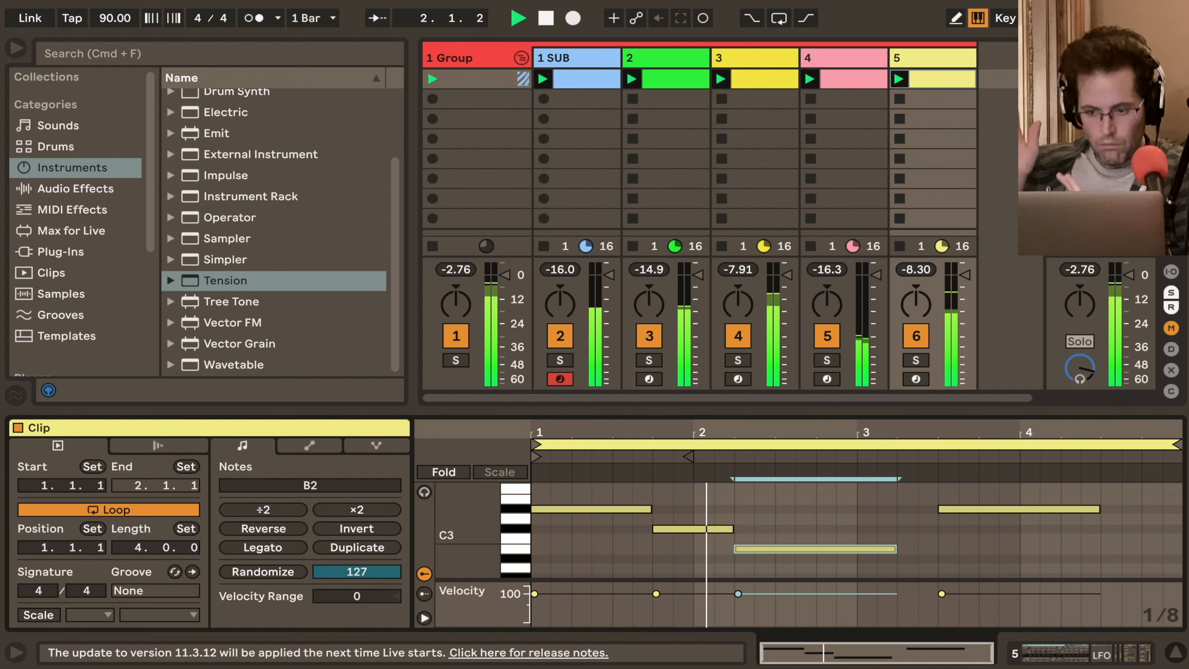
pyautogui.press('space')
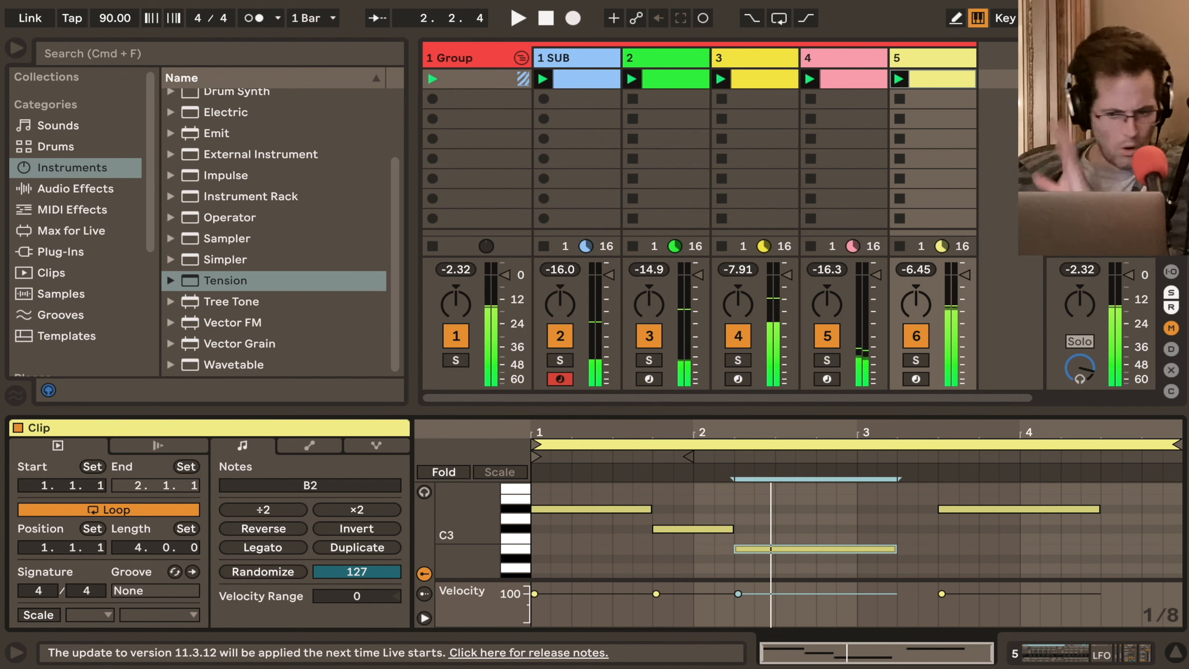
pyautogui.press('Right')
pyautogui.press('Right')
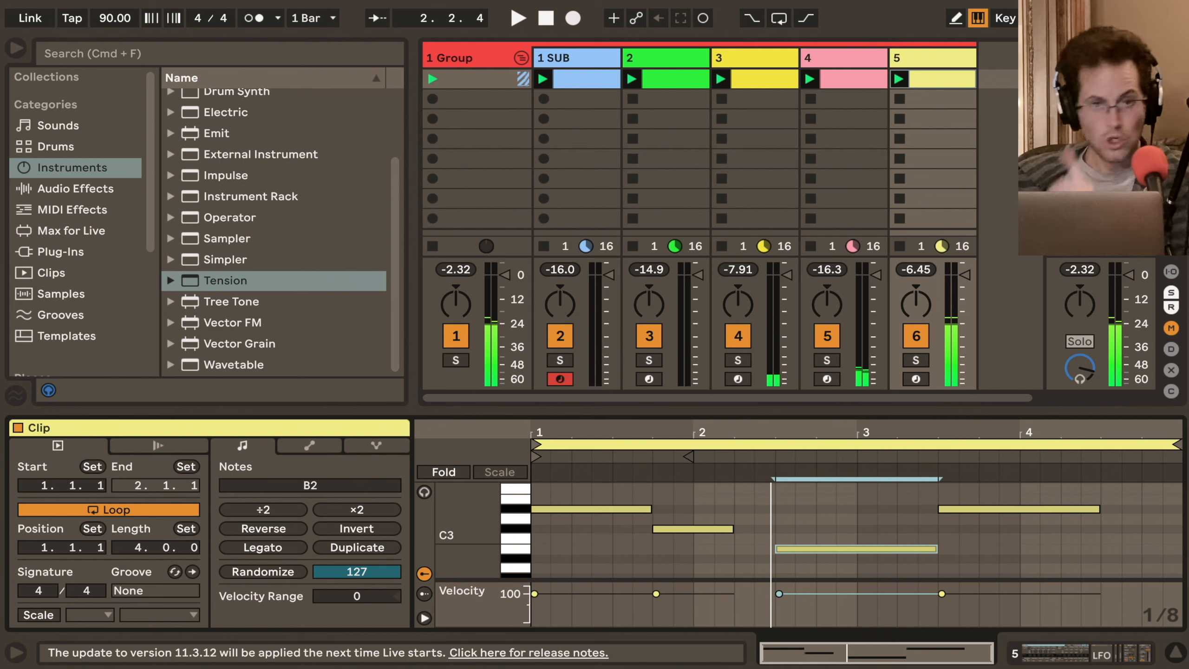
# Raise the B2 note to C3, shift it to start at 2.2.3, and play the melody
pyautogui.press('space')
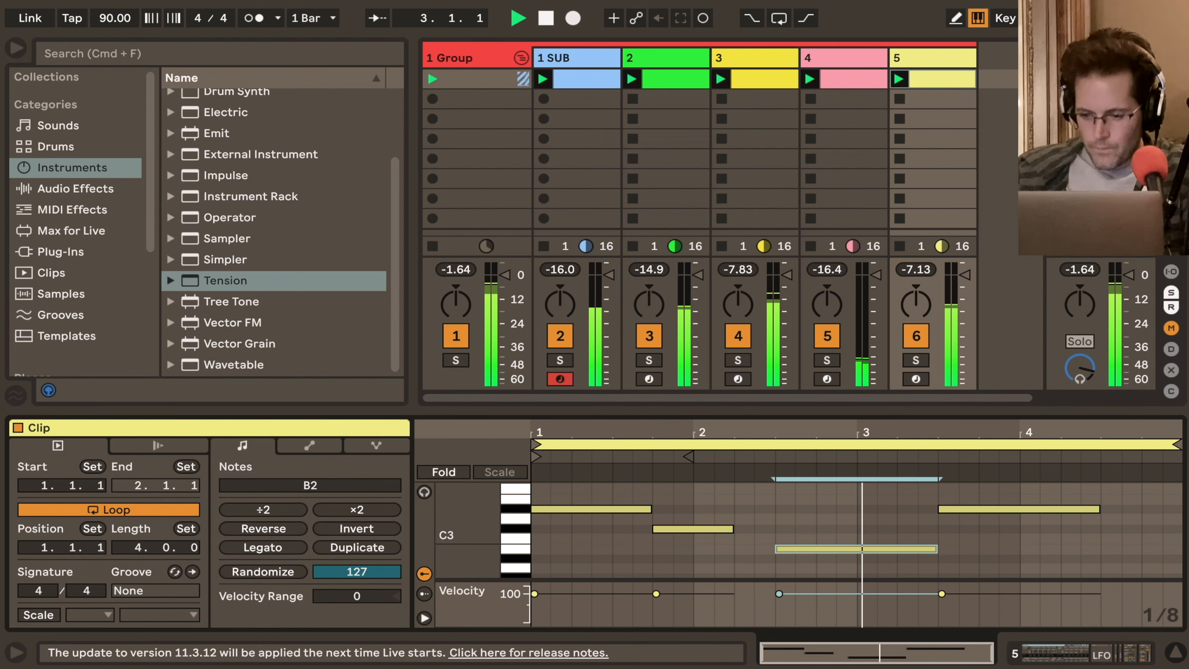
pyautogui.press('super+m')
pyautogui.press('Up')
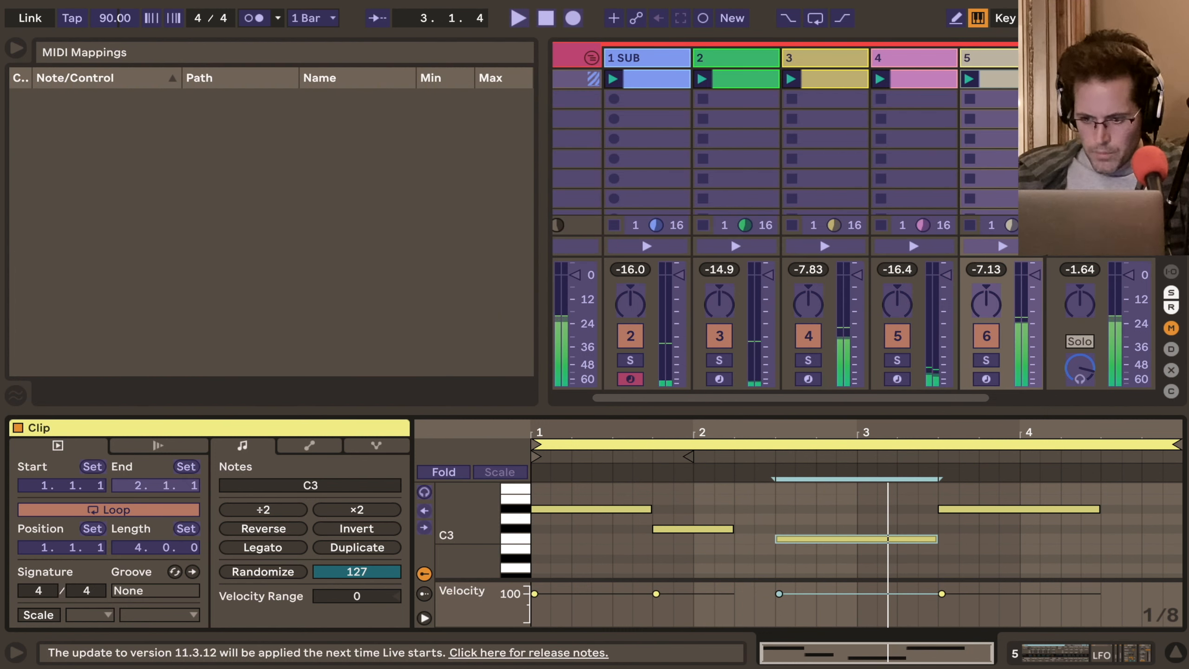
pyautogui.press('super+m')
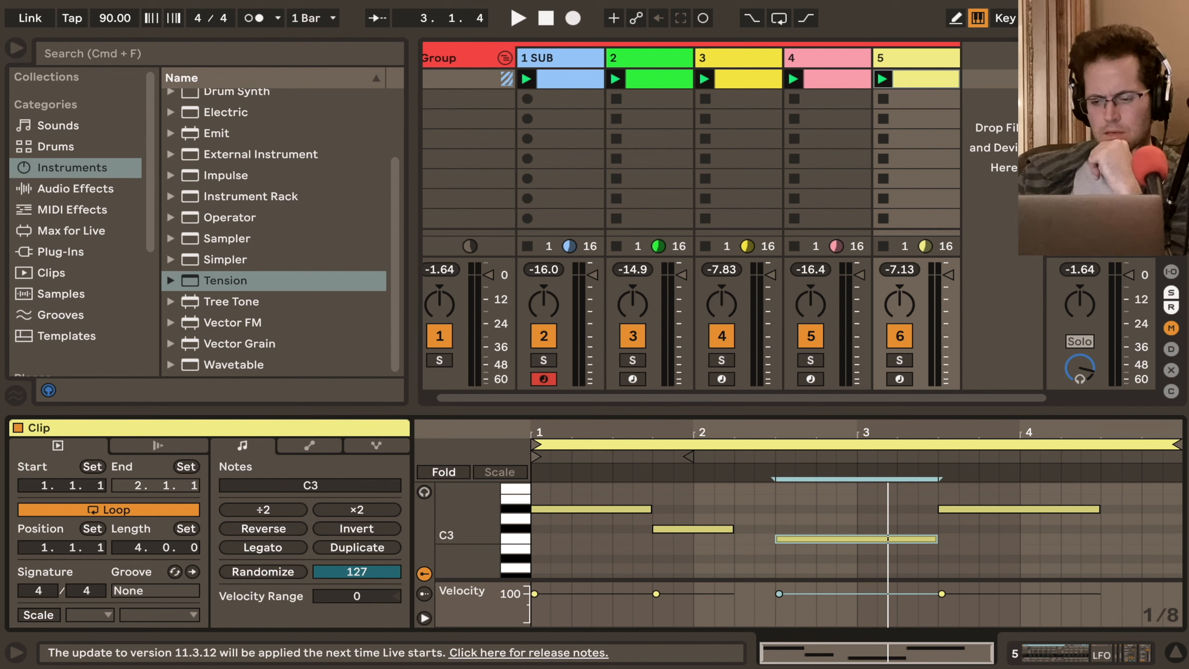
pyautogui.press('Left')
pyautogui.press('space')
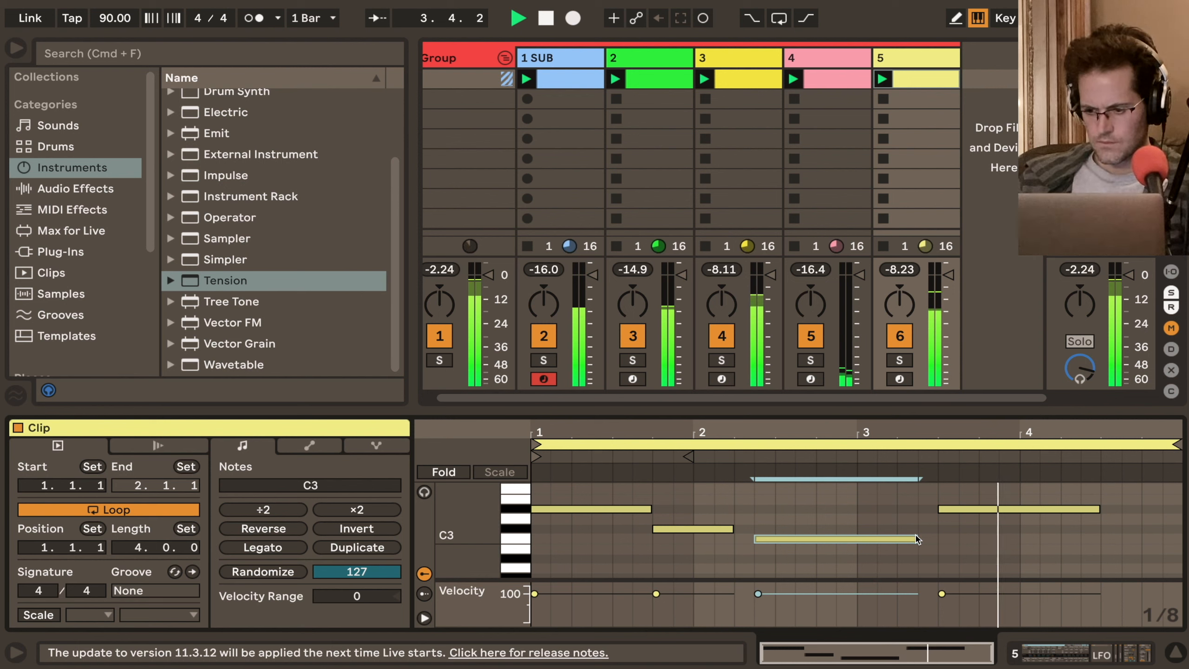
# Add three short notes F#3, G#3, F#3 from 4.3.1 at the clip's end and briefly play the melody
pyautogui.scroll(1, 1117, 496)
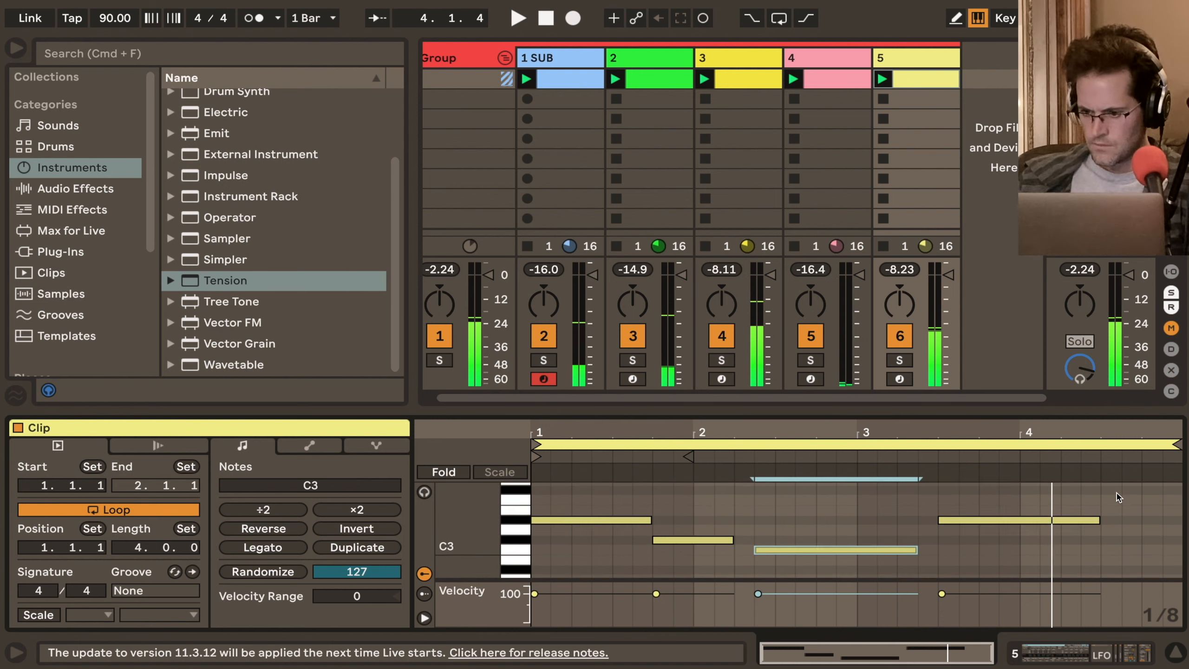
pyautogui.scroll(1, 1118, 496)
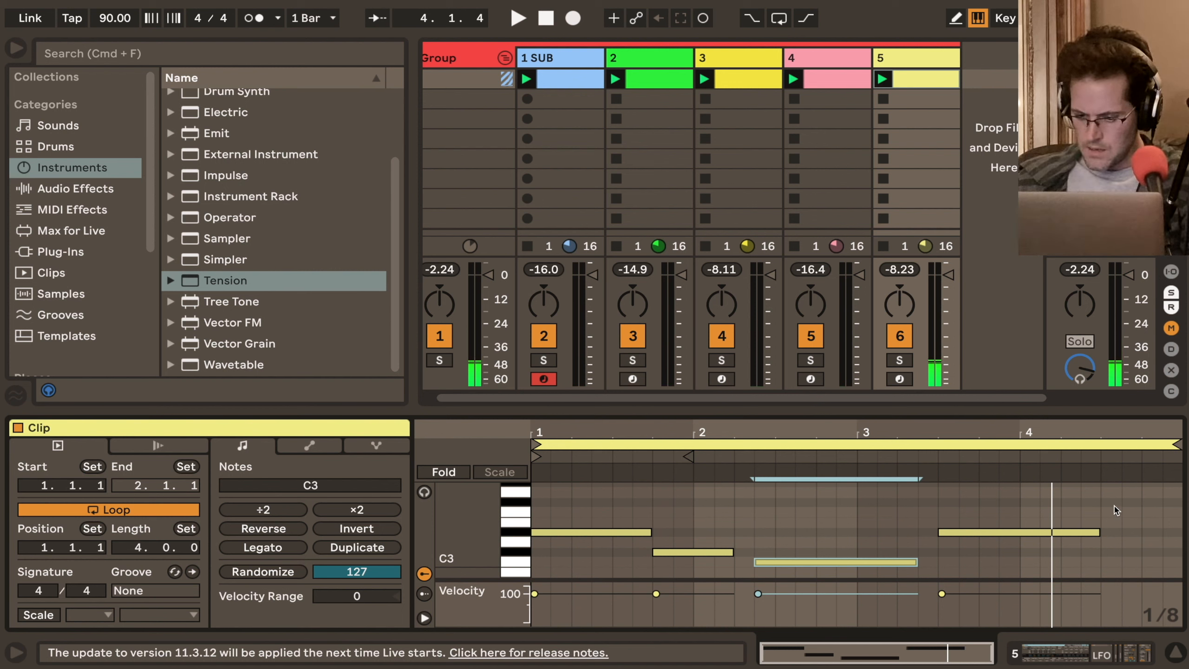
pyautogui.doubleClick(1115, 502)
pyautogui.press('b')
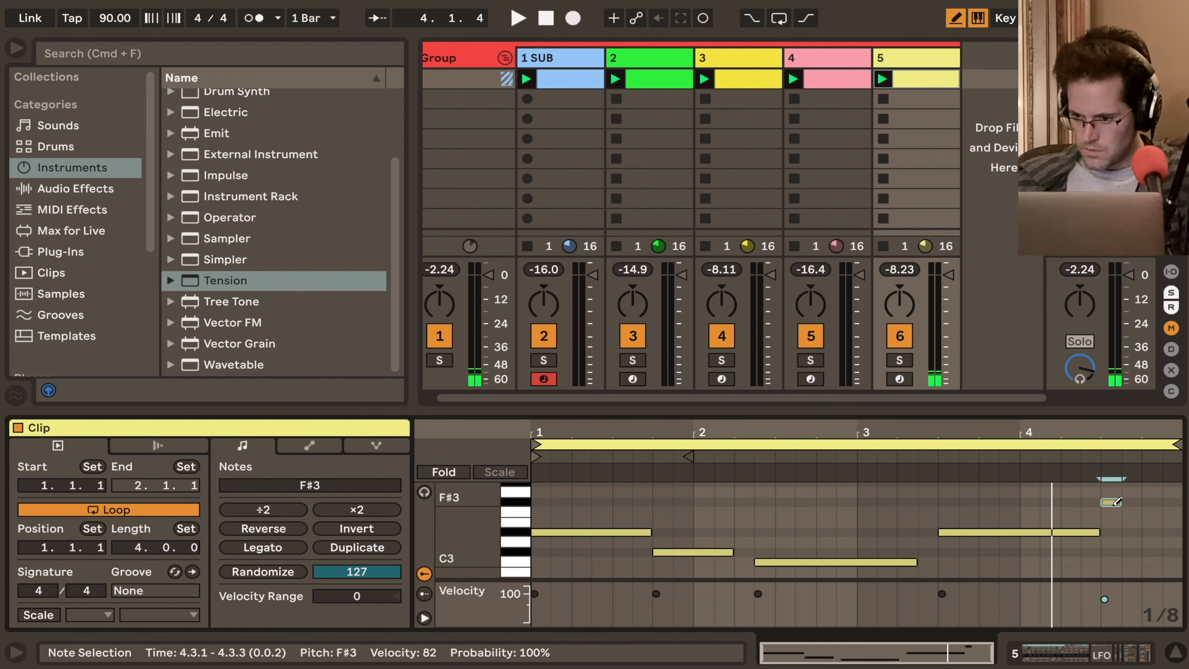
pyautogui.scroll(3, 1123, 505)
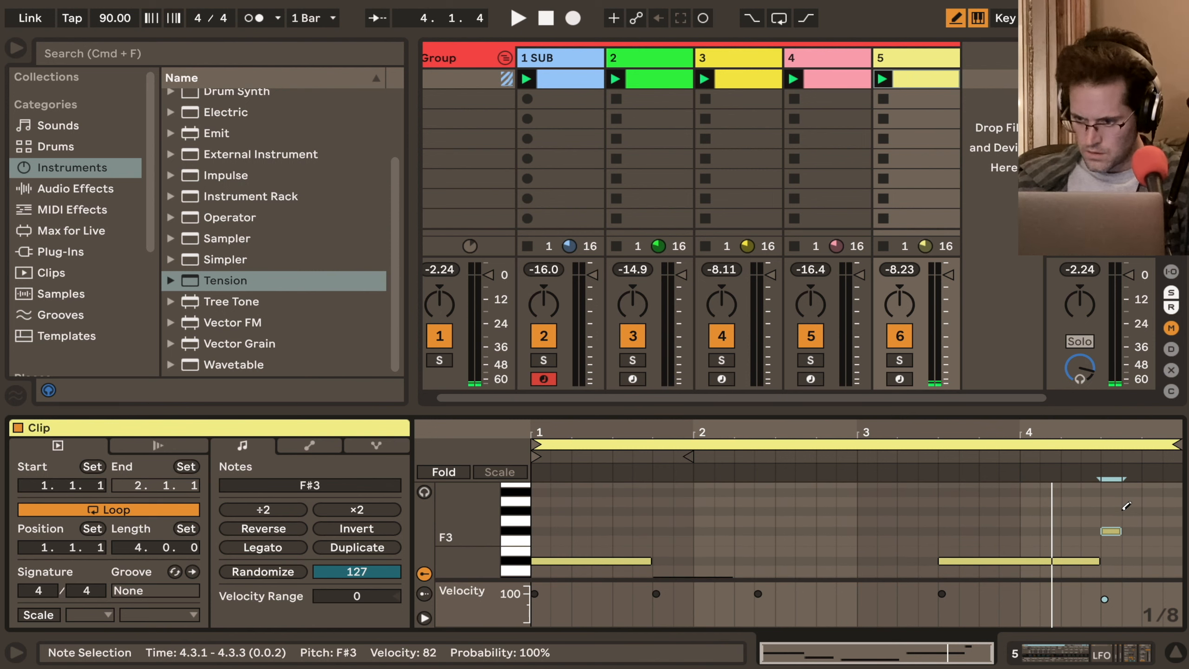
pyautogui.click(1131, 511)
pyautogui.click(1152, 531)
pyautogui.scroll(-1, 1156, 529)
pyautogui.scroll(-1, 1158, 528)
pyautogui.press('space')
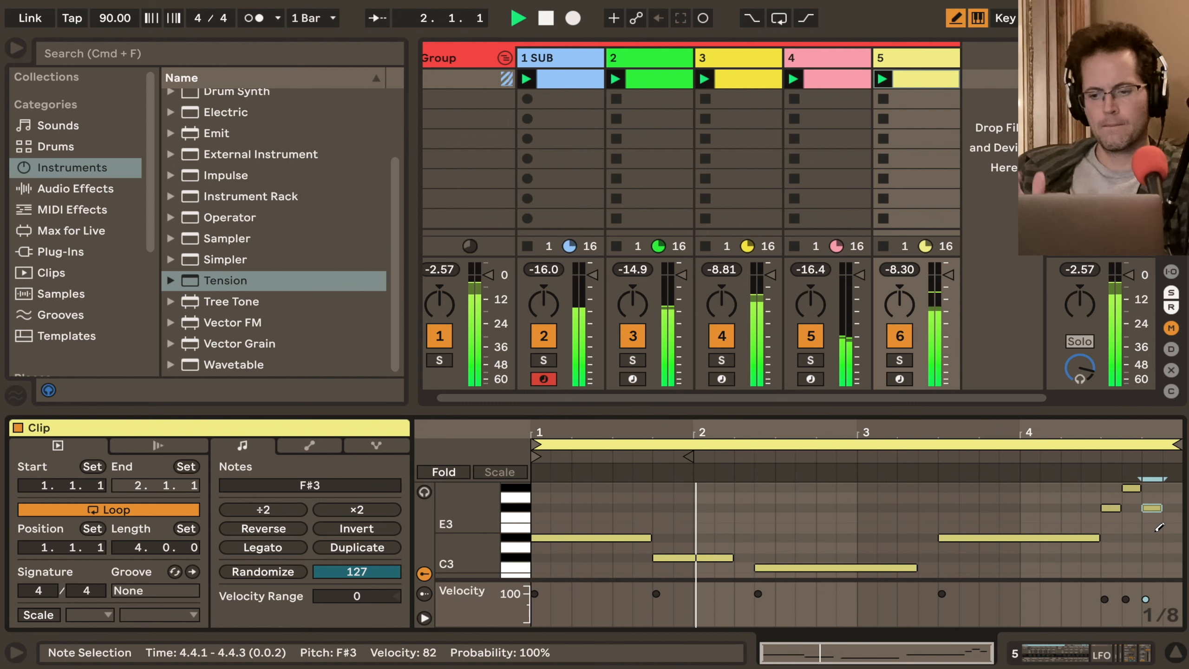
pyautogui.press('space')
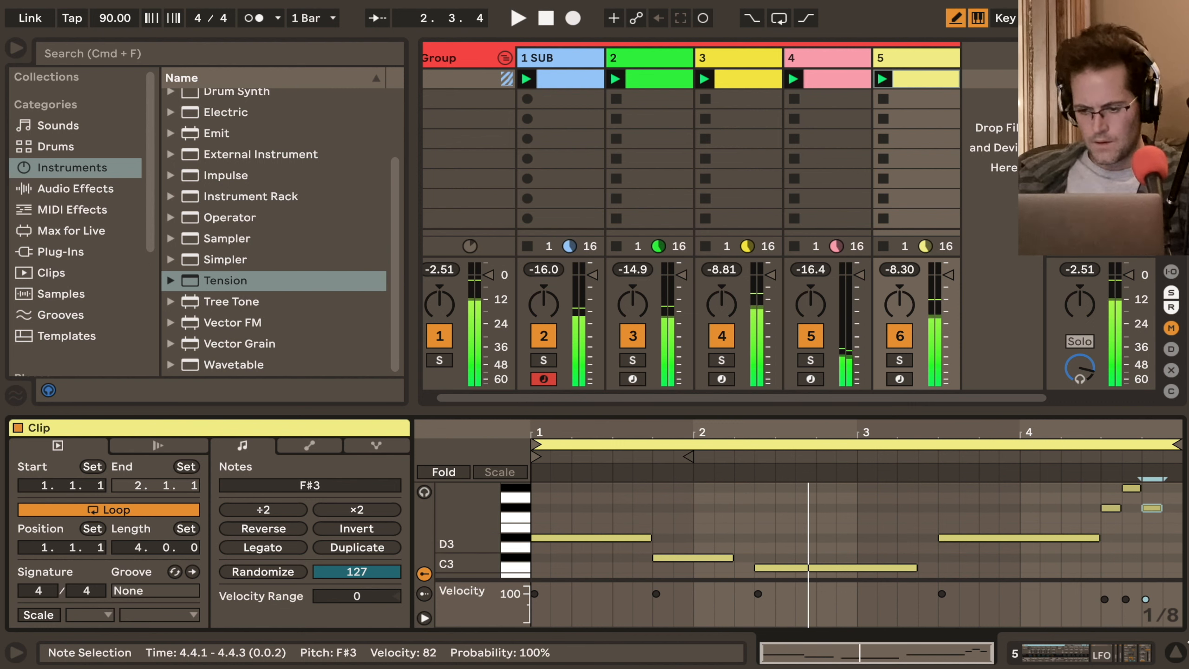
pyautogui.press('b')
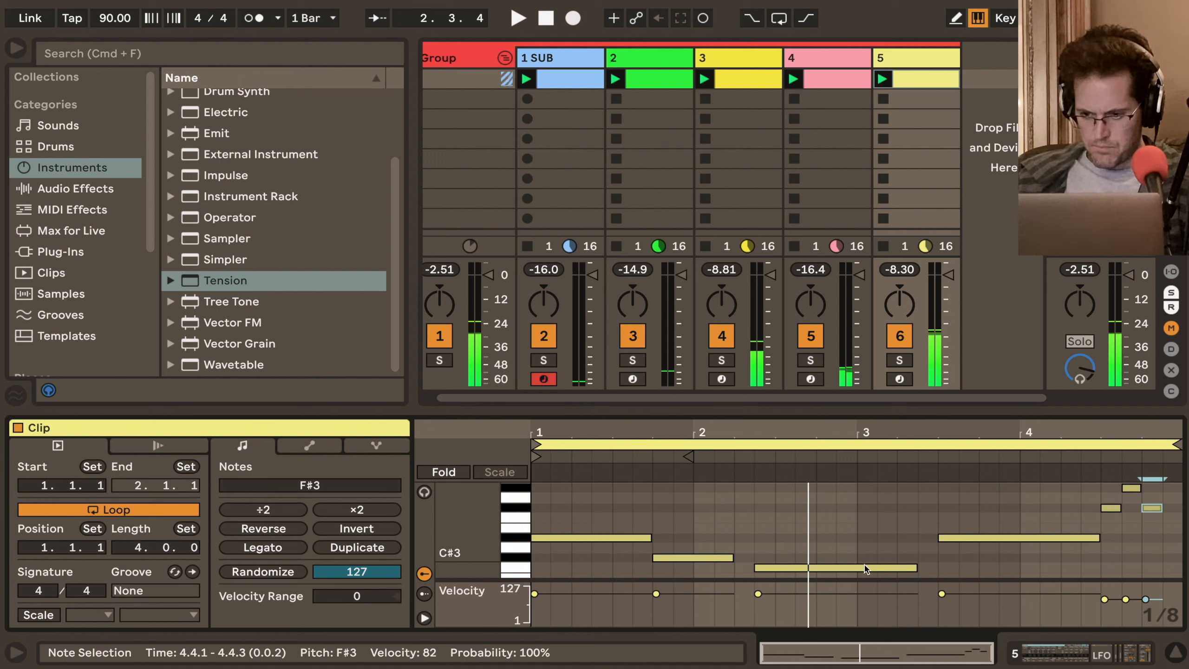
# Try the C3 note starting at 2.2.1 during playback and shift it back to 2.2.3
pyautogui.click(865, 568)
pyautogui.press('Left')
pyautogui.press('space')
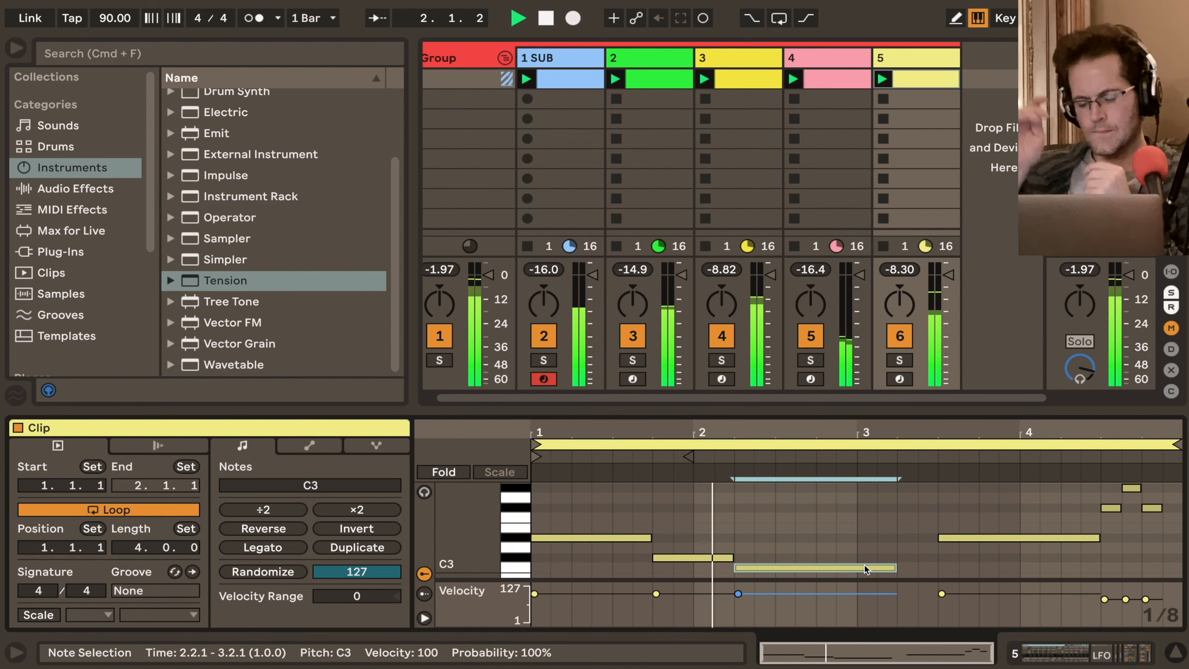
pyautogui.press('space')
pyautogui.press('Right')
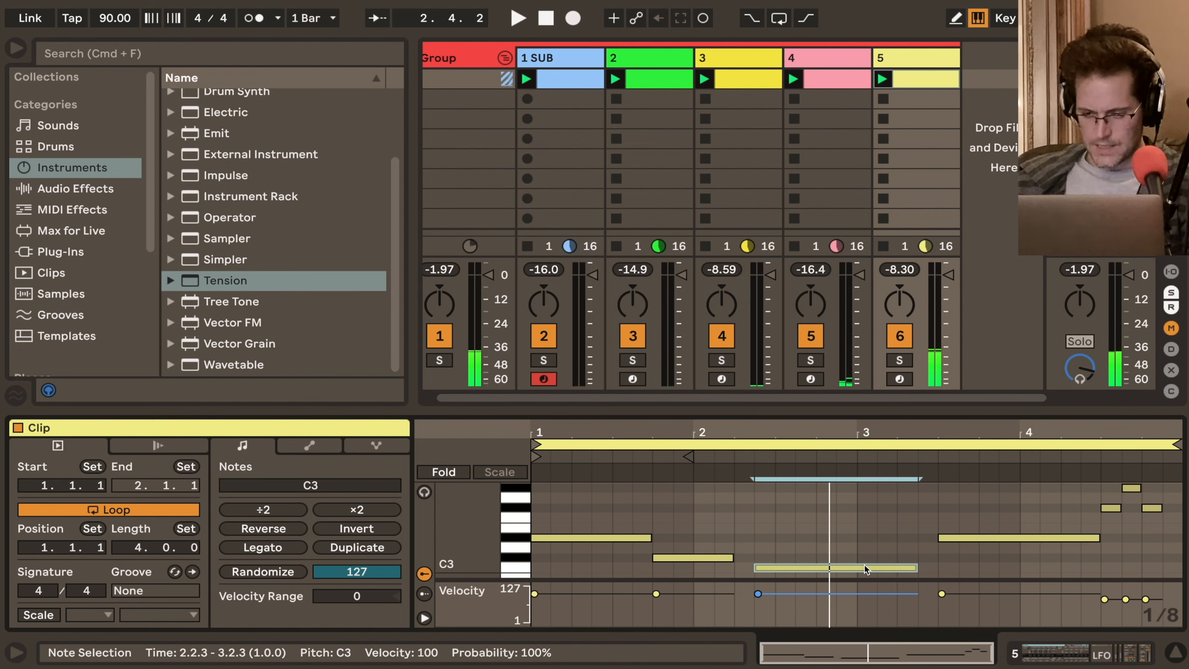
# Play the melody, lower the three short end notes by a semitone to F3, G3, F3, and play it again
pyautogui.press('space')
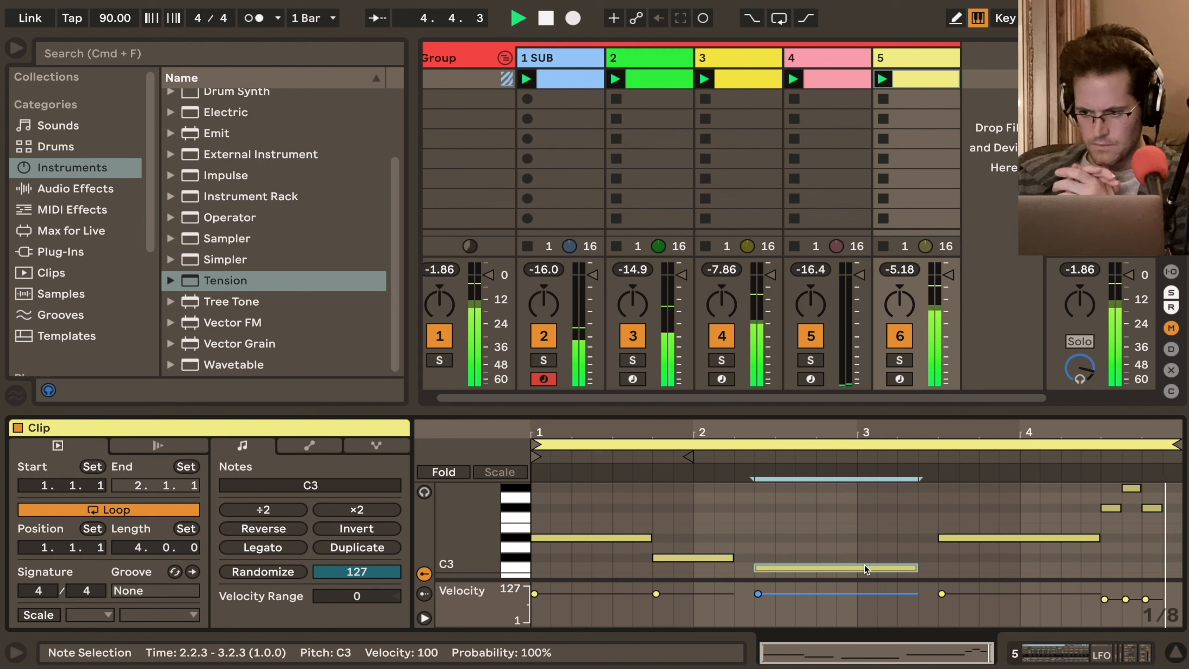
pyautogui.press('space')
pyautogui.moveTo(1173, 523)
pyautogui.mouseDown()
pyautogui.moveTo(1112, 495)
pyautogui.moveTo(1091, 466)
pyautogui.mouseUp()
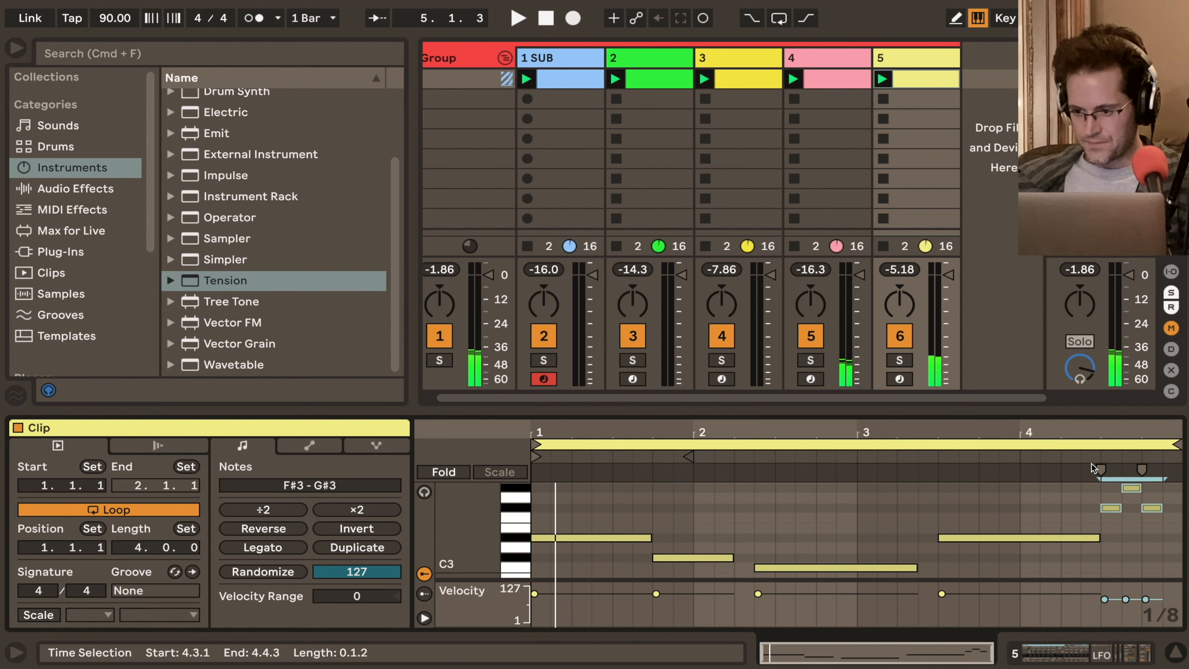
pyautogui.press('Down')
pyautogui.press('space')
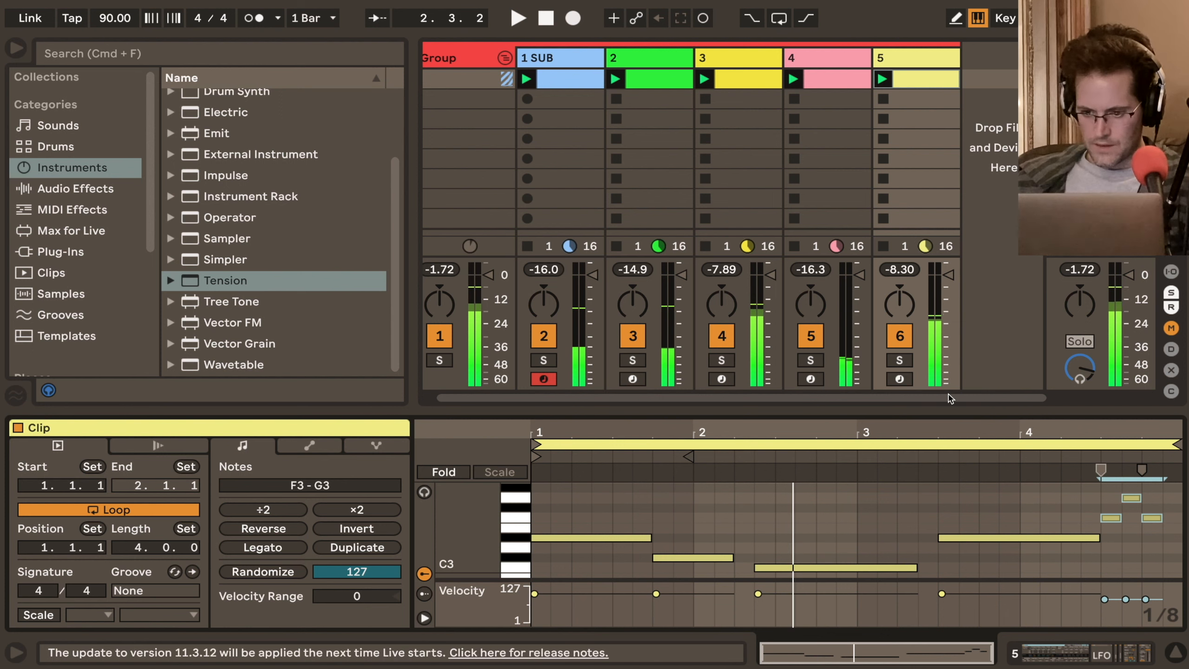
# Narrow the editing grid to 1/16, shift the C3 note to start at 2.2.2, and play the melody
pyautogui.moveTo(773, 431); pyautogui.dragTo(773, 468)
pyautogui.press('super+2')
pyautogui.press('super+1')
pyautogui.press('super+1')
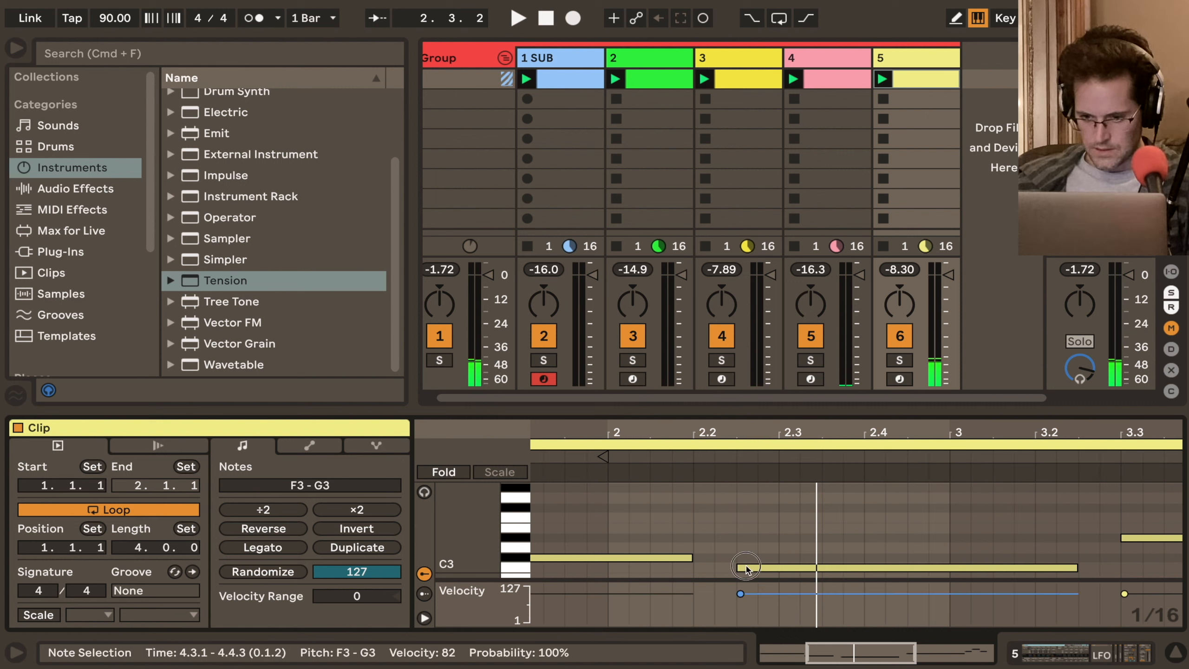
pyautogui.click(747, 567)
pyautogui.press('Left')
pyautogui.press('space')
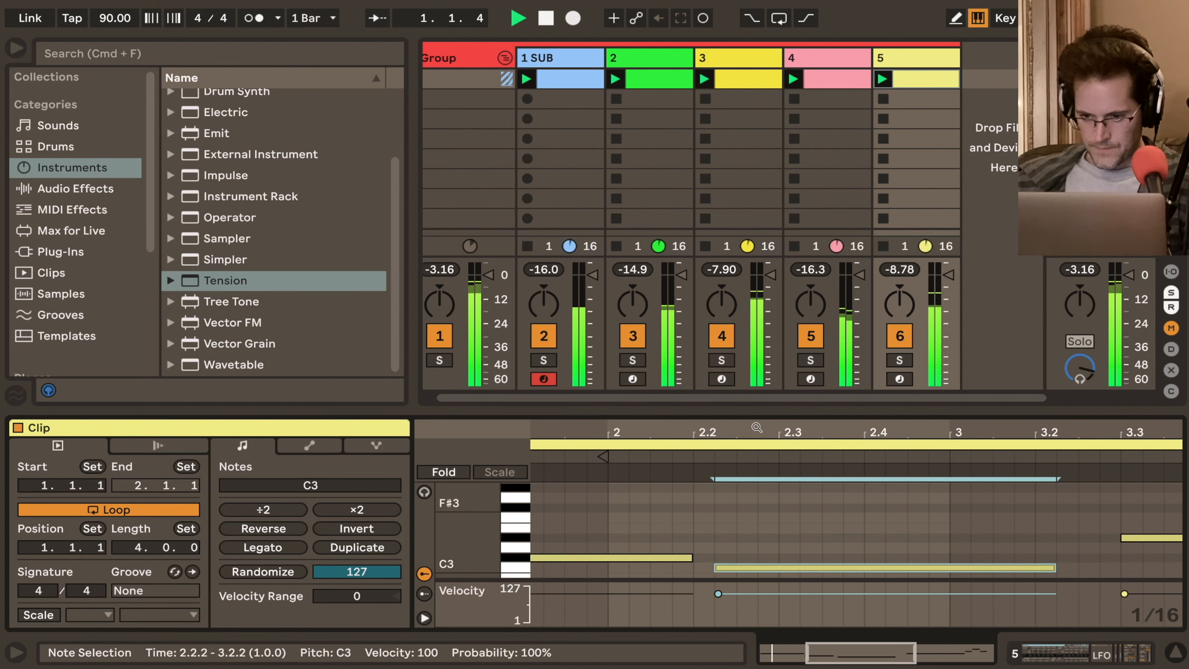
pyautogui.moveTo(751, 449); pyautogui.dragTo(751, 435)
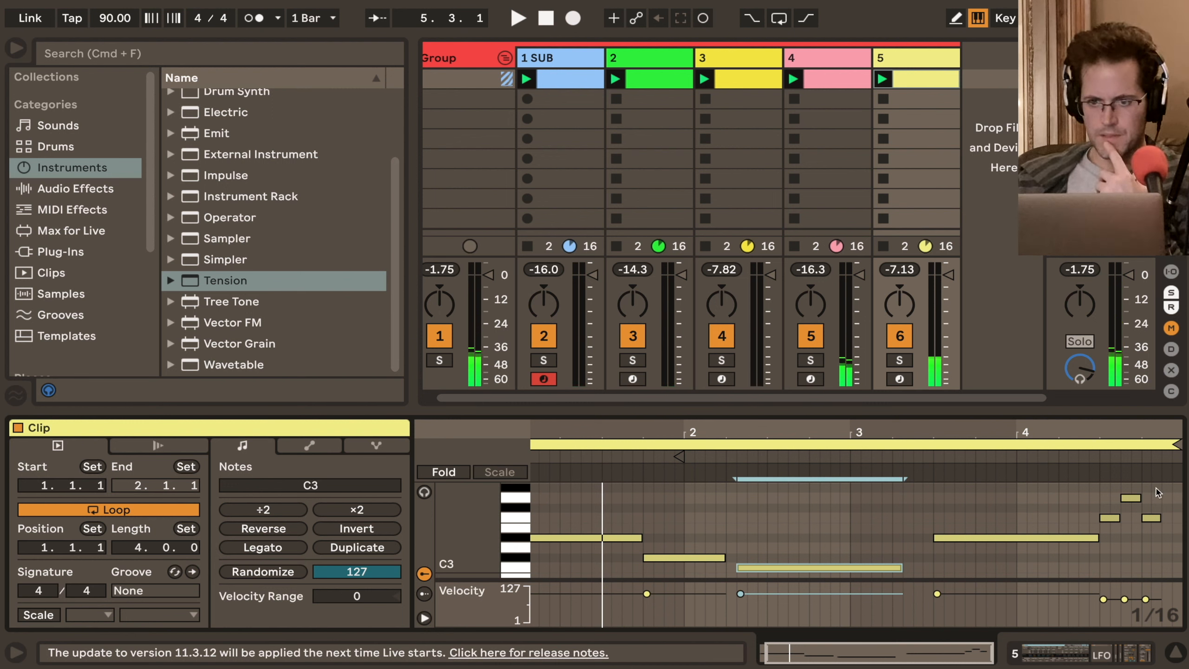
# Deactivate all notes after the first D#3, extend that D#3 to end at 4.1.4, and play the clip
pyautogui.hscroll(-1, 870, 119)
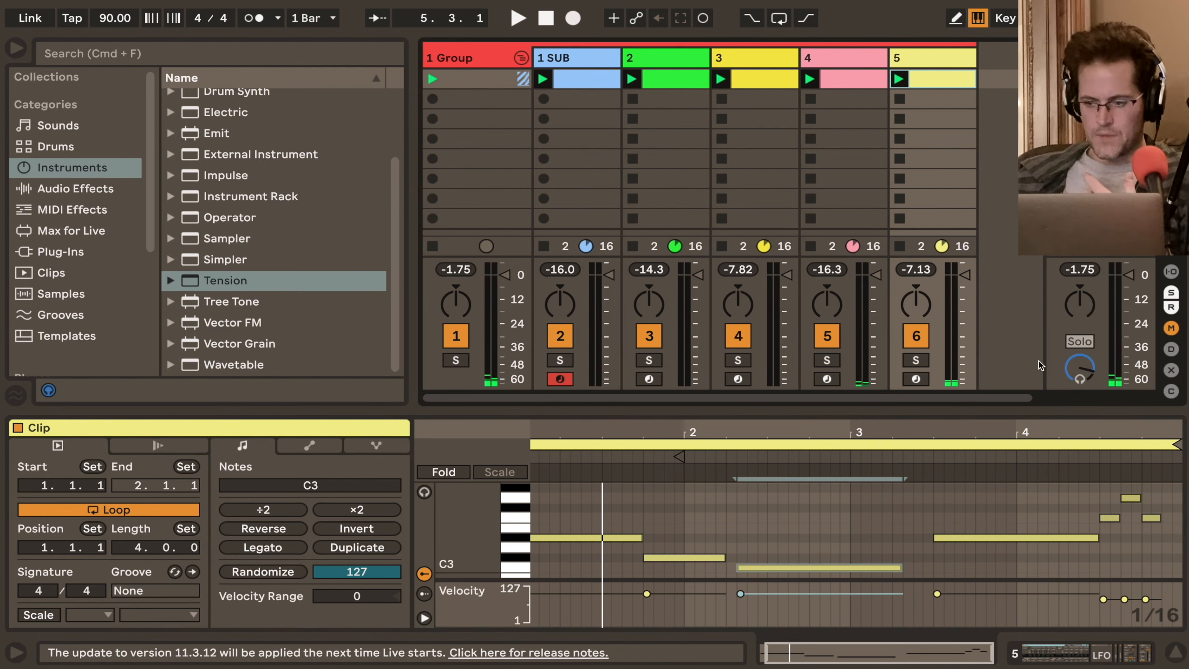
pyautogui.moveTo(695, 506); pyautogui.dragTo(686, 467)
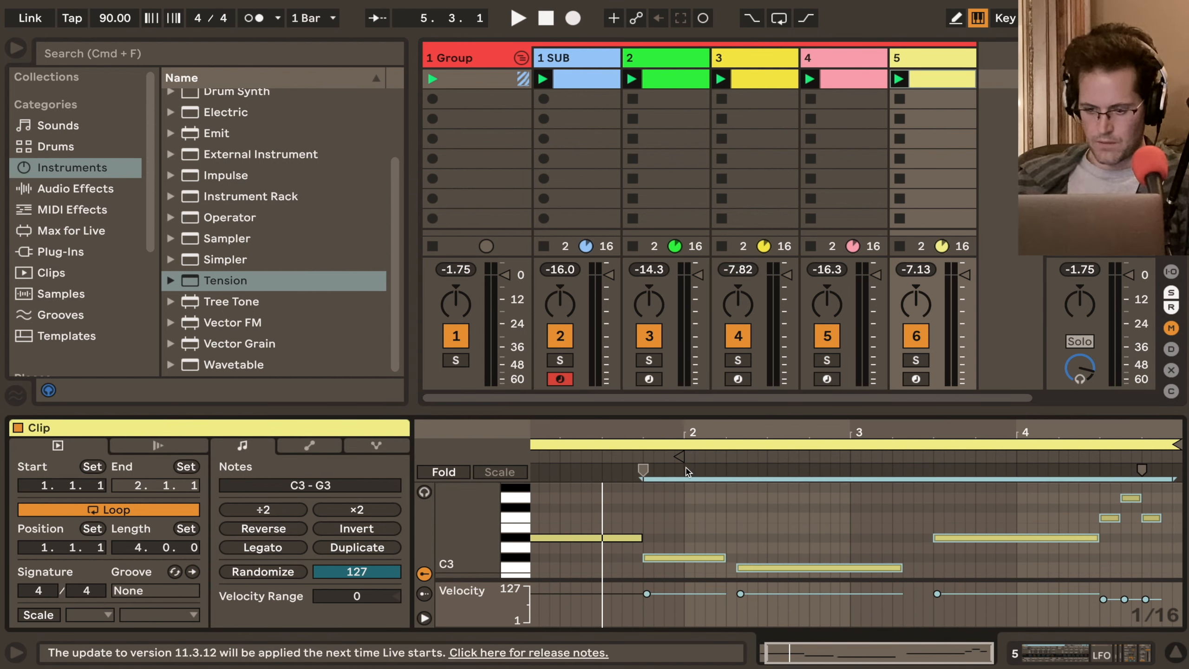
pyautogui.click(664, 516)
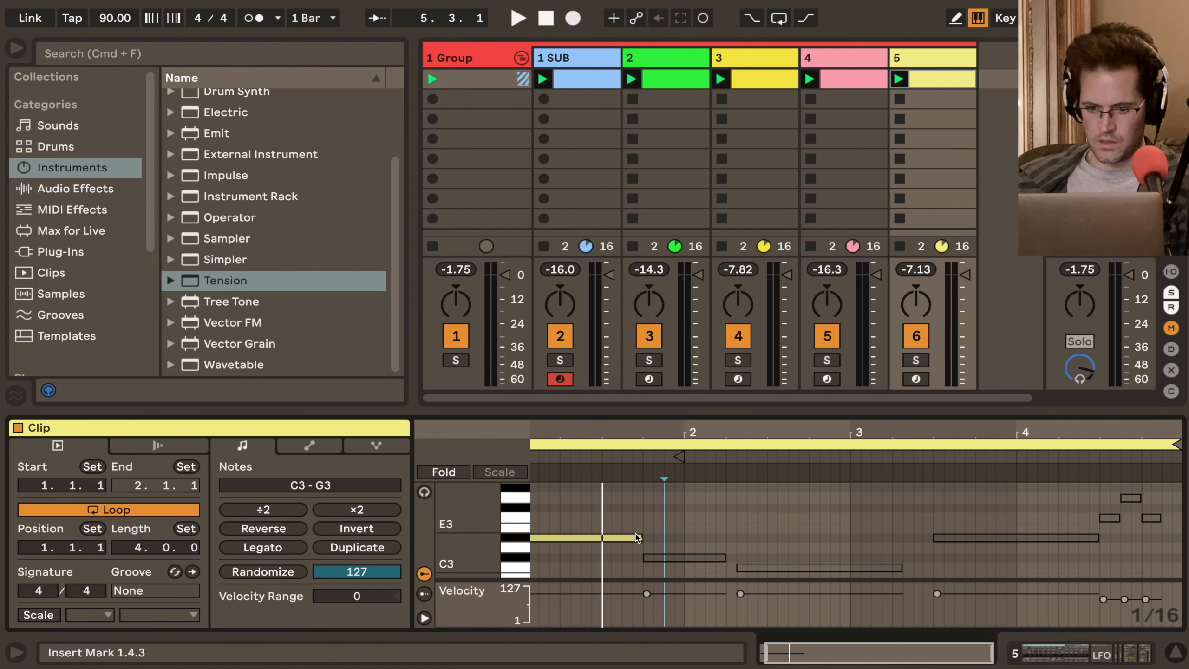
pyautogui.moveTo(637, 537); pyautogui.dragTo(1042, 534)
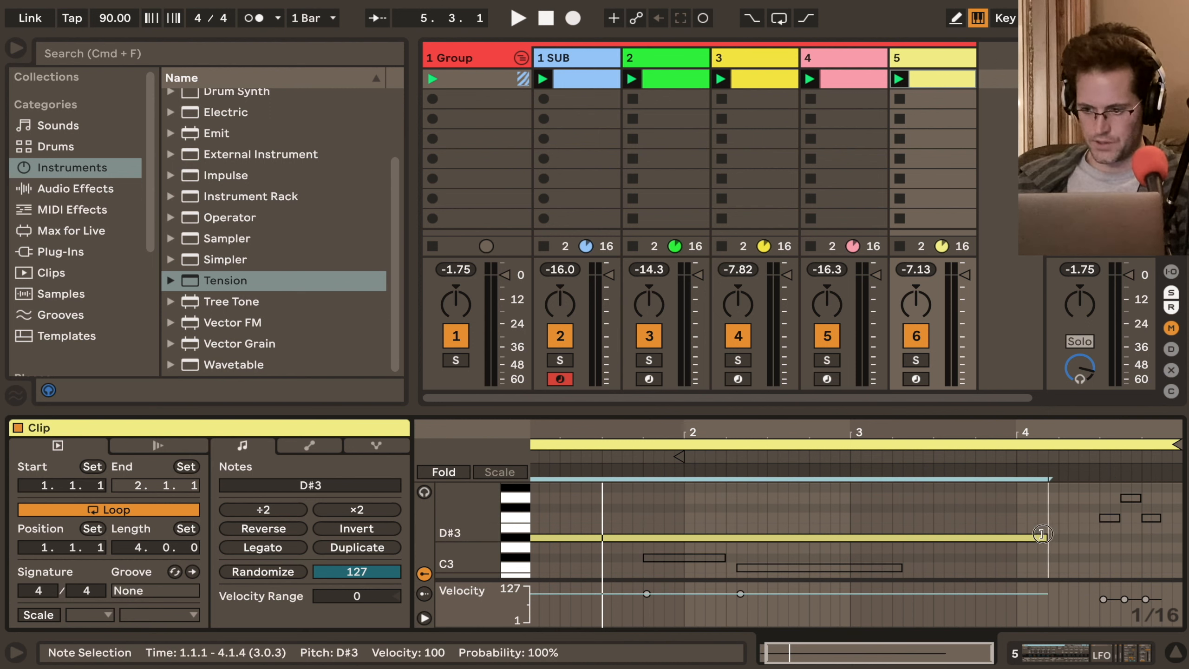
pyautogui.press('space')
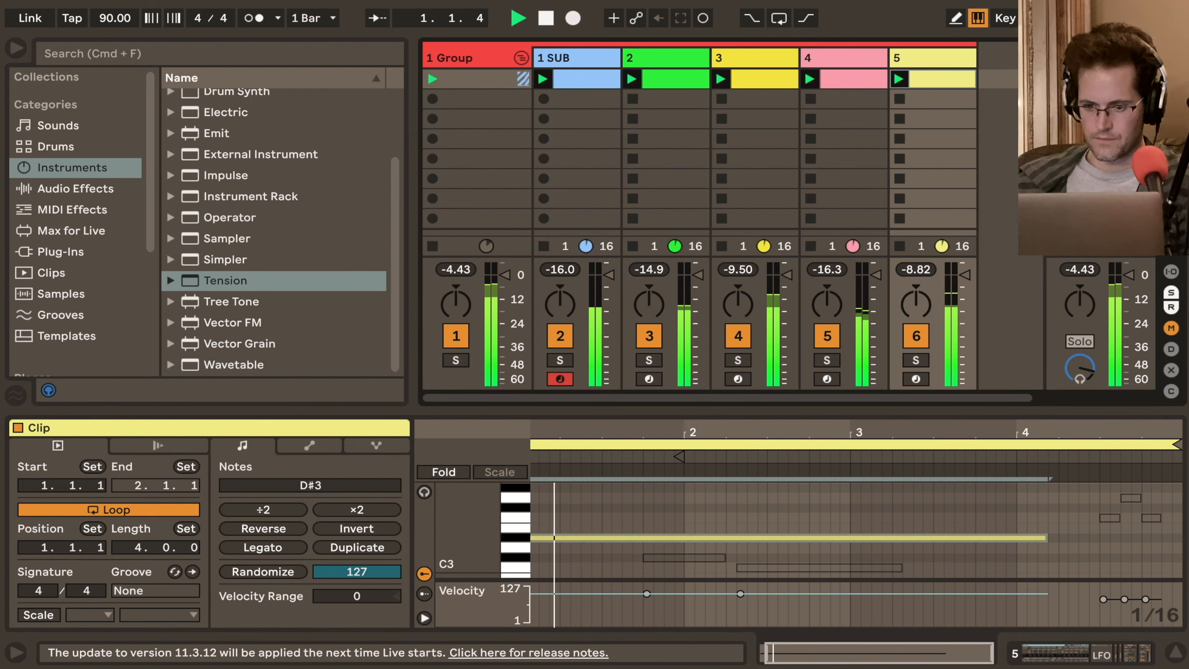
# Stop playback, disarm the SUB track, and arm track 5 for live playing
pyautogui.hotkey('shift', 'Tab')
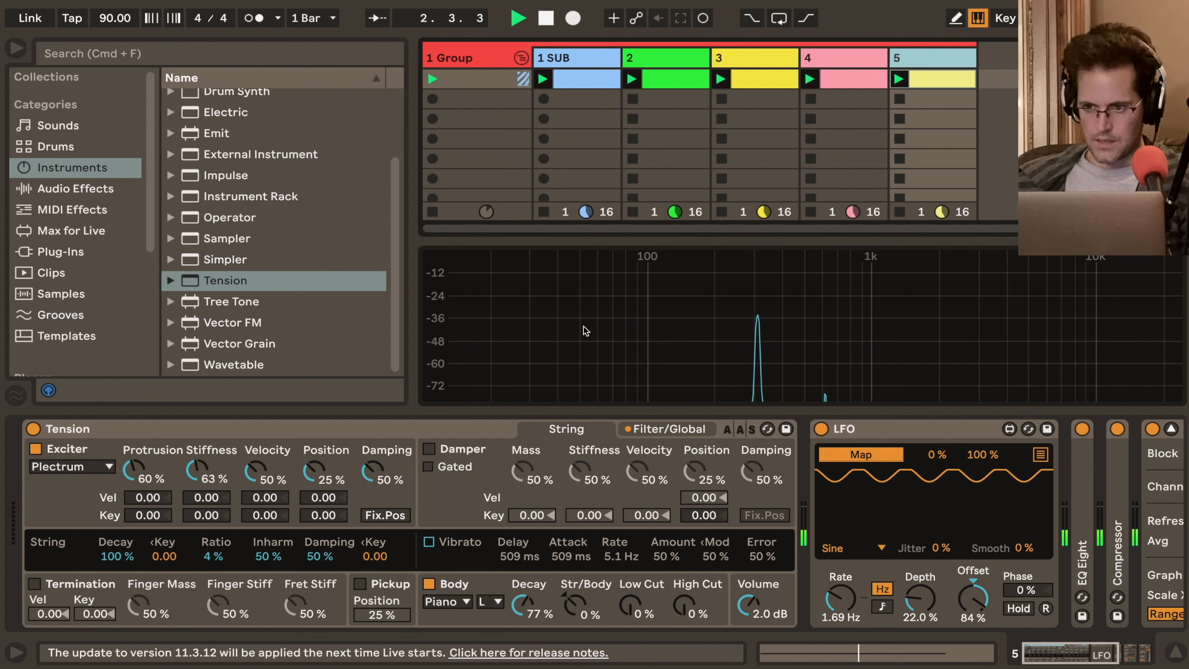
pyautogui.press('space')
pyautogui.press('super+alt+l')
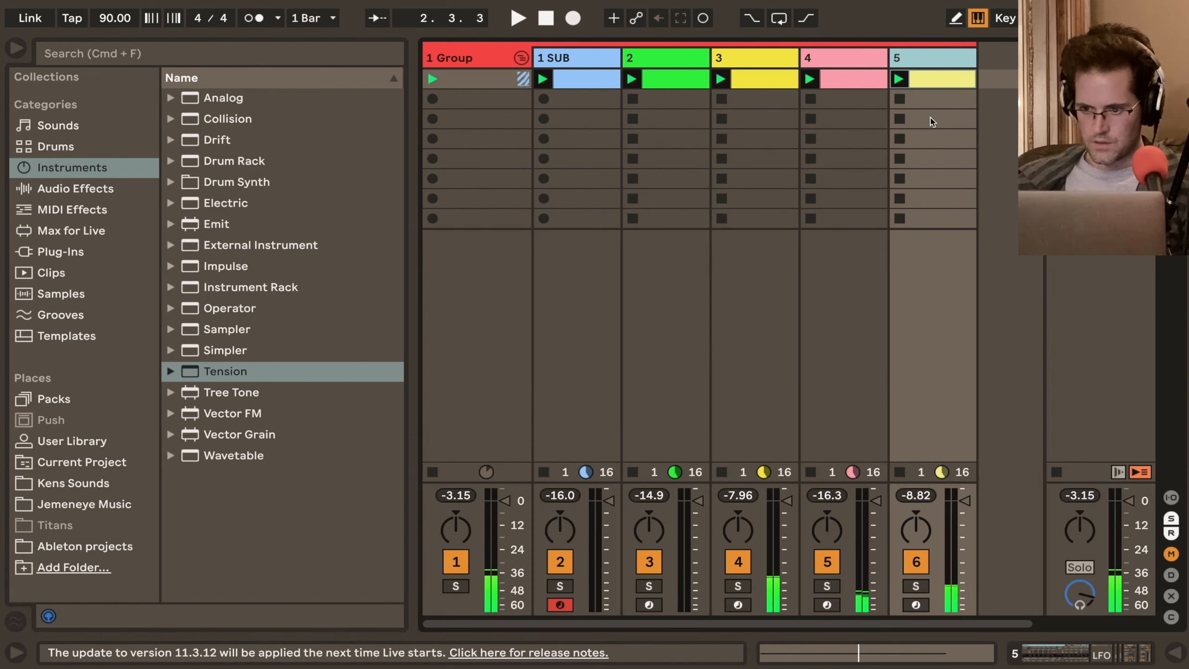
pyautogui.click(564, 603)
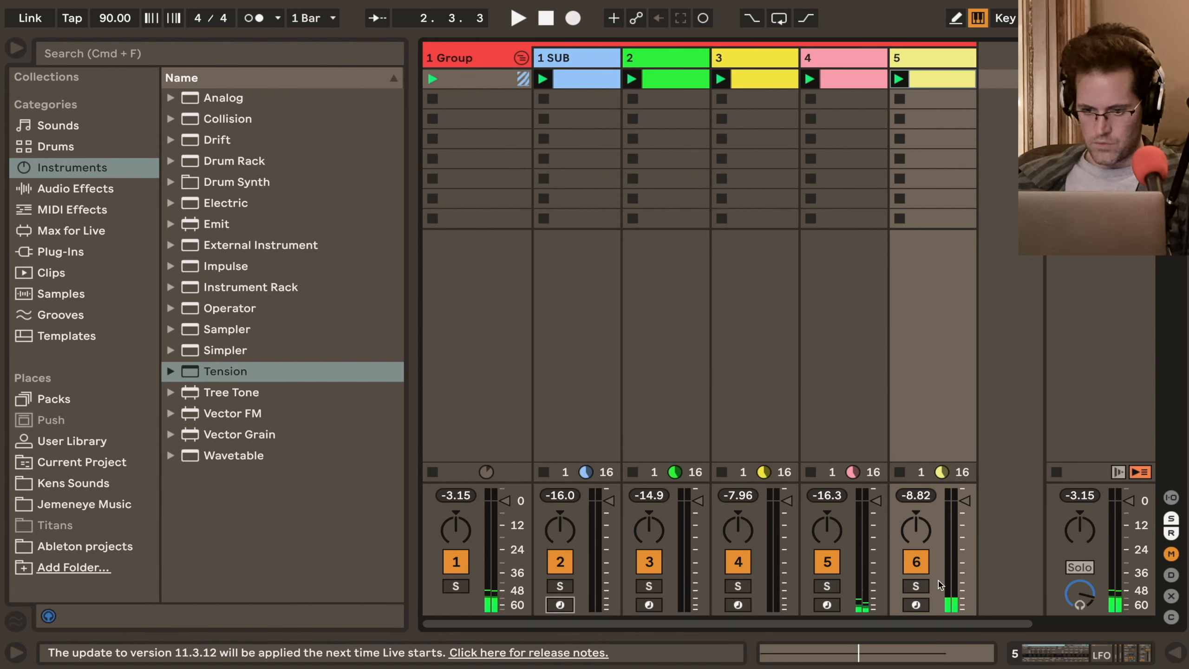
pyautogui.click(945, 60)
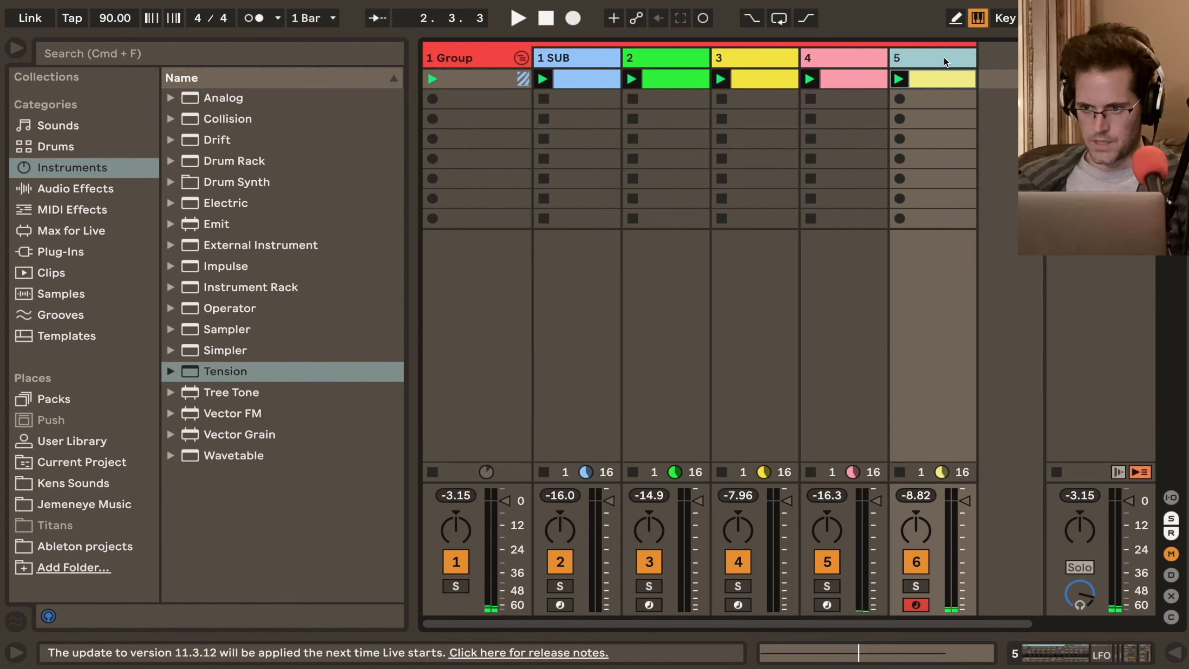
# Show track 5's Tension device, audition a note, and set the String Ratio to 0 %
pyautogui.press('super+alt+l')
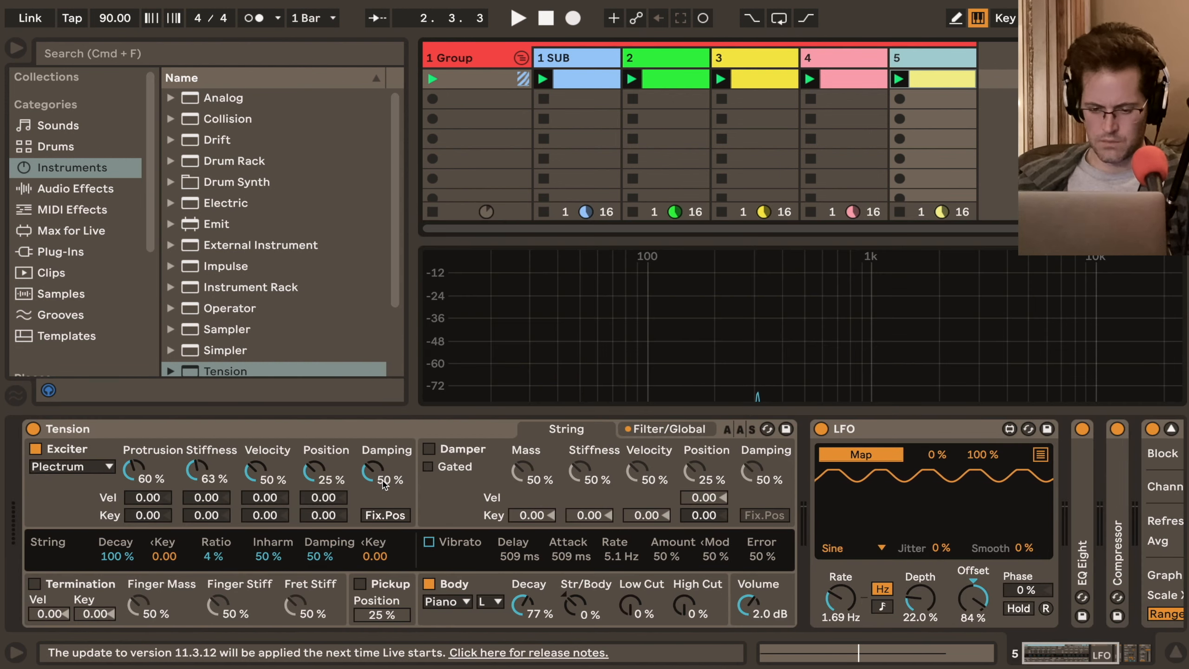
pyautogui.press('d')
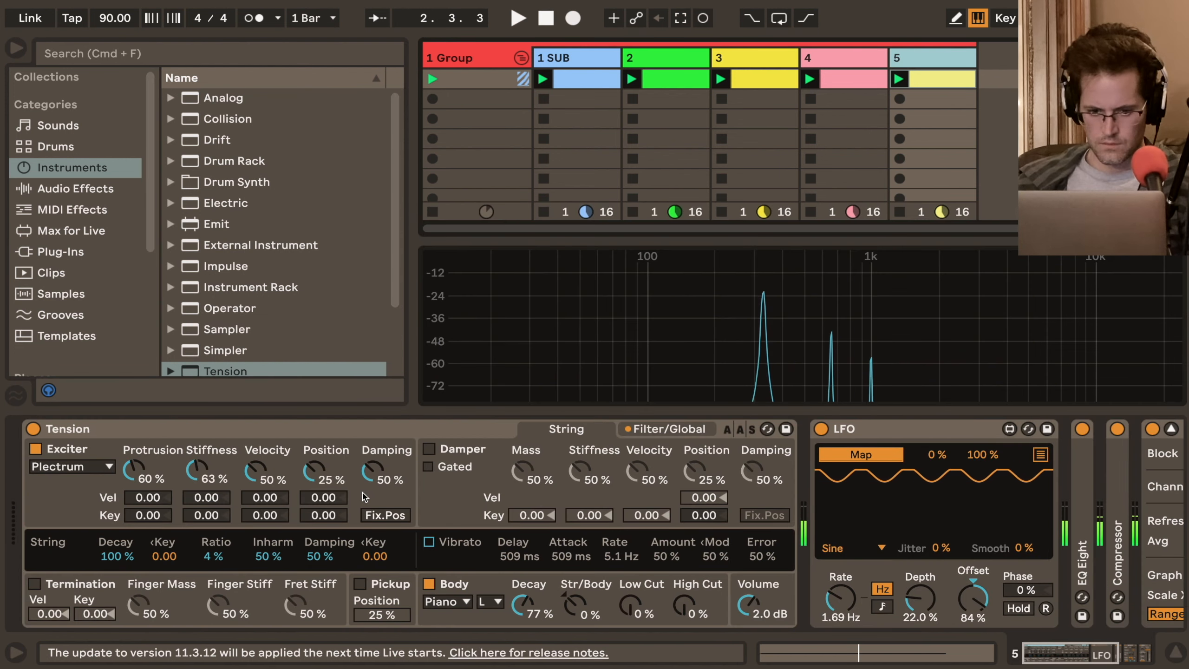
pyautogui.click(214, 558)
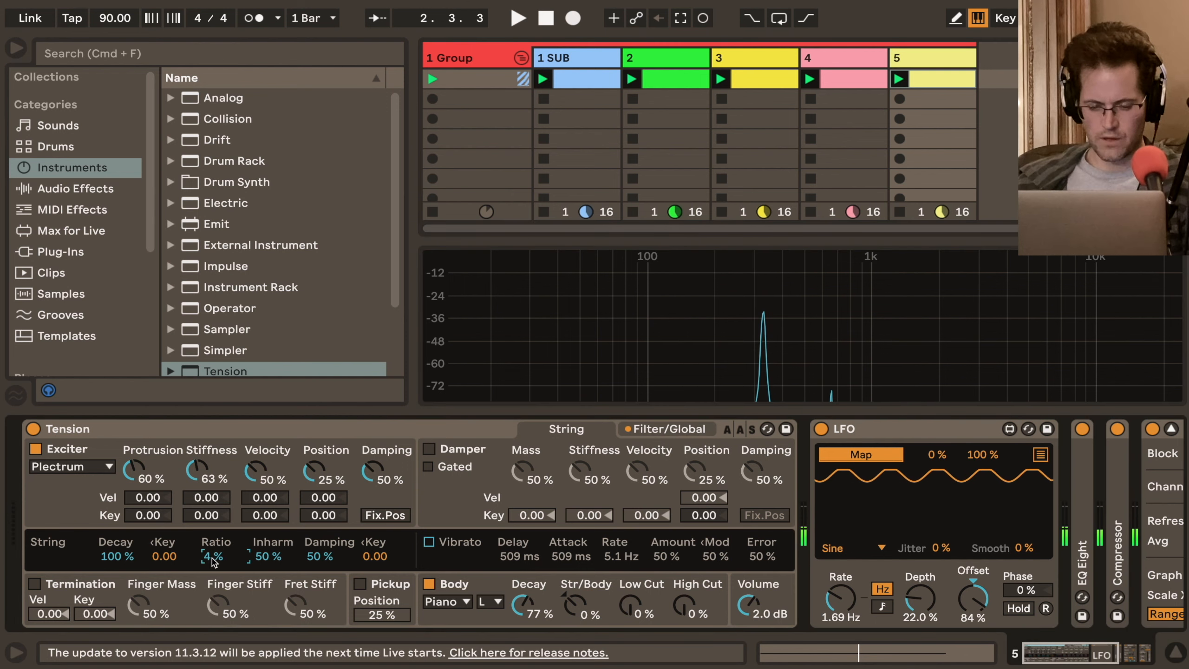
pyautogui.moveTo(213, 558)
pyautogui.mouseDown()
pyautogui.moveTo(212, 468)
pyautogui.moveTo(213, 562)
pyautogui.mouseUp()
pyautogui.press('d')
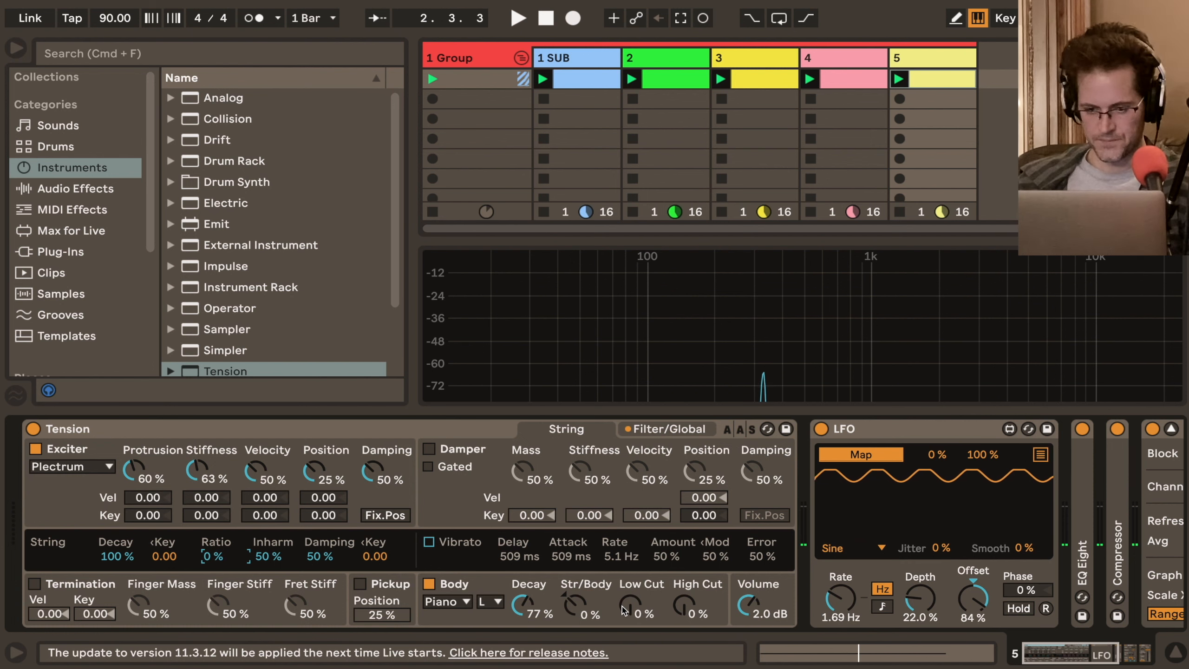
# Audition a rising and falling run of notes on Tension from the computer keyboard and start clip playback
pyautogui.press('d')
pyautogui.press('f')
pyautogui.press('g')
pyautogui.press('h')
pyautogui.press('j')
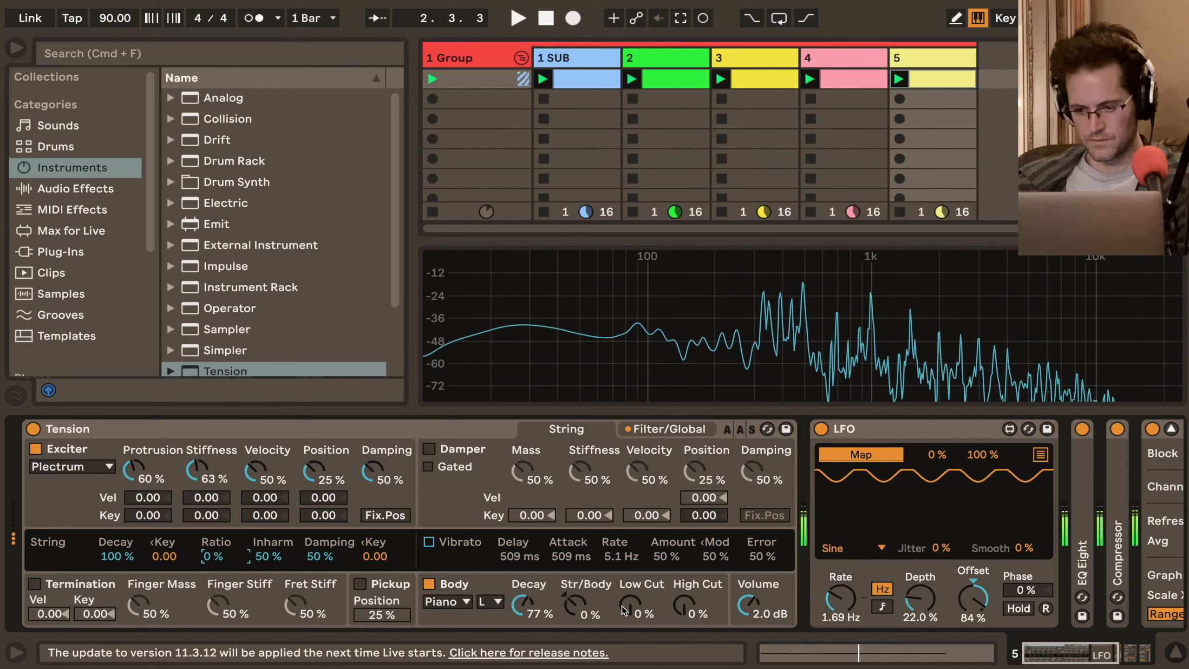
pyautogui.press('h')
pyautogui.press('g')
pyautogui.press('f')
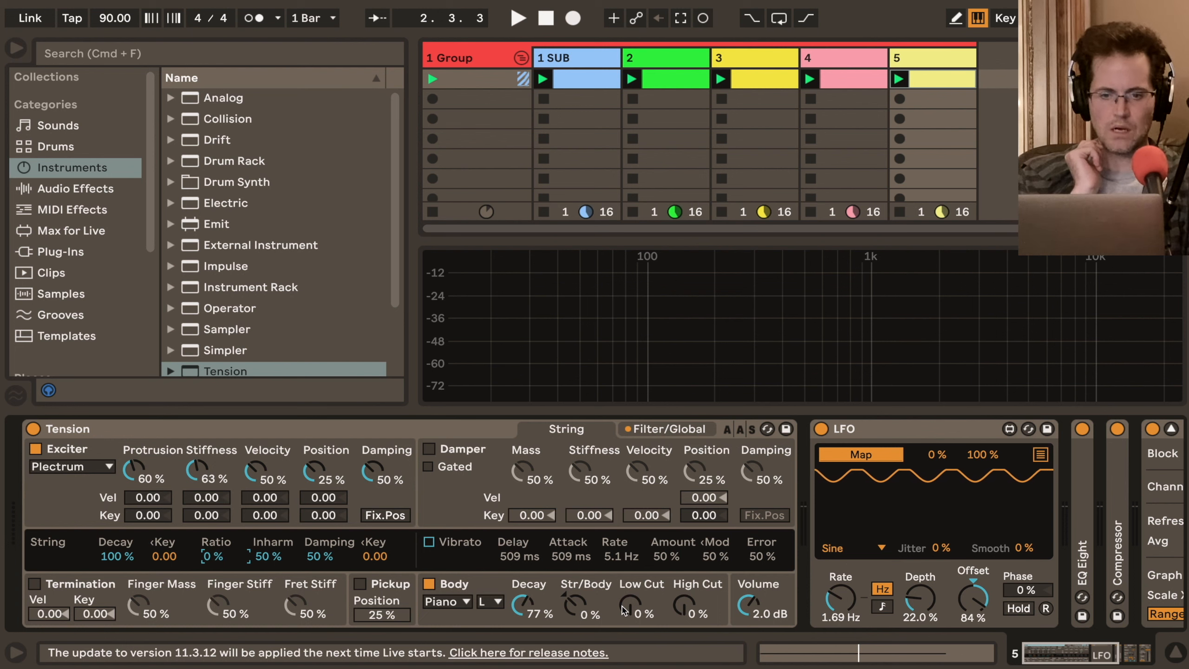
pyautogui.press('space')
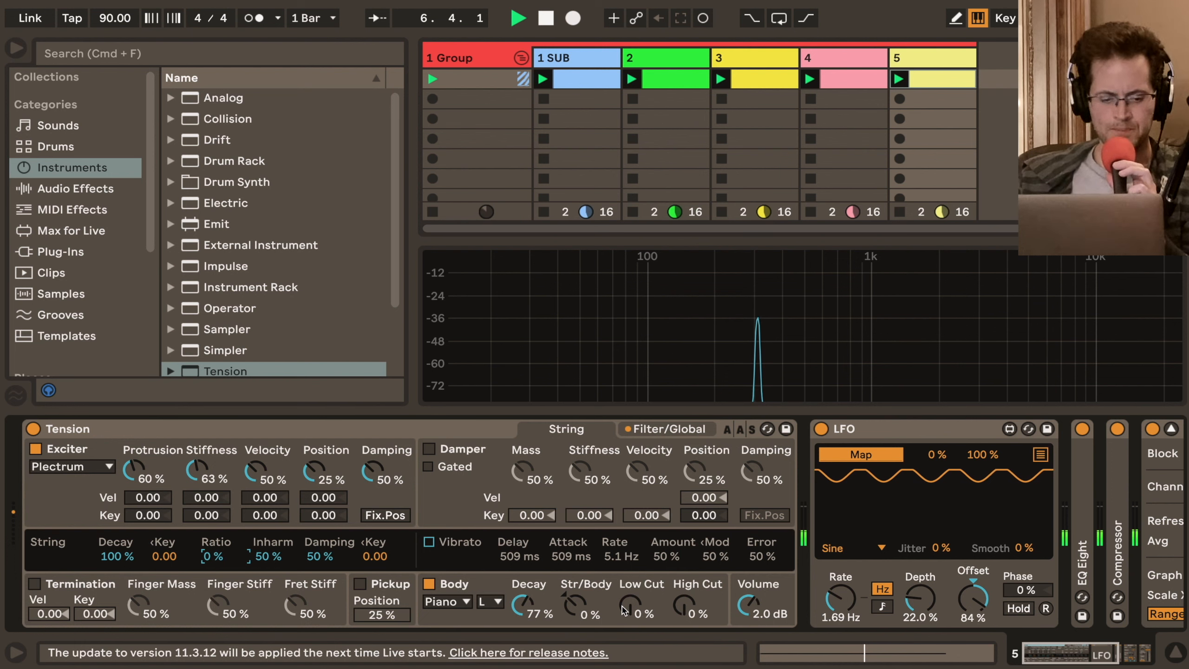
# Restart playback, insert a Chorus-Ensemble between the Compressor and Spectrum on track 5, and set its Dry/Wet to 41 %
pyautogui.press('space')
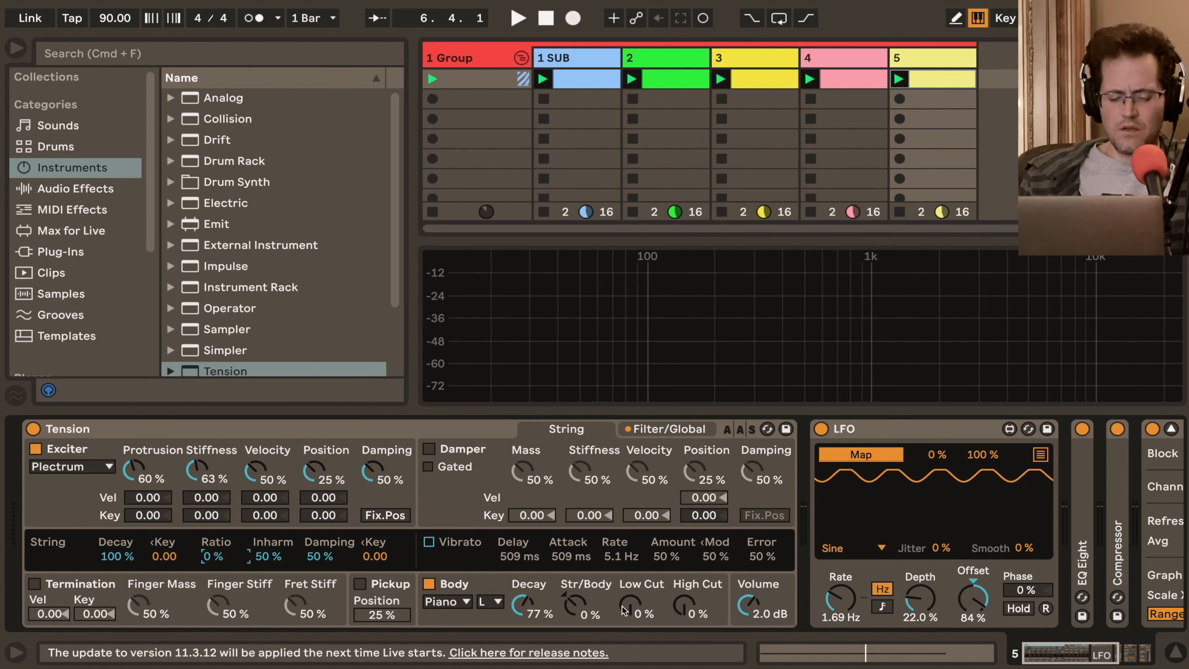
pyautogui.press('space')
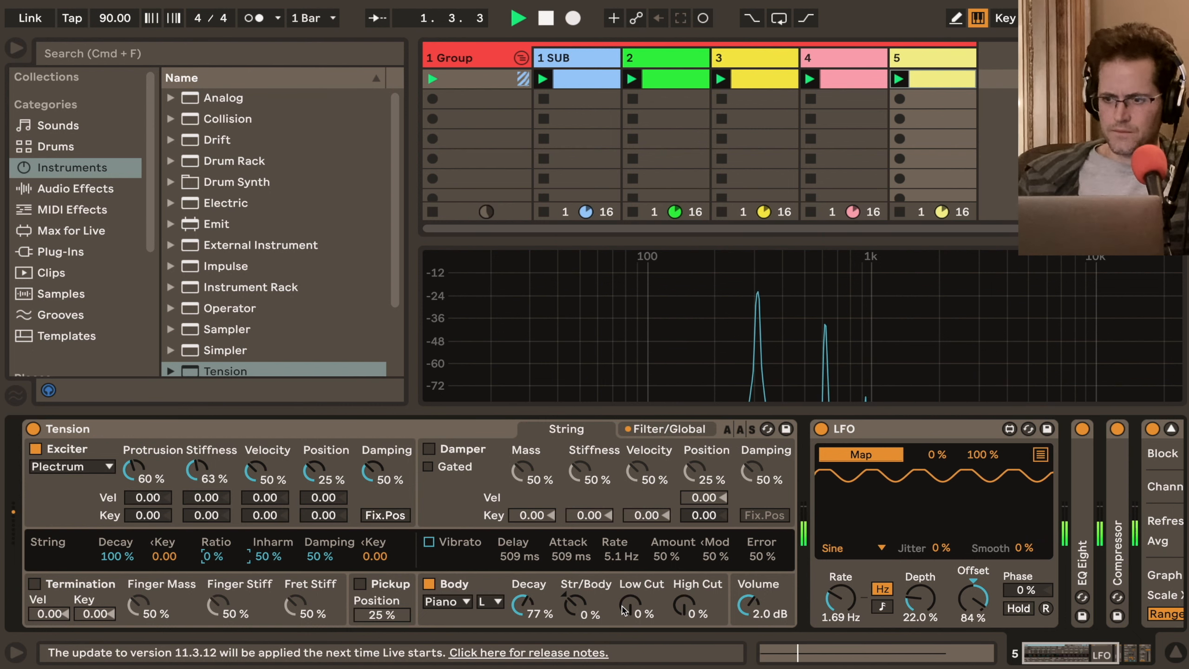
pyautogui.click(274, 429)
pyautogui.click(98, 190)
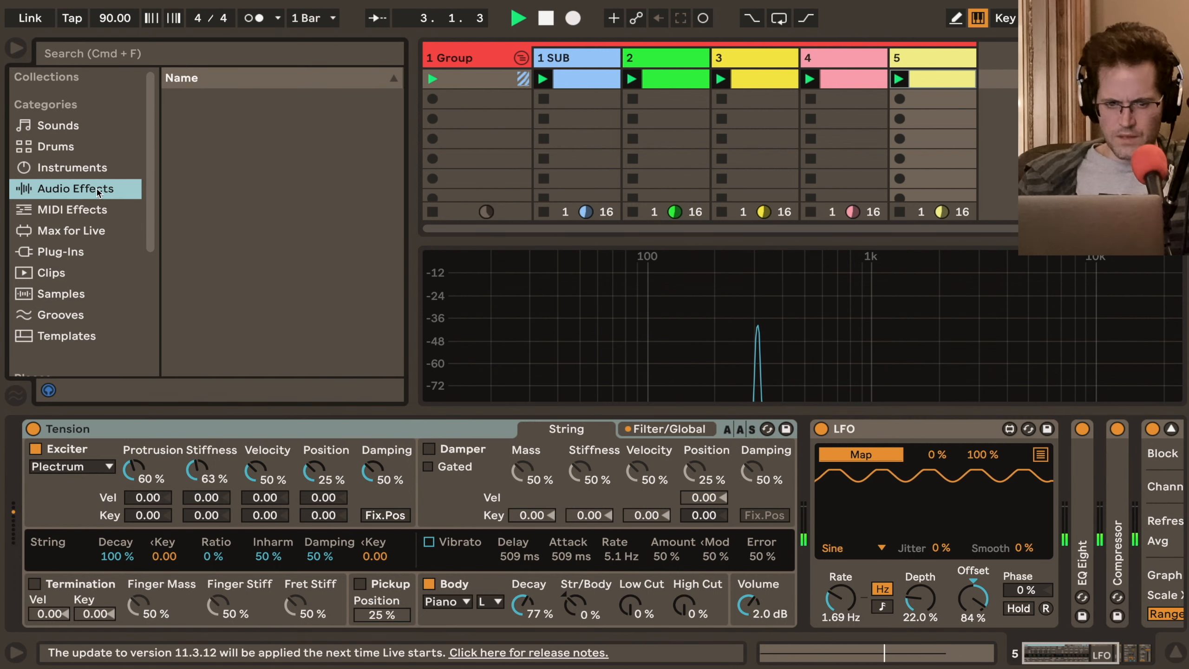
pyautogui.doubleClick(226, 266)
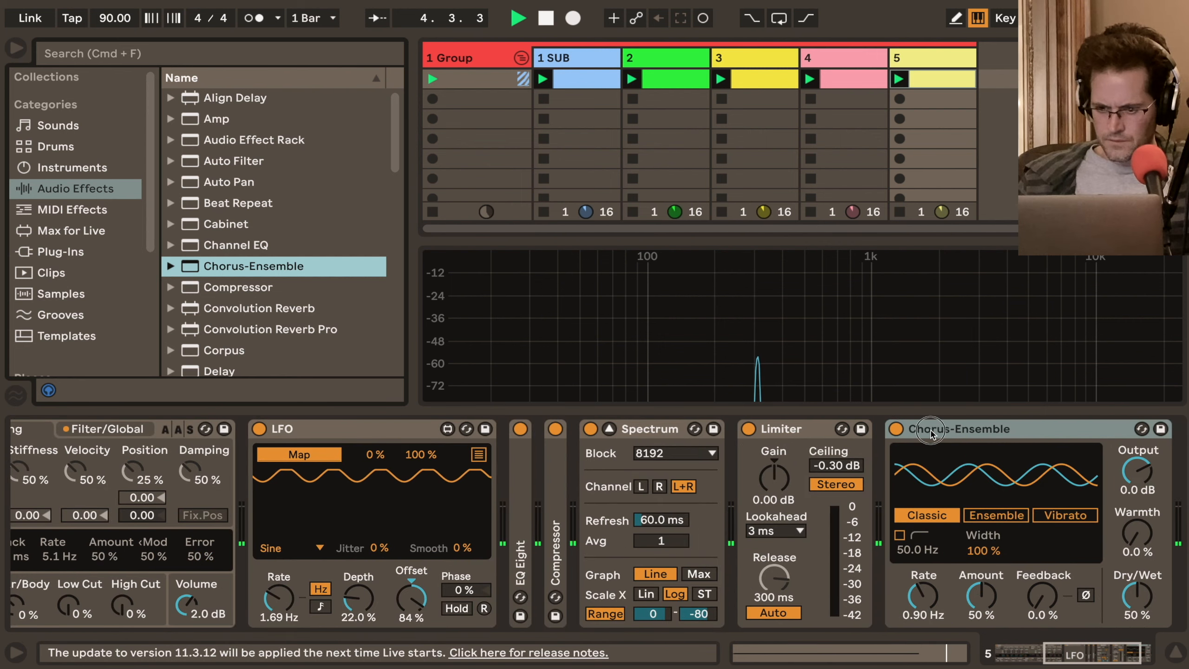
pyautogui.moveTo(907, 419); pyautogui.dragTo(644, 440)
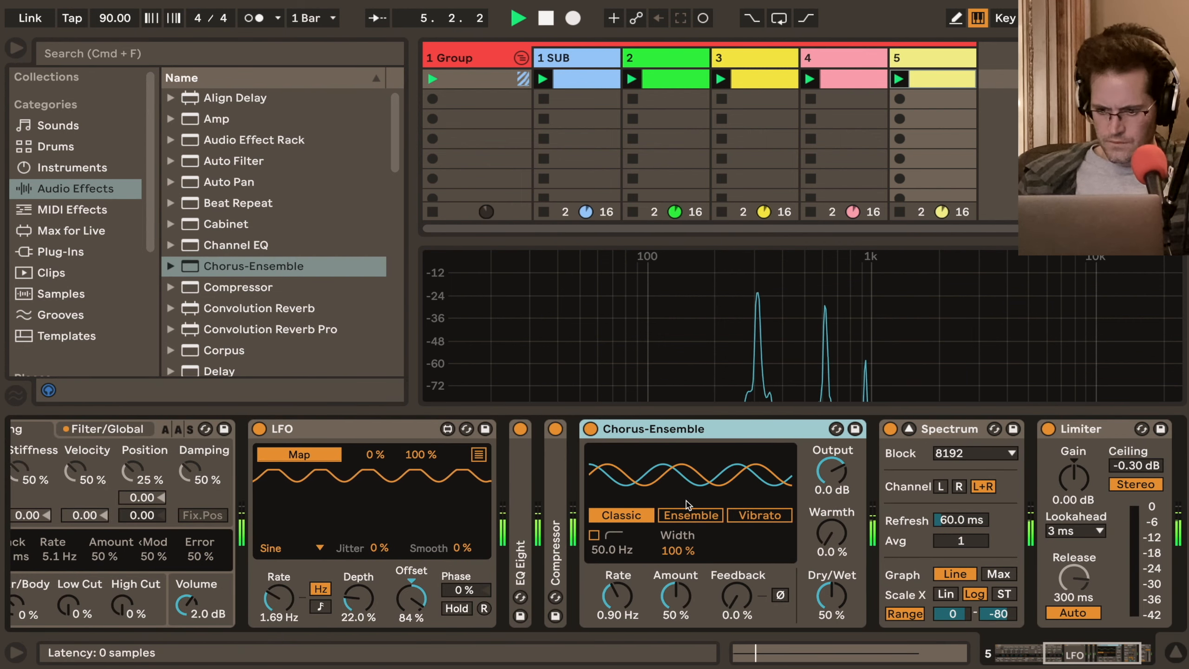
pyautogui.moveTo(831, 596); pyautogui.dragTo(832, 603)
pyautogui.hscroll(3, 831, 602)
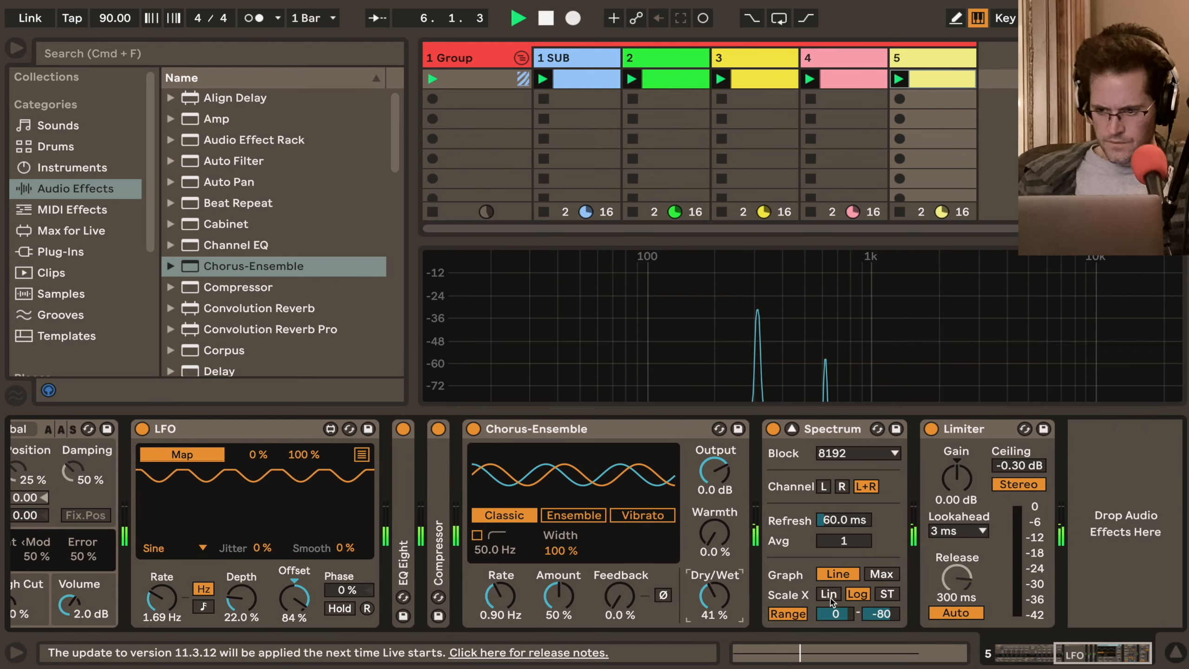
# Insert a Delay after Chorus-Ensemble with unlinked channels, right time 2, filter 915 Hz at width 5.31, Feedback 63 % and Dry/Wet 33 %
pyautogui.click(251, 266)
pyautogui.scroll(-2, 252, 269)
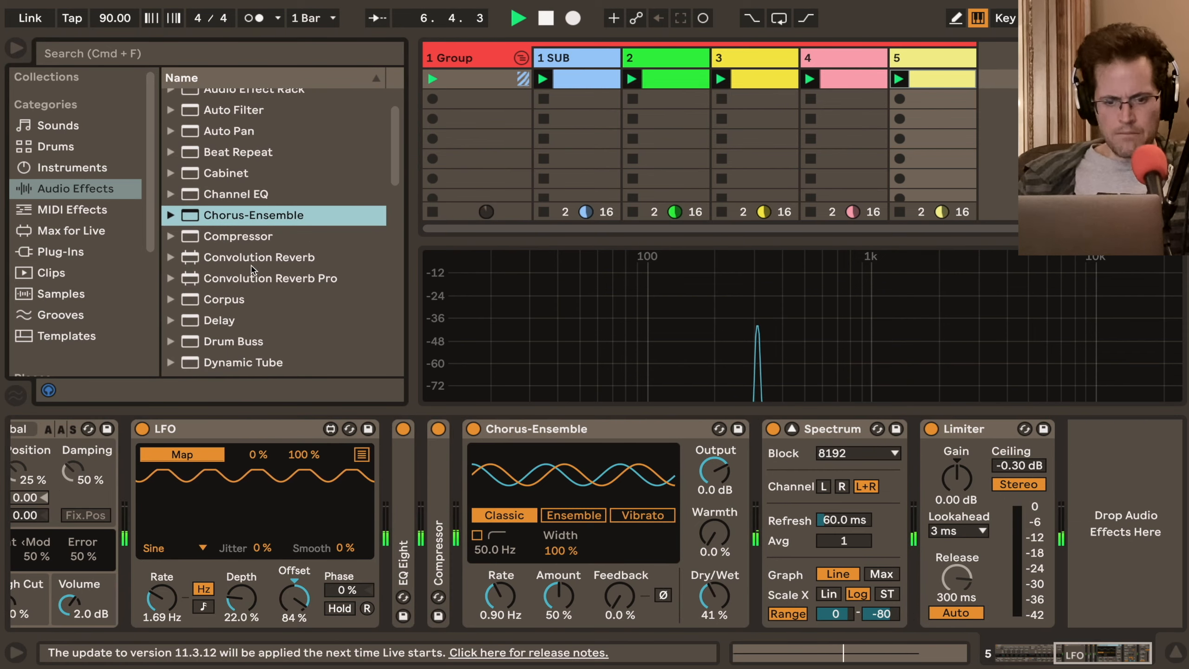
pyautogui.moveTo(229, 318); pyautogui.dragTo(763, 484)
pyautogui.click(813, 509)
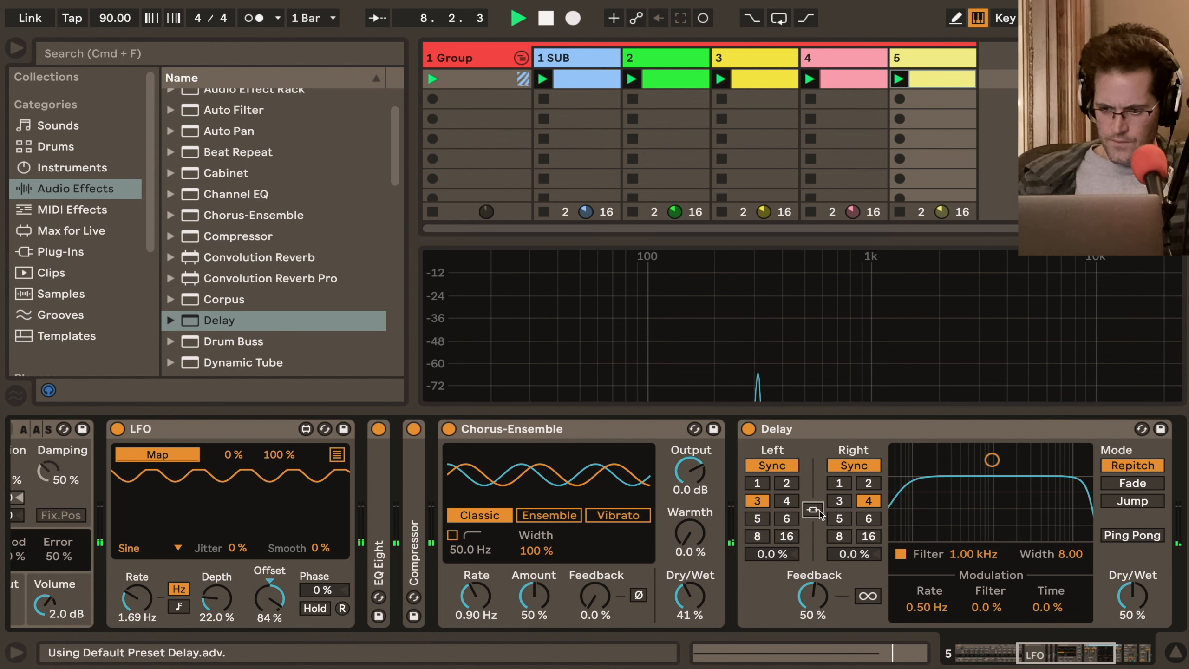
pyautogui.click(867, 483)
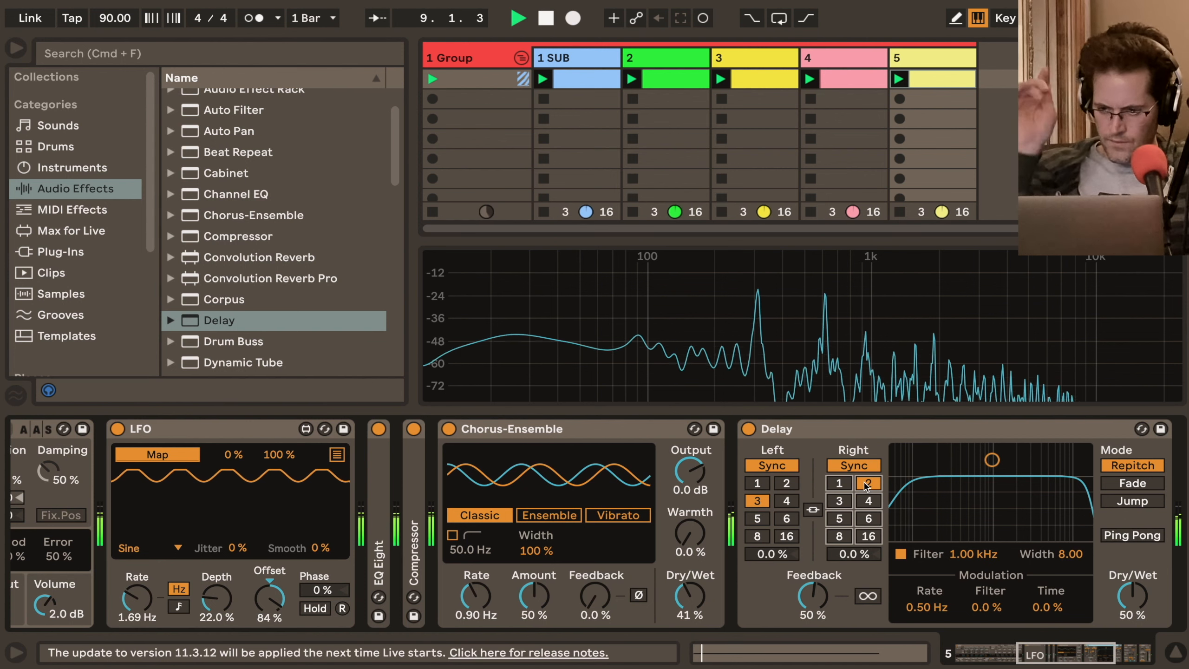
pyautogui.moveTo(992, 460); pyautogui.dragTo(998, 491)
pyautogui.moveTo(1139, 596); pyautogui.dragTo(1138, 610)
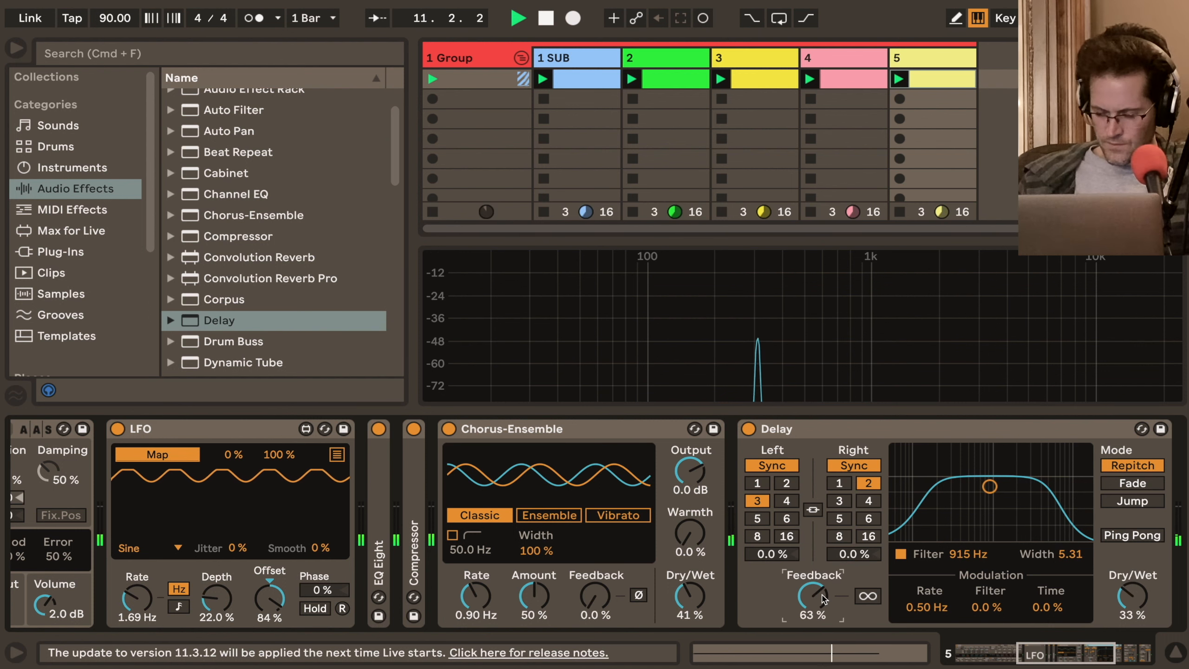
# Enable the Pickup section of track 5's Tension instrument
pyautogui.hscroll(-15, 713, 537)
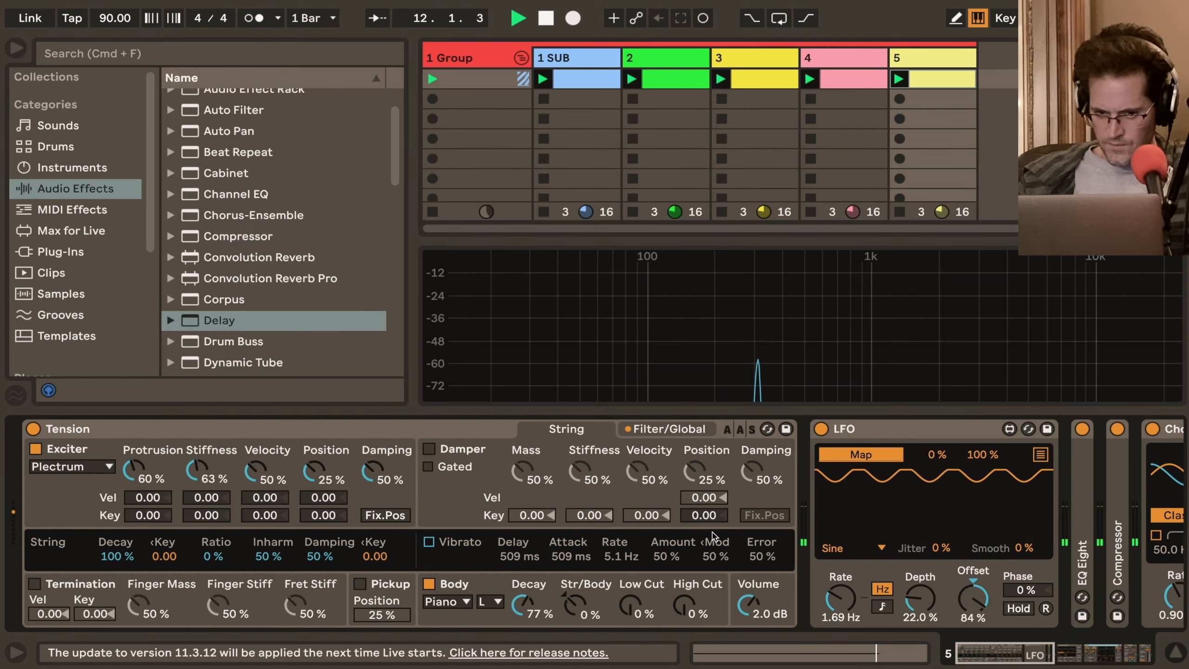
pyautogui.click(361, 583)
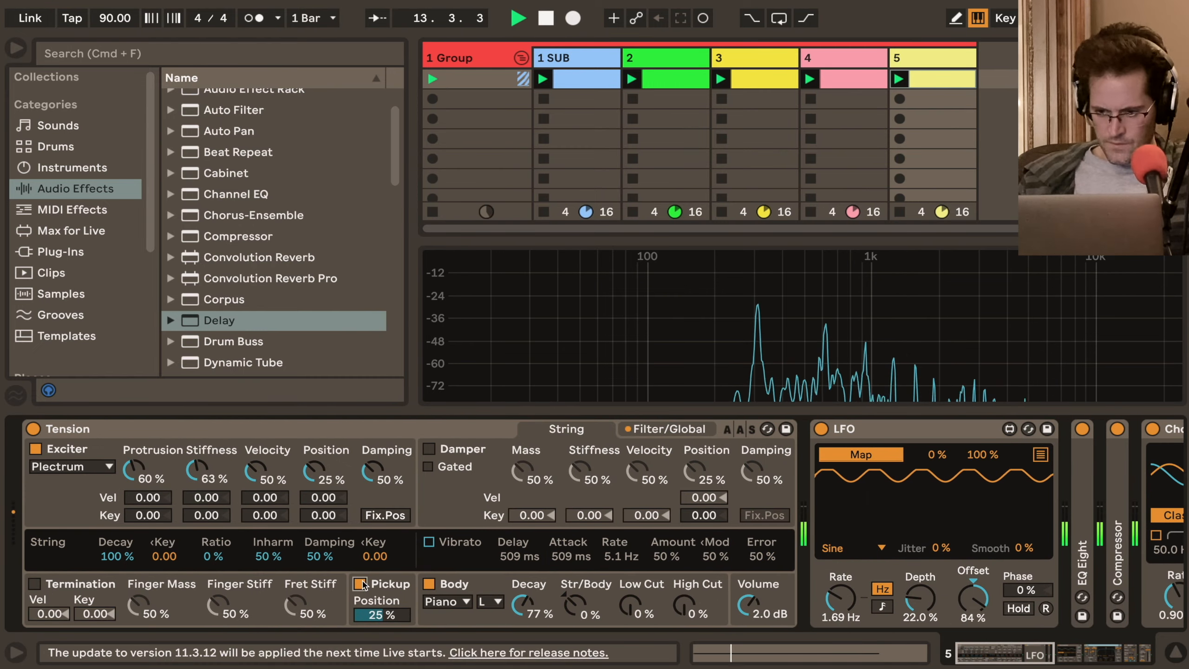
pyautogui.hscroll(15, 363, 585)
pyautogui.hscroll(10, 364, 584)
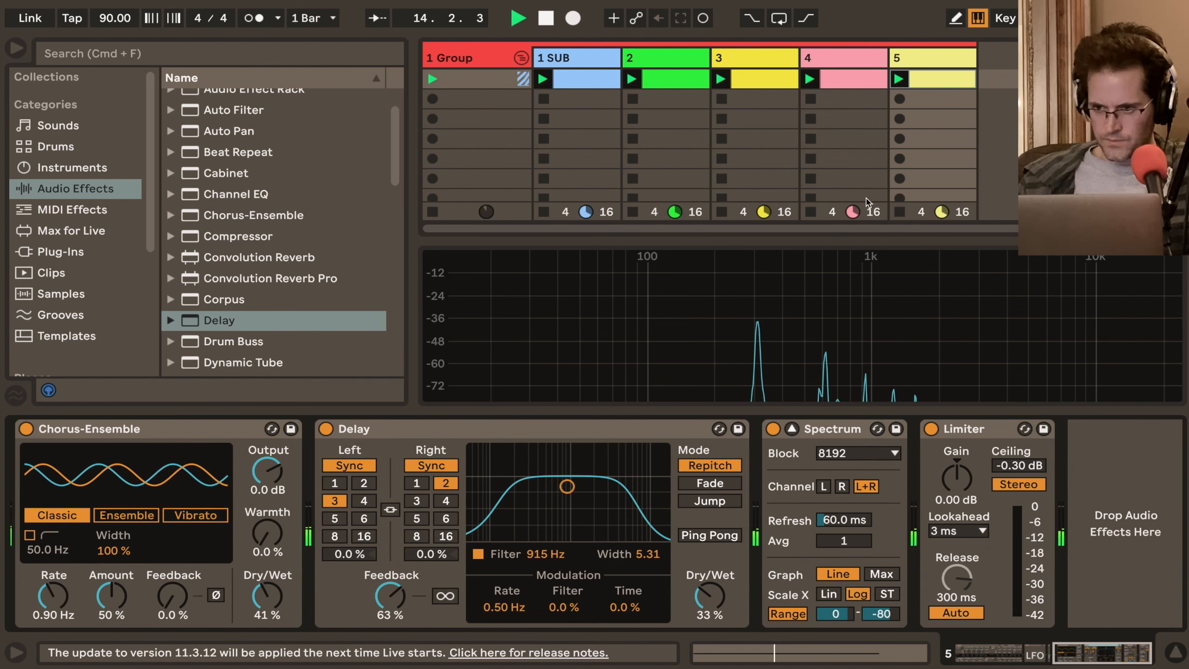
# In track 5's clip, shorten the long D#3 to one bar and duplicate it across bars 2, 3 and 4
pyautogui.doubleClick(952, 78)
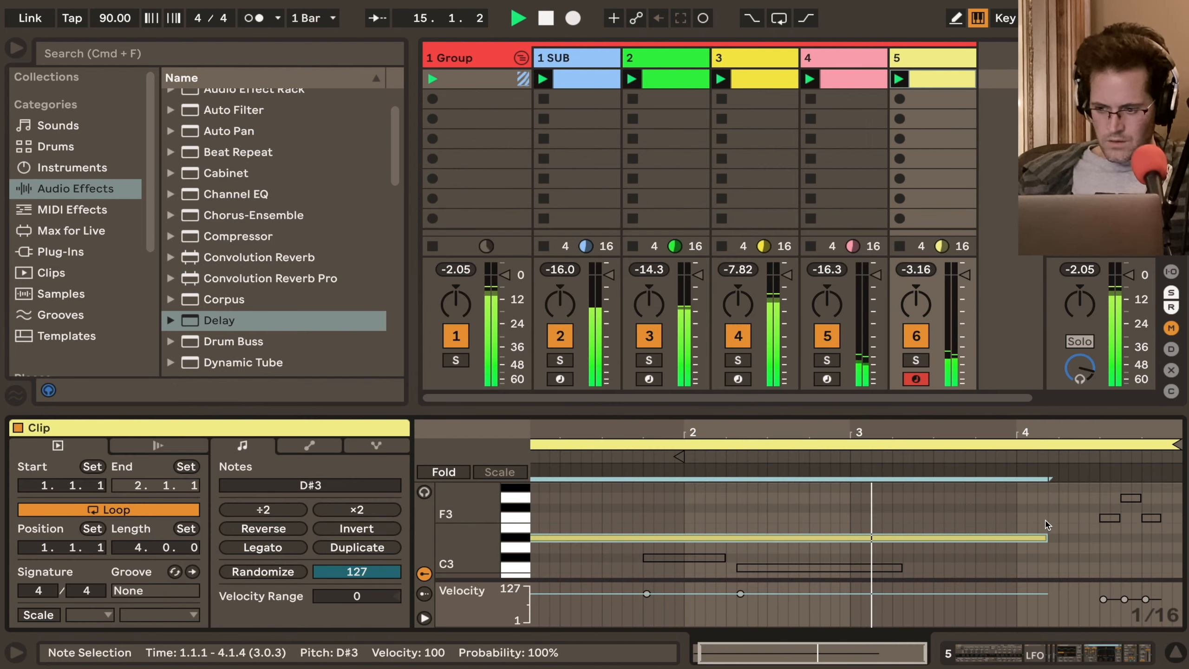
pyautogui.moveTo(1045, 536); pyautogui.dragTo(683, 543)
pyautogui.press('super+d')
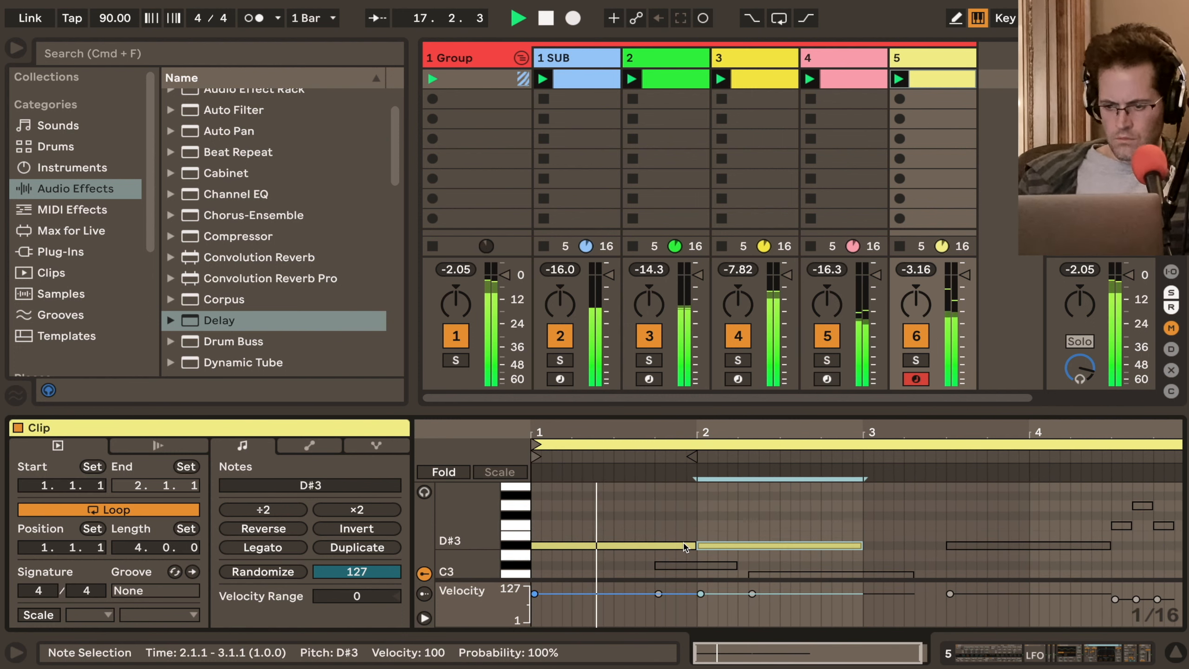
pyautogui.scroll(-2, 684, 544)
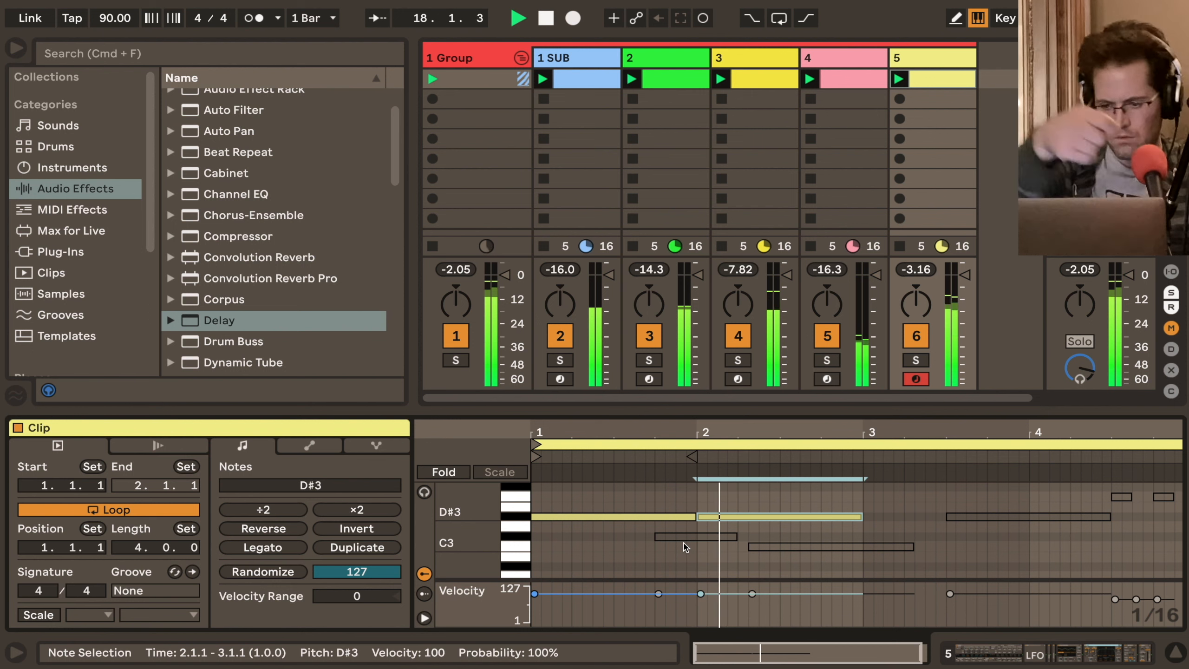
pyautogui.press('super+d')
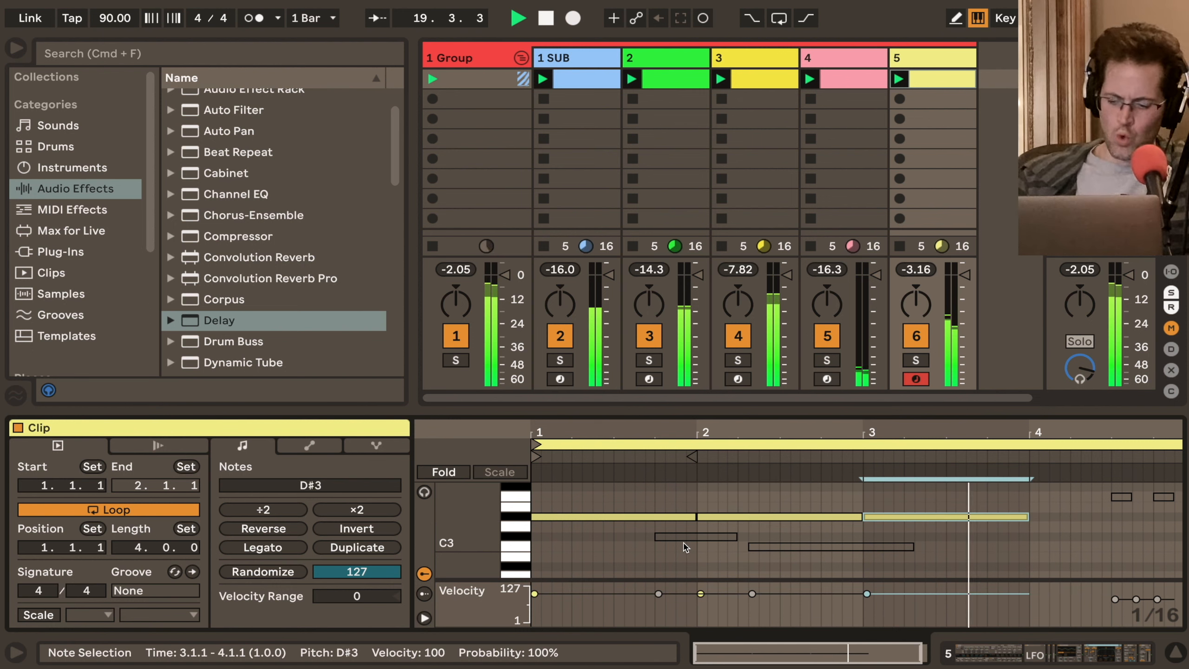
pyautogui.press('super+d')
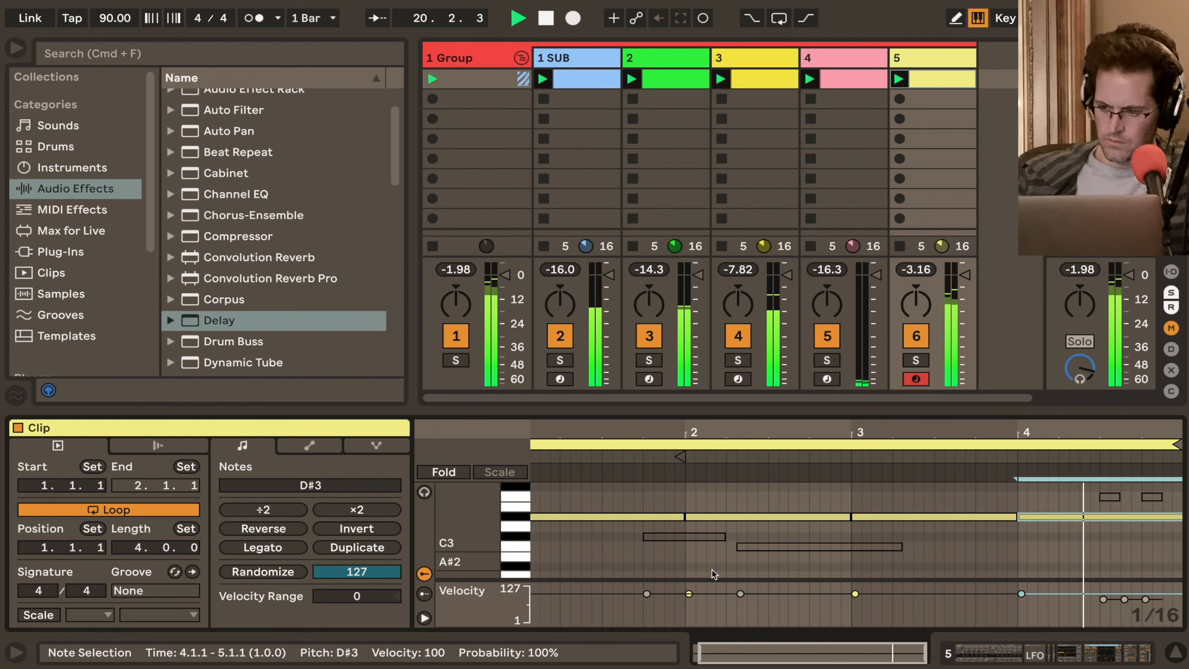
# Transpose the bar 4 note of track 5's clip down two semitones to C#3
pyautogui.press('Down')
pyautogui.press('Down')
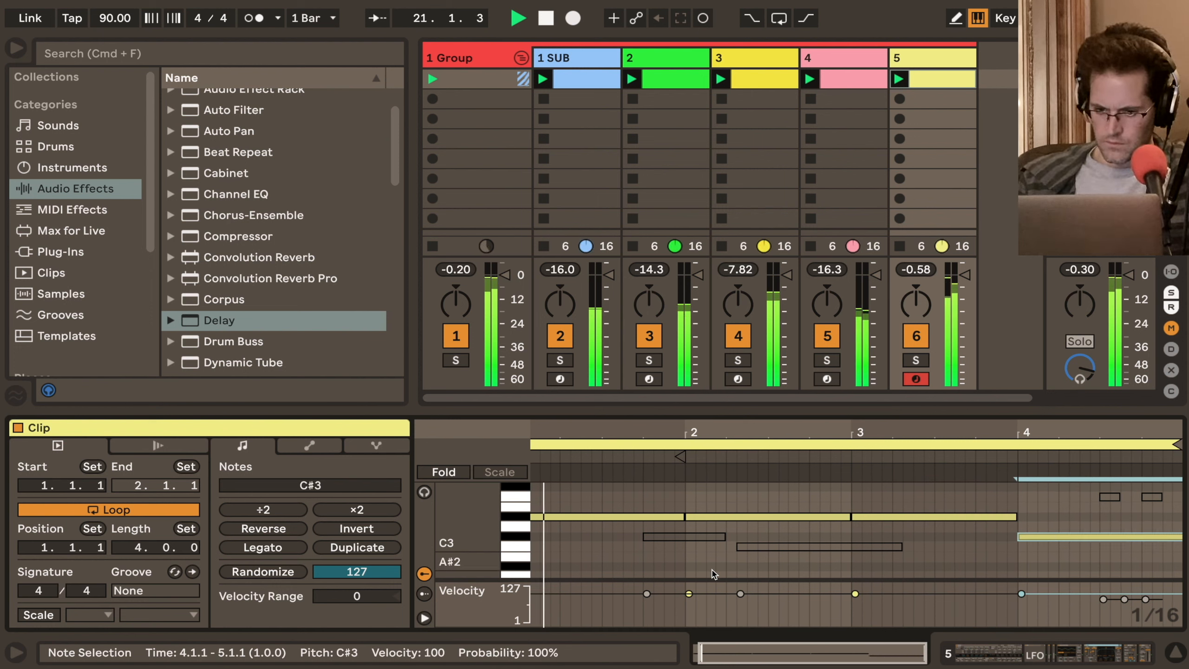
pyautogui.scroll(4, 608, 543)
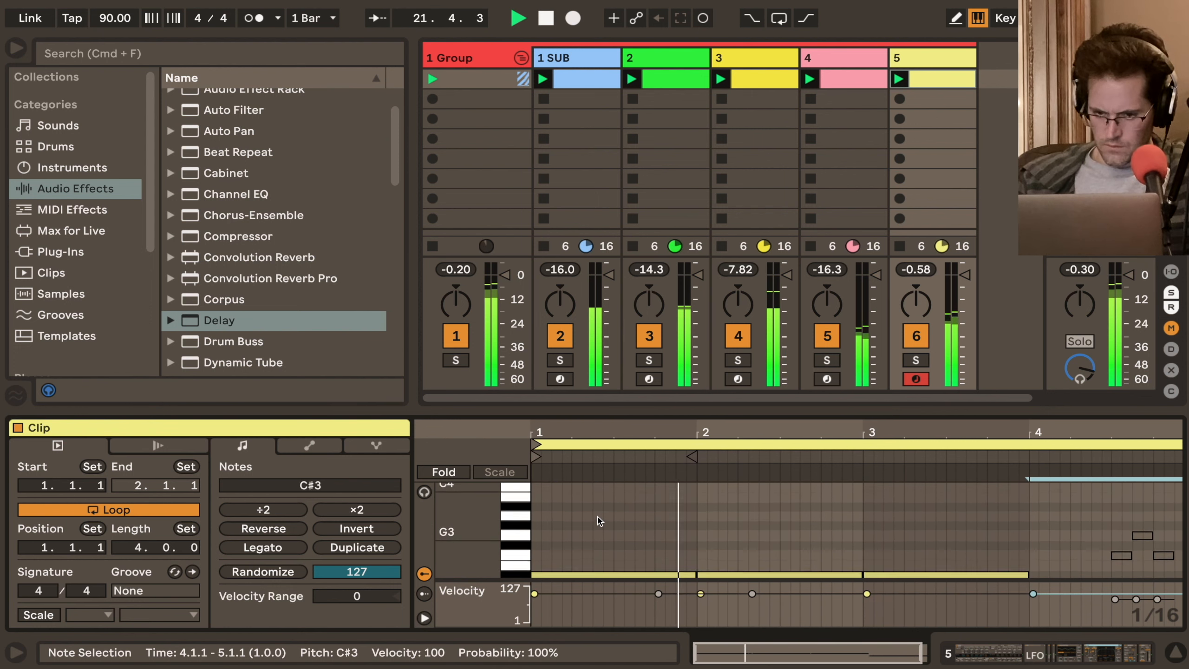
pyautogui.scroll(-4, 599, 521)
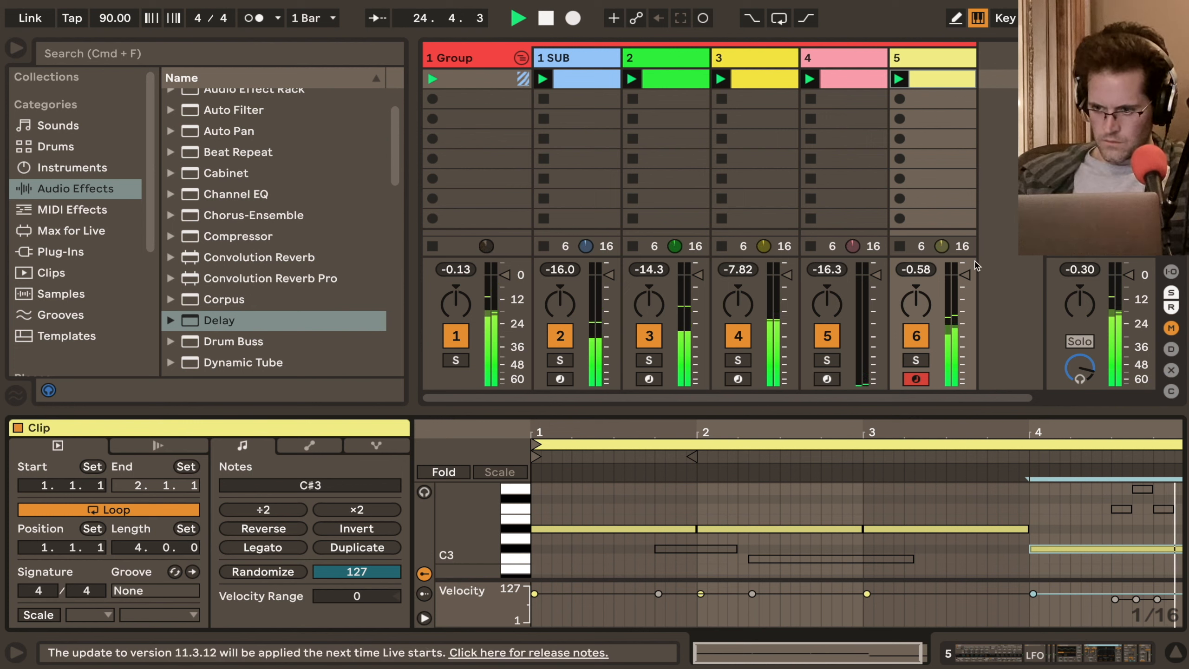
# Rebalance the layers: set track 5's volume to -5.0 dB, track 3's to -9.7 dB and track 4's to -7.0 dB, and turn track 2 down
pyautogui.moveTo(963, 278); pyautogui.dragTo(964, 288)
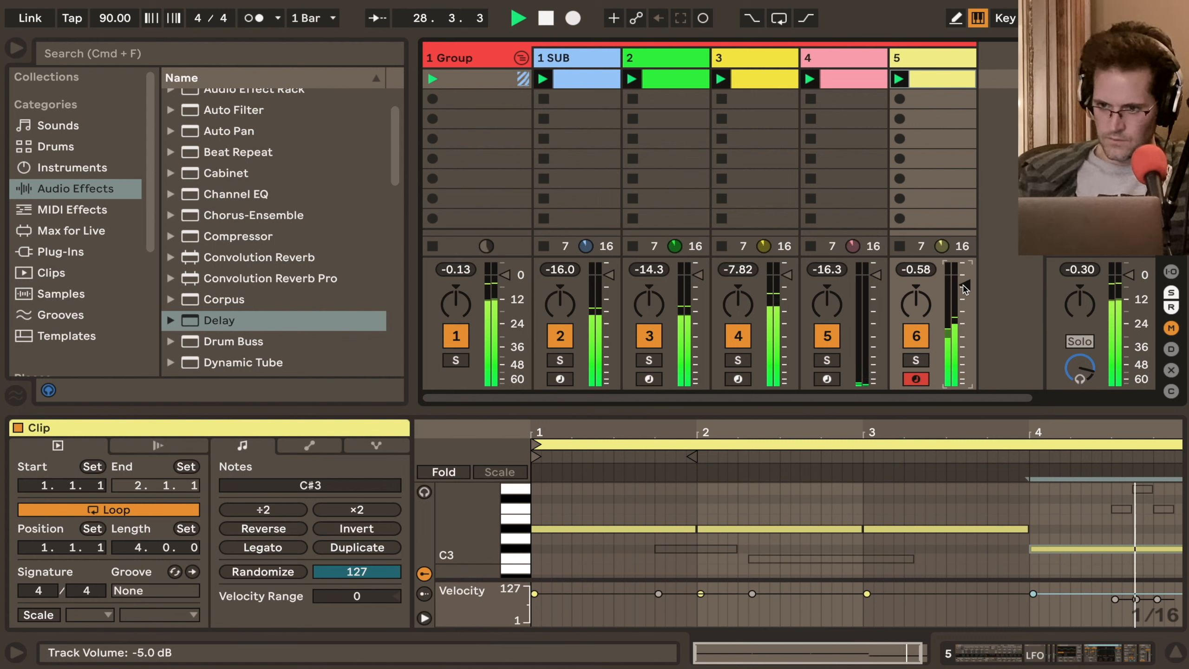
pyautogui.press('Delete')
pyautogui.moveTo(698, 275); pyautogui.dragTo(698, 347)
pyautogui.moveTo(787, 275); pyautogui.dragTo(787, 383)
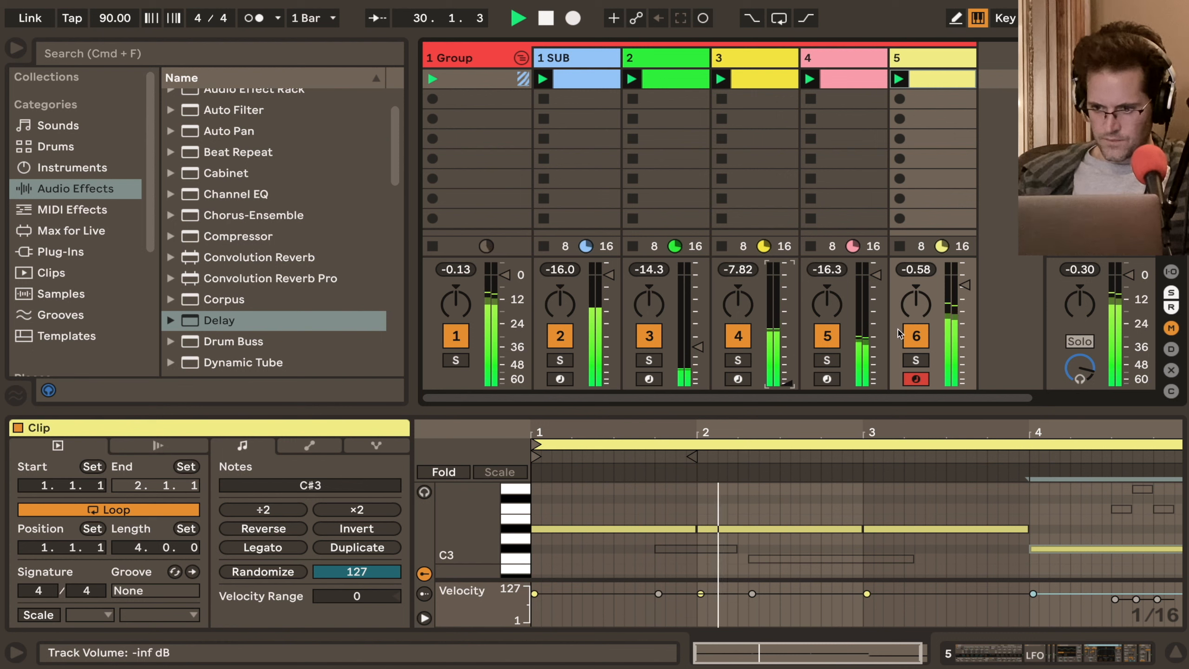
pyautogui.moveTo(876, 275); pyautogui.dragTo(875, 332)
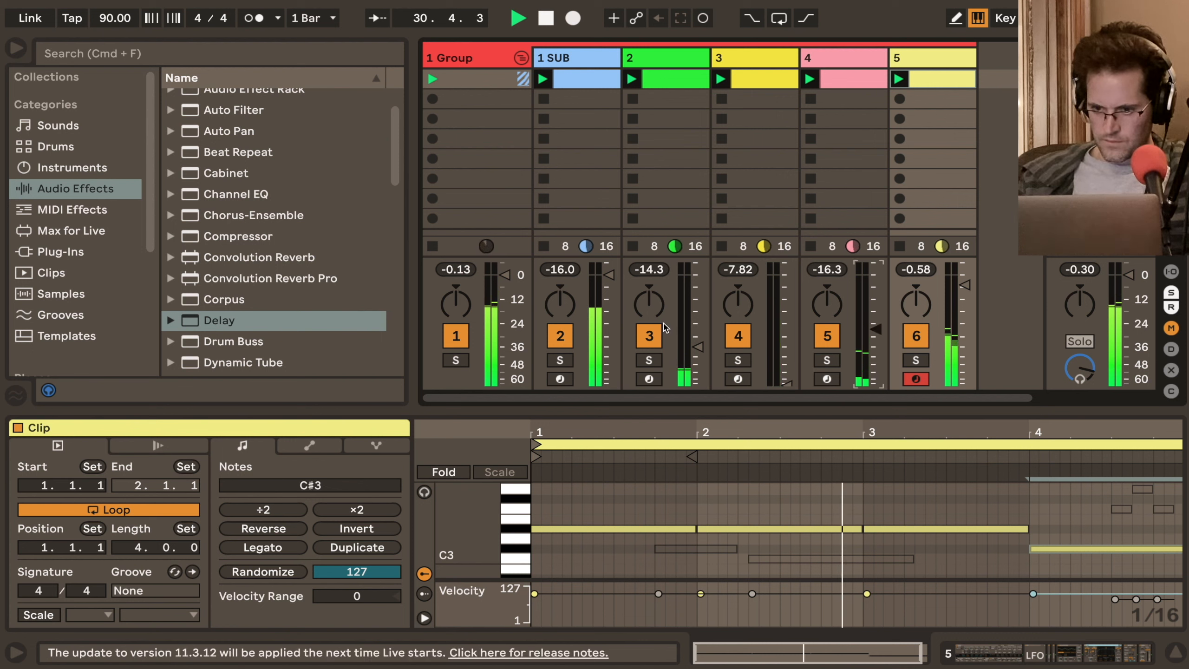
pyautogui.moveTo(698, 347); pyautogui.dragTo(698, 298)
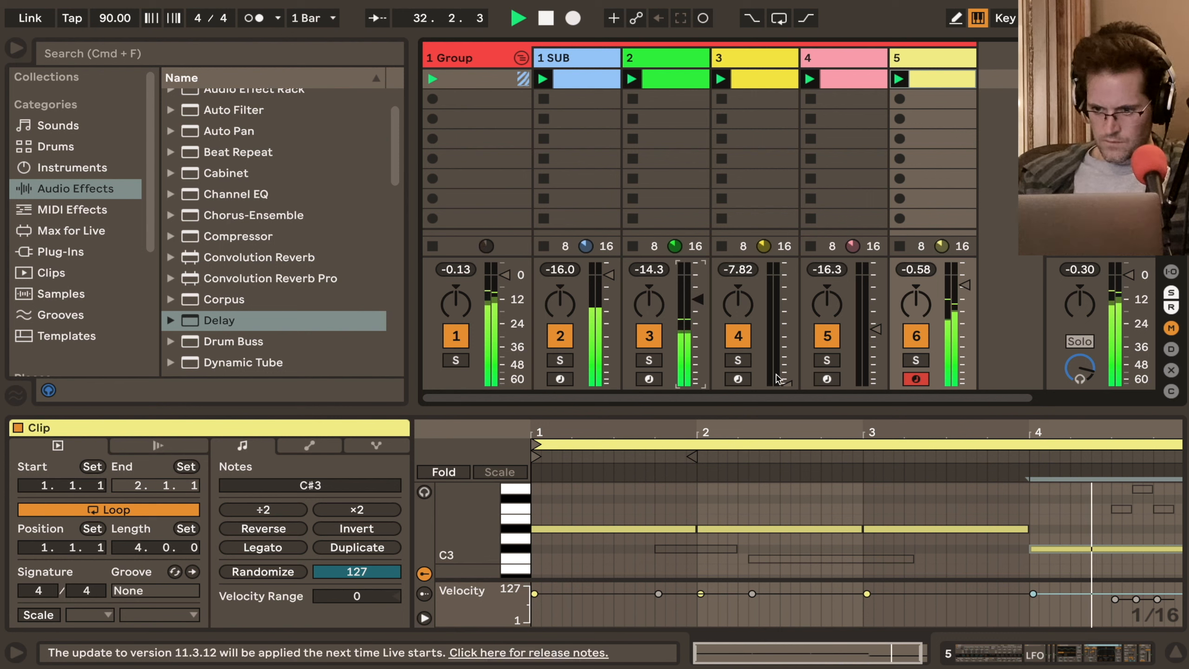
pyautogui.moveTo(787, 383); pyautogui.dragTo(787, 295)
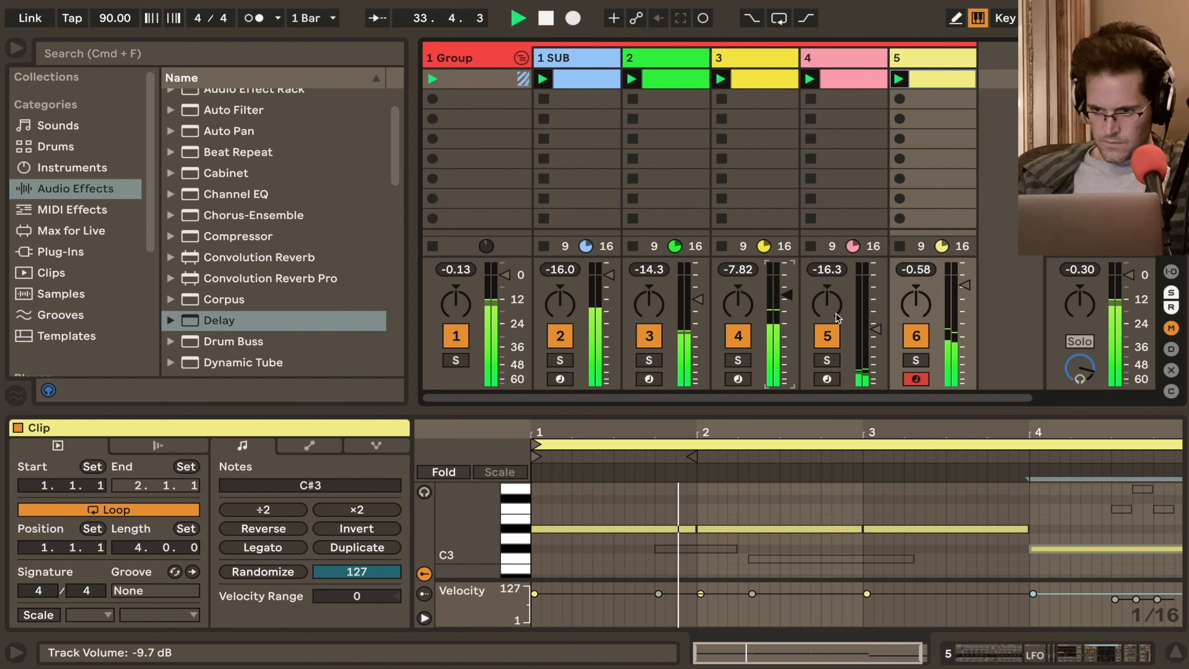
pyautogui.moveTo(875, 327); pyautogui.dragTo(875, 290)
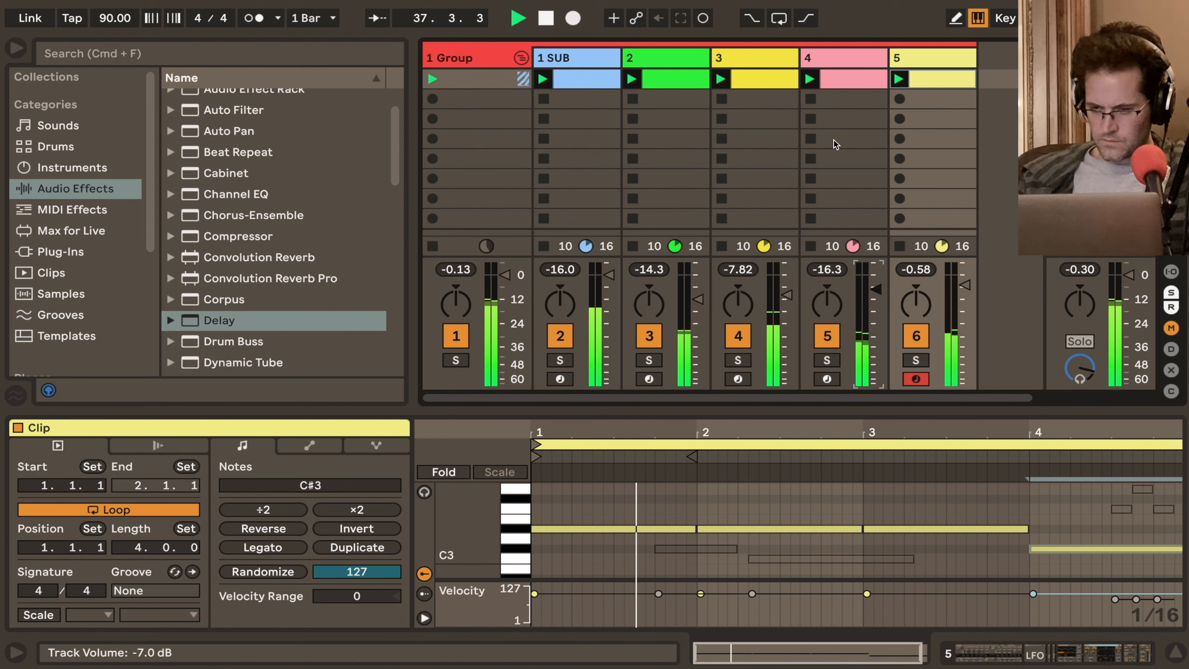
# Insert an Overdrive after Collision on track 4, with its filter at 1.27 kHz, width 5.81, and Drive at 56 %
pyautogui.click(820, 70)
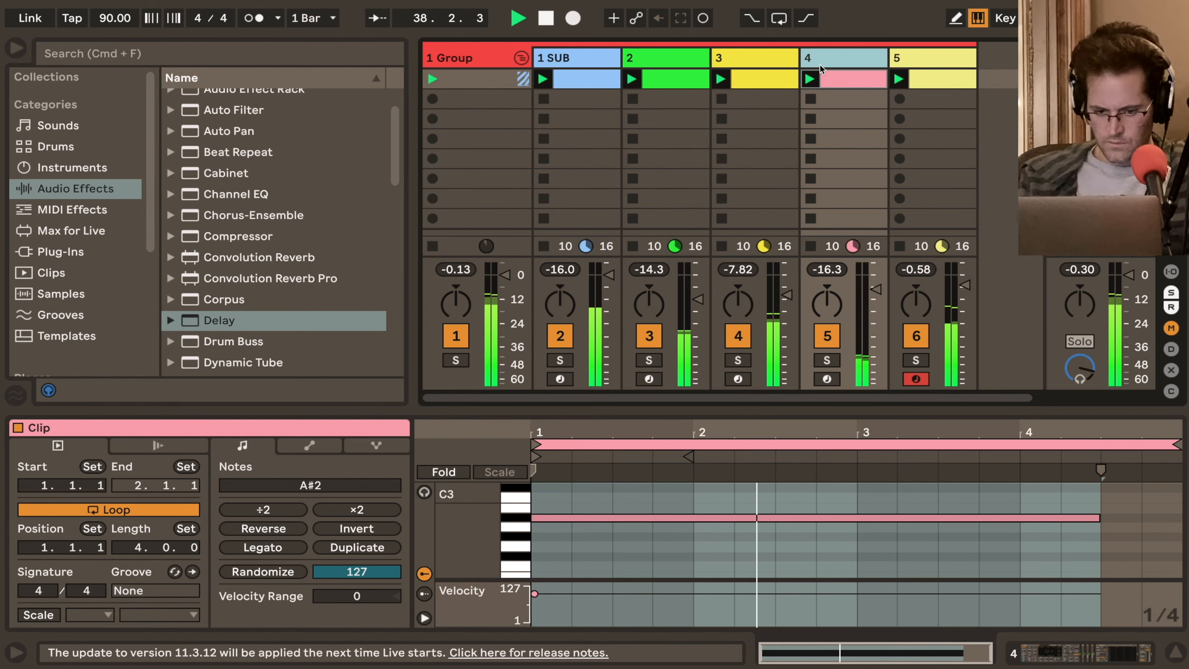
pyautogui.doubleClick(820, 70)
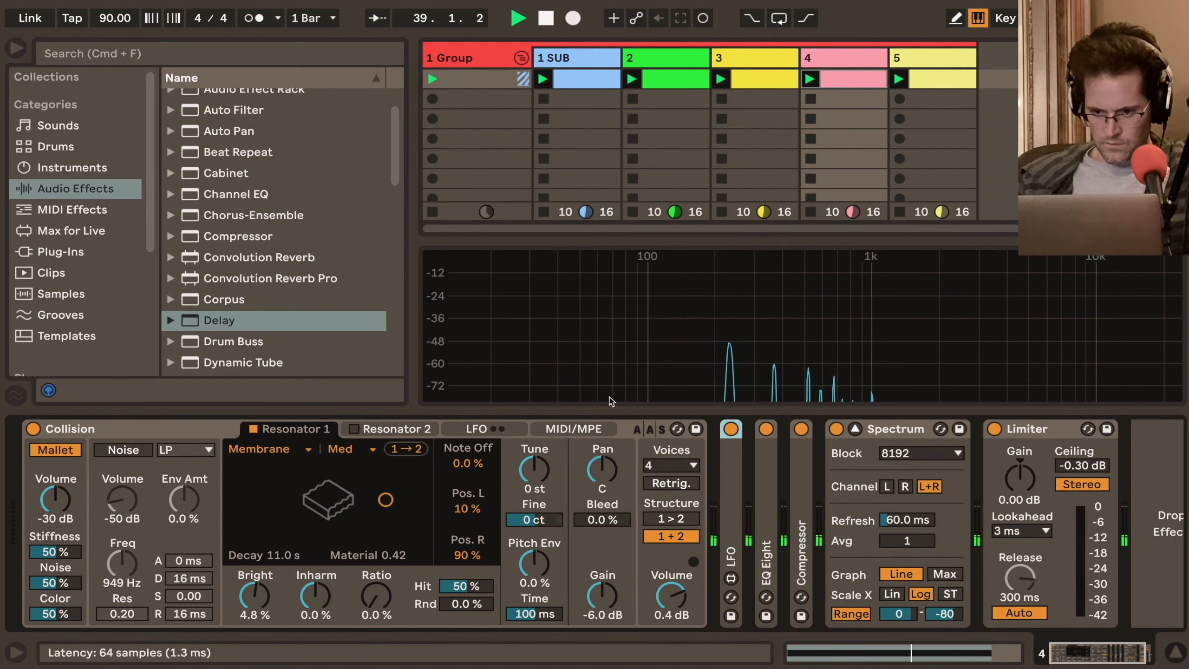
pyautogui.scroll(2, 280, 247)
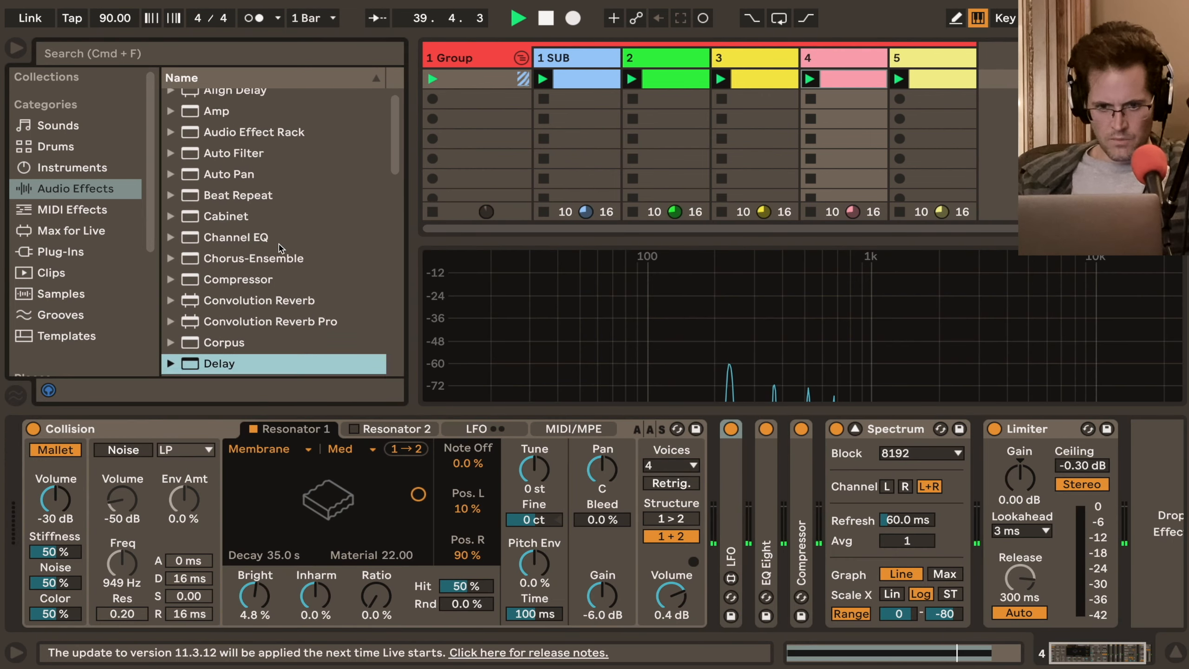
pyautogui.scroll(-10, 280, 247)
pyautogui.scroll(5, 279, 247)
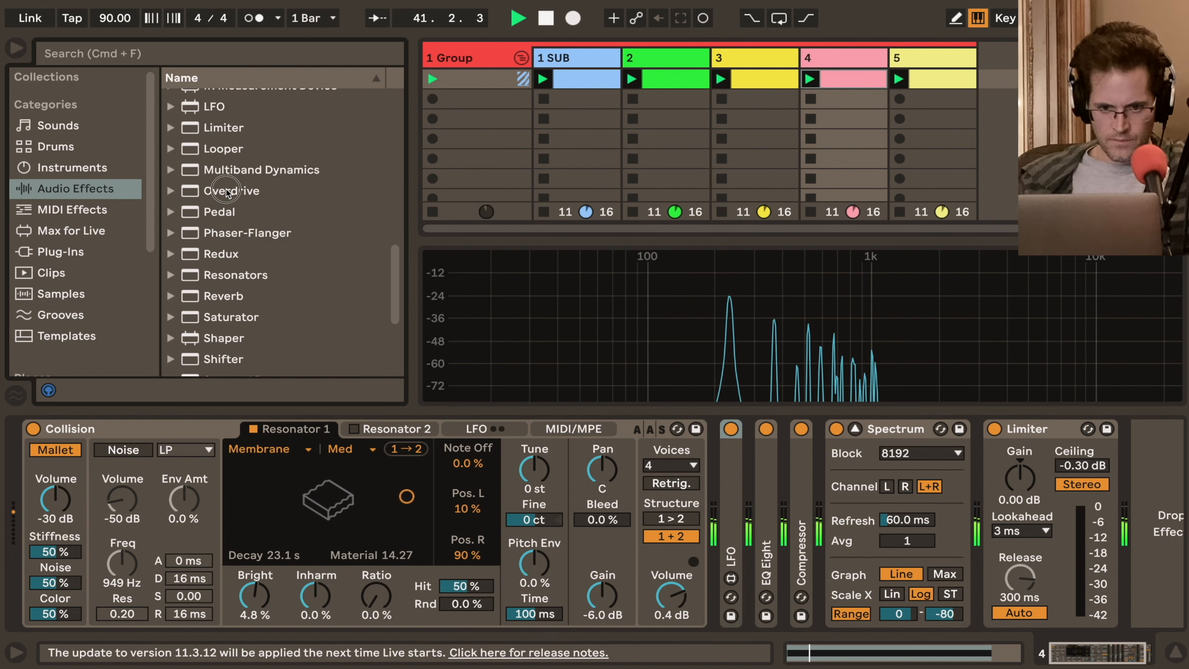
pyautogui.moveTo(226, 190); pyautogui.dragTo(721, 444)
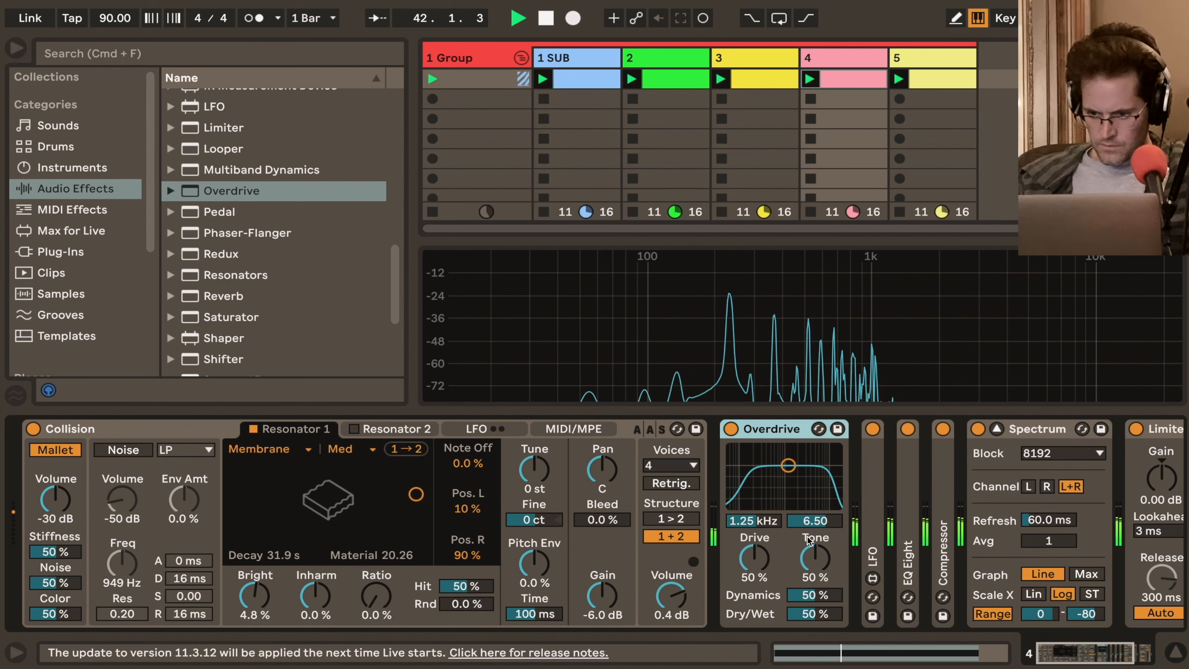
pyautogui.moveTo(789, 467); pyautogui.dragTo(789, 472)
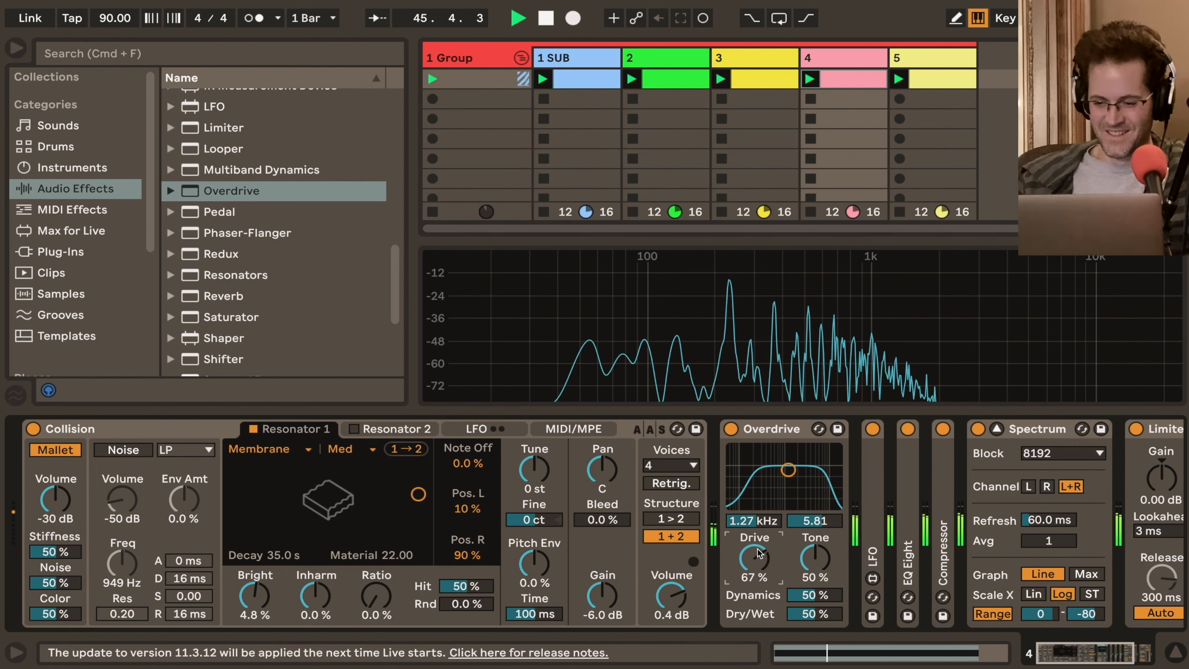
pyautogui.hscroll(2, 865, 529)
pyautogui.hscroll(4, 865, 529)
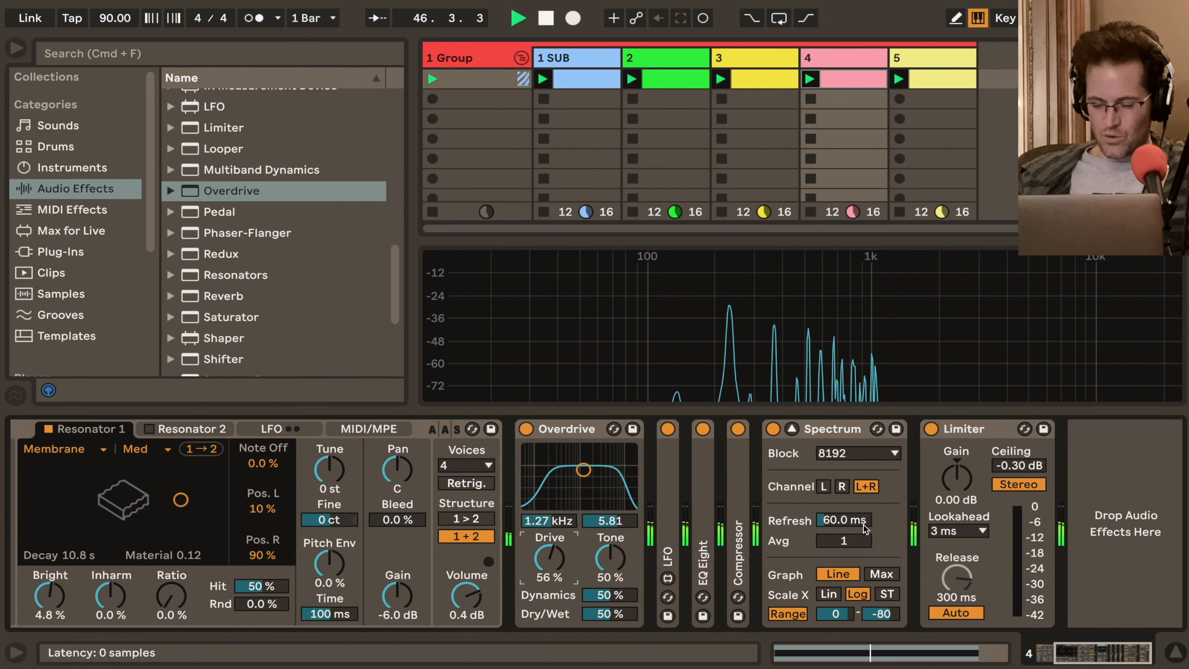
# Try a Reverb directly after the Overdrive on track 4, and remove it
pyautogui.scroll(-3, 241, 239)
pyautogui.moveTo(241, 239); pyautogui.dragTo(636, 464)
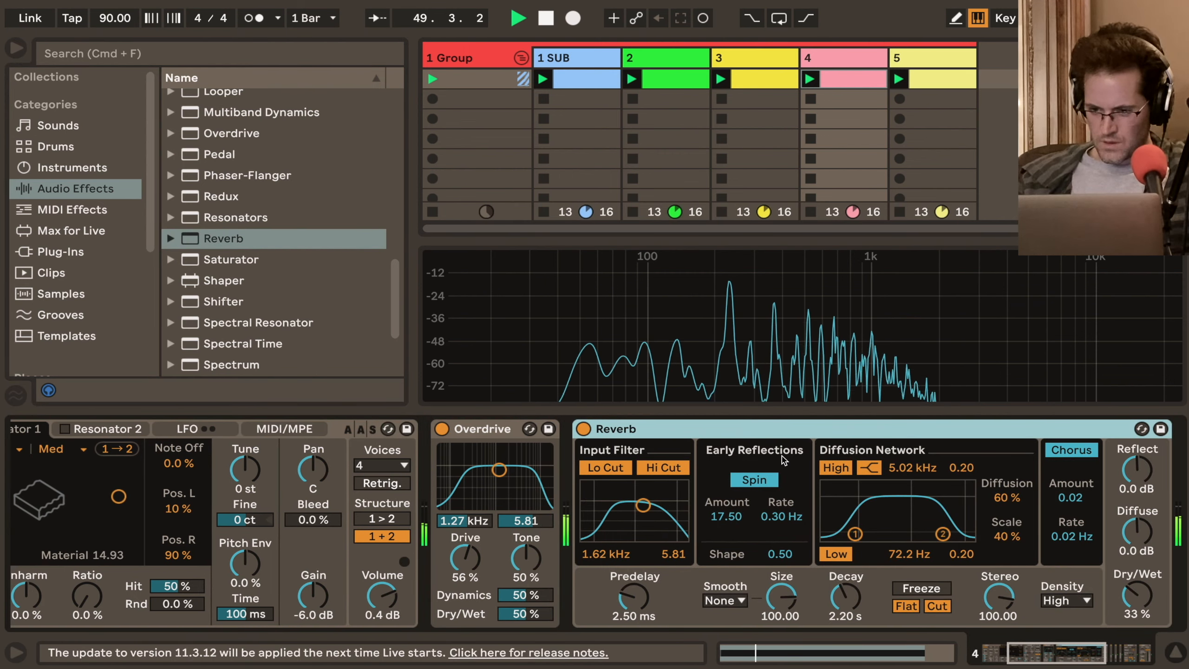
pyautogui.press('BackSpace')
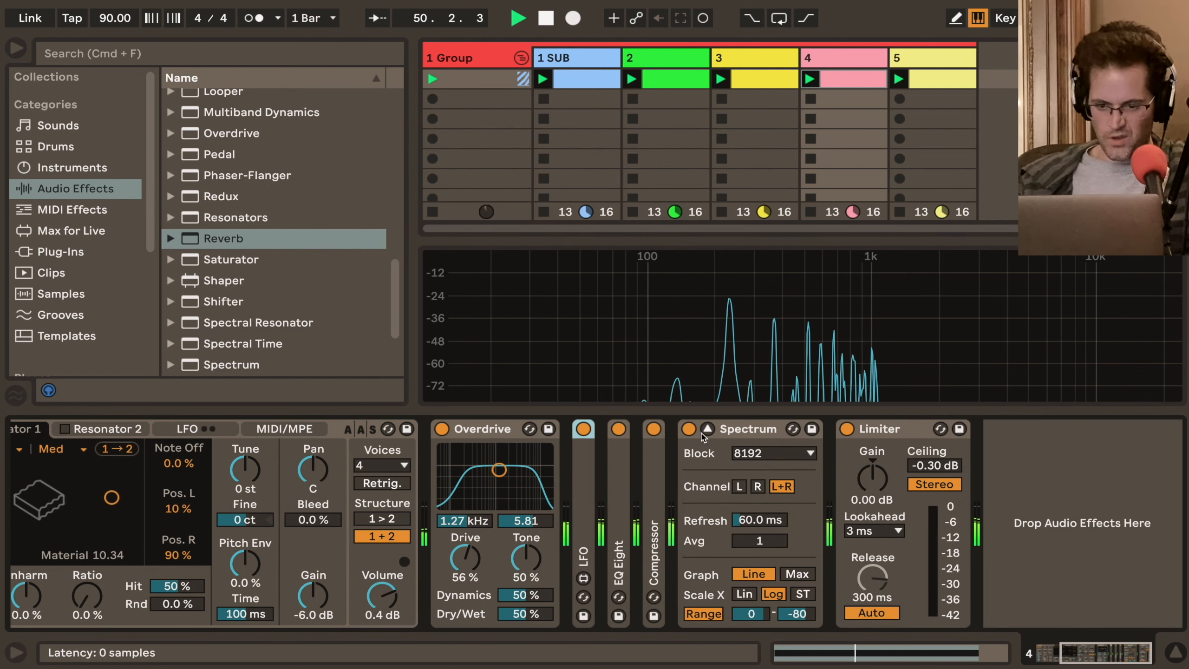
# Hide the device view so the clip grid and mixer fill the window
pyautogui.hscroll(-5, 136, 442)
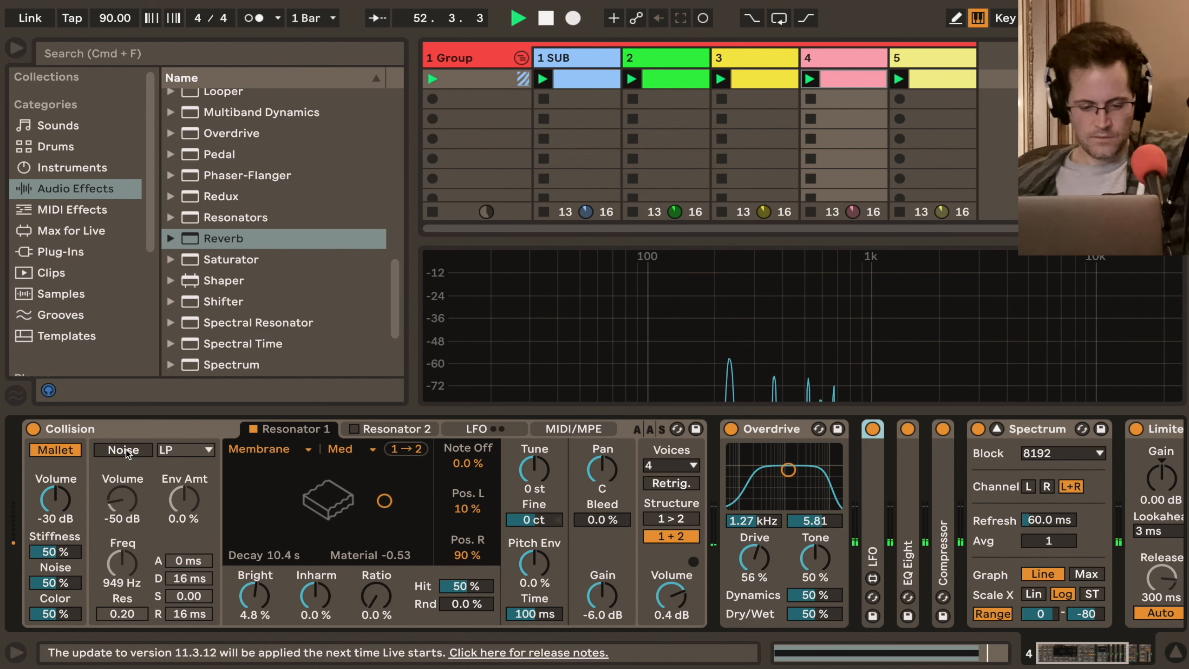
pyautogui.press('super+alt+l')
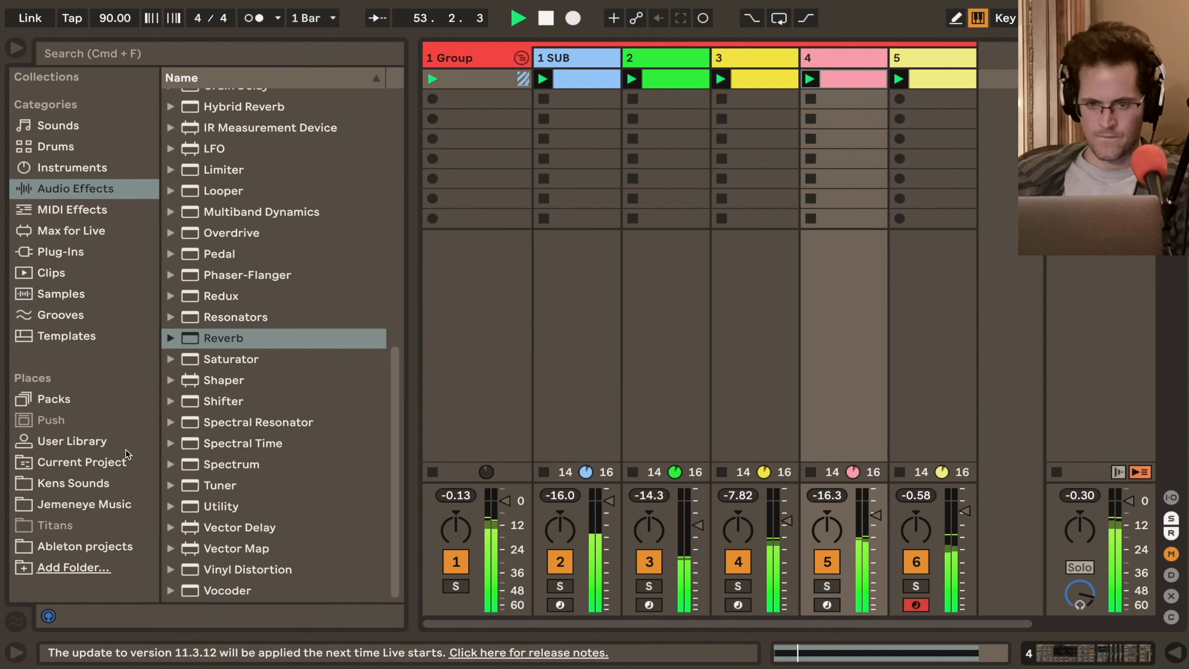